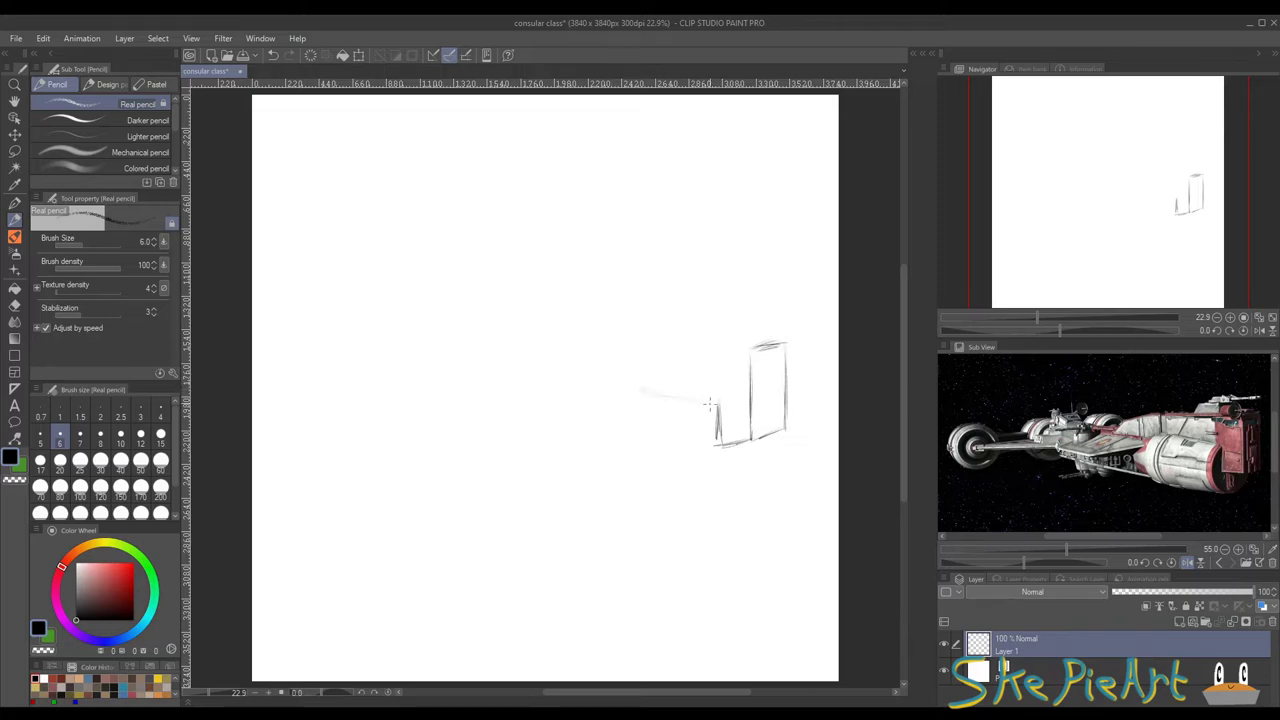
Step: Sketch the large cylindrical engine in front of the rear block, adding a tapered section at the engine's front end
left_click_drag(622, 388, 650, 394)
mouse_move(624, 389)
left_mouse_down()
mouse_move(622, 440)
mouse_move(613, 399)
mouse_move(632, 438)
mouse_move(621, 452)
mouse_move(617, 409)
mouse_move(633, 440)
mouse_move(615, 463)
mouse_move(616, 385)
mouse_move(603, 445)
mouse_move(624, 393)
mouse_move(602, 470)
left_mouse_up()
mouse_move(612, 422)
left_mouse_down()
mouse_move(619, 486)
mouse_move(615, 471)
mouse_move(612, 483)
mouse_move(718, 467)
left_mouse_up()
mouse_move(716, 404)
left_mouse_down()
mouse_move(718, 449)
mouse_move(700, 427)
mouse_move(702, 471)
mouse_move(710, 447)
mouse_move(721, 481)
mouse_move(706, 465)
mouse_move(740, 474)
mouse_move(753, 440)
mouse_move(740, 481)
mouse_move(715, 464)
mouse_move(717, 484)
mouse_move(732, 483)
mouse_move(672, 498)
mouse_move(640, 489)
mouse_move(684, 491)
mouse_move(618, 489)
mouse_move(720, 485)
mouse_move(659, 490)
left_mouse_up()
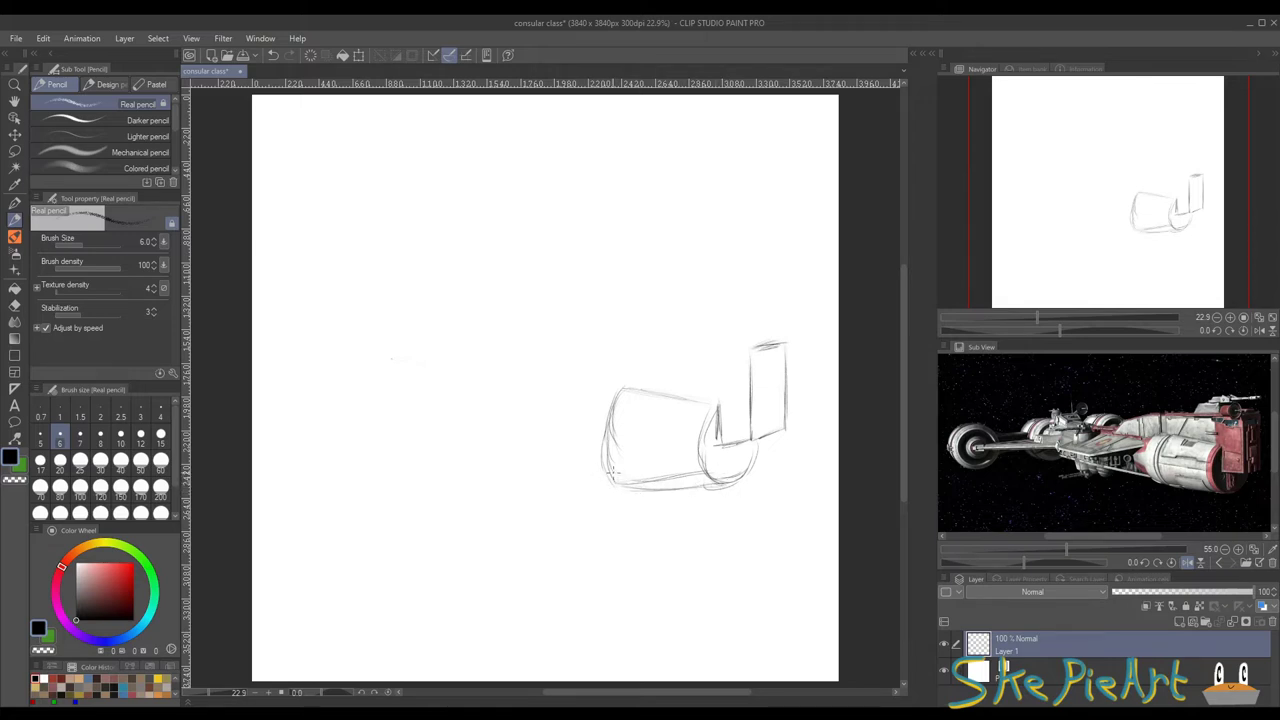
mouse_move(604, 478)
left_mouse_down()
mouse_move(560, 457)
mouse_move(600, 478)
left_mouse_up()
mouse_move(563, 402)
left_mouse_down()
mouse_move(598, 394)
mouse_move(548, 422)
mouse_move(561, 405)
mouse_move(572, 427)
mouse_move(562, 458)
left_mouse_up()
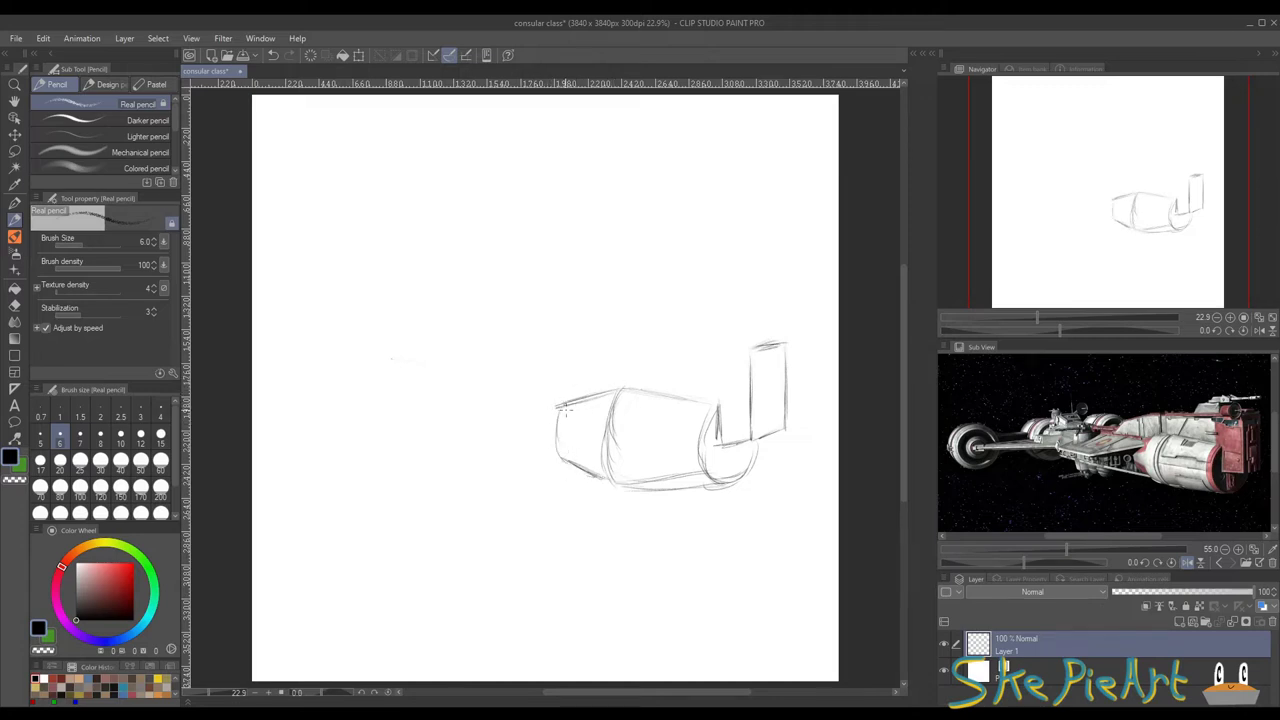
Step: Sketch the hull edges converging forward of the tapered engine section, undoing the first forward lines and redrawing them as two long edges
mouse_move(514, 421)
left_mouse_down()
mouse_move(579, 405)
mouse_move(502, 433)
mouse_move(542, 429)
mouse_move(535, 447)
mouse_move(571, 451)
mouse_move(510, 448)
mouse_move(470, 424)
left_mouse_up()
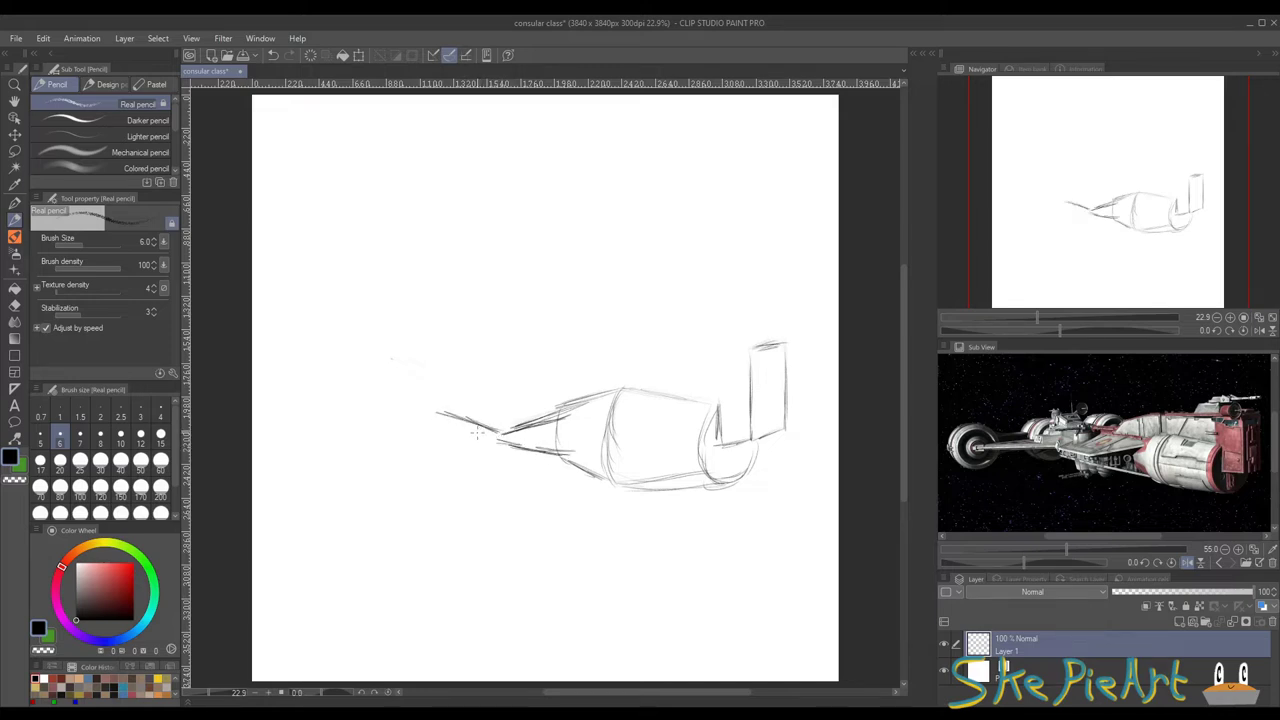
key("ctrl+z")
key("ctrl+z")
key("ctrl+z")
mouse_move(496, 428)
left_mouse_down()
mouse_move(445, 418)
mouse_move(456, 436)
mouse_move(430, 432)
mouse_move(428, 415)
mouse_move(454, 420)
mouse_move(422, 370)
mouse_move(428, 398)
mouse_move(420, 366)
mouse_move(426, 392)
left_mouse_up()
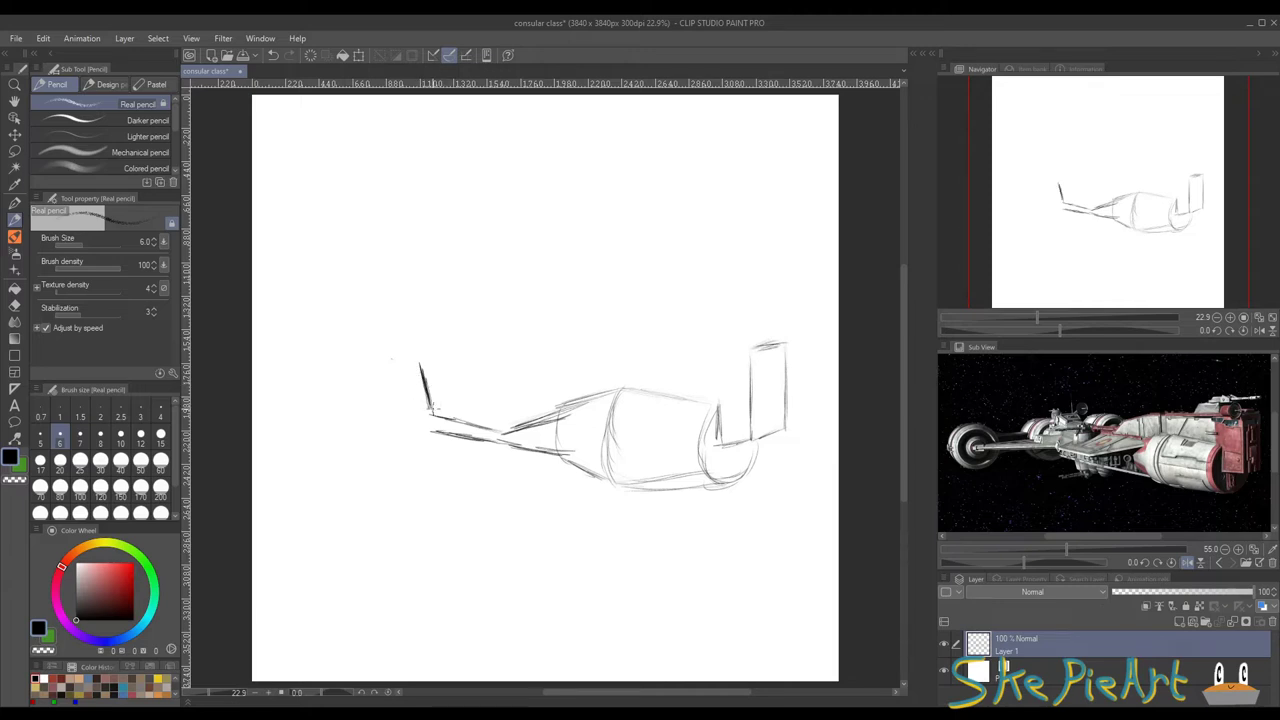
Step: Undo the slanted front edge of the hull and redraw it closer to vertical
key("ctrl+z")
key("ctrl+z")
key("ctrl+z")
key("ctrl+z")
key("ctrl+z")
mouse_move(435, 396)
left_mouse_down()
mouse_move(433, 412)
mouse_move(436, 360)
mouse_move(432, 402)
mouse_move(437, 386)
mouse_move(448, 436)
left_mouse_up()
Step: Sketch the long top edge running forward from the rear block and the forward hull's upper edge back to the engine
left_click_drag(471, 376, 516, 398)
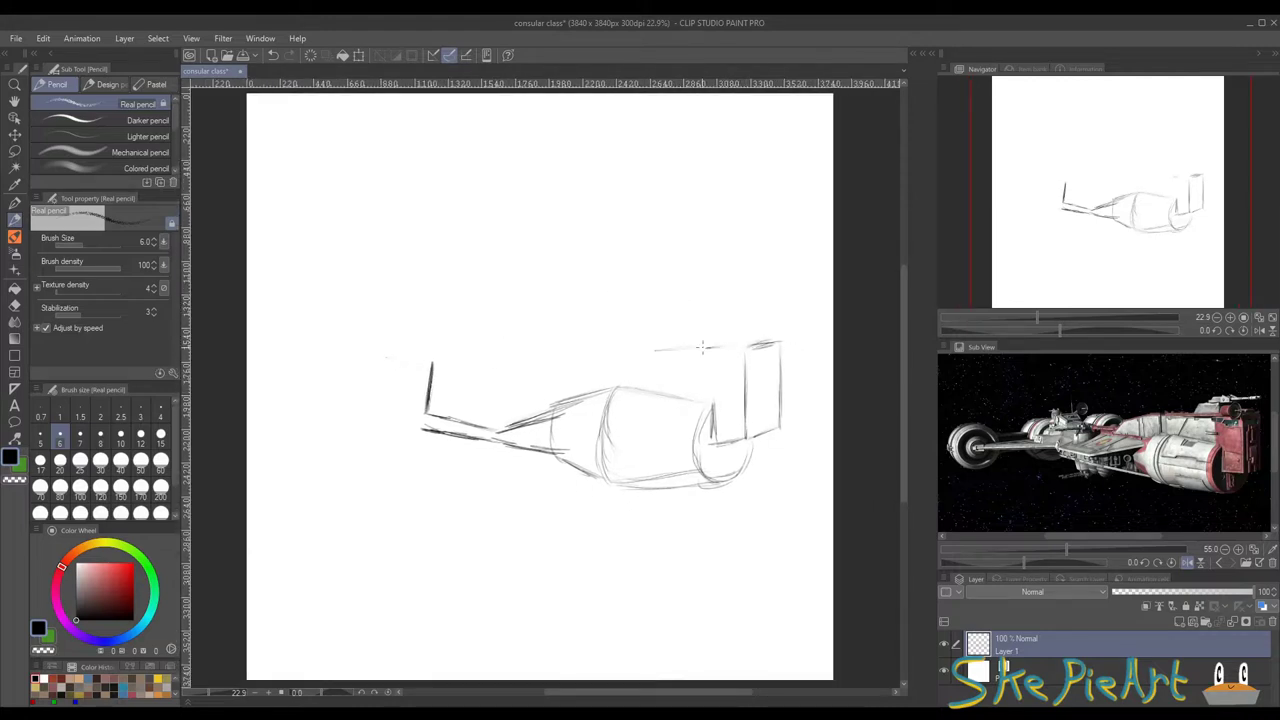
mouse_move(729, 343)
left_mouse_down()
mouse_move(595, 341)
mouse_move(614, 342)
left_mouse_up()
left_click_drag(484, 380, 617, 388)
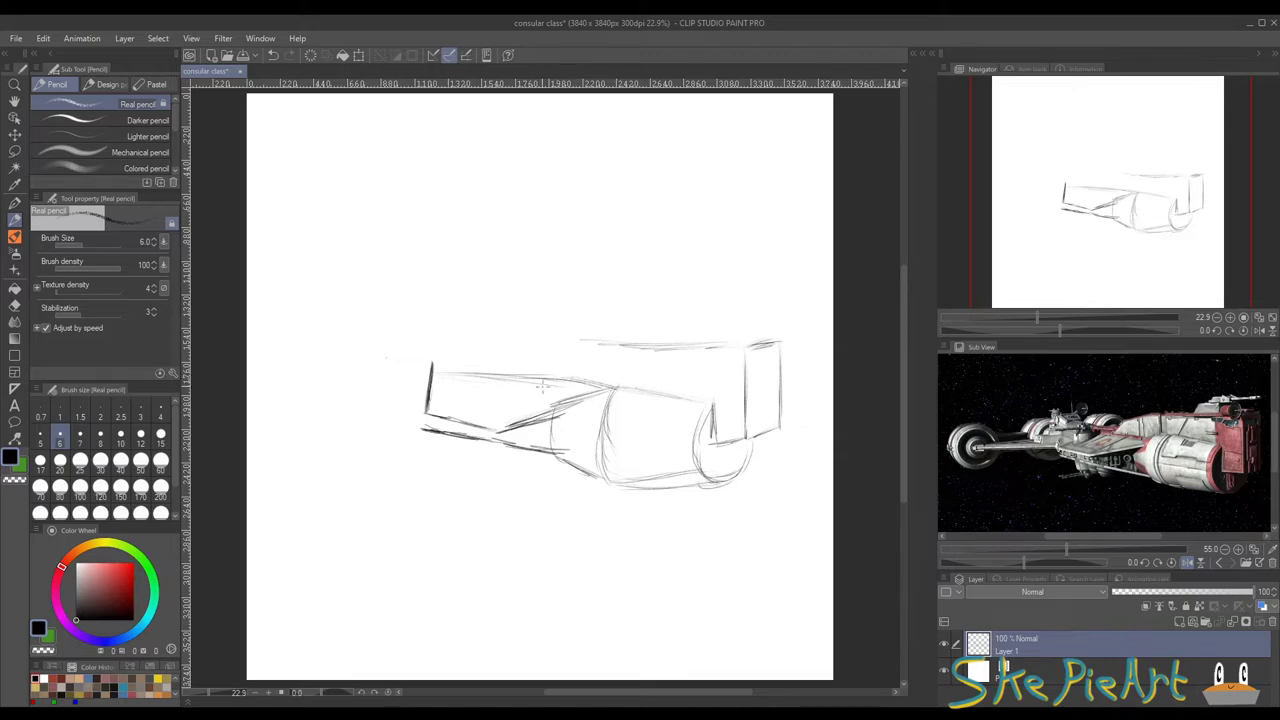
Step: Sketch a small oval at the hull's front edge and a long, thin boom extending forward from it
mouse_move(432, 367)
left_mouse_down()
mouse_move(460, 376)
mouse_move(432, 370)
left_mouse_up()
mouse_move(418, 397)
left_mouse_down()
mouse_move(422, 420)
mouse_move(410, 398)
mouse_move(424, 395)
left_mouse_up()
left_click_drag(428, 382, 308, 398)
left_click_drag(400, 393, 306, 400)
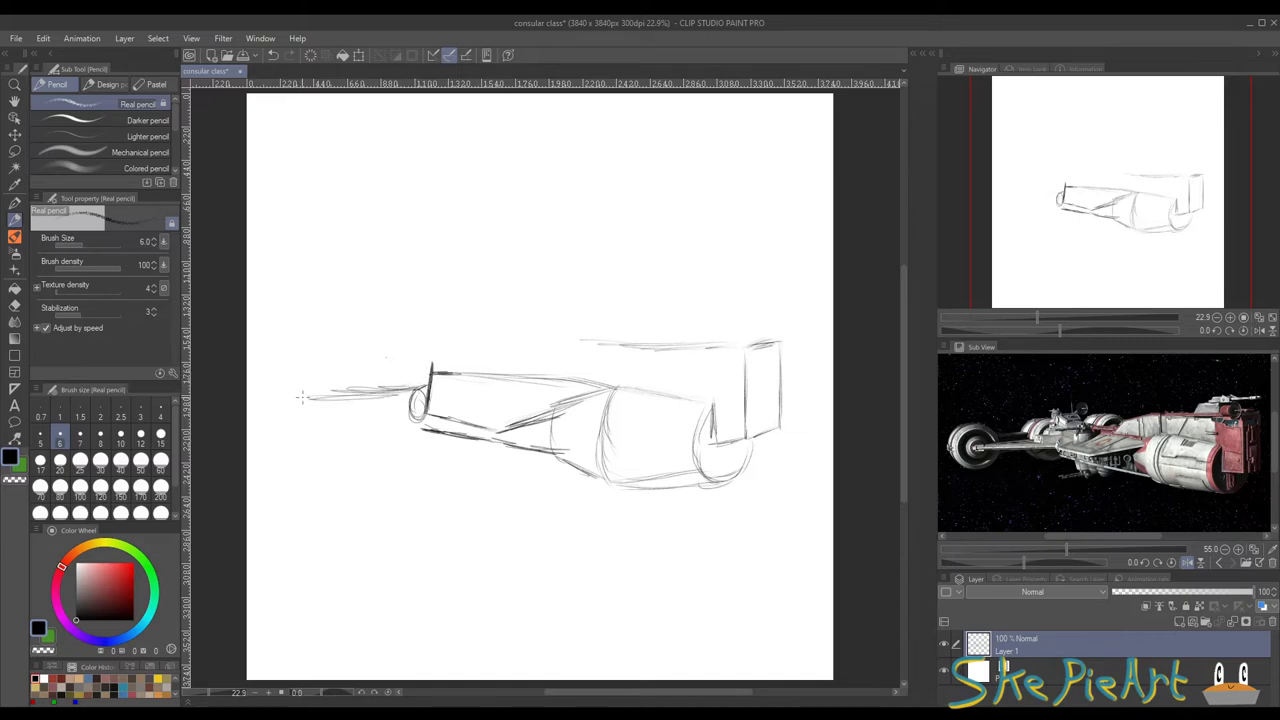
Step: Sketch the front vertical edge of the rear block above the engine and reinforce the block's top edge
left_click_drag(532, 429, 488, 425)
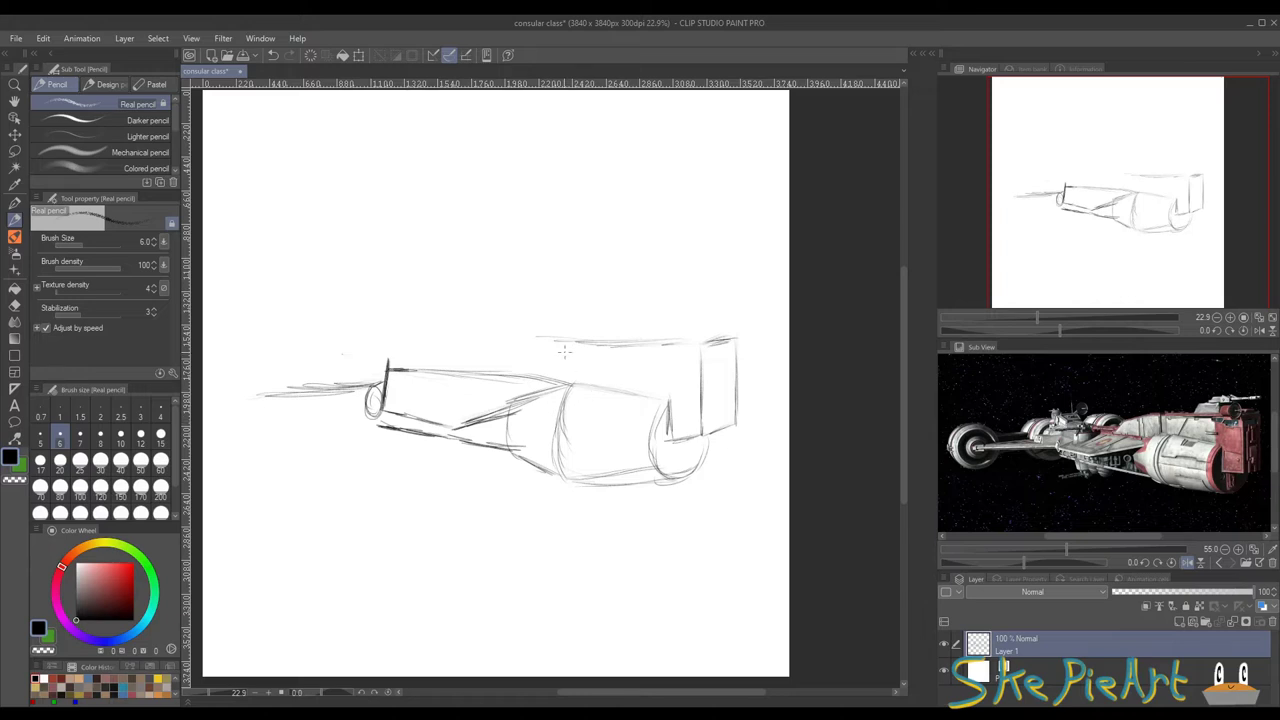
mouse_move(580, 366)
left_mouse_down()
mouse_move(581, 390)
mouse_move(620, 347)
mouse_move(700, 346)
left_mouse_up()
left_click_drag(608, 345, 688, 343)
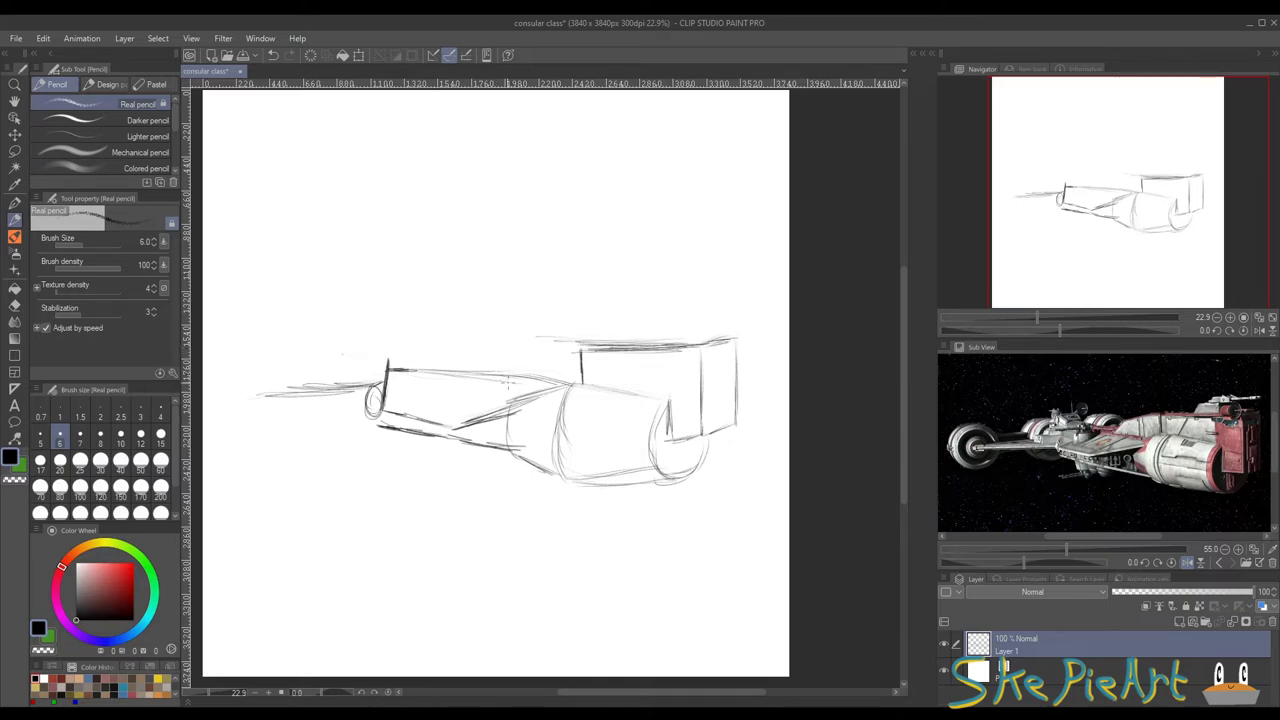
Step: Darken the forward hull's upper edge and bend it down to meet the wedge lines near the engine
left_click_drag(450, 376, 508, 373)
mouse_move(394, 372)
left_mouse_down()
mouse_move(490, 368)
mouse_move(467, 382)
mouse_move(546, 382)
mouse_move(539, 349)
mouse_move(572, 360)
mouse_move(571, 382)
mouse_move(518, 386)
mouse_move(534, 398)
mouse_move(420, 374)
left_mouse_up()
key("ctrl+z")
left_click_drag(492, 378, 432, 372)
mouse_move(496, 378)
left_mouse_down()
mouse_move(466, 390)
mouse_move(496, 376)
mouse_move(562, 384)
left_mouse_up()
Step: Erase stray lines between the hull and engine, and redraw the hull's lower edge with the Real pencil
left_click(14, 304)
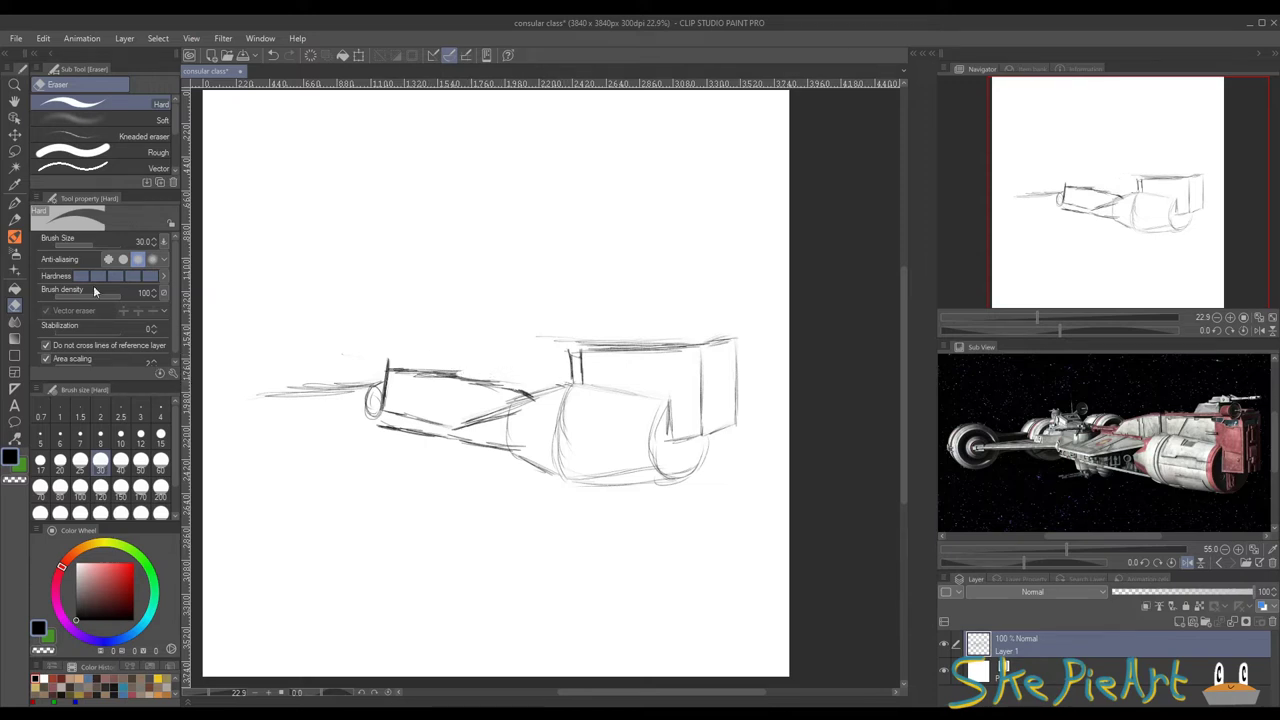
left_click(15, 219)
mouse_move(464, 375)
left_mouse_down()
mouse_move(523, 392)
mouse_move(478, 417)
mouse_move(508, 404)
mouse_move(486, 427)
mouse_move(520, 449)
left_mouse_up()
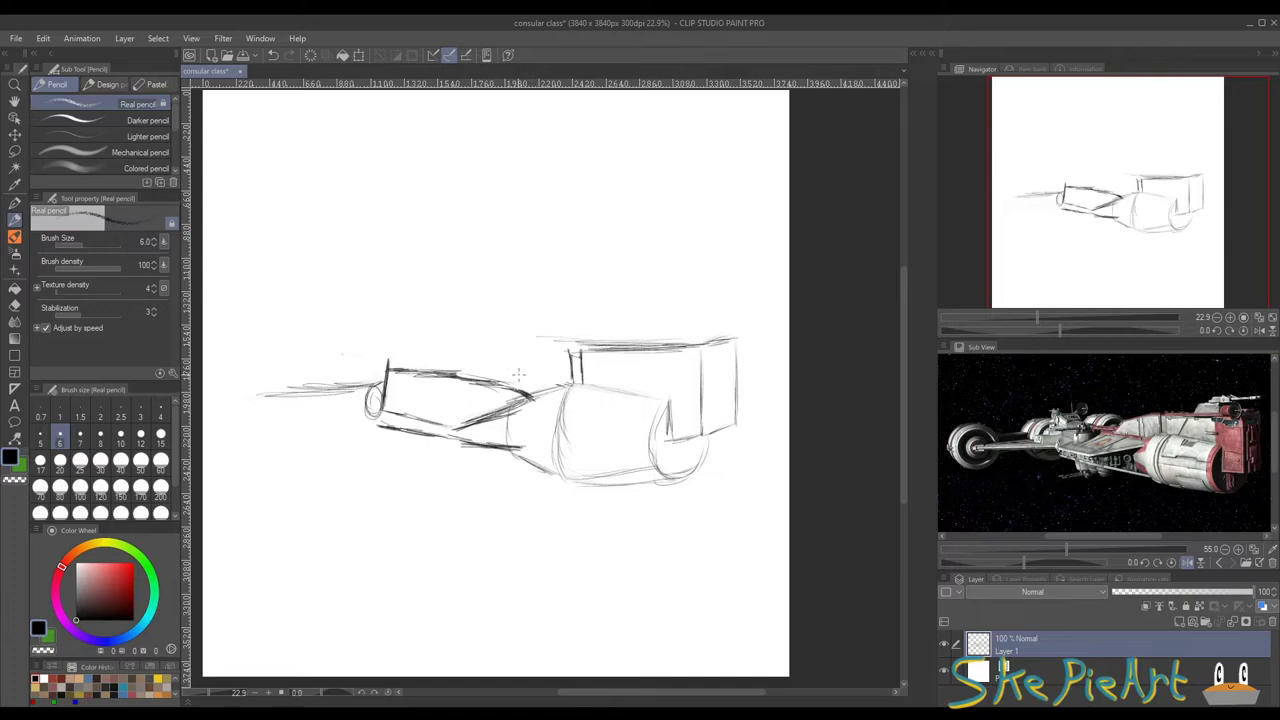
Step: Reinforce the engine cylinder's outline with darker pencil strokes along its front curve, underside, rear curve and top edge
mouse_move(518, 374)
left_mouse_down()
mouse_move(557, 418)
mouse_move(555, 466)
mouse_move(586, 474)
mouse_move(576, 477)
left_mouse_up()
left_click_drag(548, 437, 555, 455)
mouse_move(555, 392)
left_mouse_down()
mouse_move(547, 440)
mouse_move(552, 414)
mouse_move(545, 428)
mouse_move(576, 470)
mouse_move(680, 470)
left_mouse_up()
left_click_drag(675, 406, 654, 442)
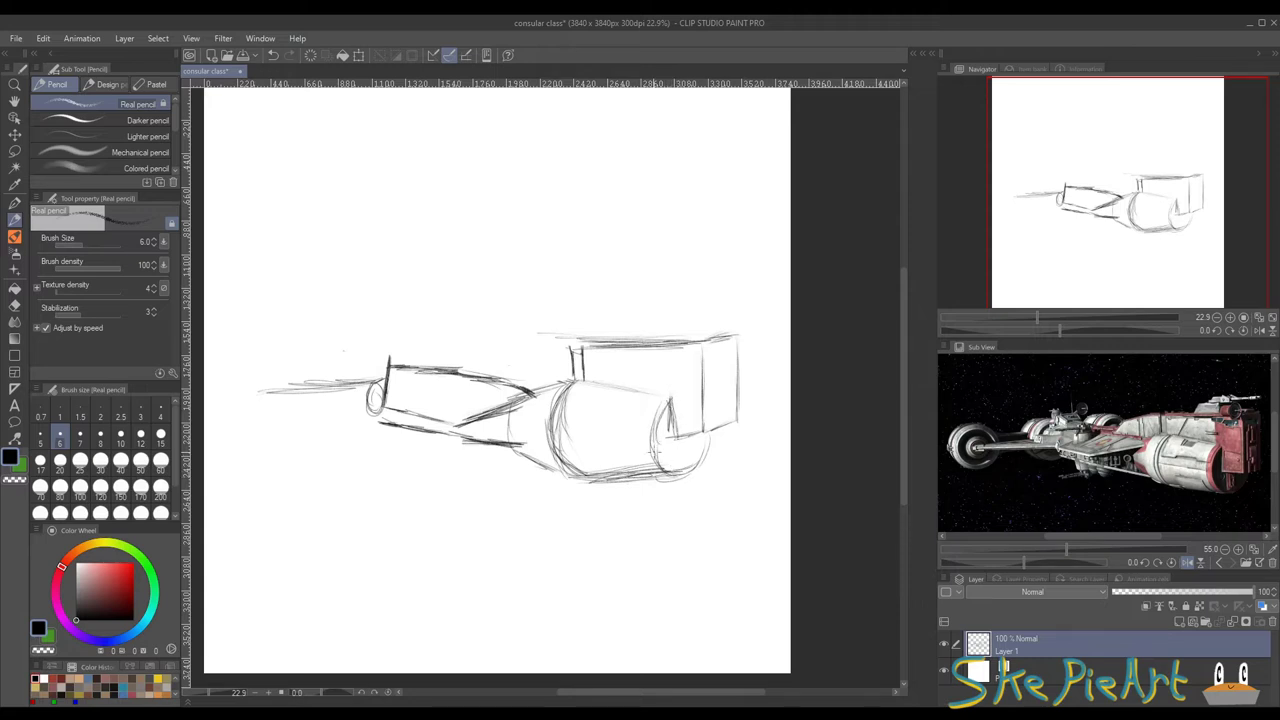
left_click_drag(578, 386, 672, 398)
Step: Sketch the raised mid-hull section ahead of the rear block and the far upper edge of the forward hull
mouse_move(562, 346)
left_mouse_down()
mouse_move(564, 382)
mouse_move(562, 348)
mouse_move(494, 352)
mouse_move(482, 372)
mouse_move(542, 340)
left_mouse_up()
mouse_move(528, 350)
left_mouse_down()
mouse_move(584, 349)
mouse_move(580, 364)
left_mouse_up()
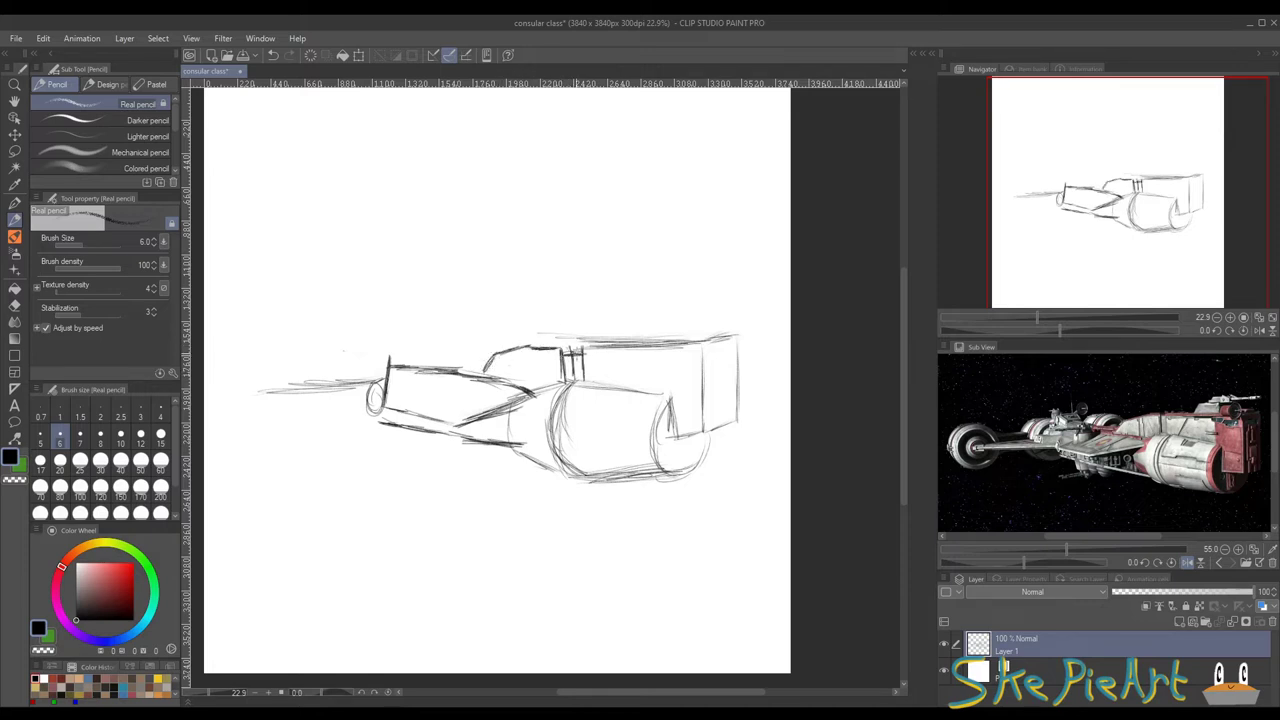
left_click_drag(632, 331, 603, 329)
mouse_move(436, 339)
left_mouse_down()
mouse_move(486, 349)
mouse_move(505, 338)
mouse_move(480, 358)
mouse_move(510, 358)
mouse_move(426, 344)
mouse_move(444, 348)
mouse_move(428, 366)
mouse_move(472, 348)
mouse_move(496, 352)
mouse_move(480, 350)
mouse_move(488, 364)
mouse_move(472, 354)
mouse_move(528, 358)
mouse_move(521, 342)
left_mouse_up()
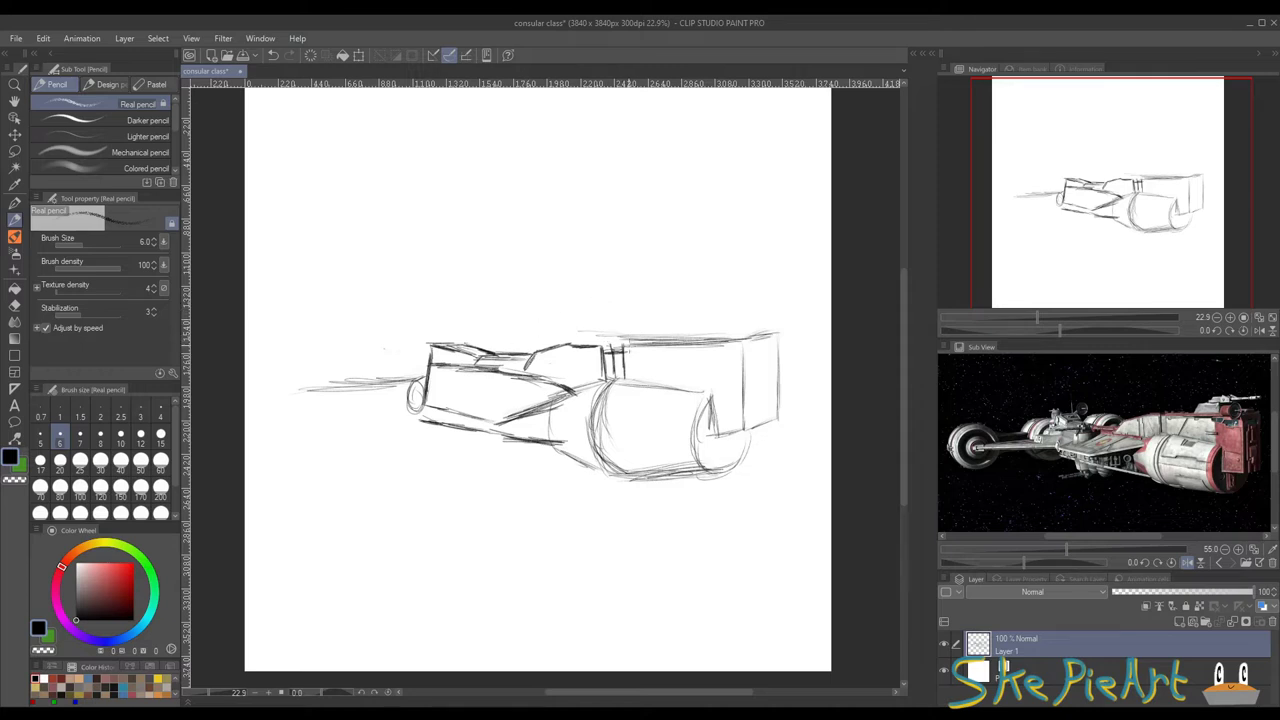
Step: Sketch the rear block's top face in perspective and erase the excess lines above it with the Hard eraser
mouse_move(626, 342)
left_mouse_down()
mouse_move(760, 331)
mouse_move(598, 336)
mouse_move(638, 336)
mouse_move(633, 352)
mouse_move(602, 331)
left_mouse_up()
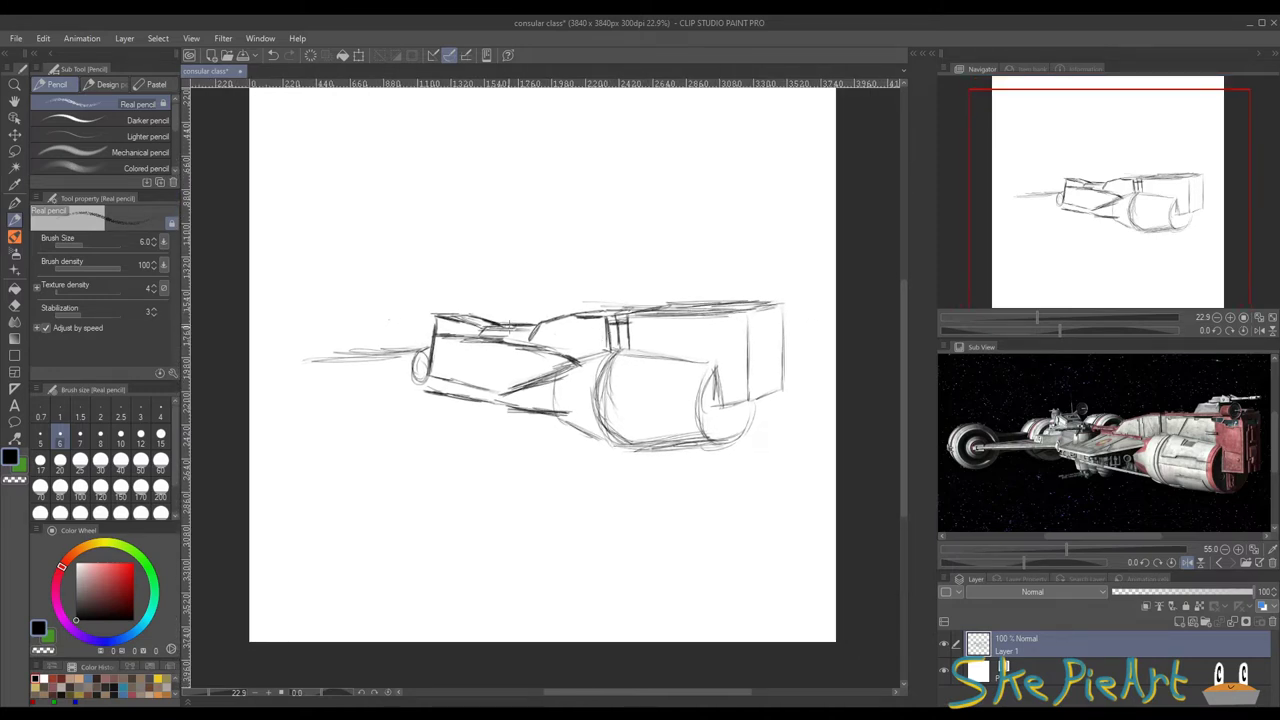
mouse_move(673, 299)
left_mouse_down()
mouse_move(628, 298)
mouse_move(622, 315)
mouse_move(675, 322)
left_mouse_up()
left_click_drag(592, 316, 686, 322)
mouse_move(594, 322)
left_mouse_down()
mouse_move(682, 330)
mouse_move(740, 310)
left_mouse_up()
key("e")
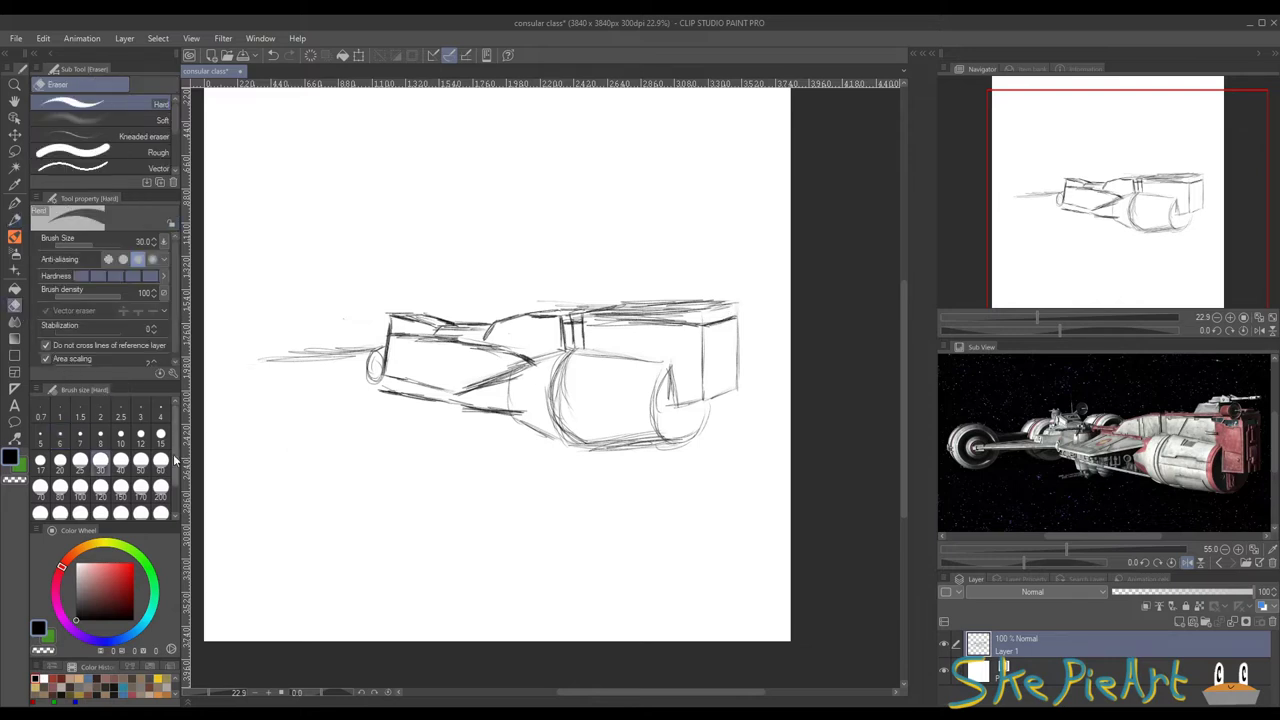
mouse_move(630, 301)
left_mouse_down()
mouse_move(716, 313)
mouse_move(733, 302)
mouse_move(601, 311)
mouse_move(676, 324)
mouse_move(700, 319)
mouse_move(597, 309)
left_mouse_up()
left_click(14, 219)
Step: Move the ship sketch toward the right edge of the canvas and scale it down to 94% with the aspect ratio kept
left_click_drag(500, 405, 520, 397)
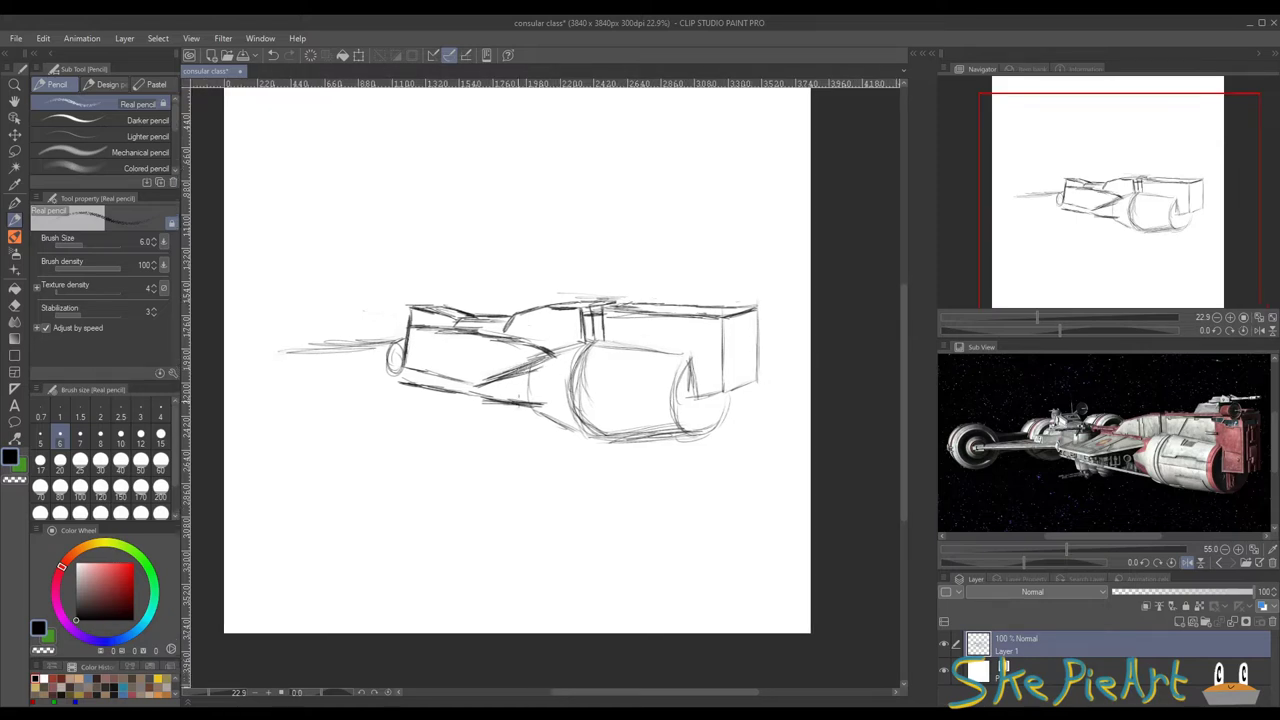
mouse_move(398, 341)
left_mouse_down()
mouse_move(433, 323)
mouse_move(373, 352)
left_mouse_up()
left_click(14, 134)
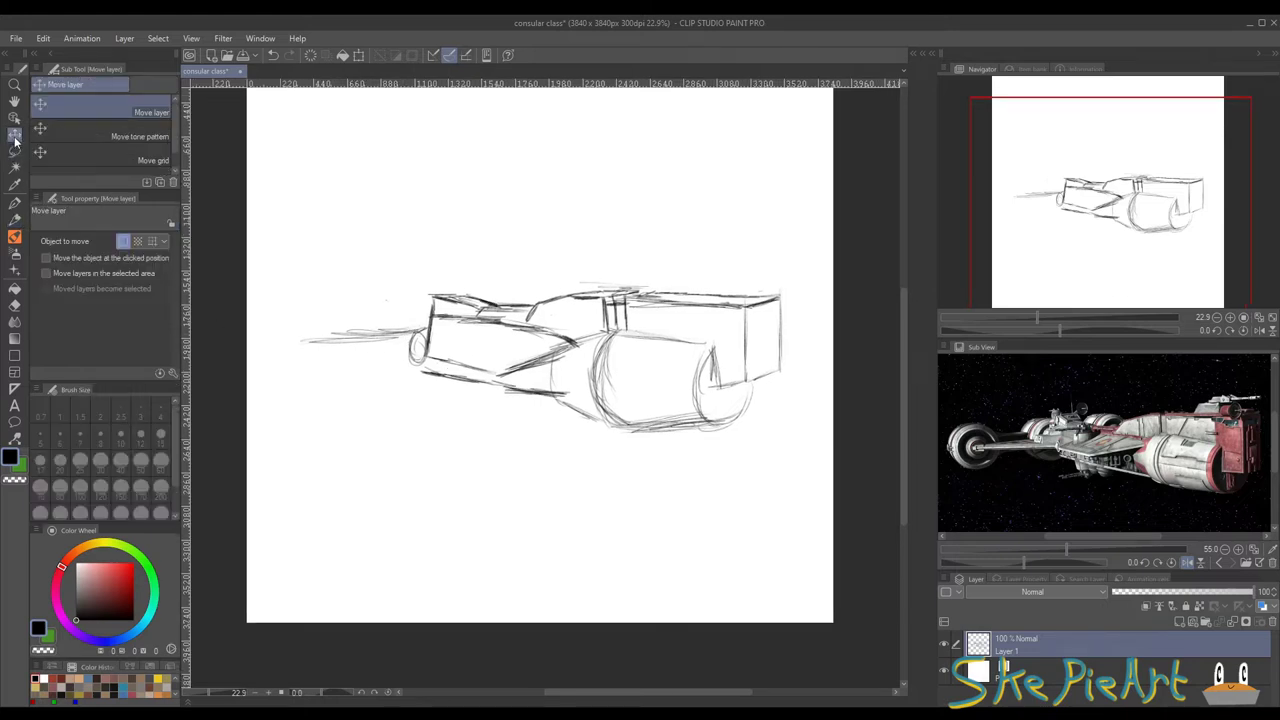
left_click_drag(586, 336, 616, 340)
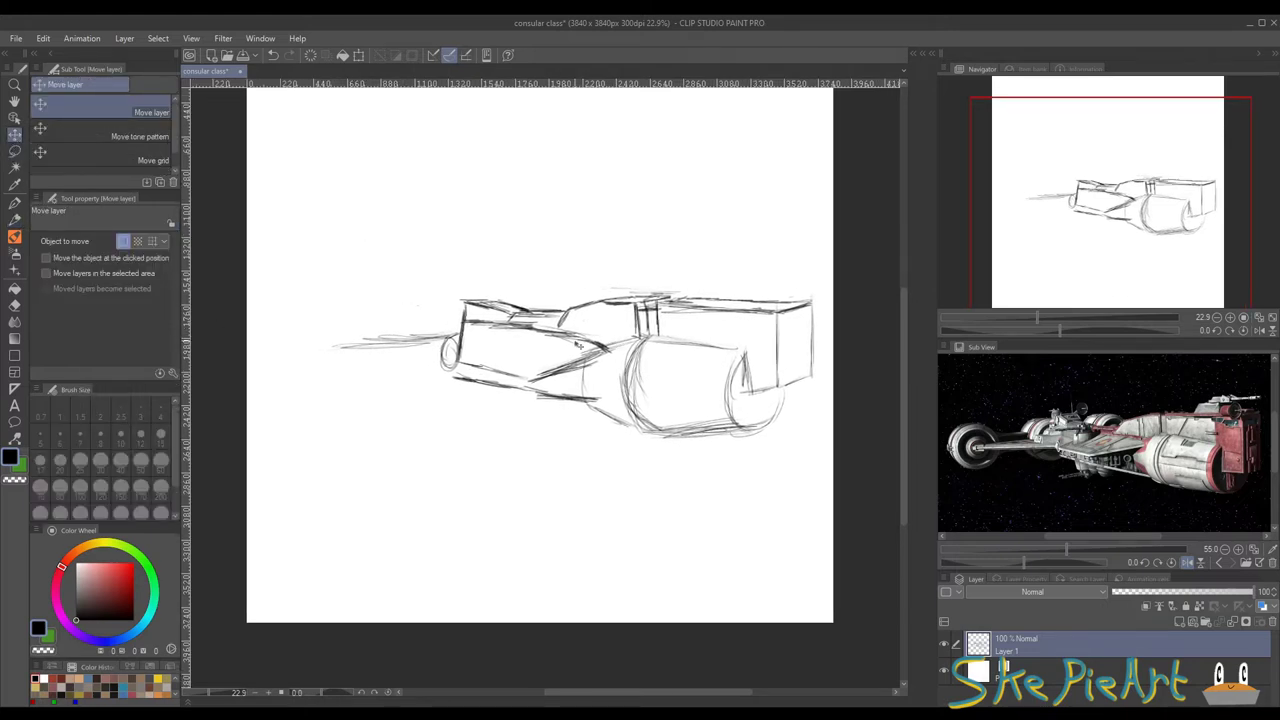
left_click(14, 218)
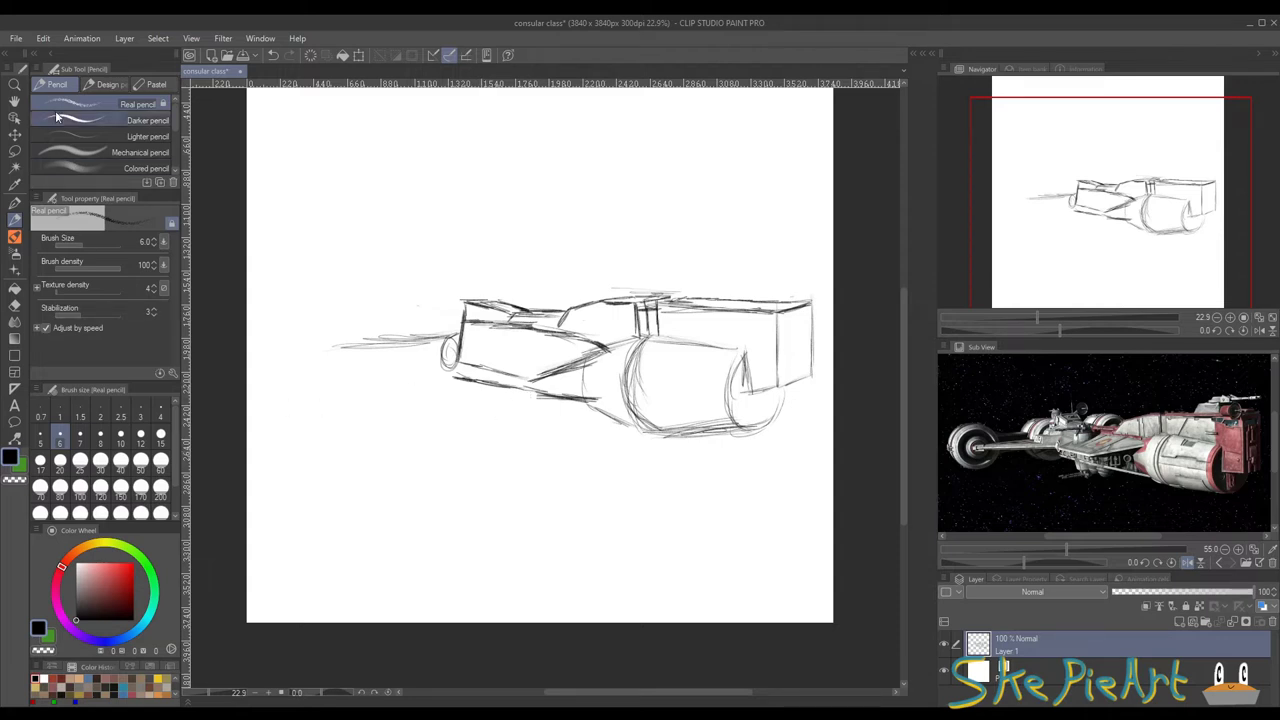
left_click(362, 56)
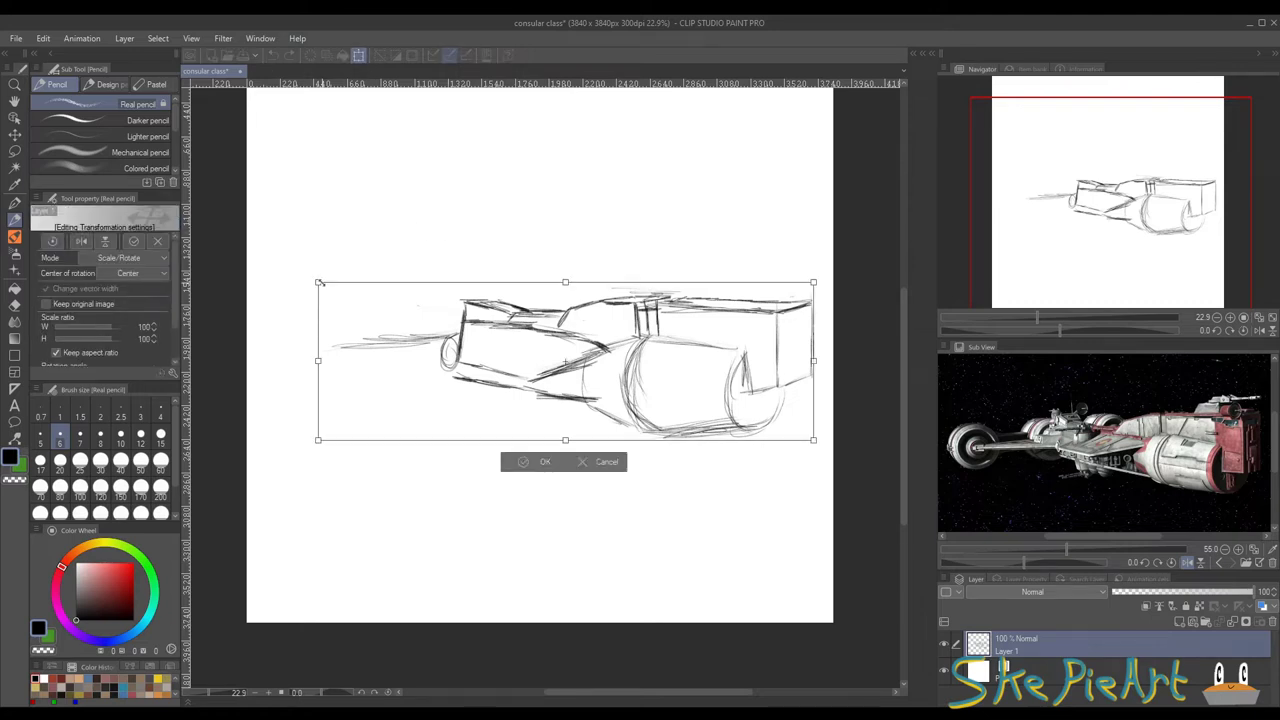
left_click_drag(318, 283, 349, 292)
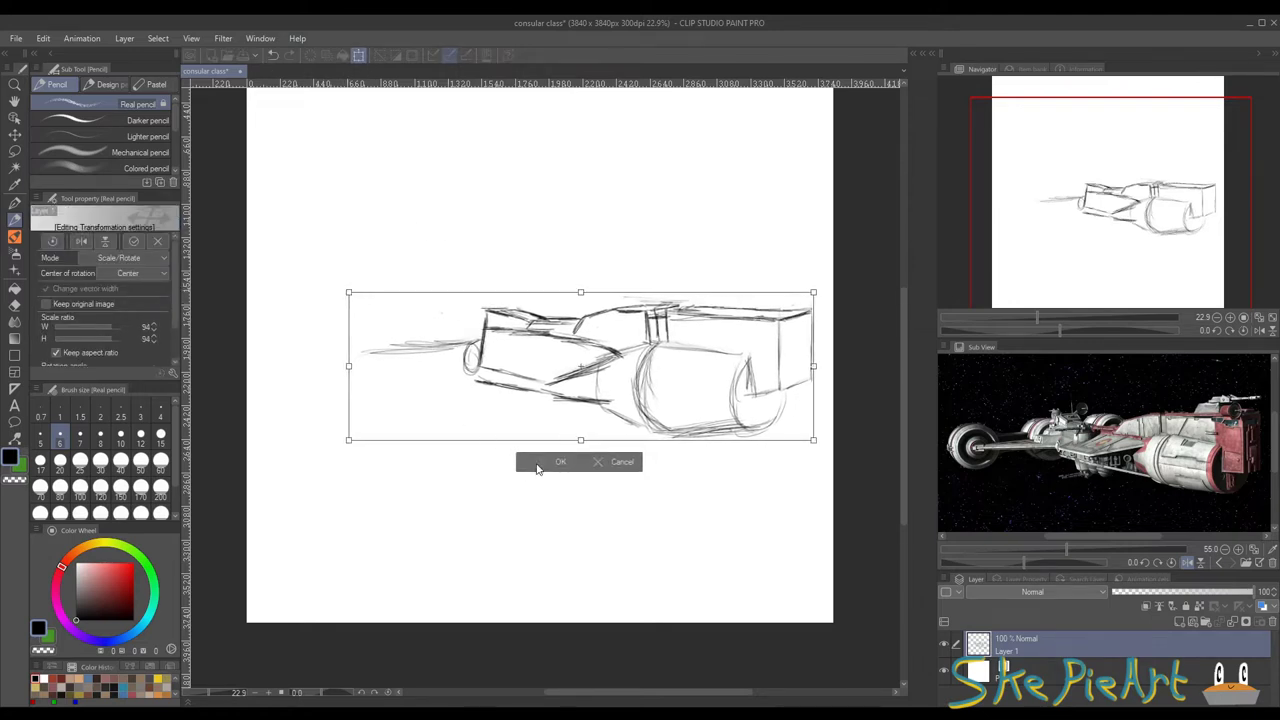
left_click(537, 467)
Step: Extend the boom forward with the Real pencil, and sketch a large disc at its end and a second disc beside the hull's front
left_click(15, 203)
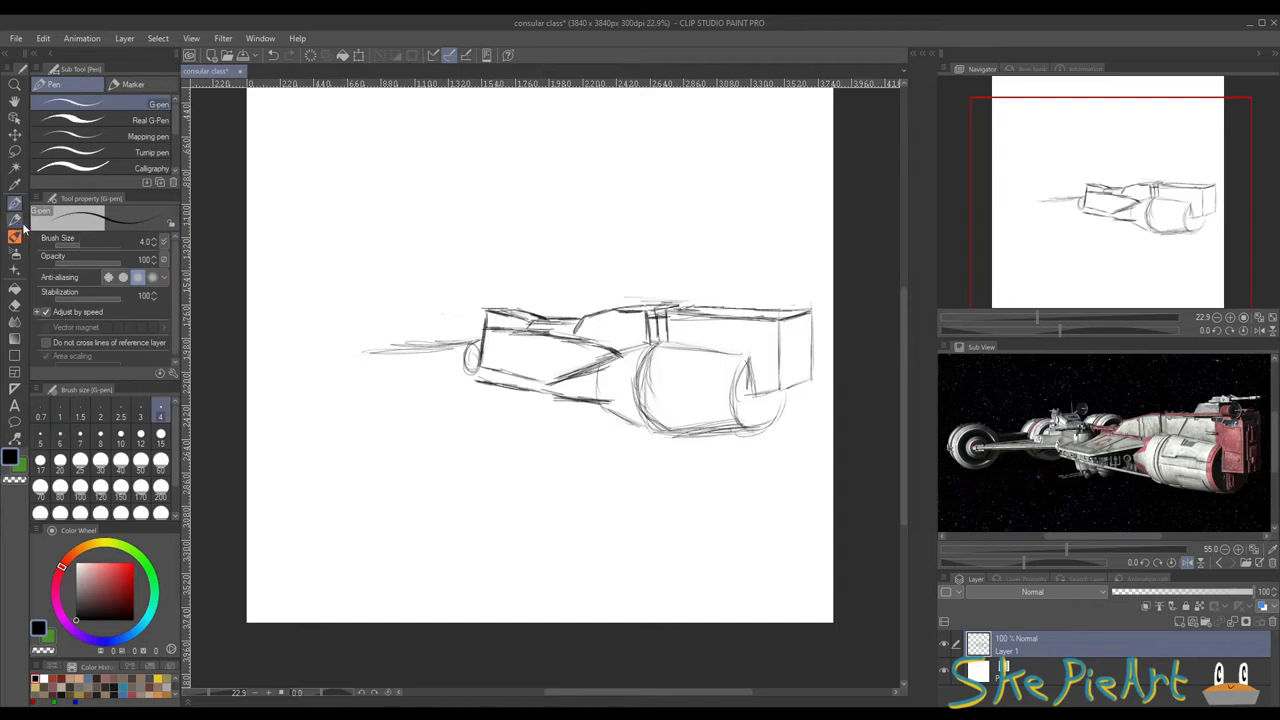
left_click(16, 220)
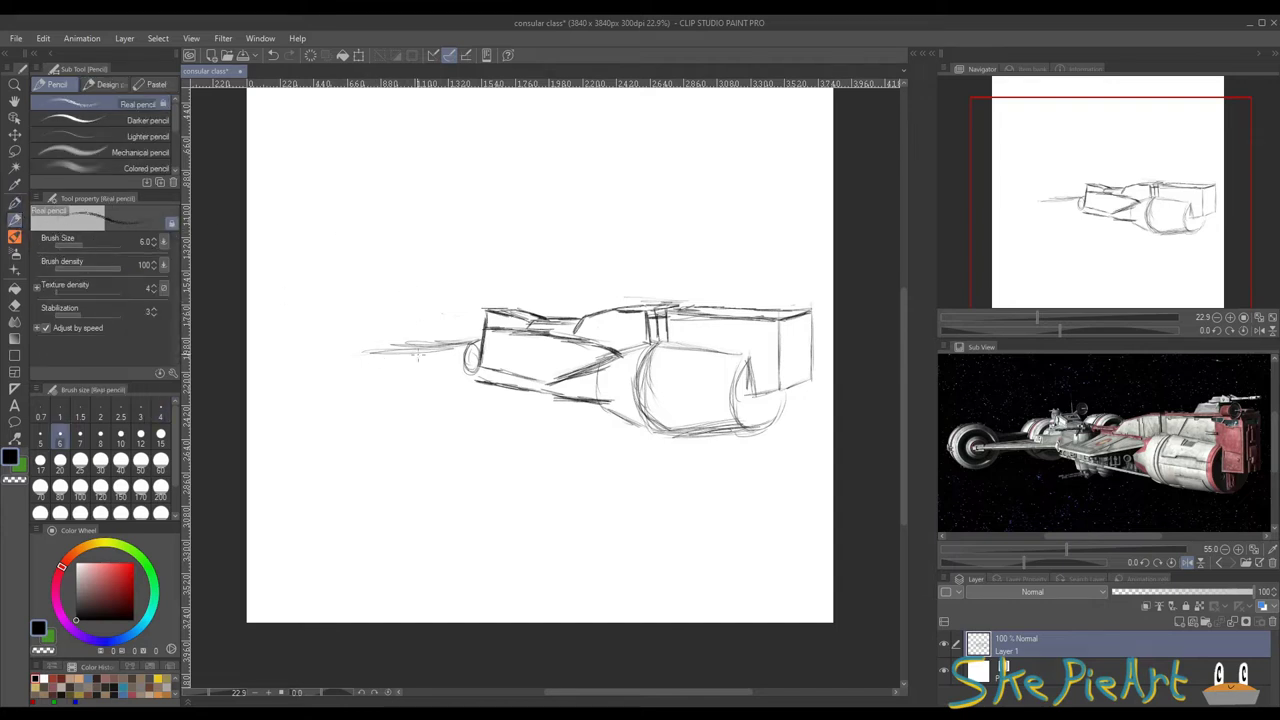
left_click_drag(395, 355, 322, 356)
mouse_move(300, 314)
left_mouse_down()
mouse_move(280, 386)
mouse_move(316, 404)
mouse_move(340, 320)
mouse_move(368, 336)
mouse_move(360, 328)
mouse_move(372, 382)
left_mouse_up()
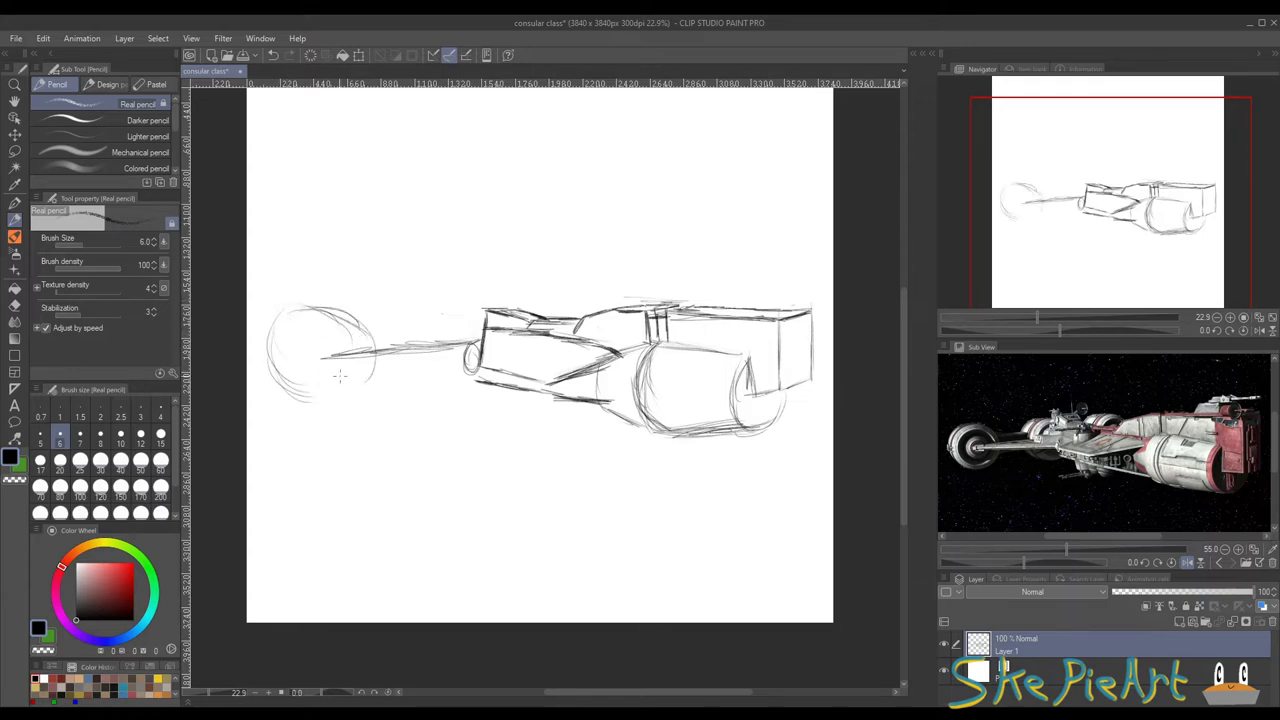
mouse_move(362, 332)
left_mouse_down()
mouse_move(332, 404)
mouse_move(288, 392)
mouse_move(276, 354)
left_mouse_up()
mouse_move(478, 393)
left_mouse_down()
mouse_move(424, 384)
mouse_move(416, 360)
mouse_move(444, 300)
mouse_move(456, 292)
mouse_move(466, 312)
left_mouse_up()
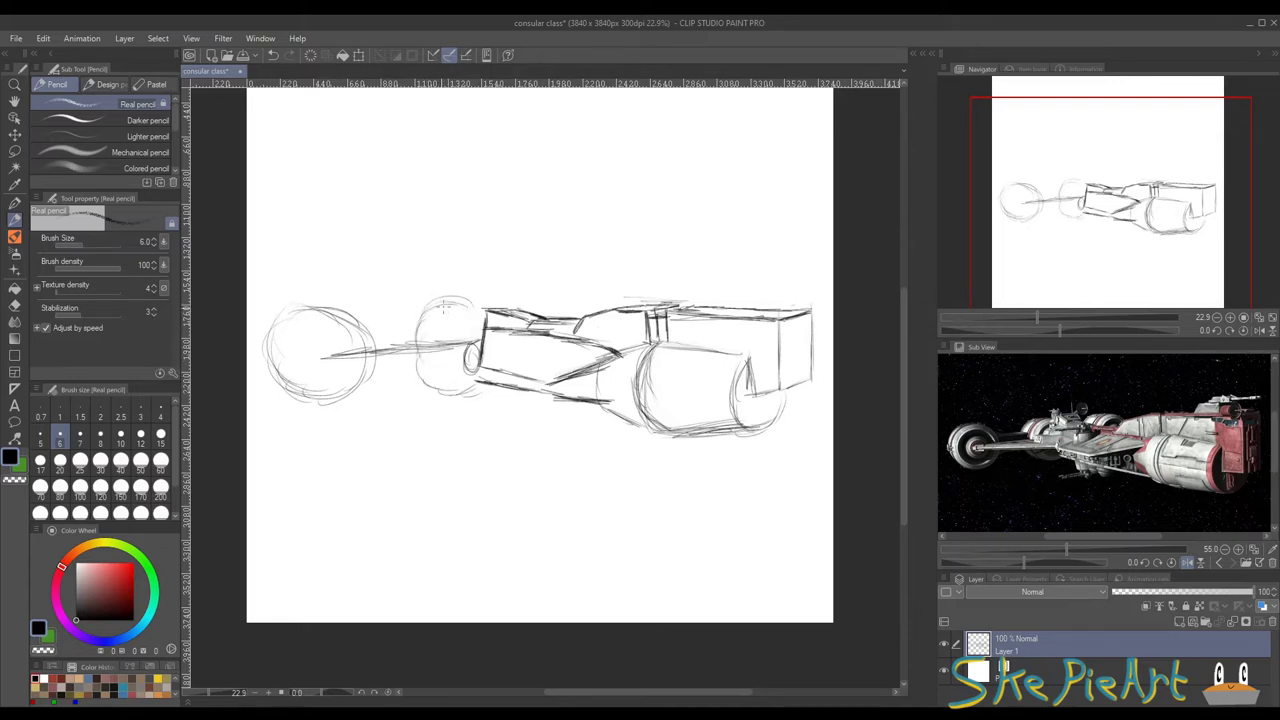
Step: Sketch the raised cockpit structure on the hull's front, with a small gun turret ahead of it
scroll(450, 290, "up", 2)
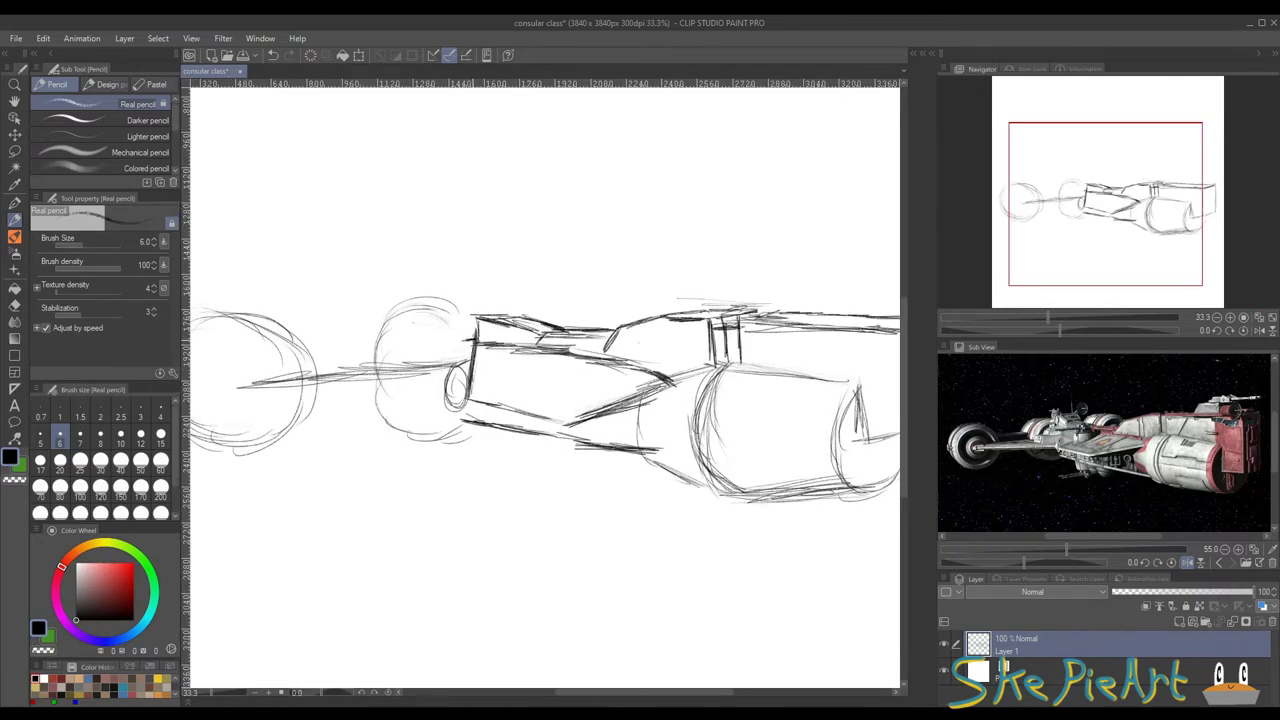
mouse_move(476, 346)
left_mouse_down()
mouse_move(448, 318)
mouse_move(470, 340)
mouse_move(446, 286)
mouse_move(470, 310)
mouse_move(478, 299)
mouse_move(476, 326)
mouse_move(506, 304)
mouse_move(523, 318)
left_mouse_up()
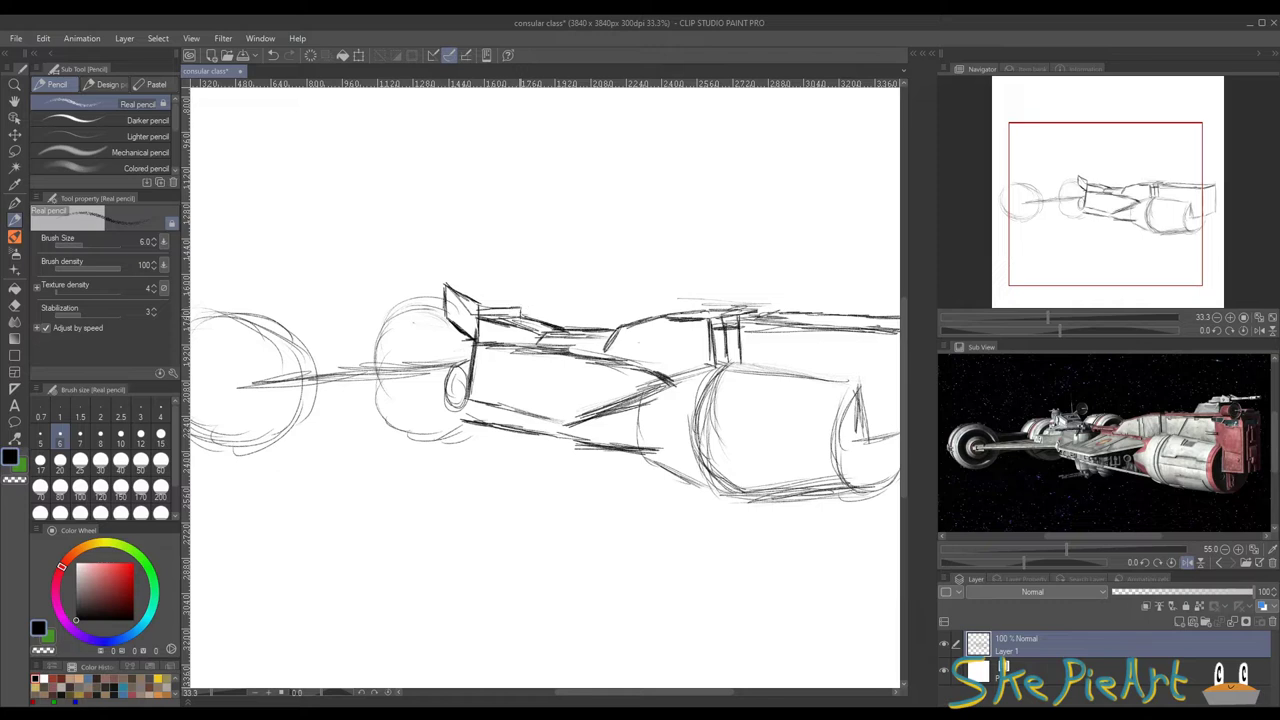
mouse_move(449, 282)
left_mouse_down()
mouse_move(481, 278)
mouse_move(517, 305)
left_mouse_up()
mouse_move(419, 293)
left_mouse_down()
mouse_move(425, 307)
mouse_move(414, 292)
mouse_move(458, 293)
mouse_move(411, 324)
mouse_move(444, 322)
mouse_move(451, 299)
mouse_move(436, 322)
mouse_move(459, 330)
left_mouse_up()
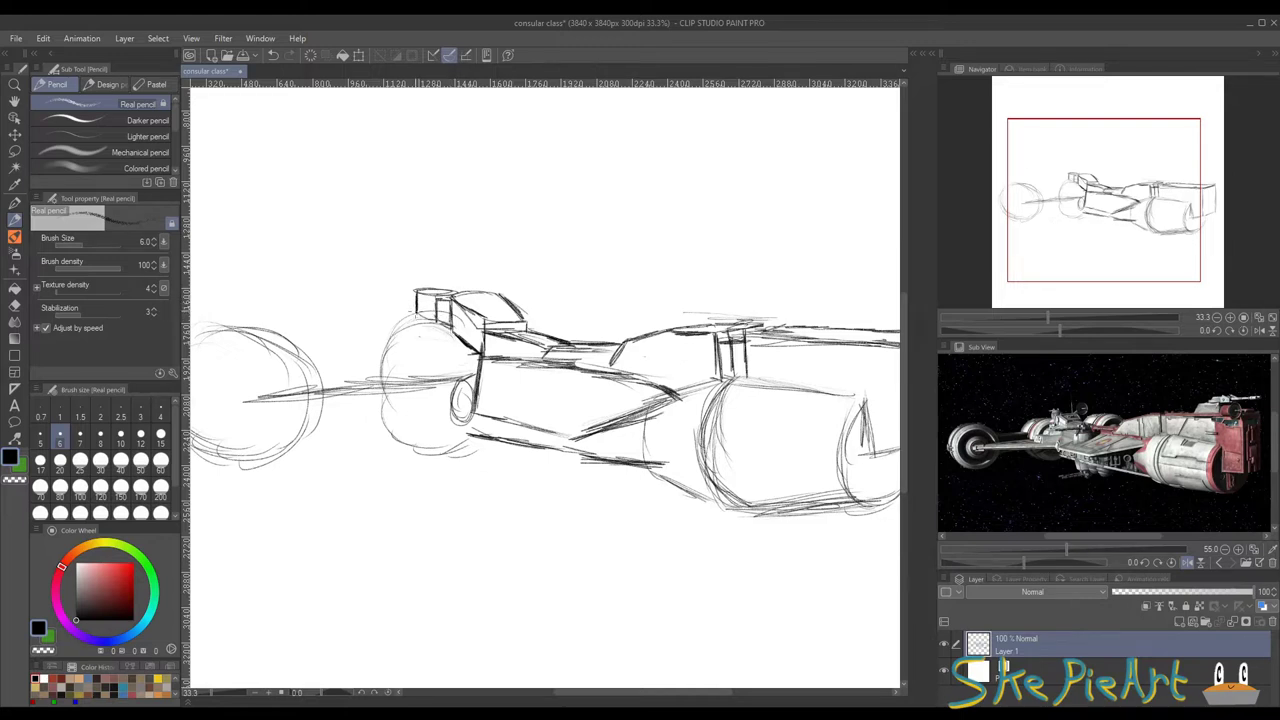
mouse_move(416, 290)
left_mouse_down()
mouse_move(455, 293)
mouse_move(407, 277)
mouse_move(421, 284)
mouse_move(428, 268)
mouse_move(430, 283)
left_mouse_up()
Step: Reinforce the curved outline of the second disc beside the hull's front
left_click_drag(372, 413, 410, 403)
mouse_move(450, 306)
left_mouse_down()
mouse_move(416, 350)
mouse_move(414, 388)
mouse_move(430, 406)
left_mouse_up()
mouse_move(416, 350)
left_mouse_down()
mouse_move(410, 398)
mouse_move(438, 428)
mouse_move(474, 436)
left_mouse_up()
left_click_drag(440, 428, 466, 440)
left_click_drag(461, 382, 451, 371)
Step: Redraw the hull's front edge slightly farther forward at an angle, and erase the old edge and the small oval
scroll(440, 377, "up", 2)
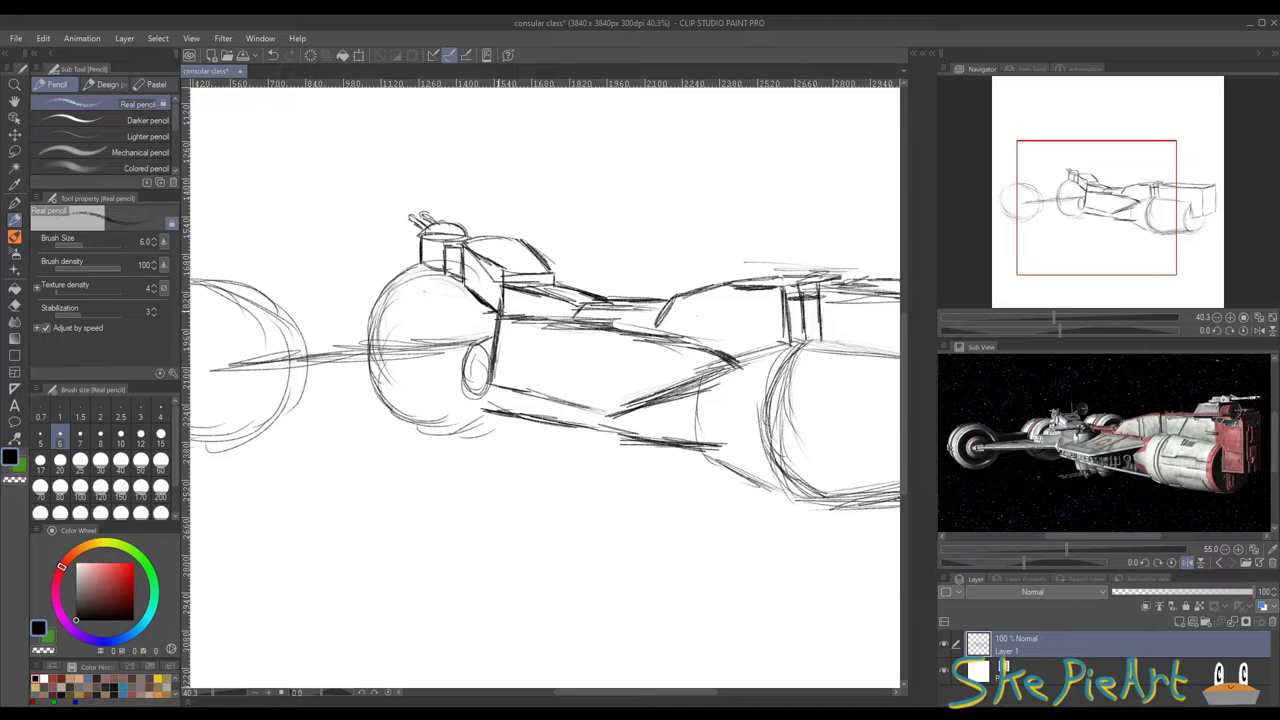
mouse_move(496, 312)
left_mouse_down()
mouse_move(476, 378)
mouse_move(514, 396)
mouse_move(498, 322)
left_mouse_up()
key("e")
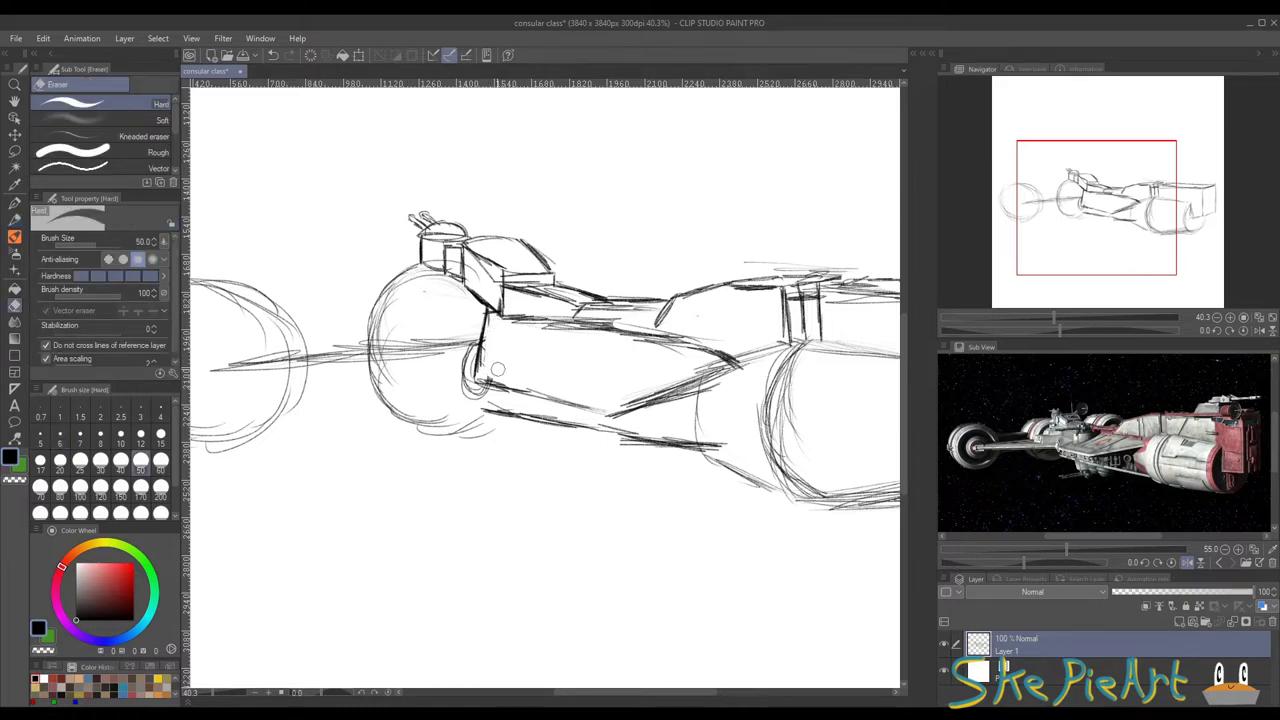
mouse_move(488, 398)
left_mouse_down()
mouse_move(457, 389)
mouse_move(470, 334)
left_mouse_up()
left_click(14, 219)
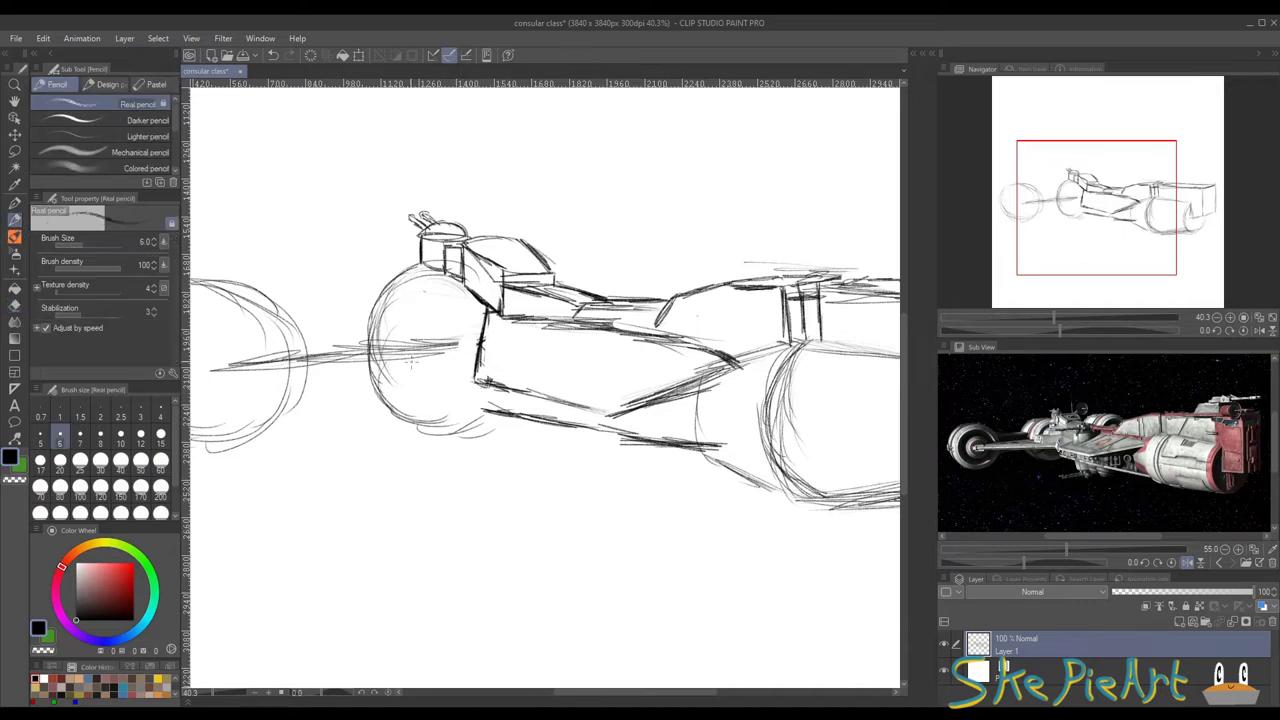
Step: Redraw the small oval ahead of the hull with short lines joining it to the front edge, and darken the hull's lower edge
mouse_move(458, 356)
left_mouse_down()
mouse_move(524, 413)
mouse_move(481, 388)
mouse_move(482, 401)
mouse_move(477, 385)
mouse_move(620, 430)
left_mouse_up()
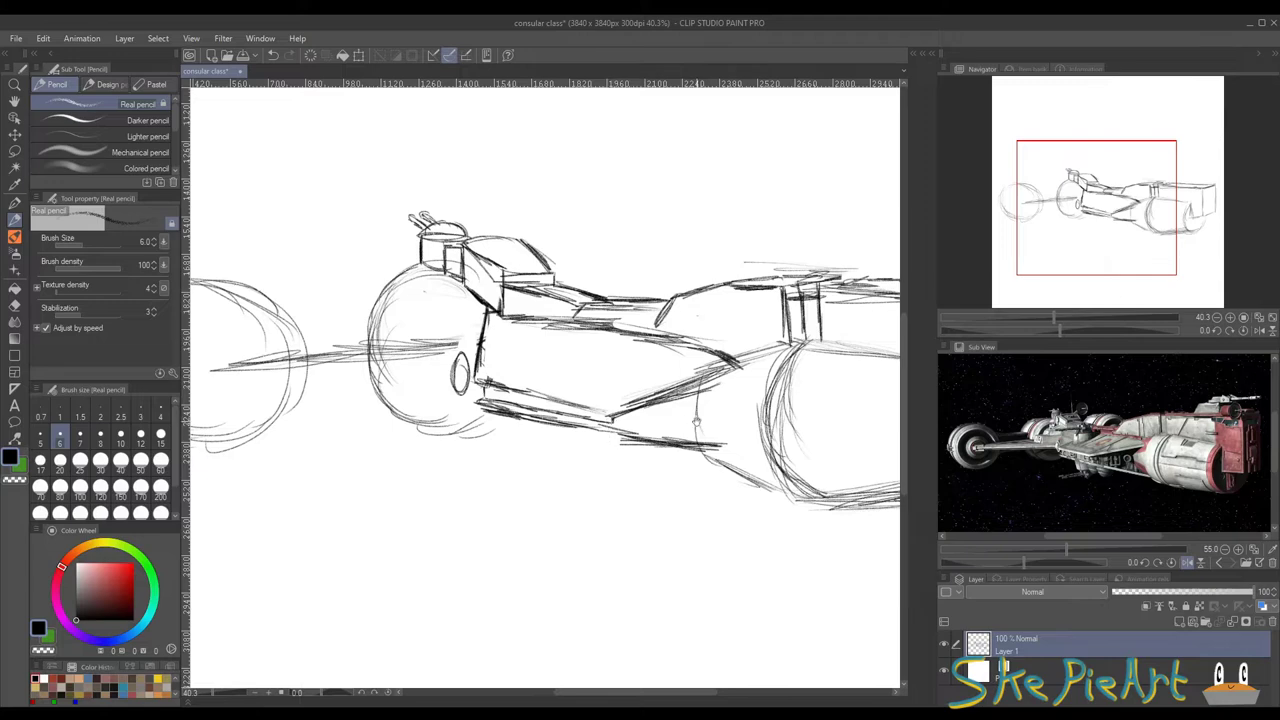
left_click_drag(696, 422, 526, 388)
left_click_drag(374, 325, 443, 384)
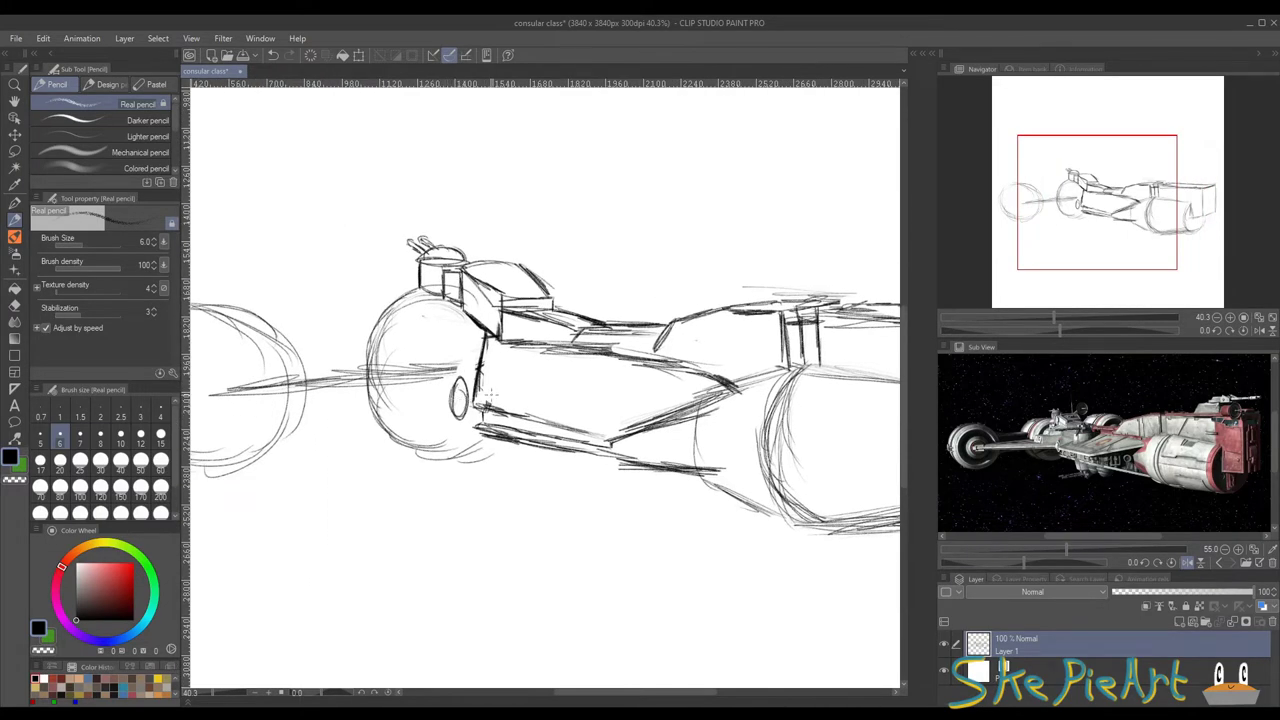
mouse_move(454, 384)
left_mouse_down()
mouse_move(471, 380)
mouse_move(456, 414)
mouse_move(477, 410)
mouse_move(485, 427)
left_mouse_up()
left_click_drag(476, 379, 466, 367)
left_click_drag(439, 396, 559, 363)
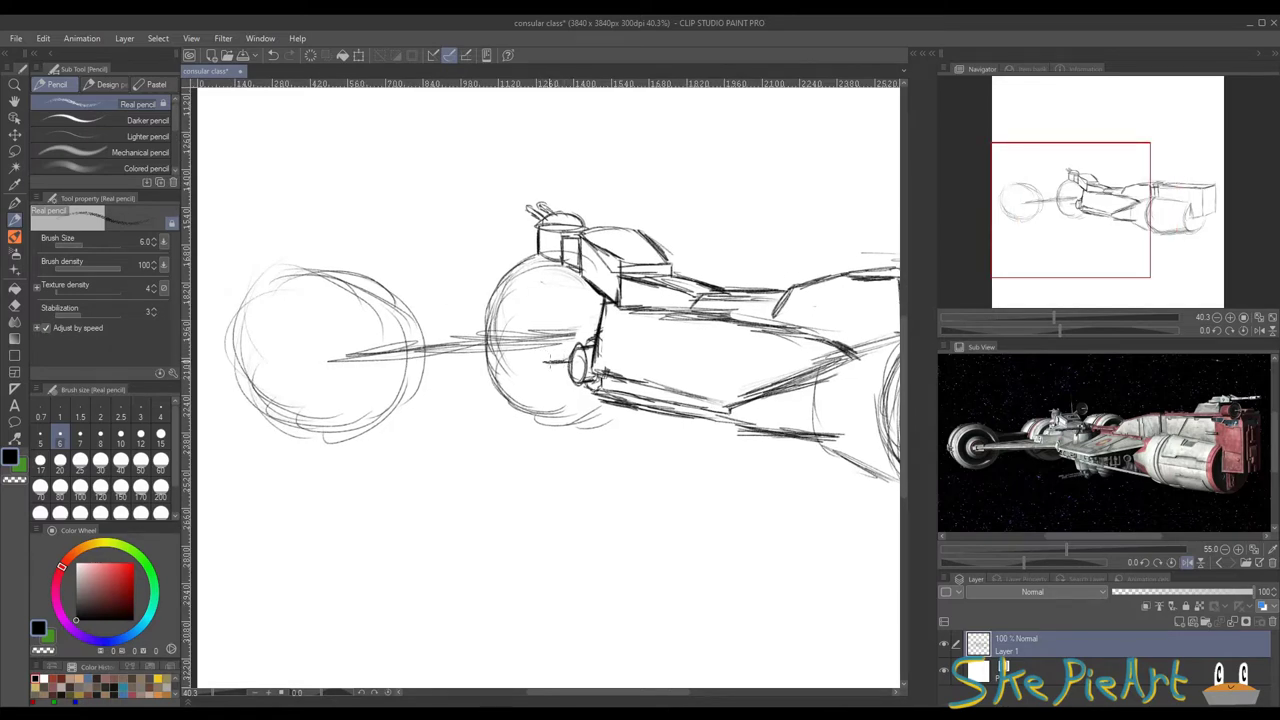
Step: Sketch a short tapered collar under the cockpit tower, where it meets the top of the second disc
scroll(548, 366, "down", 4)
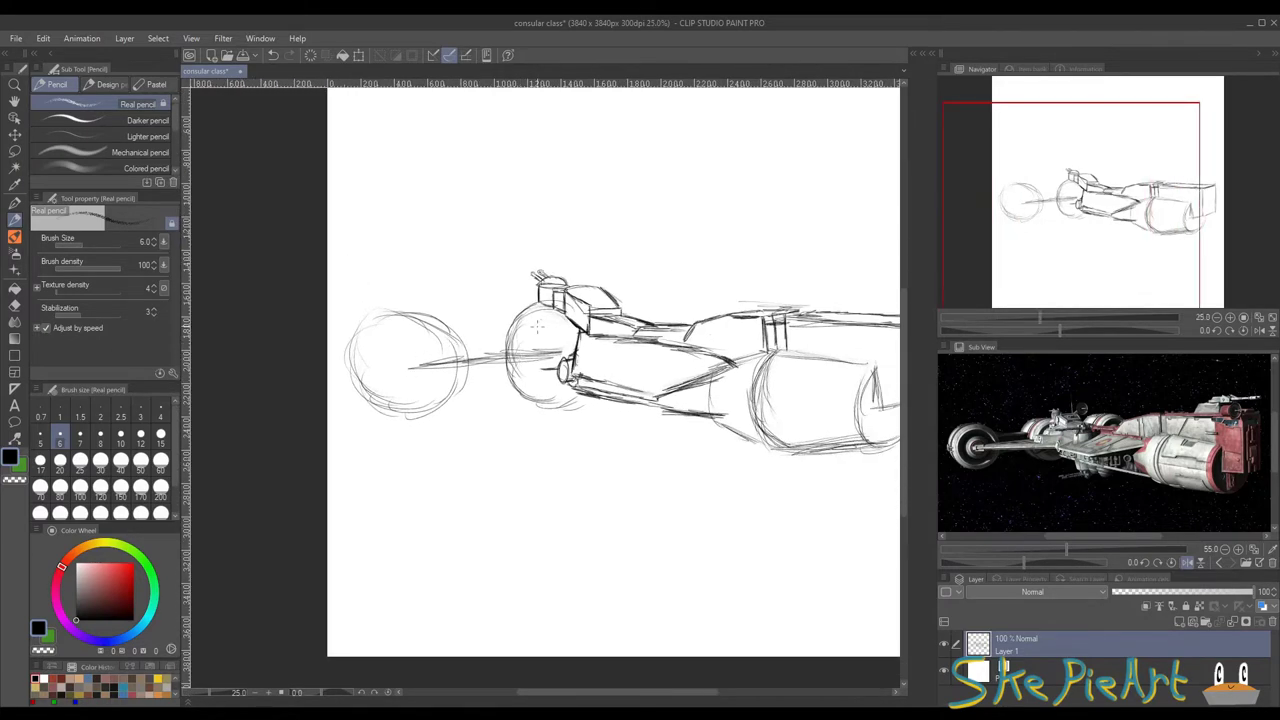
scroll(537, 326, "up", 4)
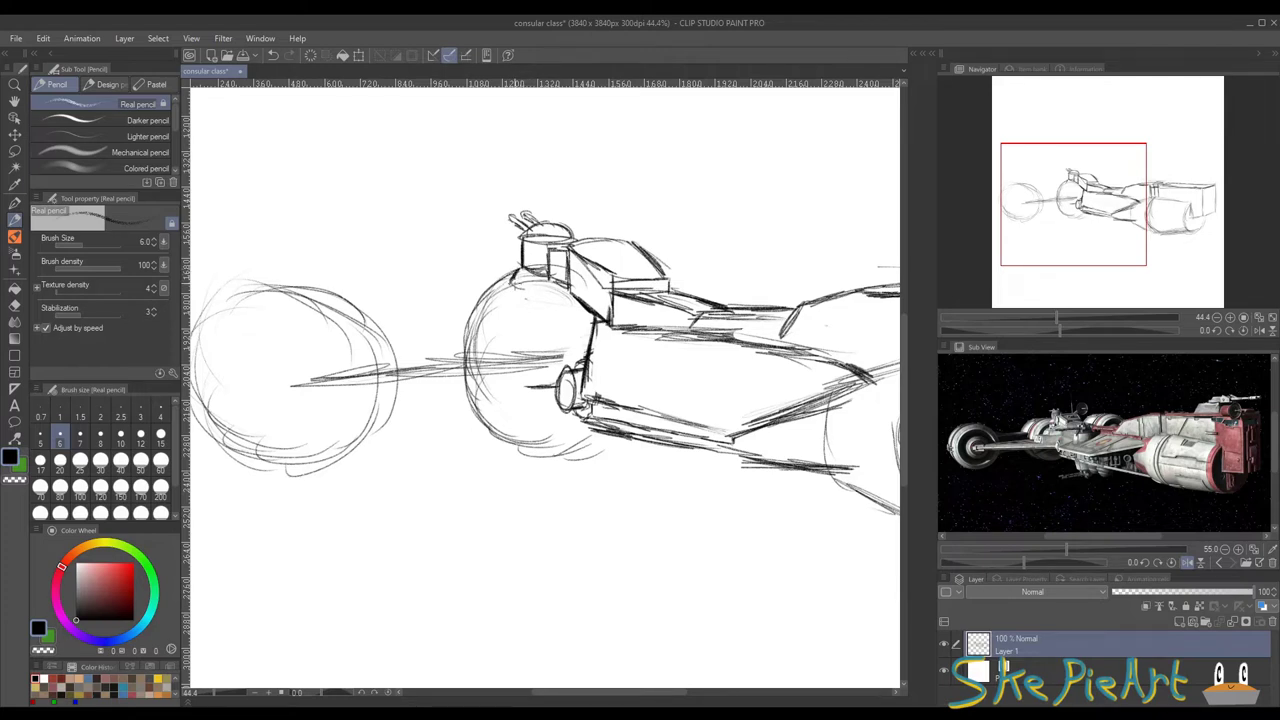
left_click_drag(538, 272, 540, 300)
mouse_move(540, 294)
left_mouse_down()
mouse_move(572, 302)
mouse_move(571, 291)
mouse_move(603, 319)
left_mouse_up()
mouse_move(582, 301)
left_mouse_down()
mouse_move(604, 320)
mouse_move(574, 310)
mouse_move(574, 294)
mouse_move(552, 310)
left_mouse_up()
key("e")
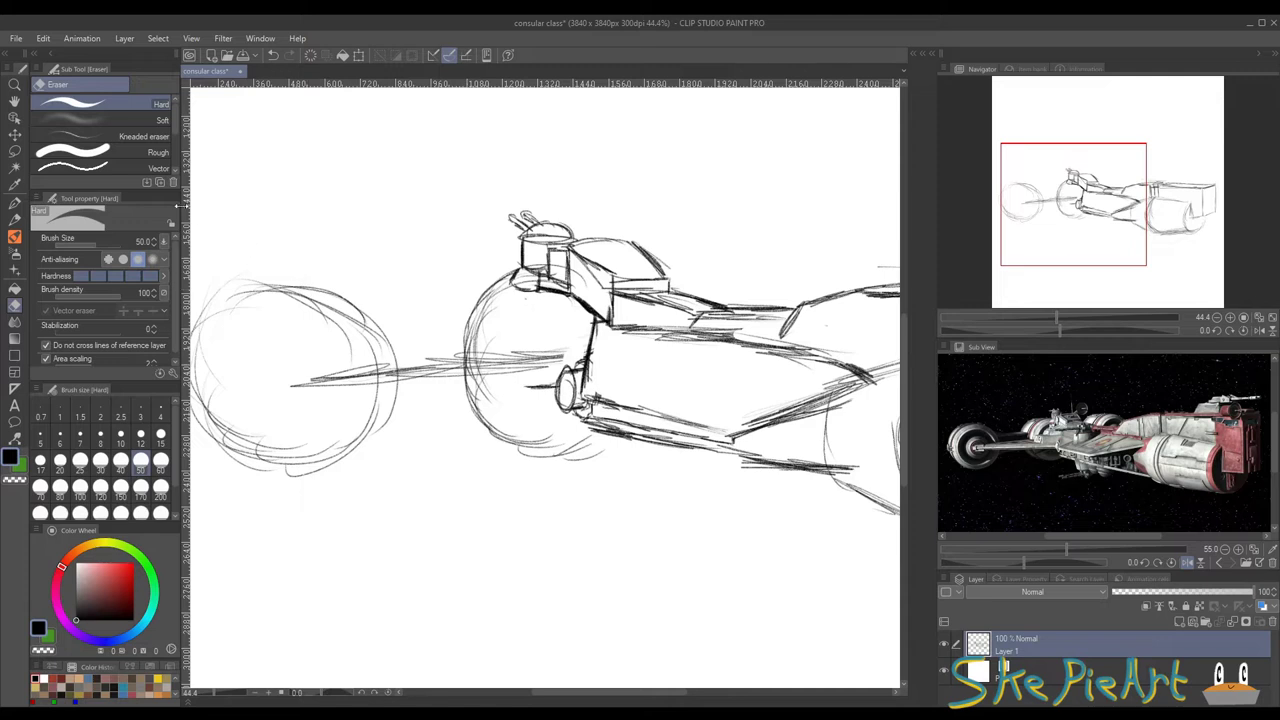
left_click(14, 218)
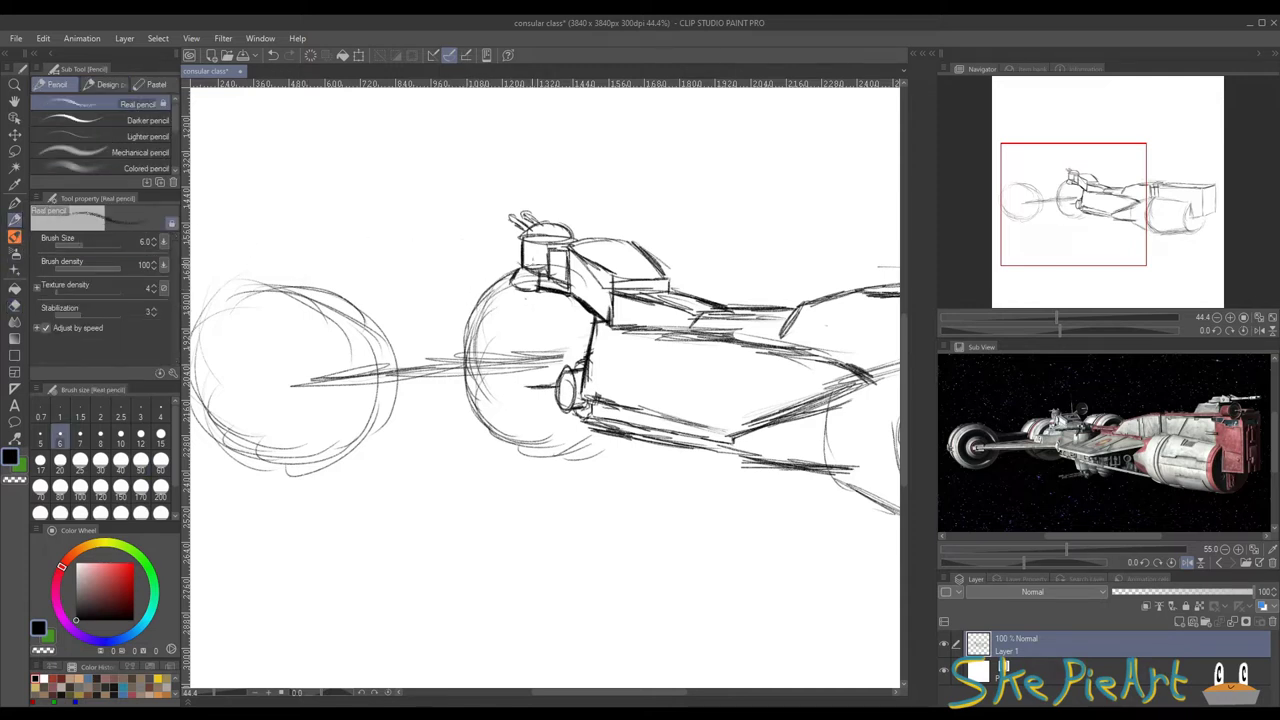
Step: Sketch two stepped blocks below the cockpit over the second disc, and darken the strut running to the front disc
mouse_move(536, 288)
left_mouse_down()
mouse_move(494, 316)
mouse_move(488, 338)
mouse_move(588, 346)
mouse_move(519, 336)
left_mouse_up()
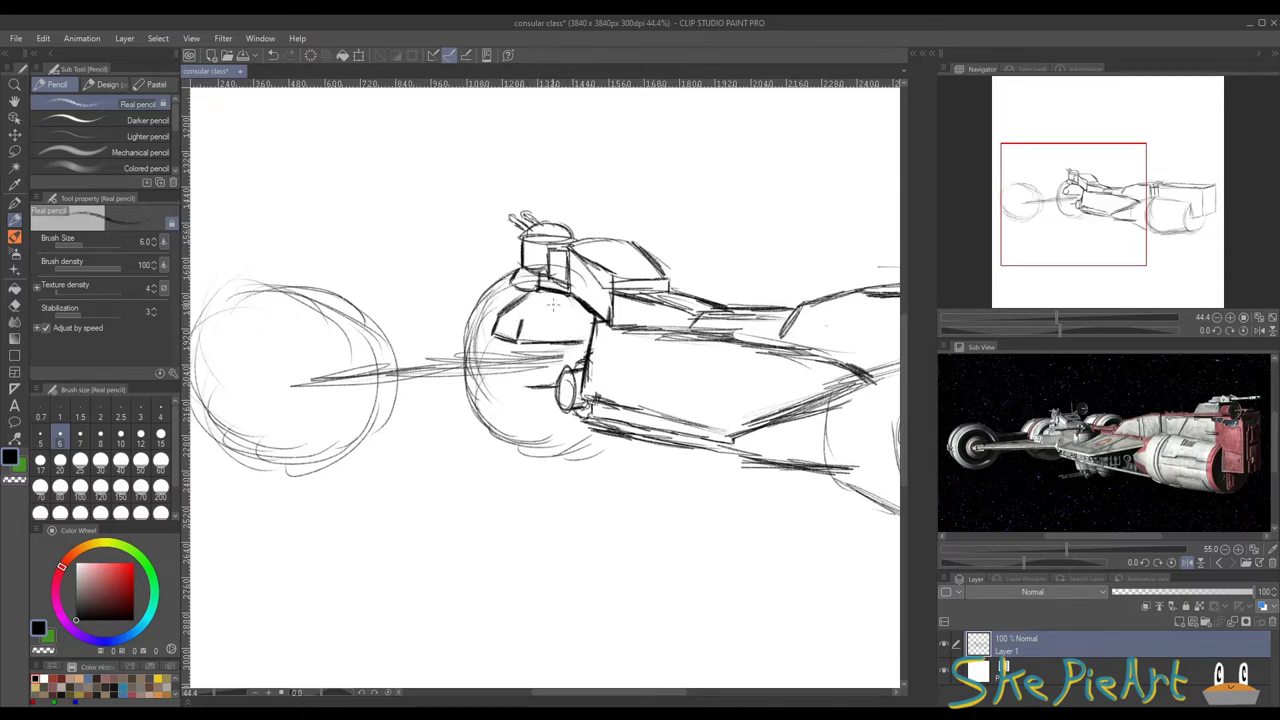
mouse_move(562, 296)
left_mouse_down()
mouse_move(521, 320)
mouse_move(596, 314)
mouse_move(582, 318)
left_mouse_up()
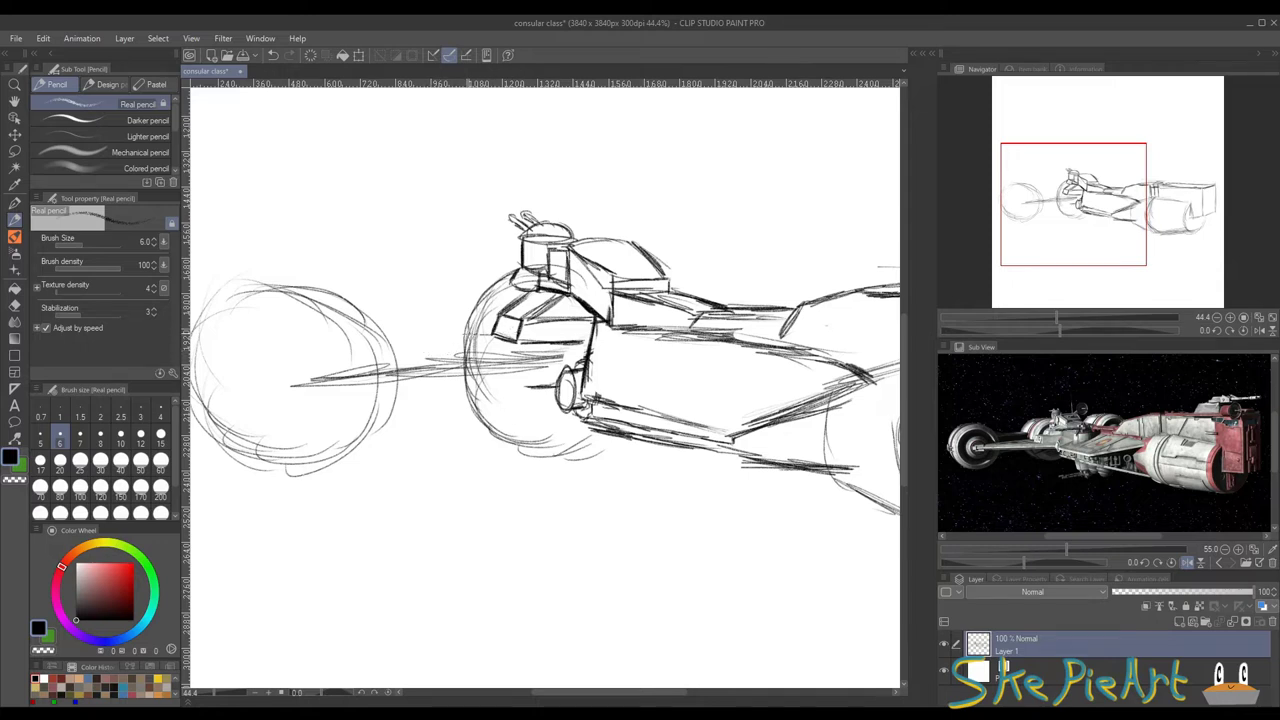
mouse_move(490, 330)
left_mouse_down()
mouse_move(462, 336)
mouse_move(468, 356)
left_mouse_up()
left_click_drag(498, 352, 582, 340)
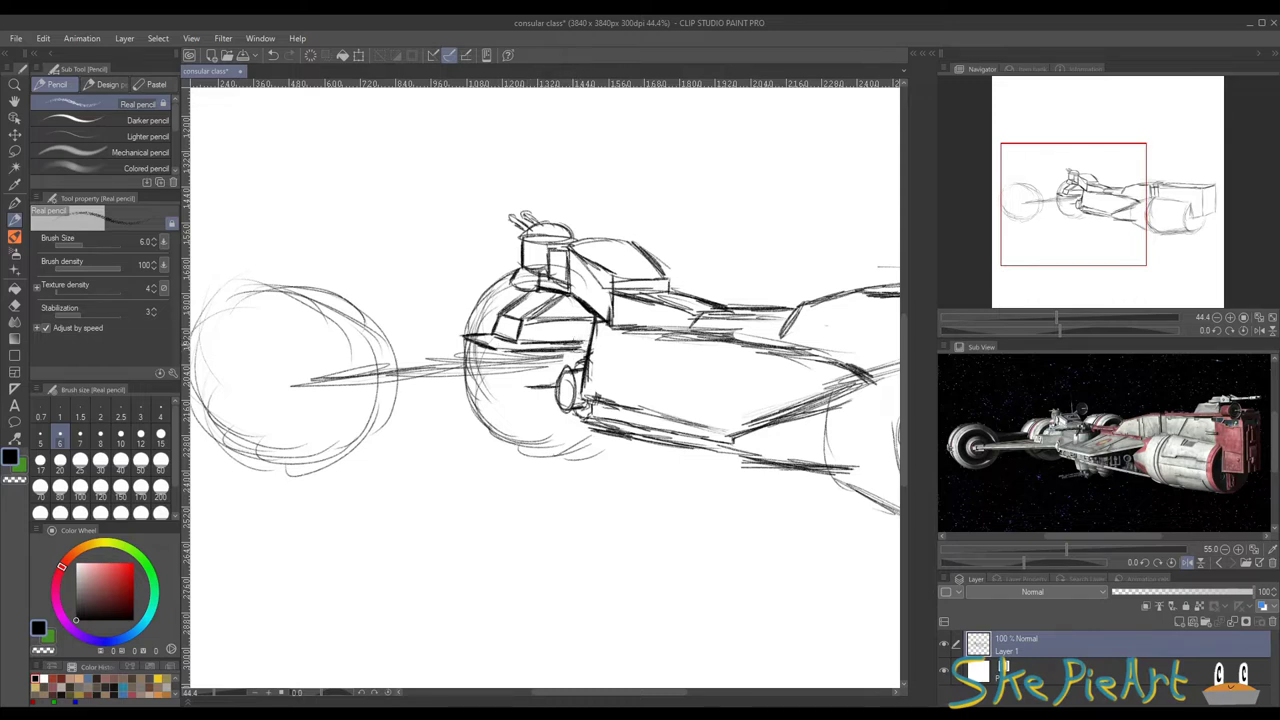
mouse_move(458, 338)
left_mouse_down()
mouse_move(452, 368)
mouse_move(556, 382)
left_mouse_up()
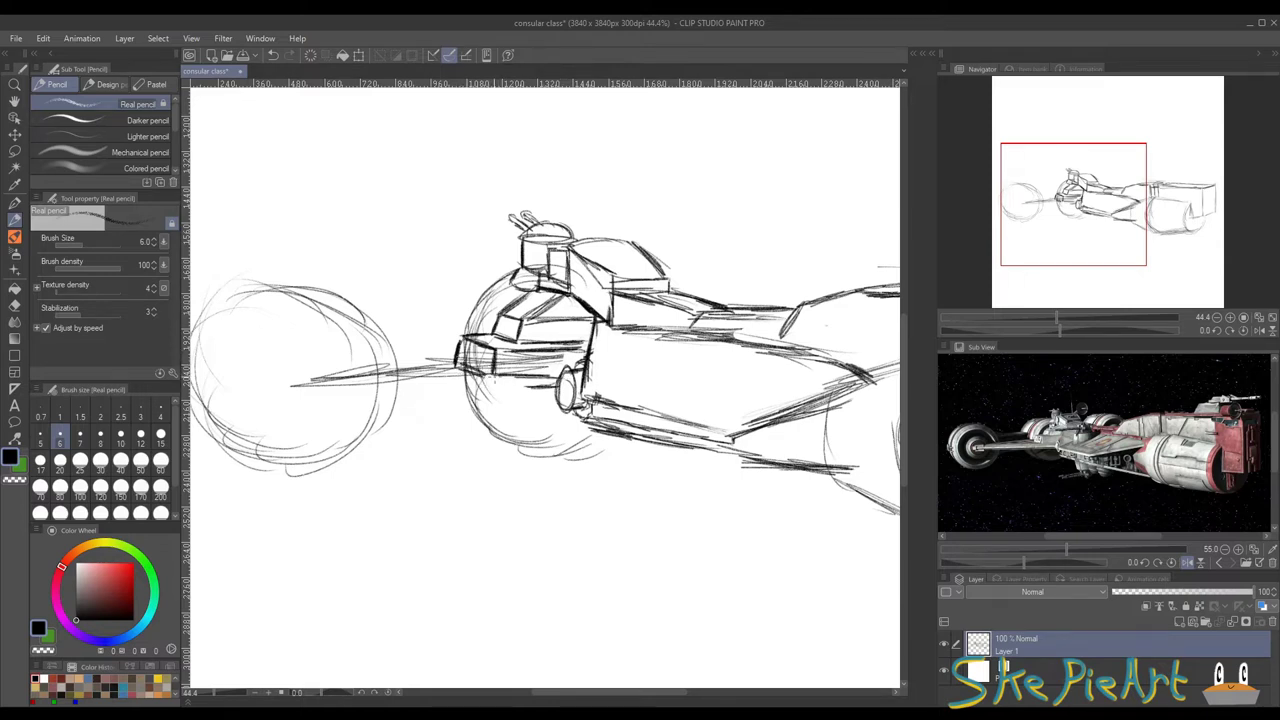
mouse_move(452, 334)
left_mouse_down()
mouse_move(528, 322)
mouse_move(464, 352)
mouse_move(380, 364)
left_mouse_up()
Step: Redraw the second disc's rim with a wider outer curve and an inner curve beside the stepped blocks
mouse_move(516, 340)
left_mouse_down()
mouse_move(338, 364)
mouse_move(501, 331)
mouse_move(484, 338)
left_mouse_up()
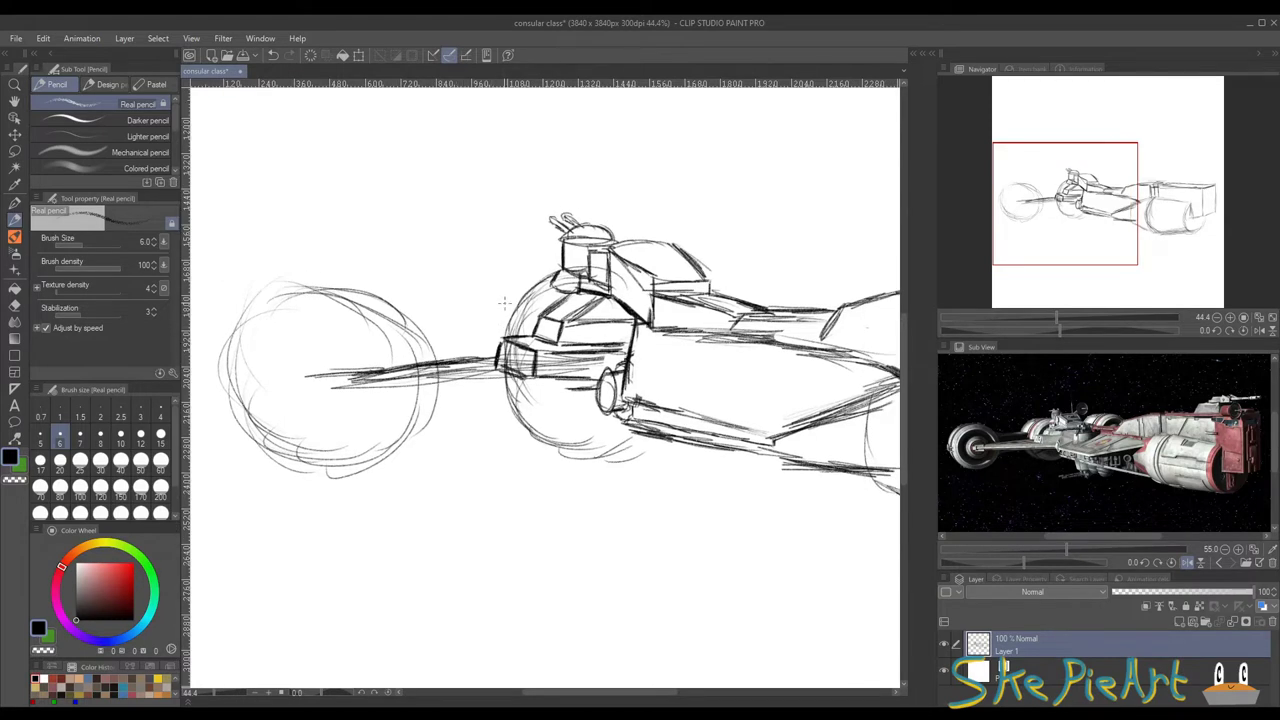
left_click_drag(536, 300, 514, 338)
left_click_drag(548, 282, 558, 306)
mouse_move(484, 344)
left_mouse_down()
mouse_move(500, 308)
mouse_move(488, 340)
mouse_move(534, 274)
mouse_move(560, 266)
left_mouse_up()
mouse_move(488, 338)
left_mouse_down()
mouse_move(484, 394)
mouse_move(534, 436)
mouse_move(612, 456)
mouse_move(634, 430)
left_mouse_up()
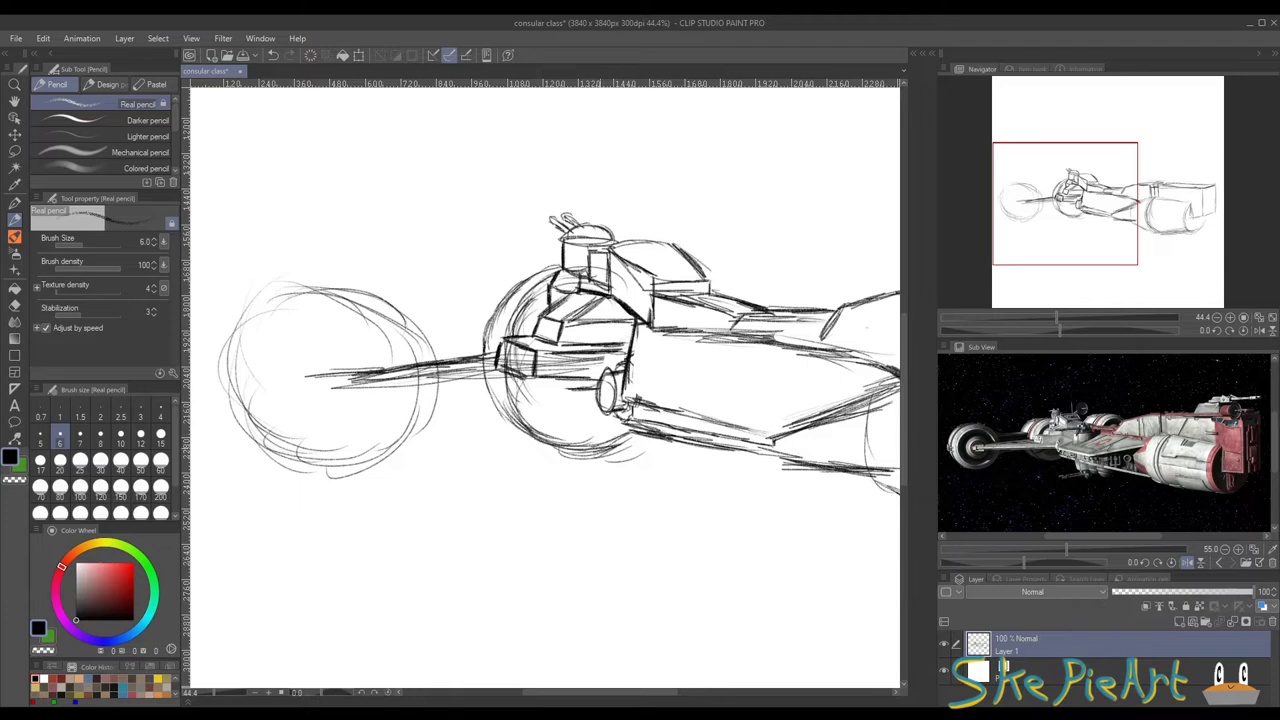
Step: Erase the disc's construction lines that cross the cockpit collar and the stepped blocks
key("e")
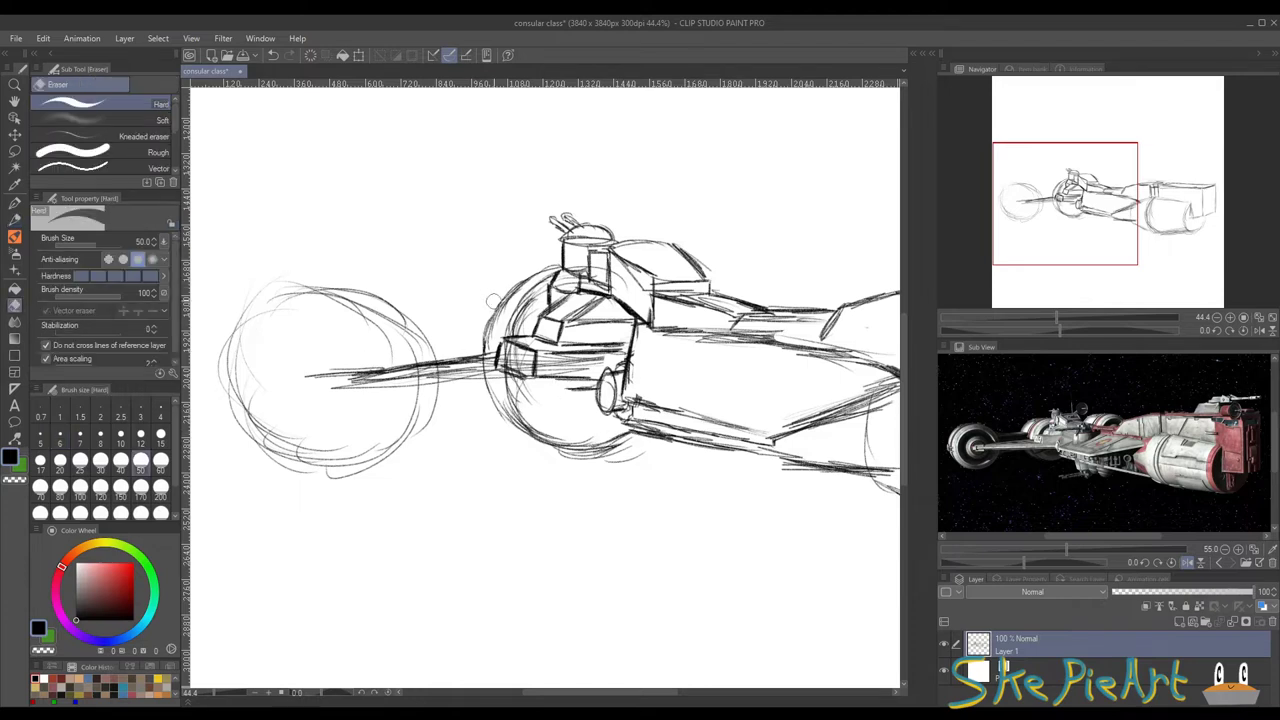
left_click_drag(520, 306, 546, 288)
left_click_drag(506, 356, 587, 364)
mouse_move(521, 399)
left_mouse_down()
mouse_move(505, 386)
mouse_move(513, 403)
left_mouse_up()
left_click(15, 221)
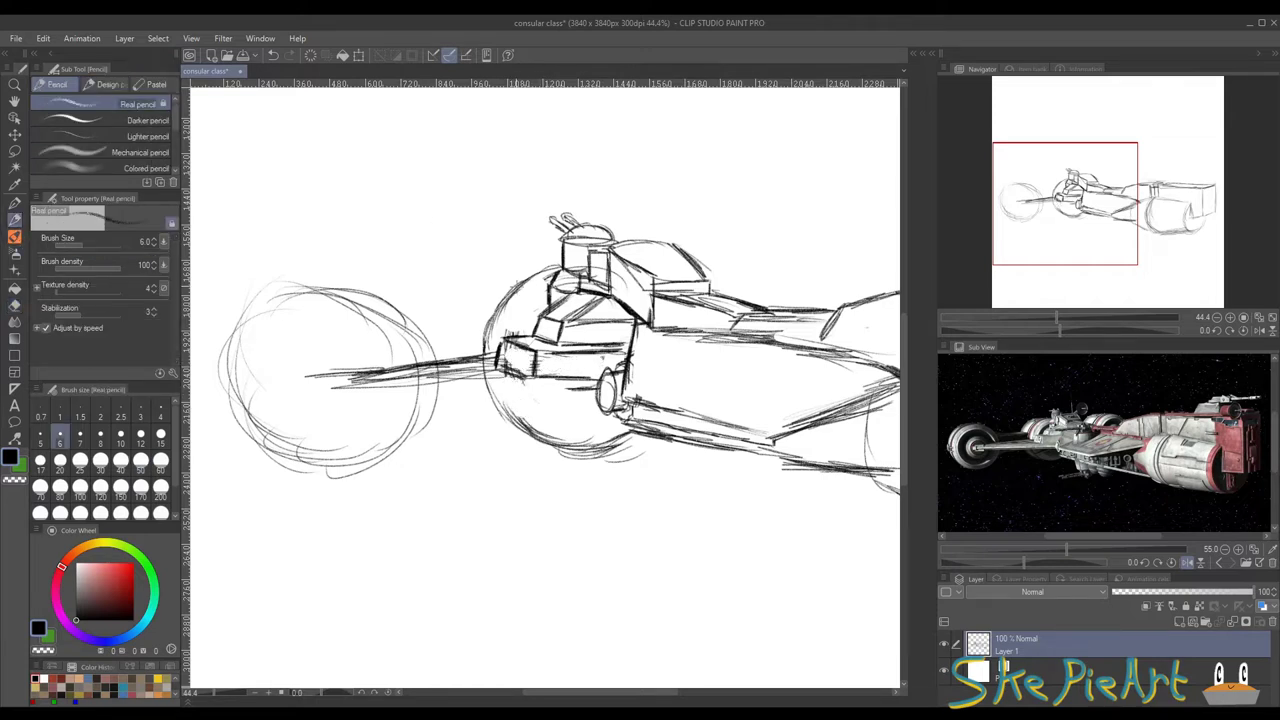
Step: Sketch the far disc's arc behind the second disc, with a second strut reaching toward the front disc
left_click_drag(494, 272, 482, 267)
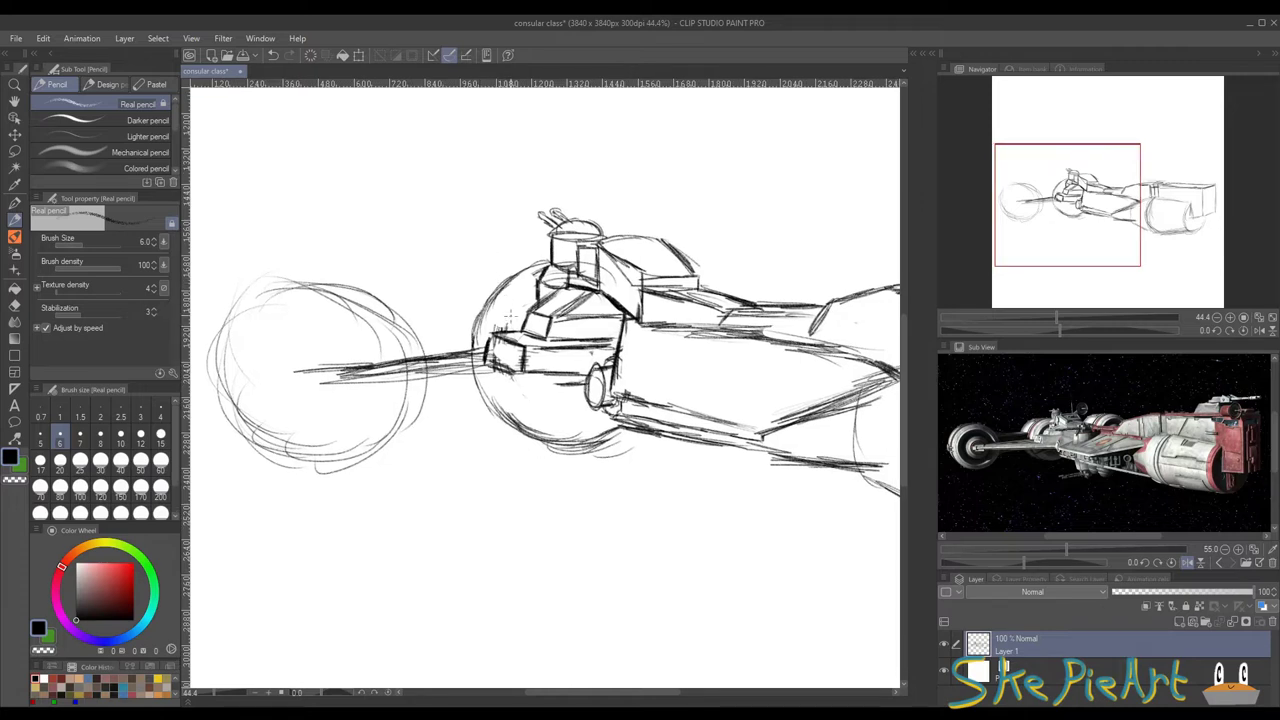
left_click_drag(510, 316, 538, 300)
mouse_move(524, 258)
left_mouse_down()
mouse_move(548, 260)
mouse_move(456, 272)
mouse_move(434, 311)
mouse_move(466, 329)
left_mouse_up()
mouse_move(382, 344)
left_mouse_down()
mouse_move(464, 330)
mouse_move(332, 312)
mouse_move(344, 408)
left_mouse_up()
Step: Redraw the front disc's hull-facing edge farther from the hull, and erase the old disc circle
mouse_move(343, 352)
left_mouse_down()
mouse_move(324, 448)
mouse_move(298, 473)
left_mouse_up()
left_click_drag(272, 426, 372, 404)
key("e")
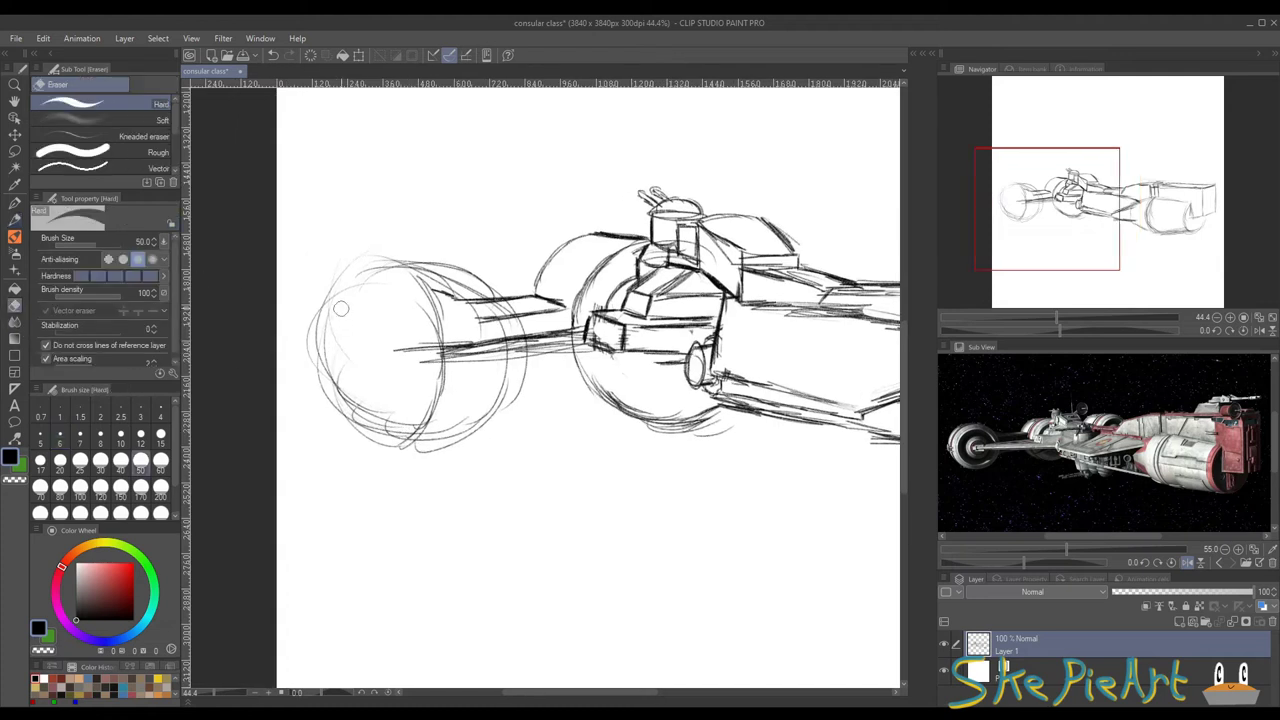
mouse_move(341, 309)
left_mouse_down()
mouse_move(327, 379)
mouse_move(311, 355)
mouse_move(362, 263)
mouse_move(431, 261)
mouse_move(456, 284)
mouse_move(483, 284)
mouse_move(515, 363)
mouse_move(482, 399)
mouse_move(509, 387)
mouse_move(436, 456)
mouse_move(454, 422)
mouse_move(360, 410)
left_mouse_up()
left_click(15, 221)
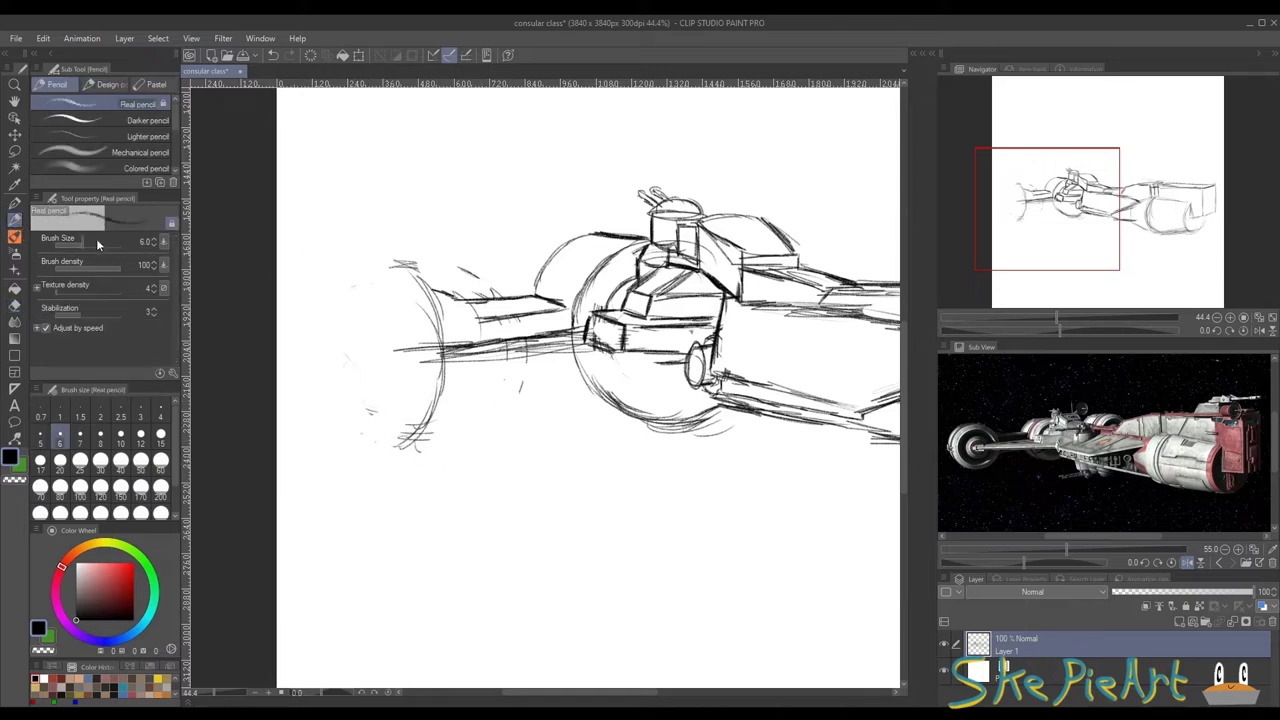
Step: Sketch the front disc's full circle from the new edge, extending it to the canvas border and reinforcing its outline
mouse_move(430, 320)
left_mouse_down()
mouse_move(400, 272)
mouse_move(420, 290)
mouse_move(345, 255)
mouse_move(268, 290)
left_mouse_up()
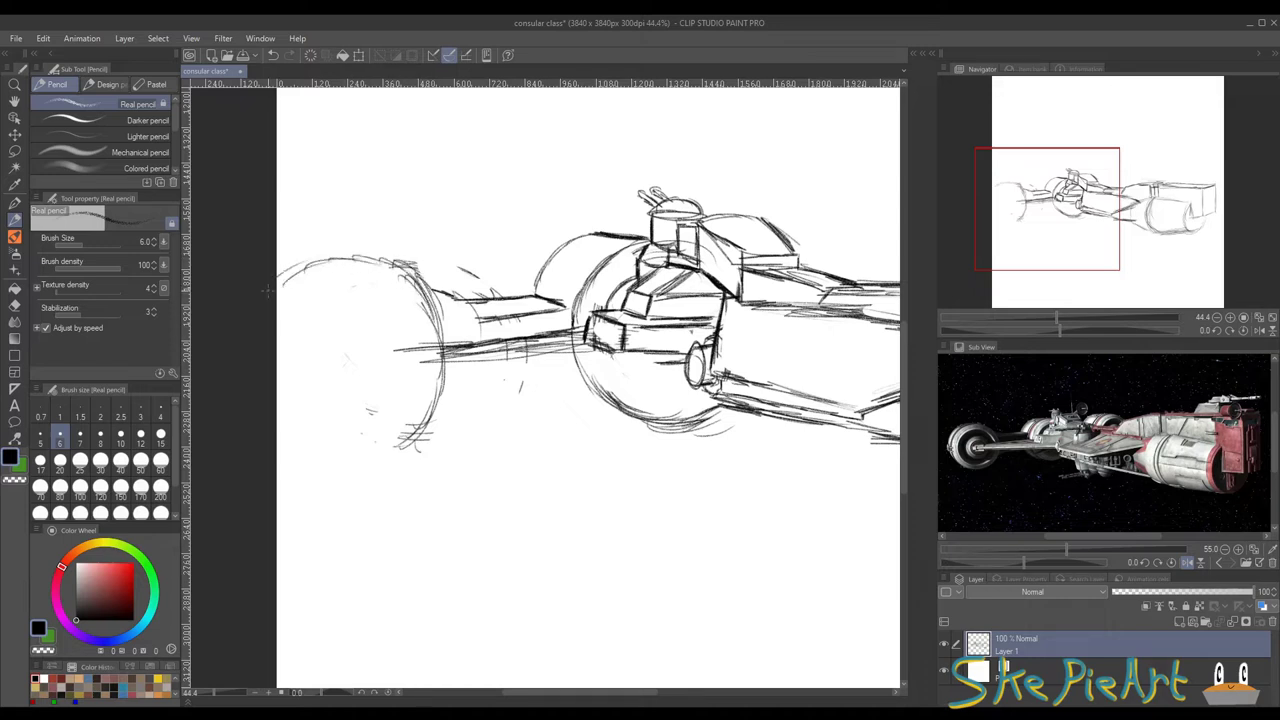
mouse_move(404, 442)
left_mouse_down()
mouse_move(307, 444)
mouse_move(293, 404)
mouse_move(278, 410)
mouse_move(279, 374)
mouse_move(330, 454)
left_mouse_up()
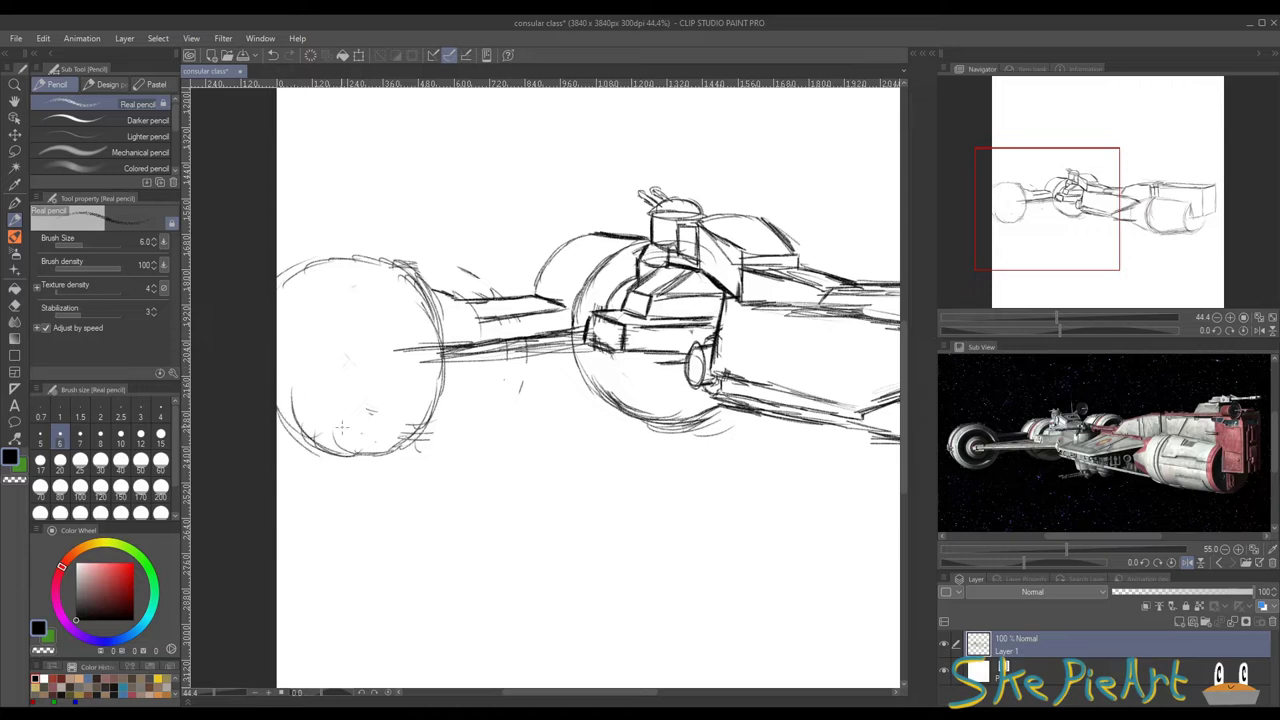
mouse_move(283, 297)
left_mouse_down()
mouse_move(305, 268)
mouse_move(382, 264)
mouse_move(353, 297)
left_mouse_up()
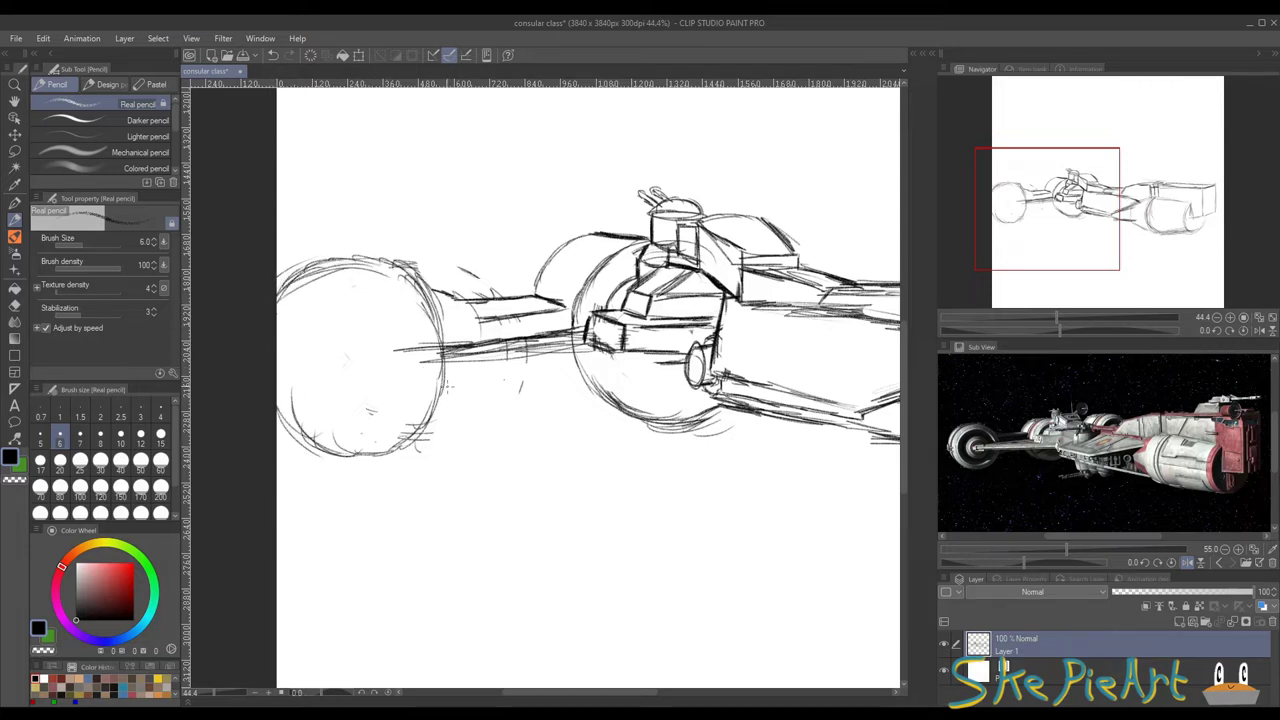
mouse_move(440, 386)
left_mouse_down()
mouse_move(410, 428)
mouse_move(362, 440)
mouse_move(296, 426)
mouse_move(340, 440)
mouse_move(276, 392)
left_mouse_up()
Step: Transform the whole ship sketch, narrowing it slightly so that it sits inside the canvas edge
scroll(268, 318, "down", 5)
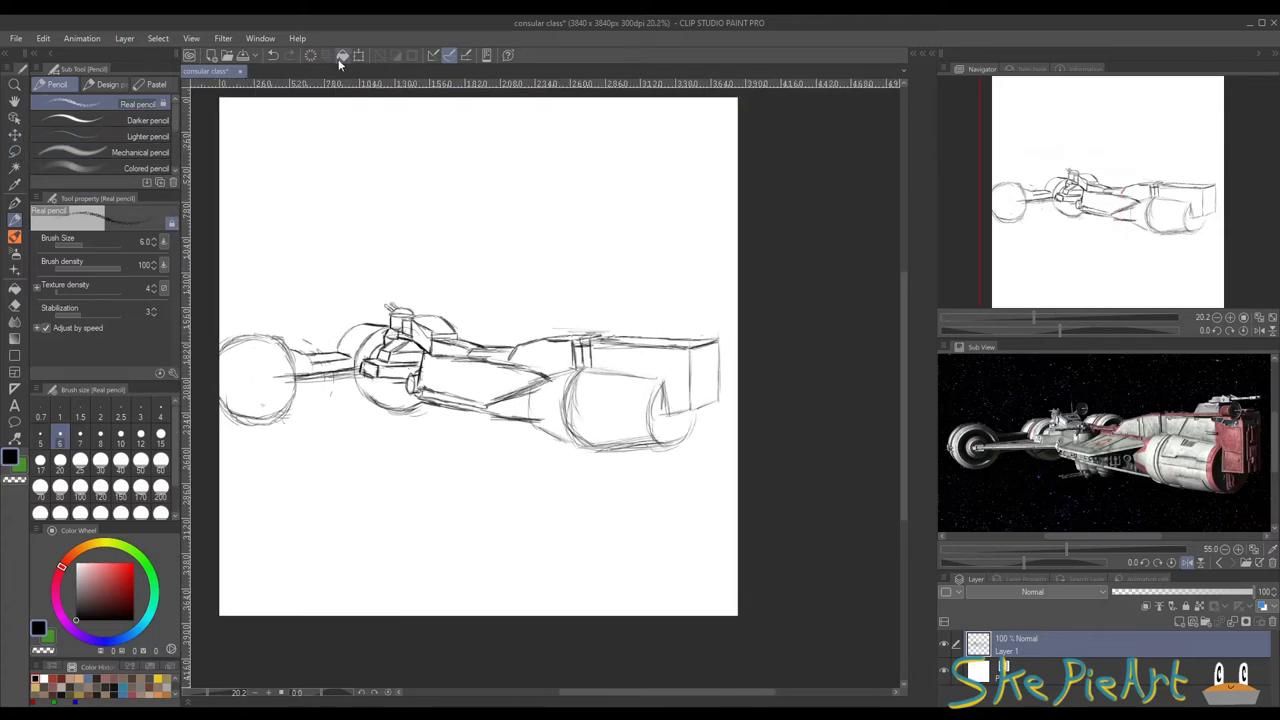
key("ctrl+t")
left_click_drag(223, 312, 236, 317)
key("Return")
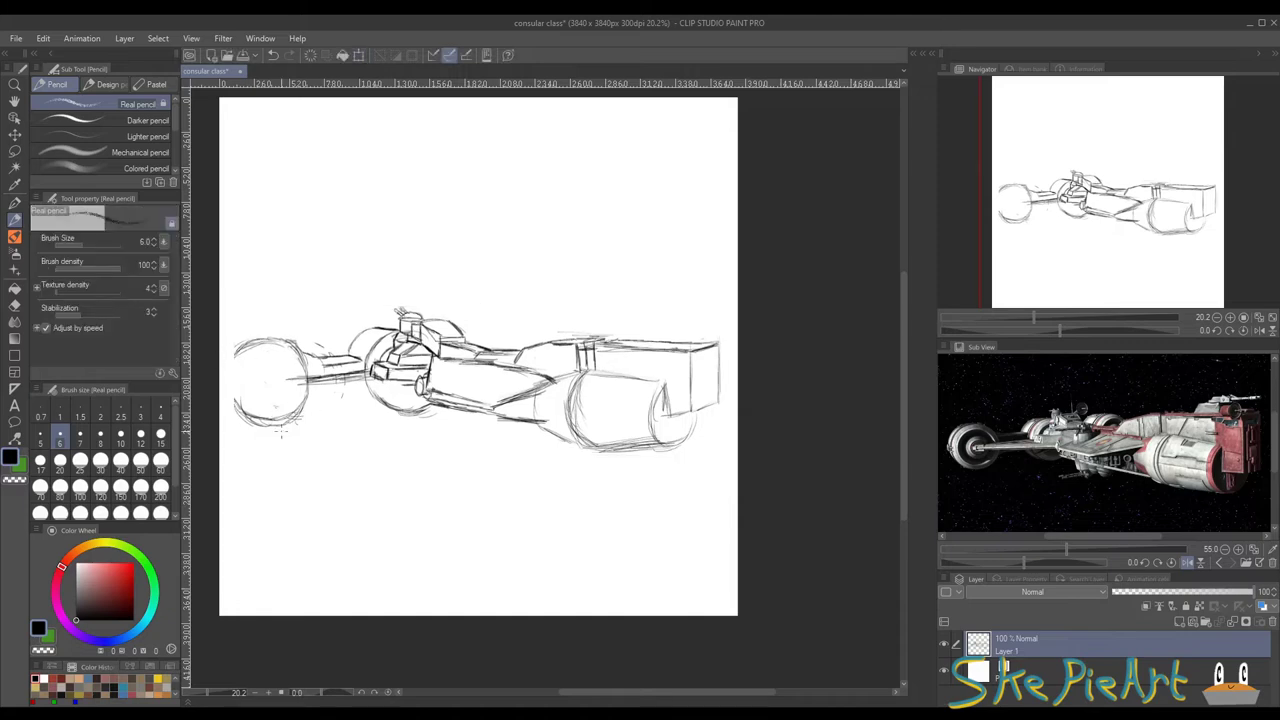
Step: Close the front disc's outline on its outer side with repeated strokes, and erase stray lines around and inside it
left_click(14, 203)
left_click_drag(272, 384, 329, 343)
scroll(329, 343, "up", 1)
scroll(328, 342, "up", 1)
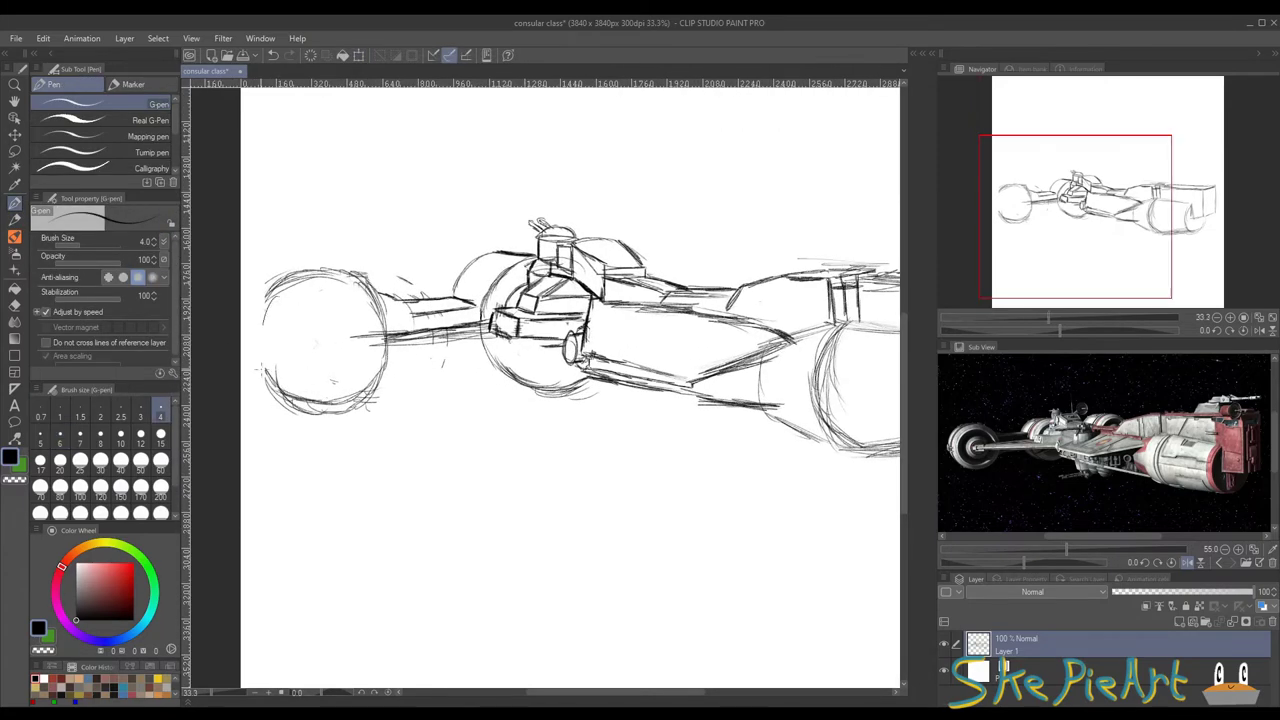
left_click(18, 220)
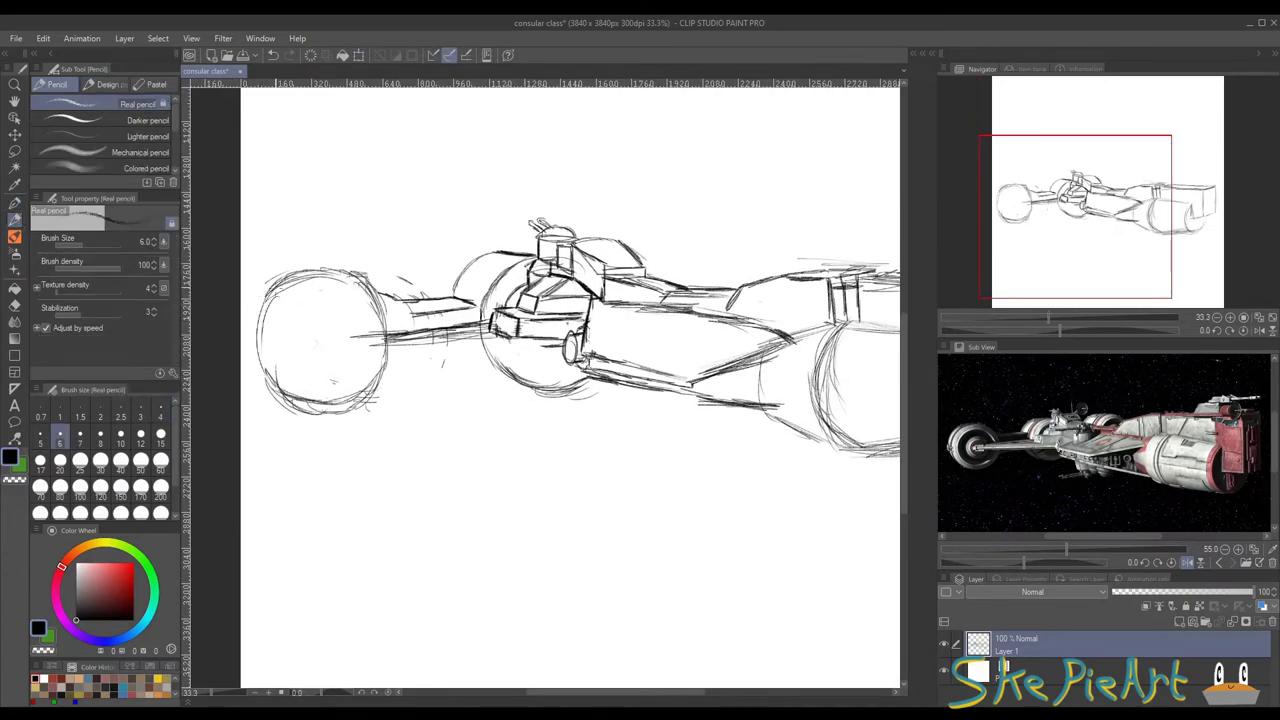
left_click_drag(275, 286, 262, 388)
mouse_move(254, 310)
left_mouse_down()
mouse_move(288, 402)
mouse_move(334, 398)
left_mouse_up()
left_click(12, 305)
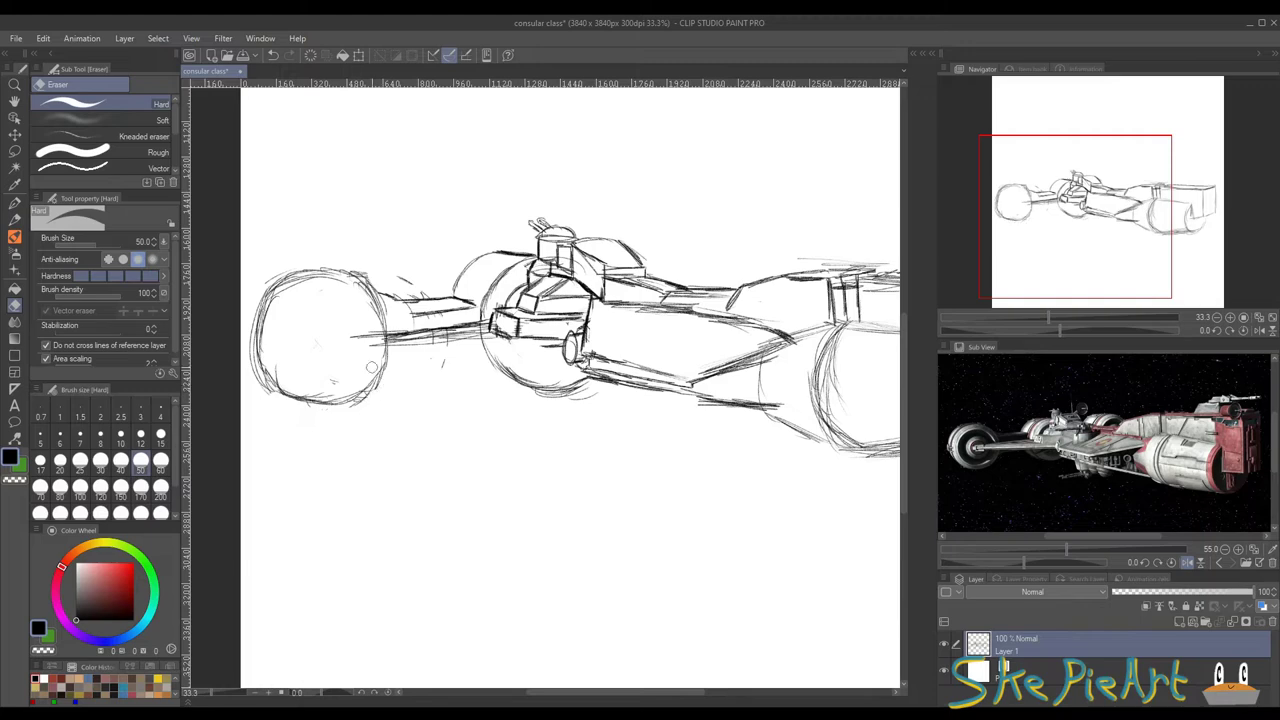
scroll(448, 323, "up", 2)
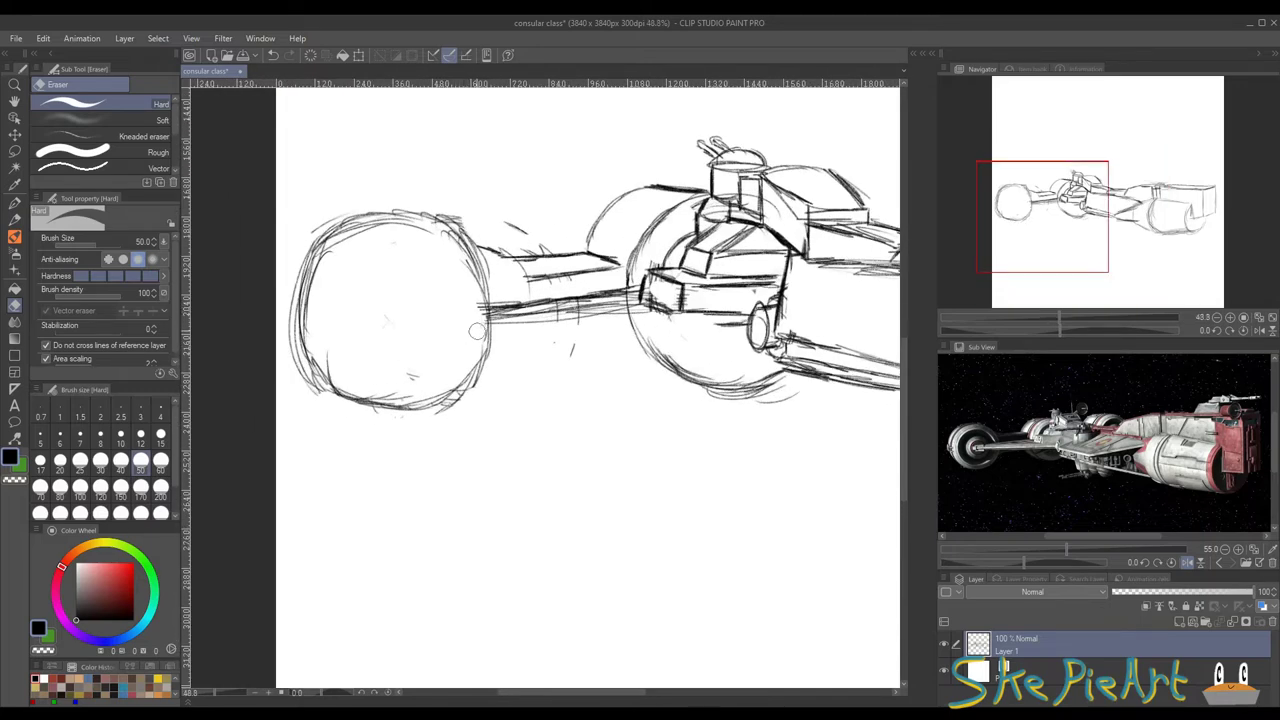
left_click(15, 219)
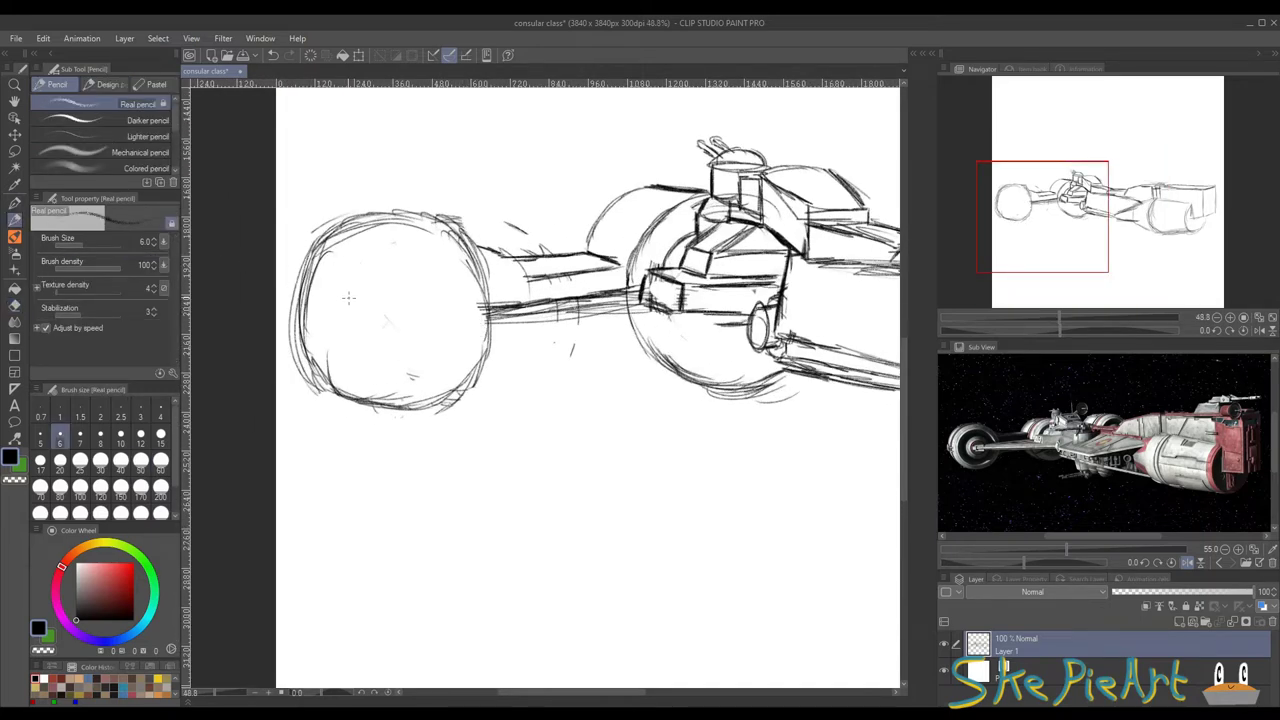
Step: Sketch a second, offset outer curve around the front disc to give its rim thickness
left_click_drag(348, 298, 374, 338)
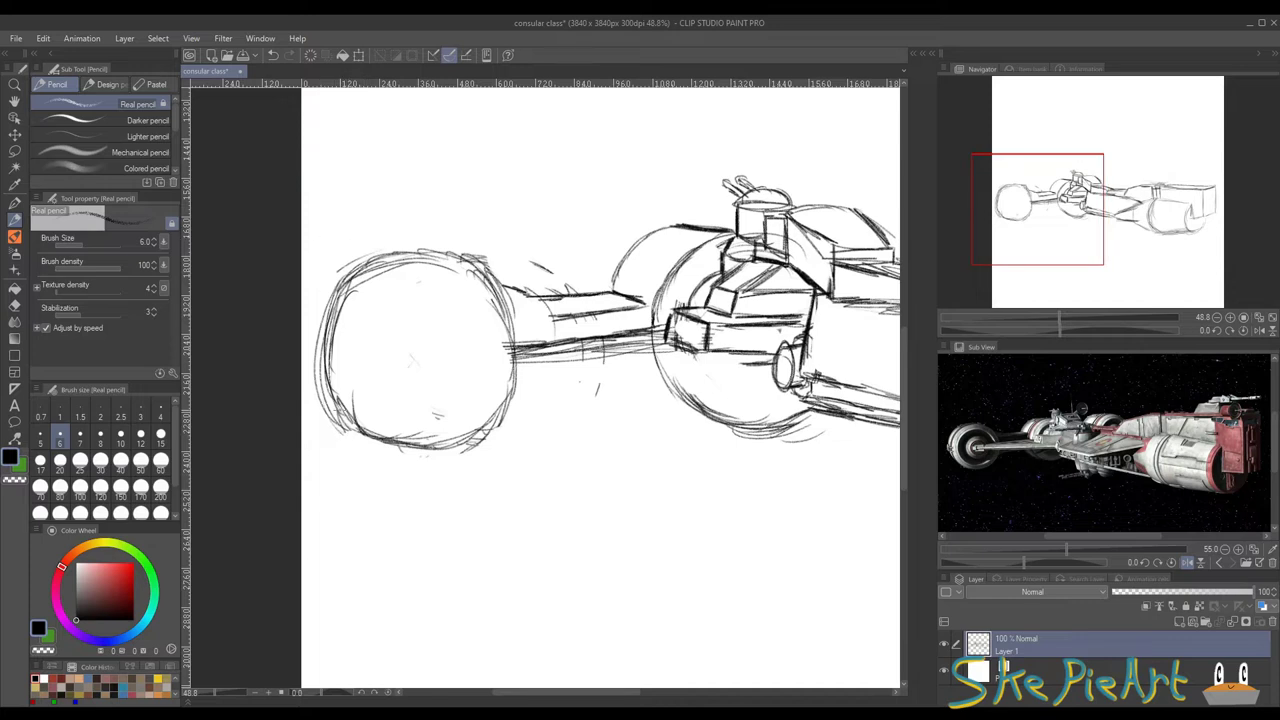
mouse_move(345, 426)
left_mouse_down()
mouse_move(303, 389)
mouse_move(302, 368)
left_mouse_up()
mouse_move(321, 272)
left_mouse_down()
mouse_move(302, 310)
mouse_move(350, 242)
mouse_move(444, 254)
left_mouse_up()
Step: Extend the far strut's edges so that they join the front disc's rim
left_click_drag(615, 303, 487, 311)
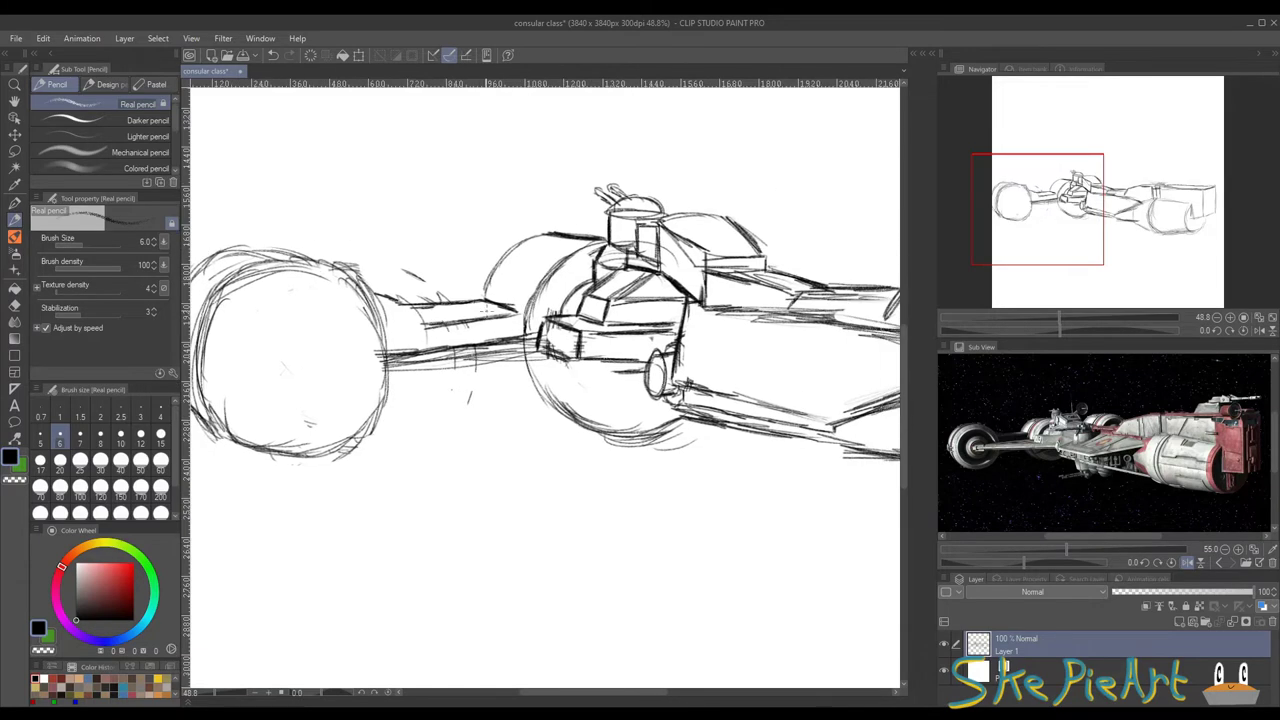
scroll(478, 263, "up", 2)
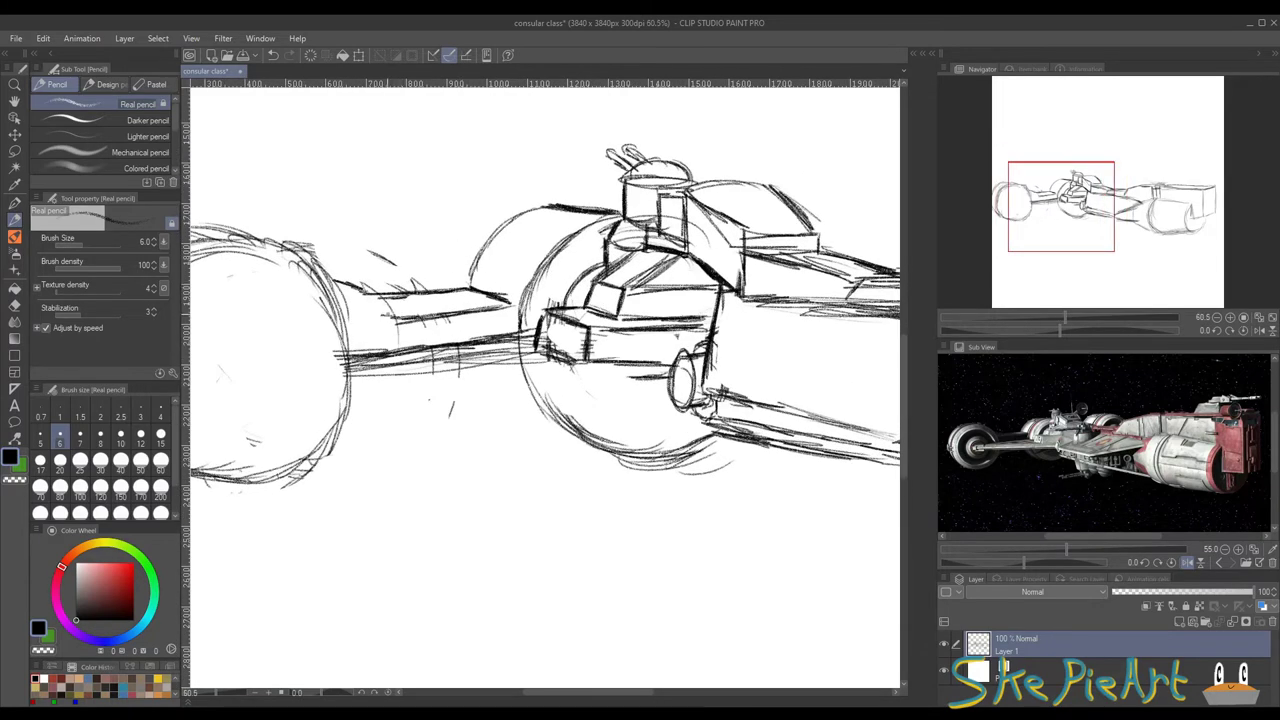
mouse_move(368, 318)
left_mouse_down()
mouse_move(420, 314)
mouse_move(400, 315)
mouse_move(392, 290)
mouse_move(388, 306)
left_mouse_up()
left_click_drag(322, 309, 389, 316)
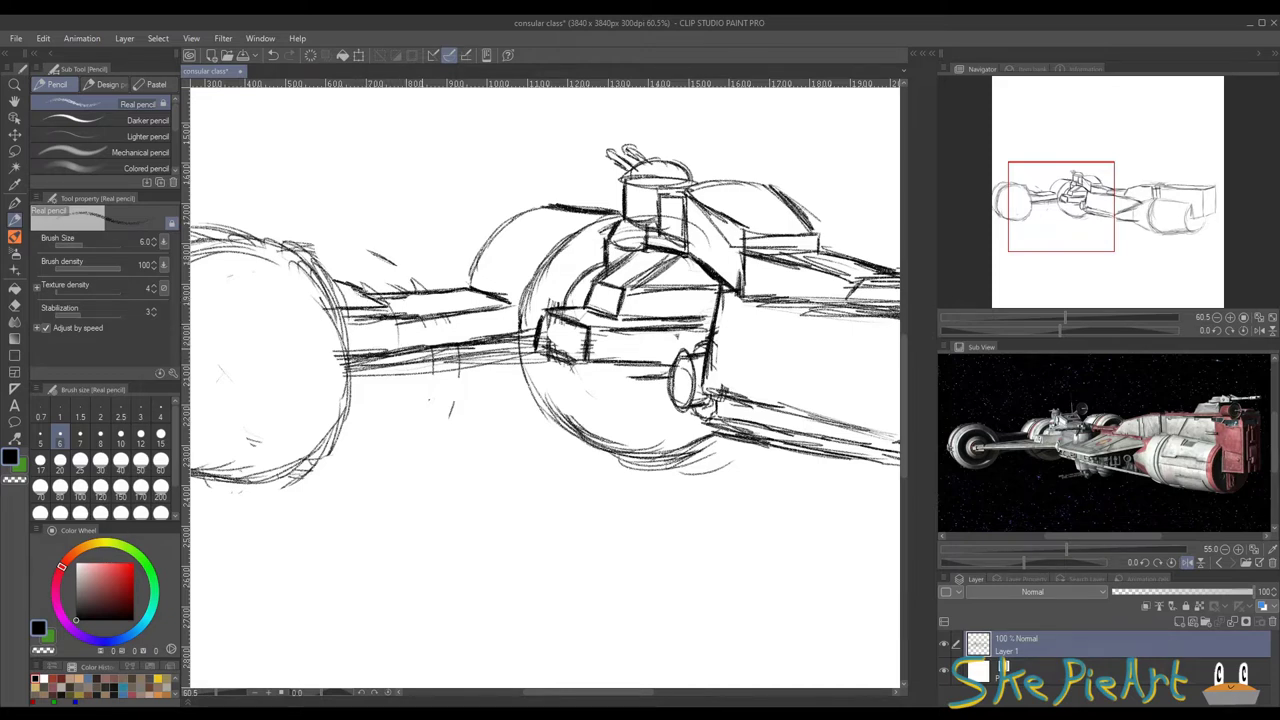
left_click_drag(312, 369, 429, 348)
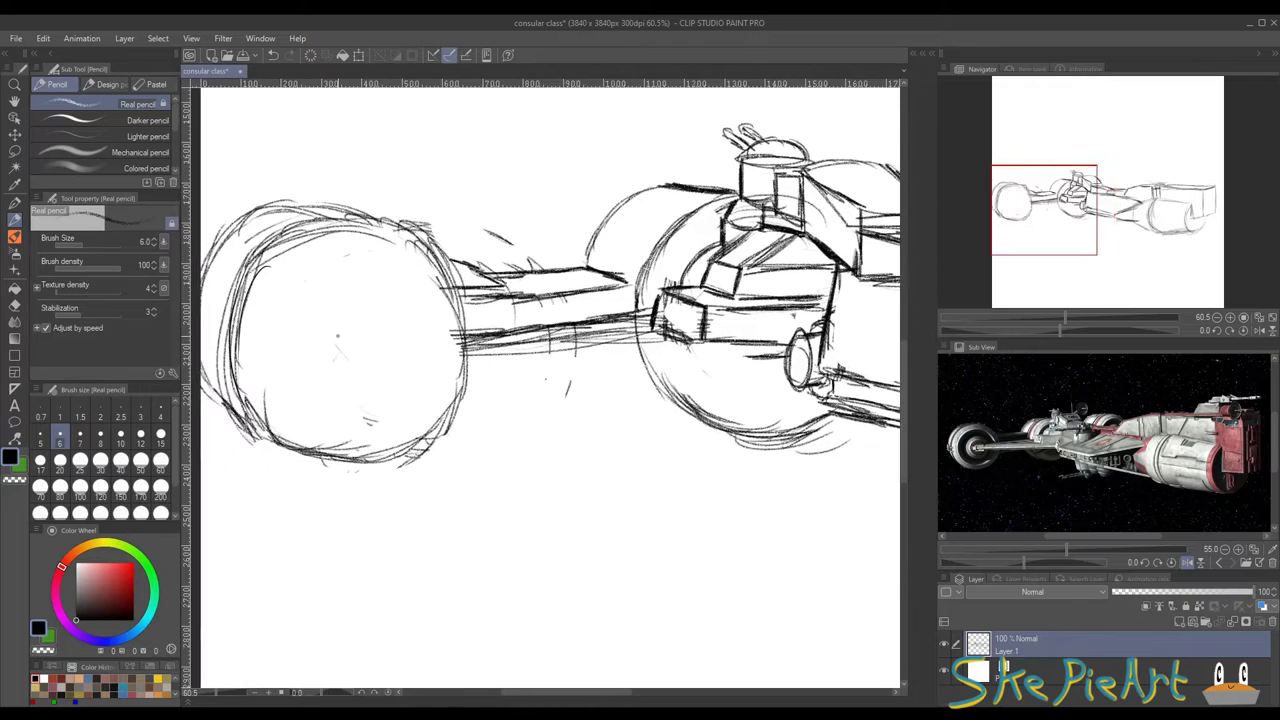
Step: Draw a small hub circle in the front disc's center, and extend the near strut's lines into it
mouse_move(345, 302)
left_mouse_down()
mouse_move(306, 335)
mouse_move(310, 370)
mouse_move(334, 395)
mouse_move(400, 362)
mouse_move(358, 392)
left_mouse_up()
mouse_move(320, 342)
left_mouse_down()
mouse_move(320, 368)
mouse_move(410, 333)
mouse_move(512, 330)
left_mouse_up()
left_click_drag(376, 346, 536, 328)
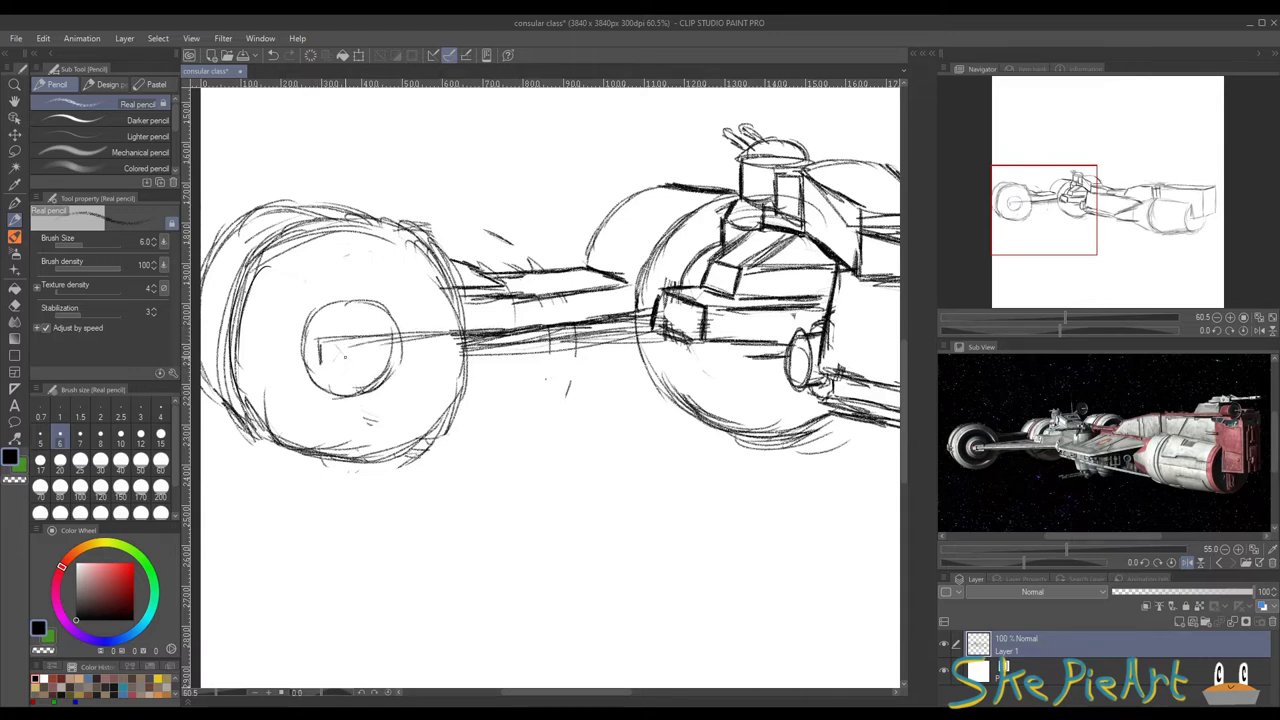
left_click_drag(318, 340, 524, 366)
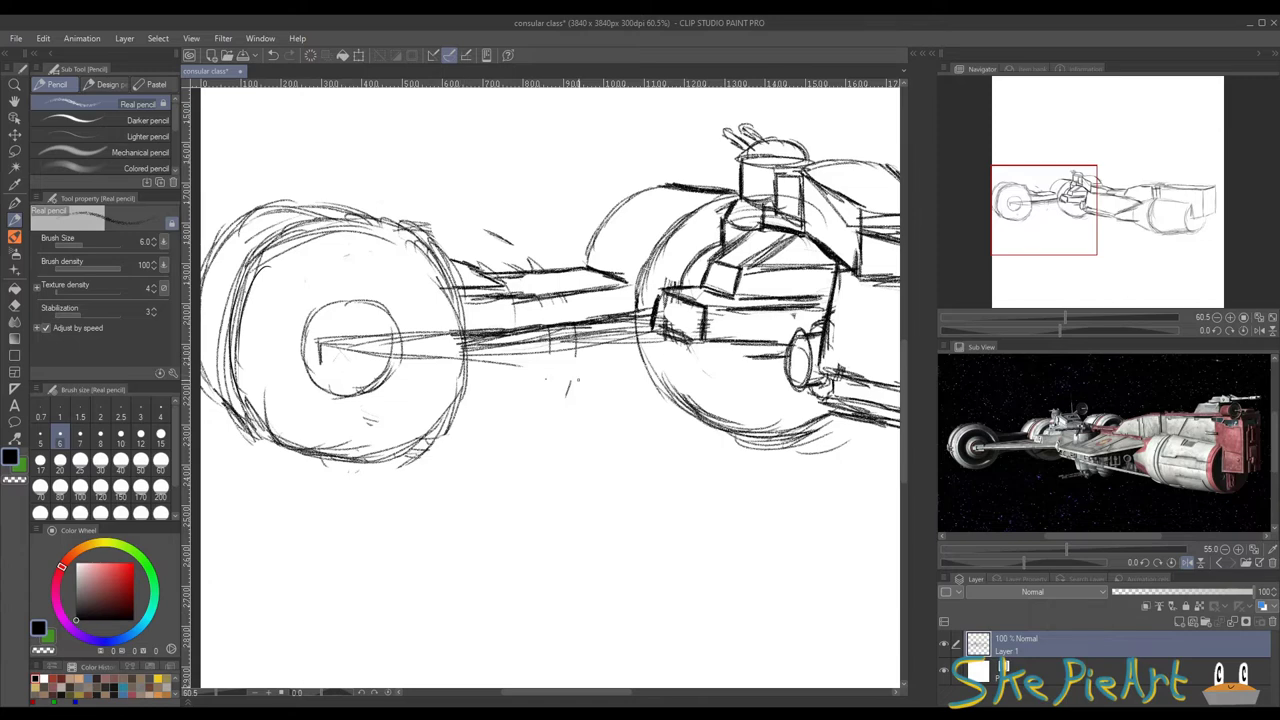
Step: Reinforce the near strut's lower edge from the hub, and erase the excess lines between the strut and the second disc
scroll(578, 378, "down", 2)
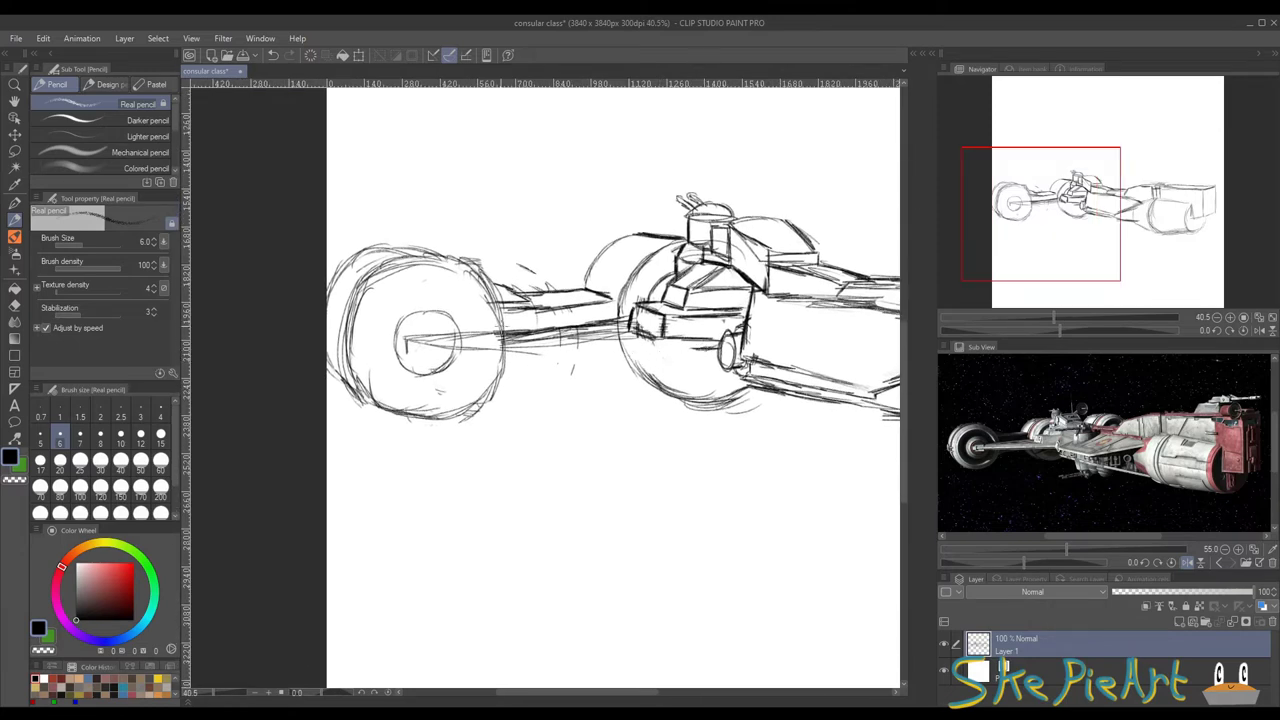
left_click_drag(402, 346, 590, 356)
left_click_drag(500, 348, 633, 346)
left_click(14, 304)
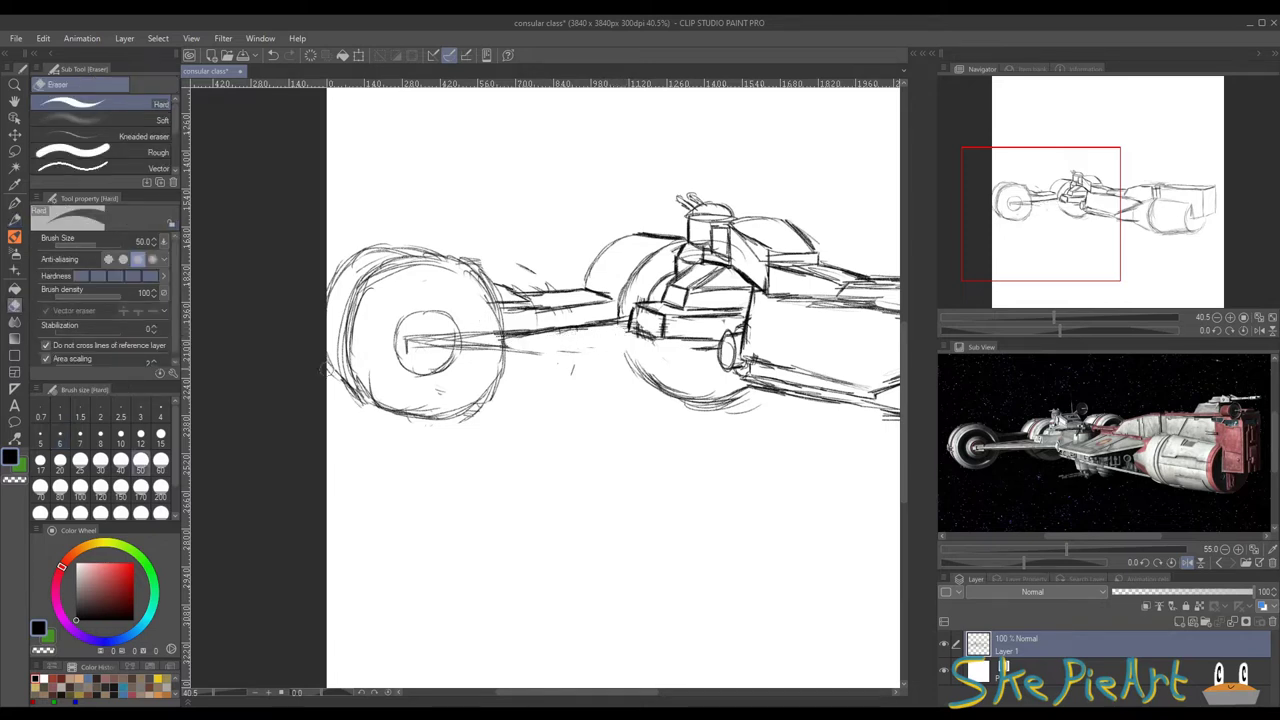
key("p")
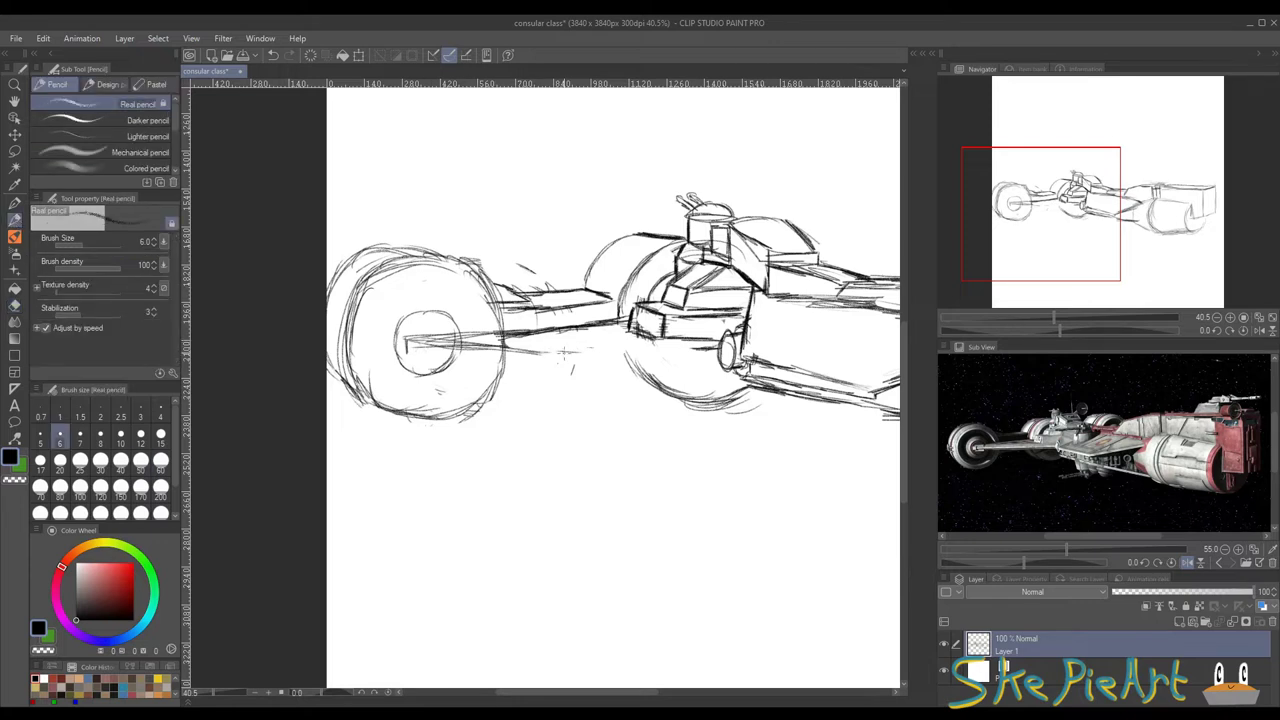
Step: Sketch the near strut's middle edge from the front disc's hub back to the small cylinder beside the front blocks
left_click_drag(470, 350, 616, 347)
left_click_drag(532, 350, 708, 345)
left_click_drag(614, 352, 712, 350)
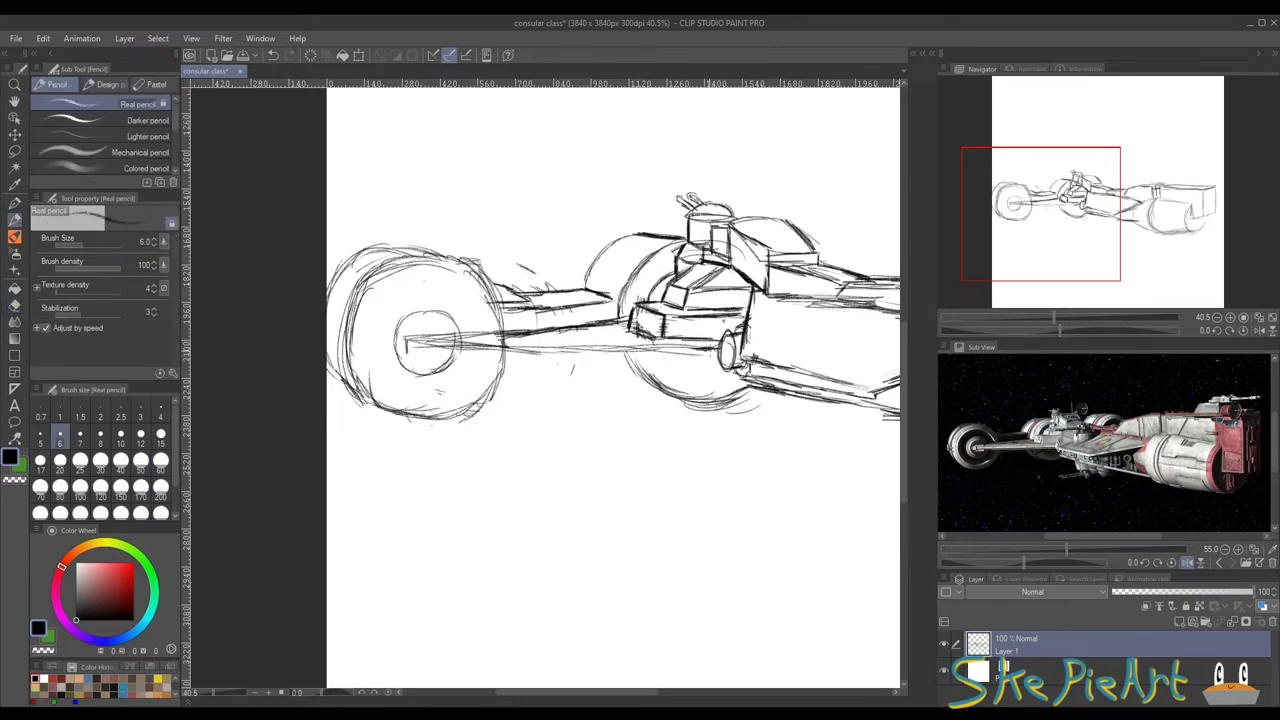
left_click_drag(444, 352, 606, 350)
left_click_drag(490, 352, 684, 347)
left_click_drag(592, 350, 734, 346)
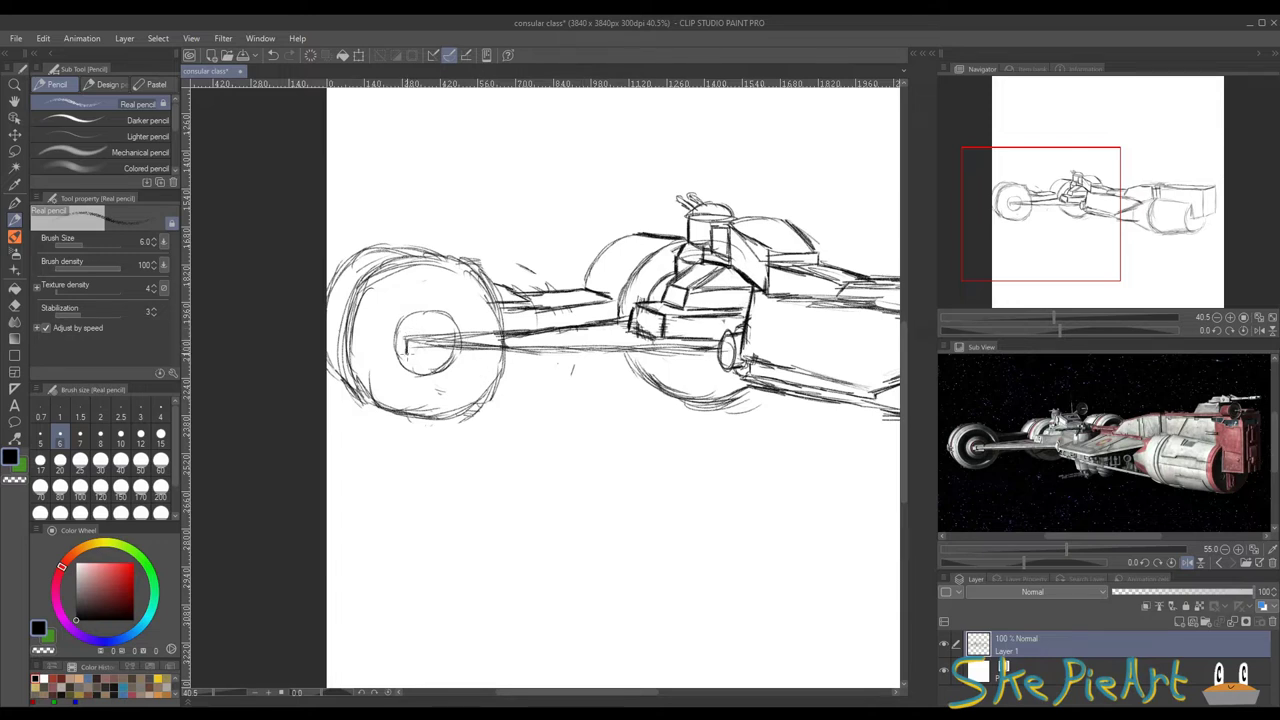
Step: Close the near strut's end as a small box inside the hub and draw its lower edge back to the cylinder
left_click_drag(402, 352, 432, 350)
left_click_drag(420, 360, 646, 360)
left_click_drag(538, 364, 676, 354)
left_click_drag(578, 362, 710, 358)
left_click_drag(528, 363, 724, 354)
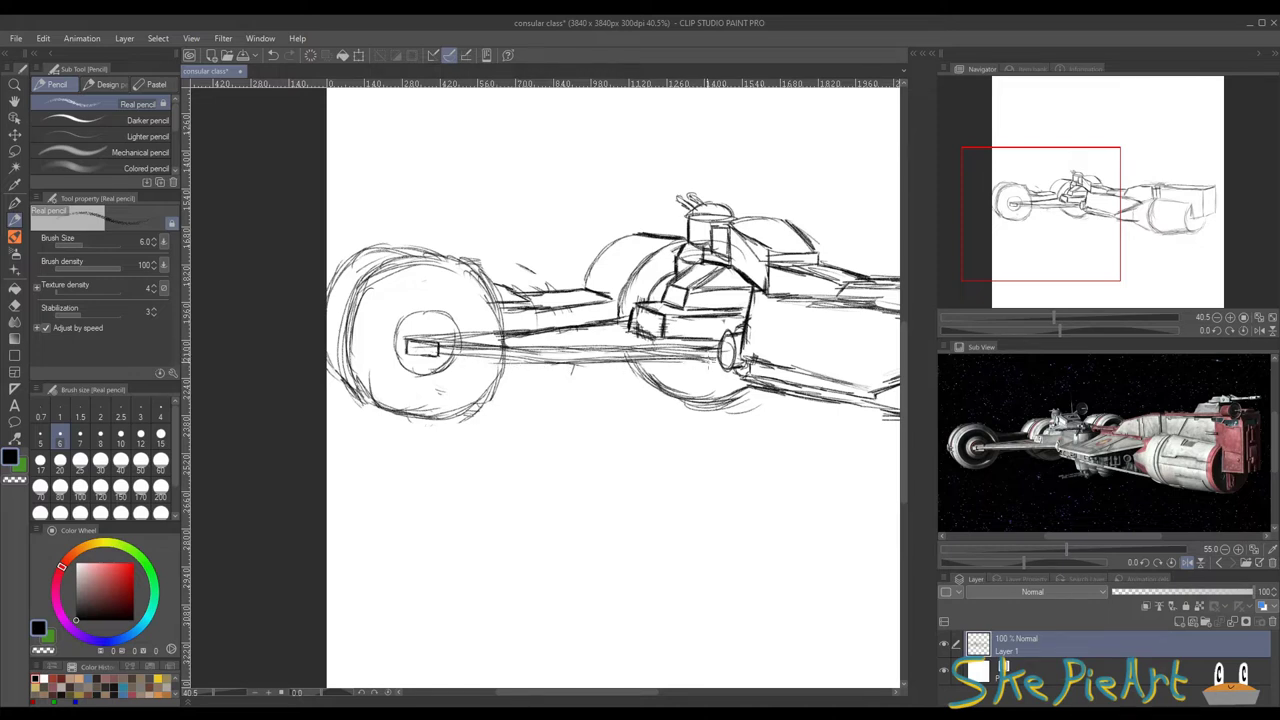
Step: Draw an inner ellipse in the face of the small cylinder where the near strut meets the hull
scroll(563, 339, "up", 3)
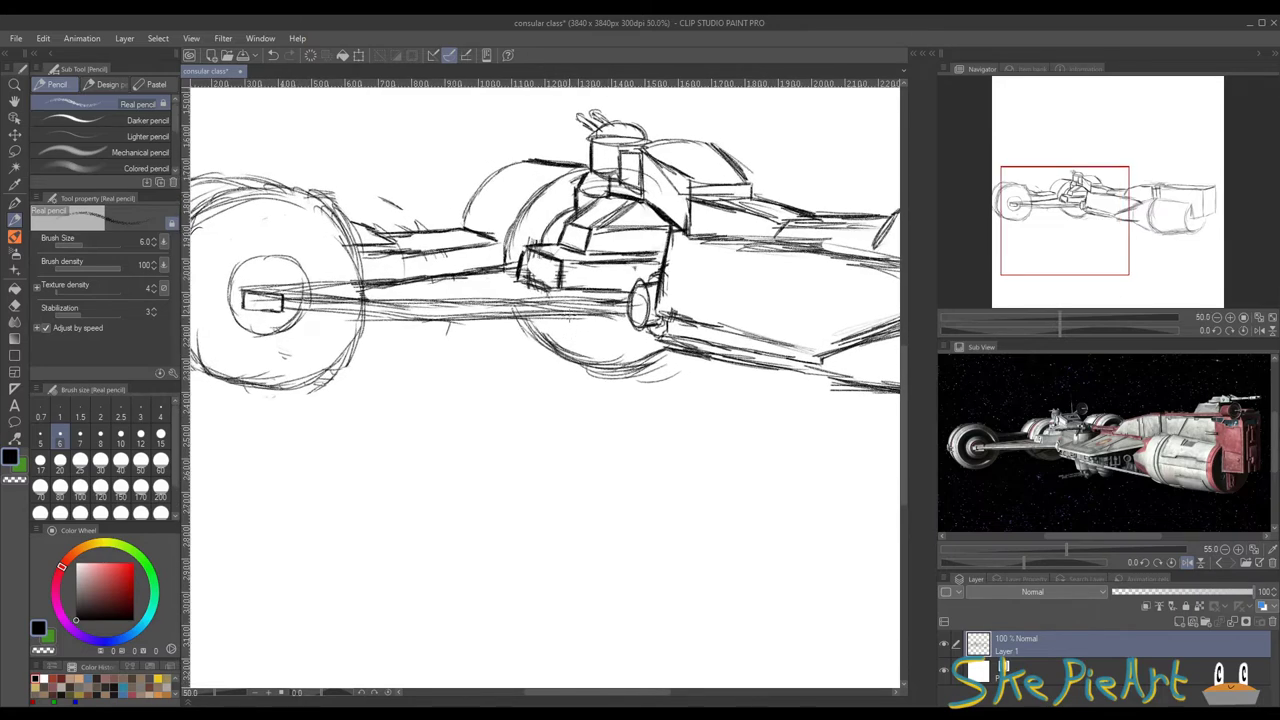
scroll(595, 350, "up", 1)
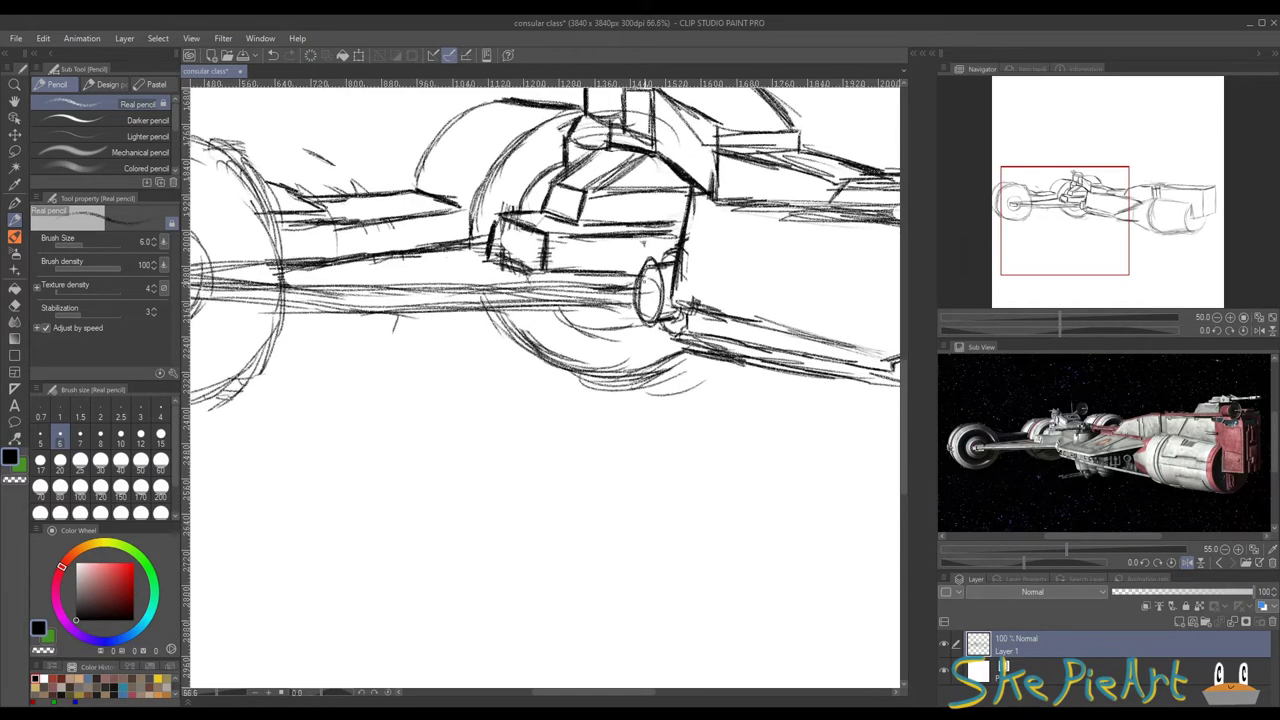
scroll(645, 288, "up", 1)
mouse_move(640, 264)
left_mouse_down()
mouse_move(636, 304)
mouse_move(654, 270)
mouse_move(638, 298)
mouse_move(666, 298)
mouse_move(650, 330)
mouse_move(632, 326)
left_mouse_up()
scroll(617, 312, "down", 1)
scroll(709, 314, "down", 2)
Step: Sketch a middle ring on the front disc between its hub circle and its rim
left_click_drag(526, 283, 598, 325)
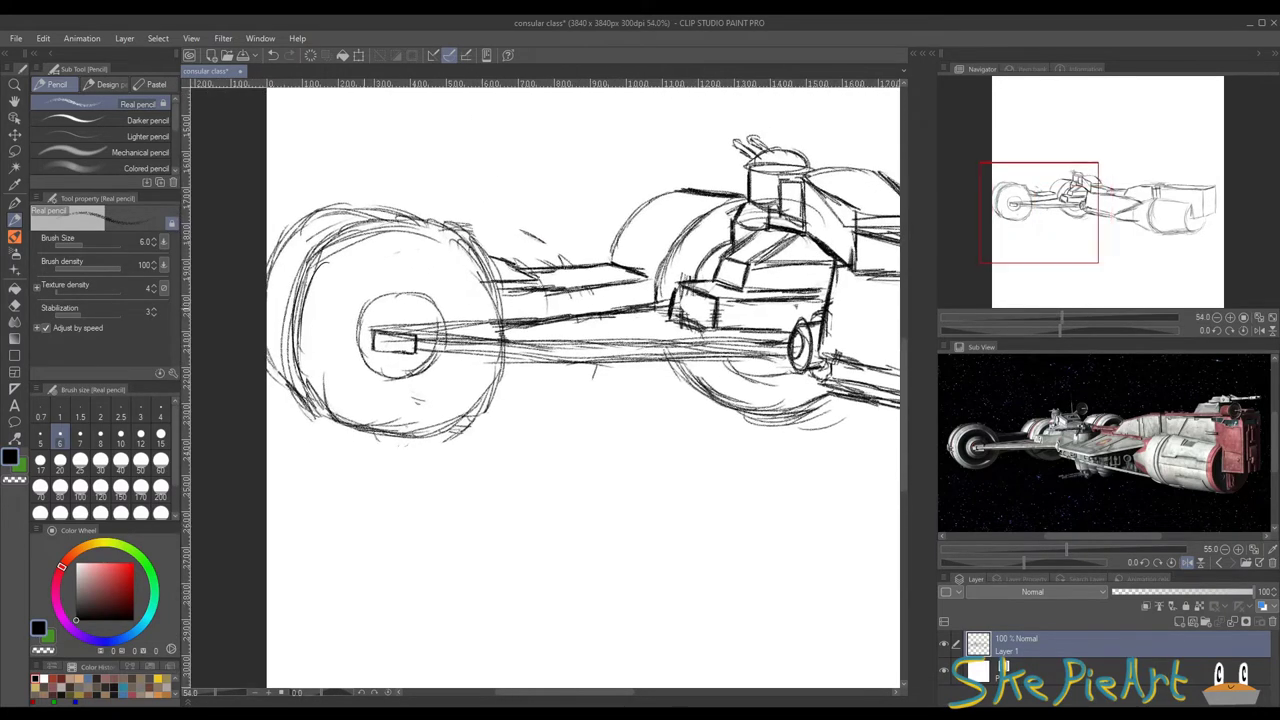
left_click_drag(325, 292, 330, 386)
mouse_move(324, 340)
left_mouse_down()
mouse_move(390, 406)
mouse_move(418, 398)
left_mouse_up()
left_click_drag(432, 402, 476, 364)
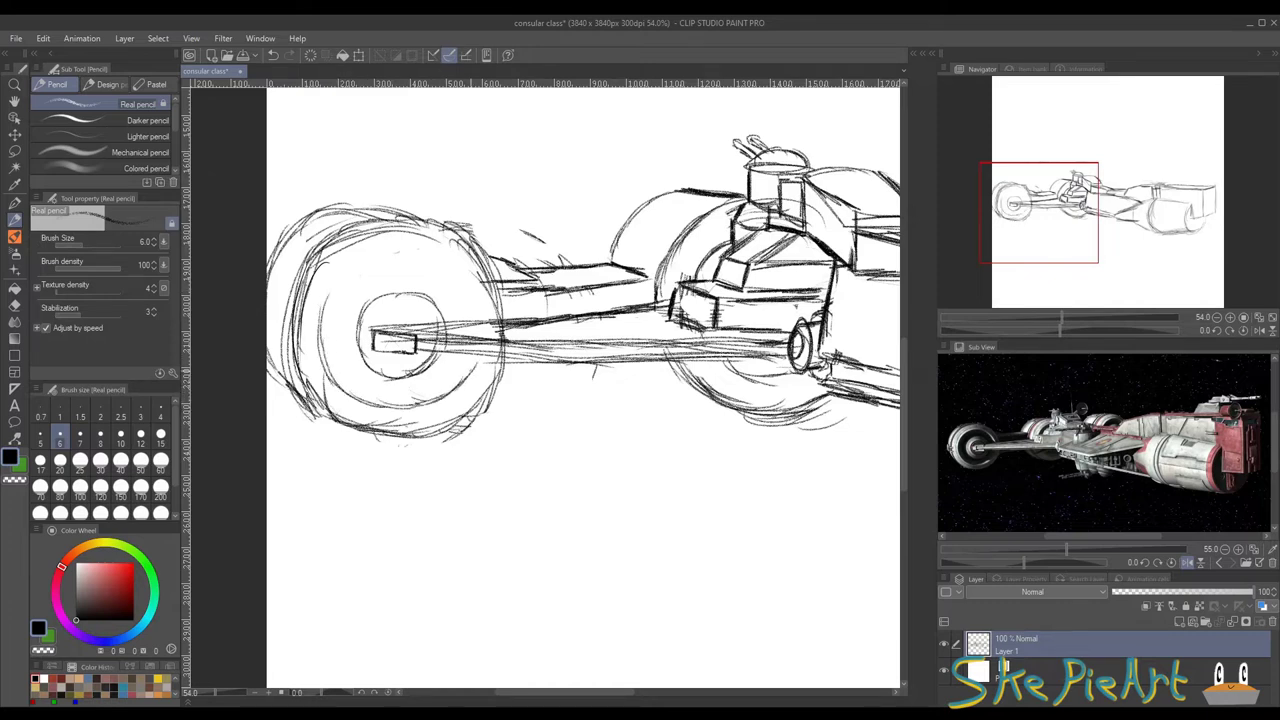
mouse_move(365, 268)
left_mouse_down()
mouse_move(330, 305)
mouse_move(404, 256)
mouse_move(436, 262)
mouse_move(468, 326)
left_mouse_up()
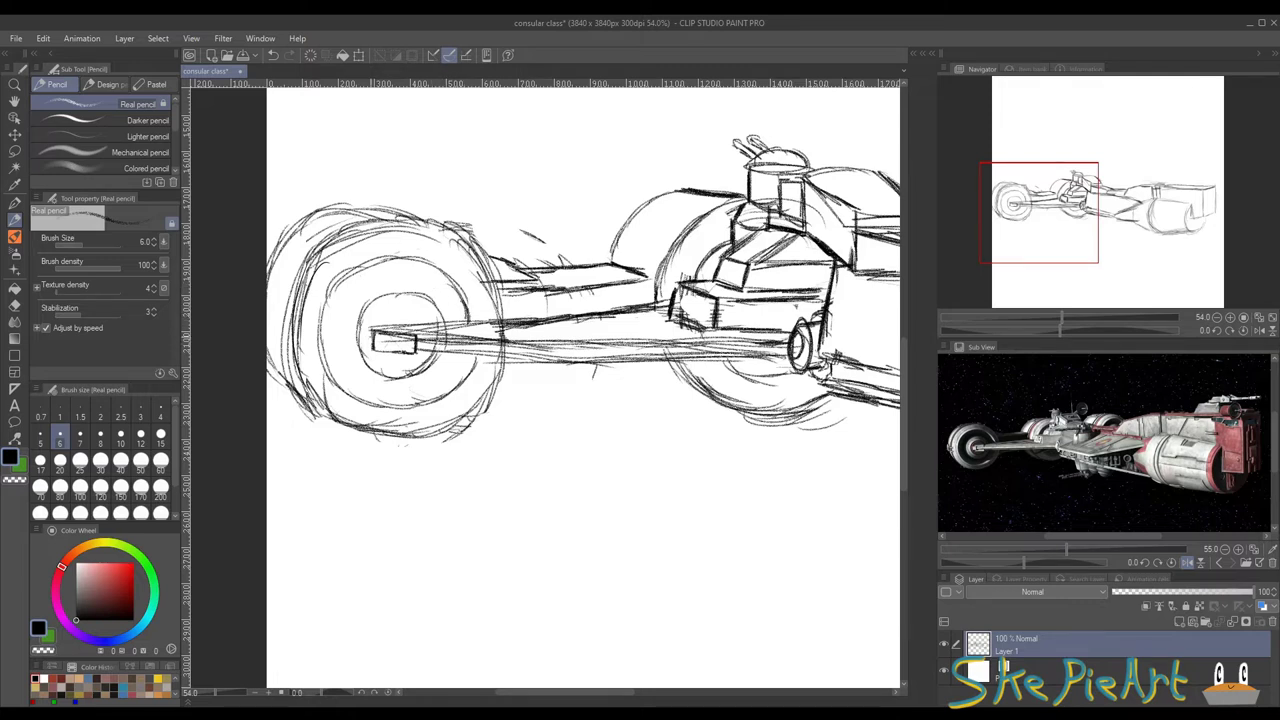
Step: Add a smaller circle around the strut's boxed end inside the front disc's hub
mouse_move(374, 326)
left_mouse_down()
mouse_move(398, 309)
mouse_move(424, 320)
left_mouse_up()
left_click_drag(372, 352, 416, 354)
left_click_drag(360, 305, 357, 347)
Step: Reinforce the front block's end face and the second disc's edge beside the stepped blocks
left_click_drag(620, 510, 480, 524)
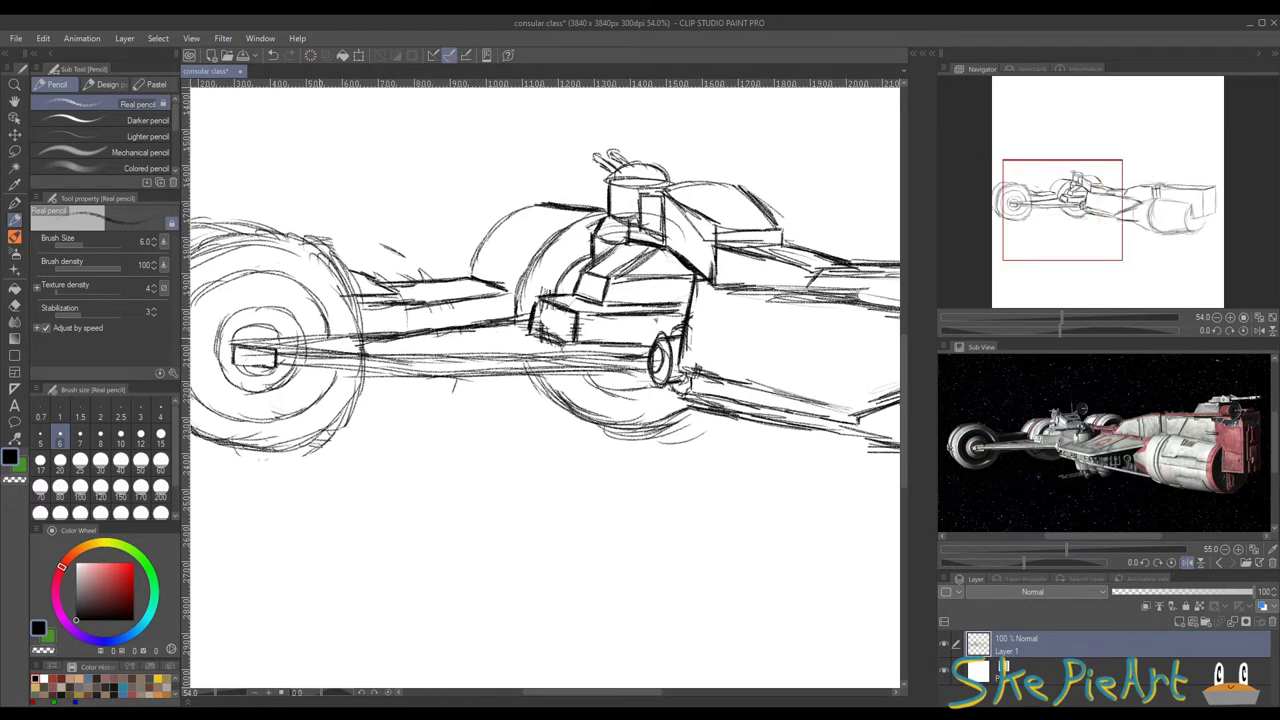
left_click(16, 287)
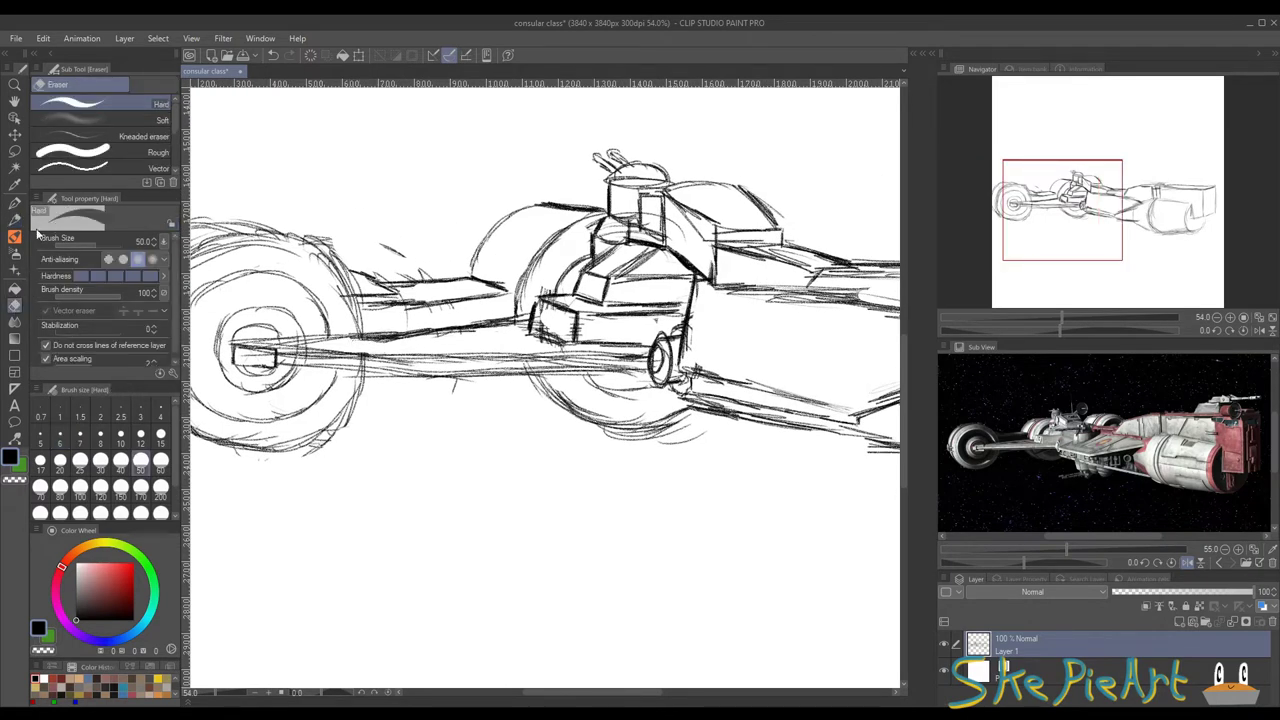
key("p")
left_click_drag(687, 540, 555, 542)
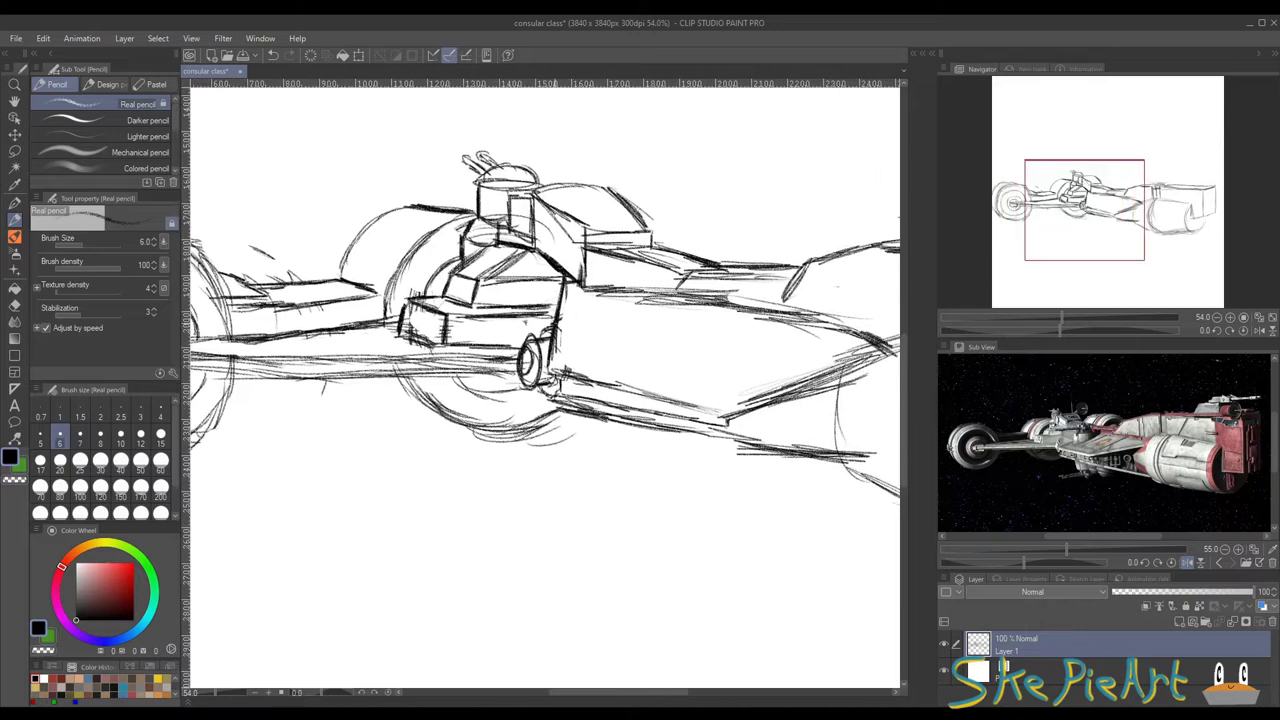
mouse_move(409, 303)
left_mouse_down()
mouse_move(402, 319)
mouse_move(432, 338)
left_mouse_up()
mouse_move(500, 430)
left_mouse_down()
mouse_move(538, 458)
mouse_move(560, 448)
left_mouse_up()
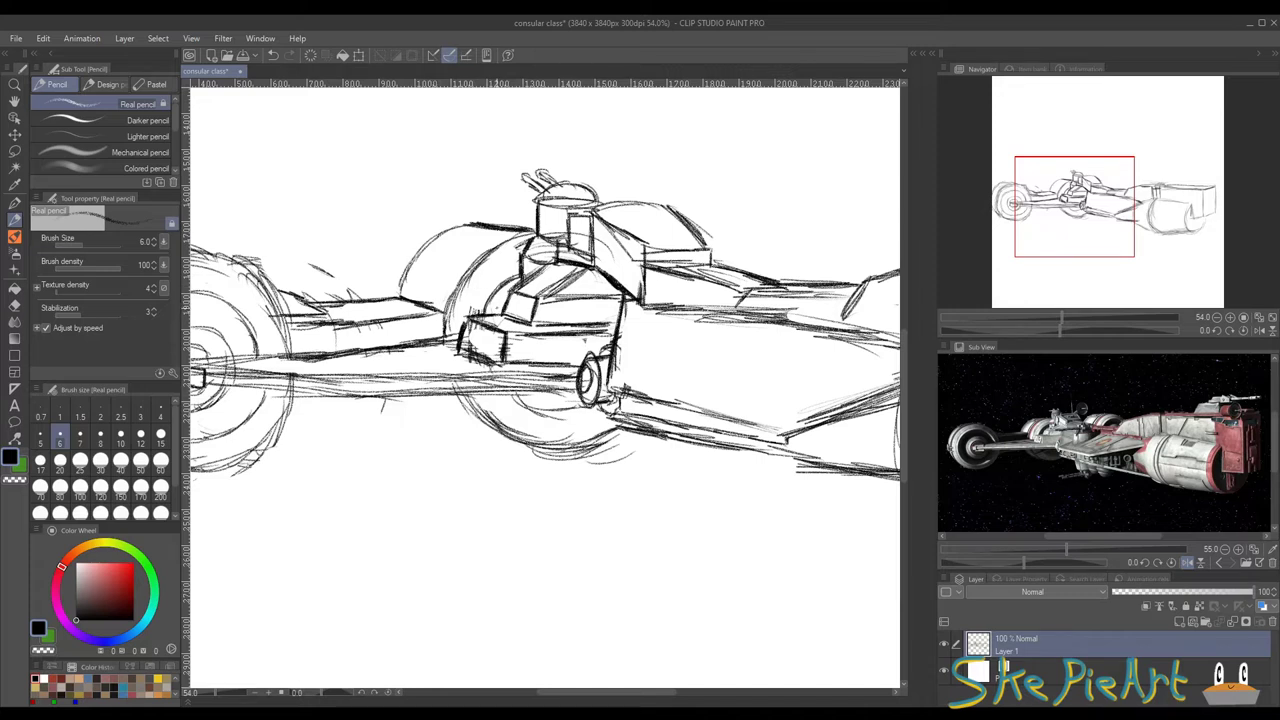
left_click_drag(490, 286, 494, 310)
left_click_drag(446, 311, 443, 338)
left_click_drag(457, 296, 443, 330)
Step: Sketch the far disc's nested arcs rising above the hull between the cockpit and the rear body
left_click_drag(718, 275, 543, 295)
scroll(543, 295, "down", 2)
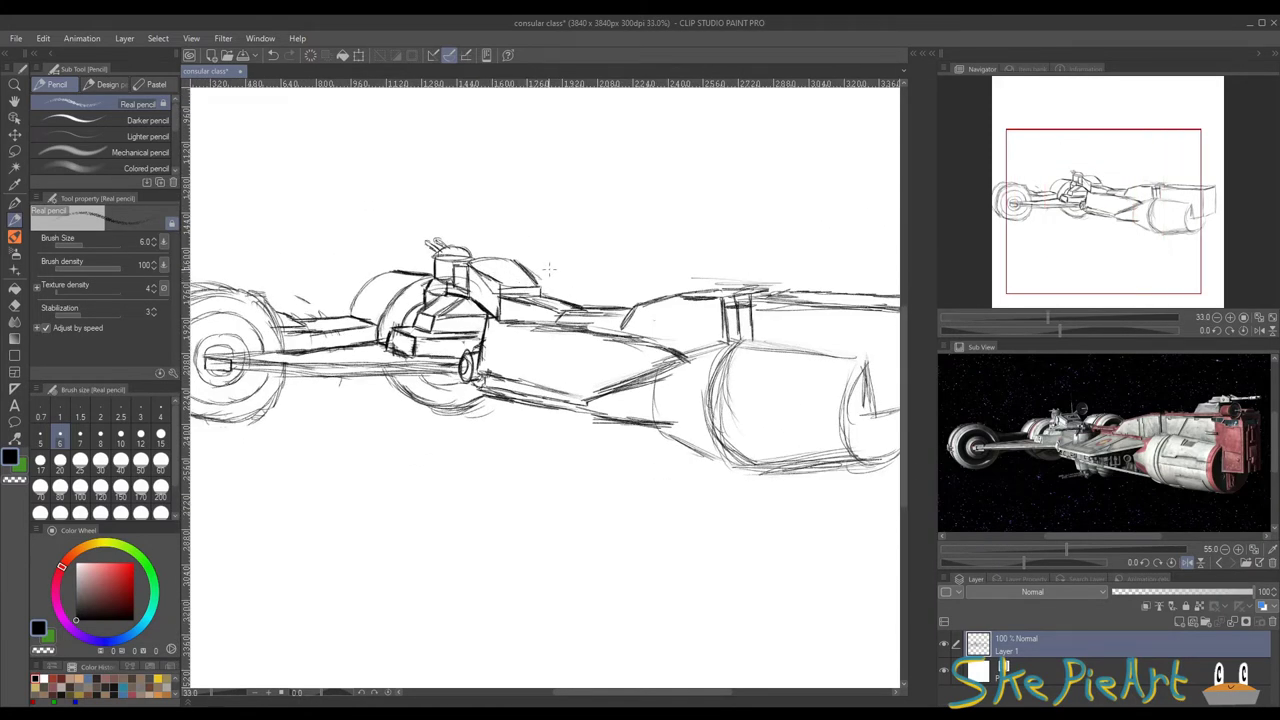
mouse_move(549, 268)
left_mouse_down()
mouse_move(466, 274)
mouse_move(500, 258)
left_mouse_up()
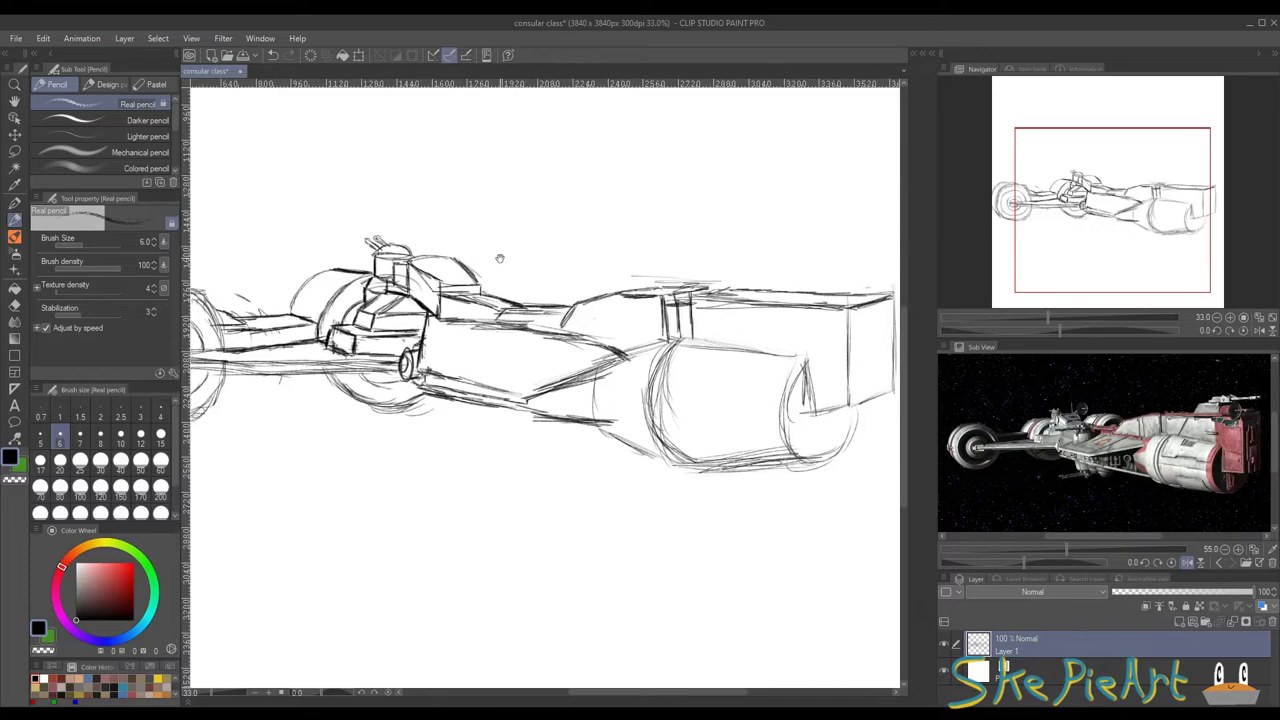
scroll(500, 258, "up", 3)
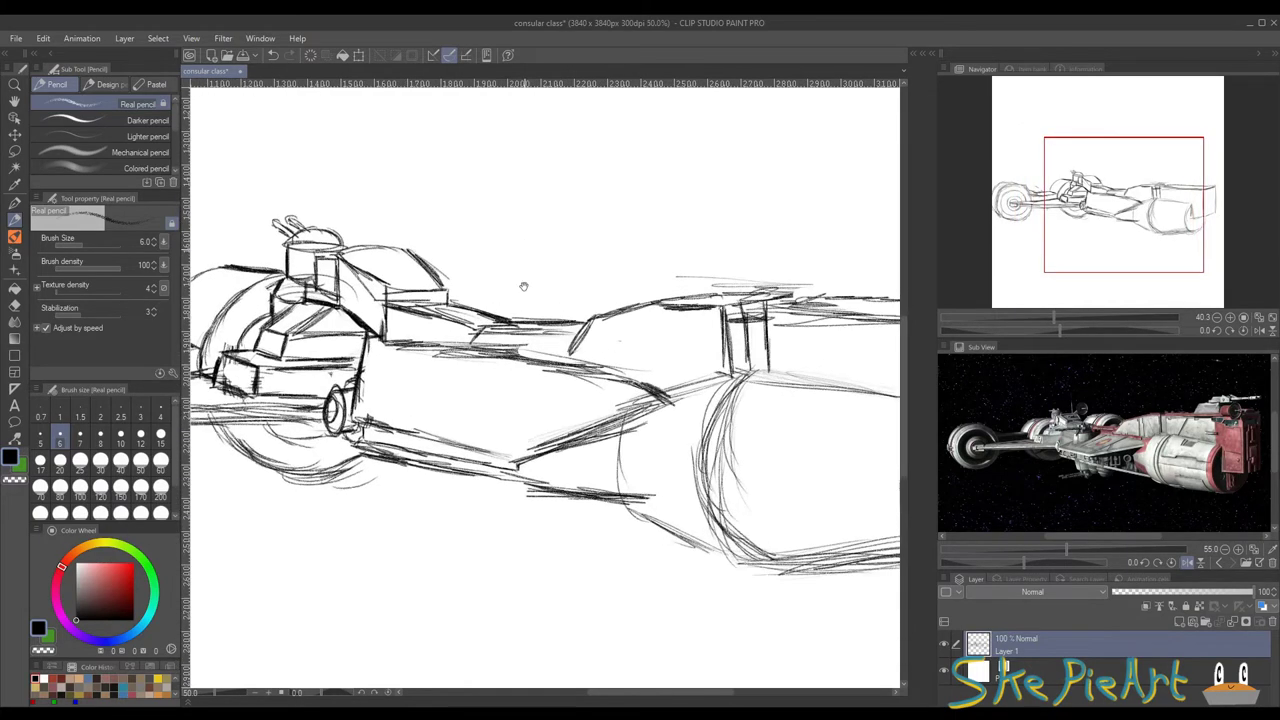
scroll(523, 287, "up", 1)
scroll(608, 286, "down", 5)
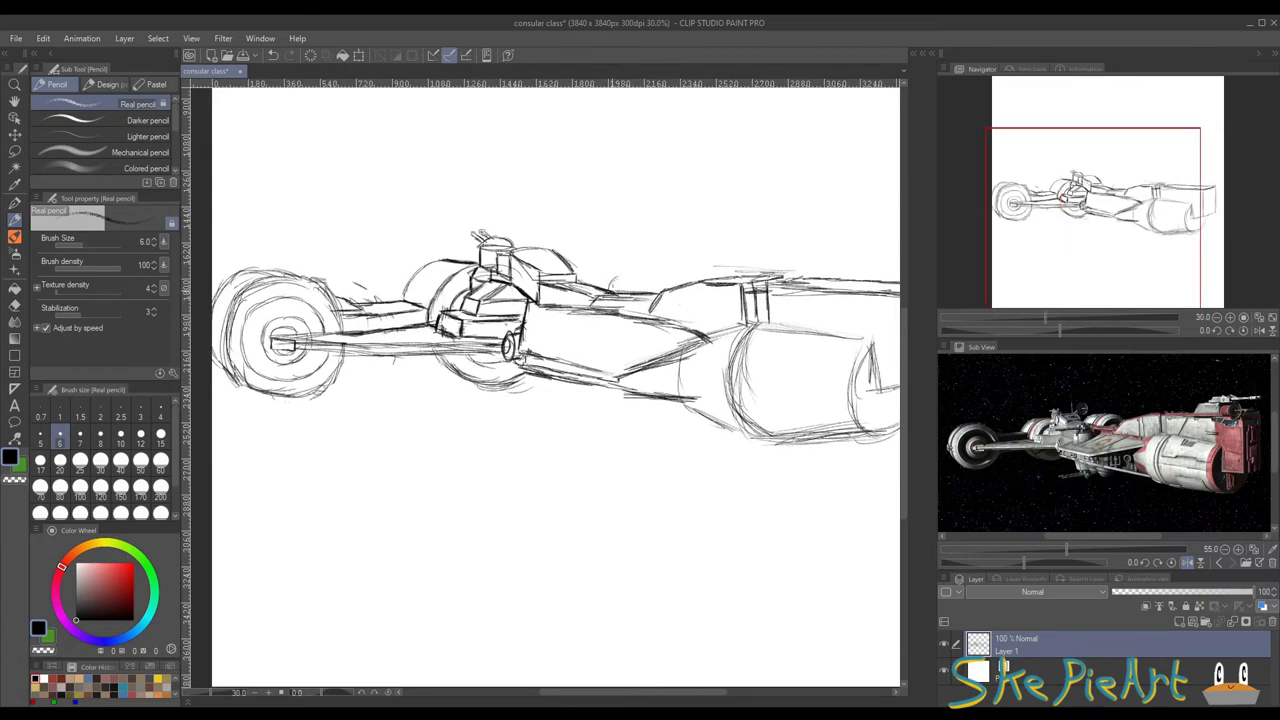
mouse_move(611, 290)
left_mouse_down()
mouse_move(651, 271)
mouse_move(672, 283)
left_mouse_up()
mouse_move(662, 291)
left_mouse_down()
mouse_move(651, 310)
mouse_move(656, 297)
mouse_move(640, 295)
mouse_move(670, 284)
mouse_move(670, 266)
mouse_move(684, 285)
left_mouse_up()
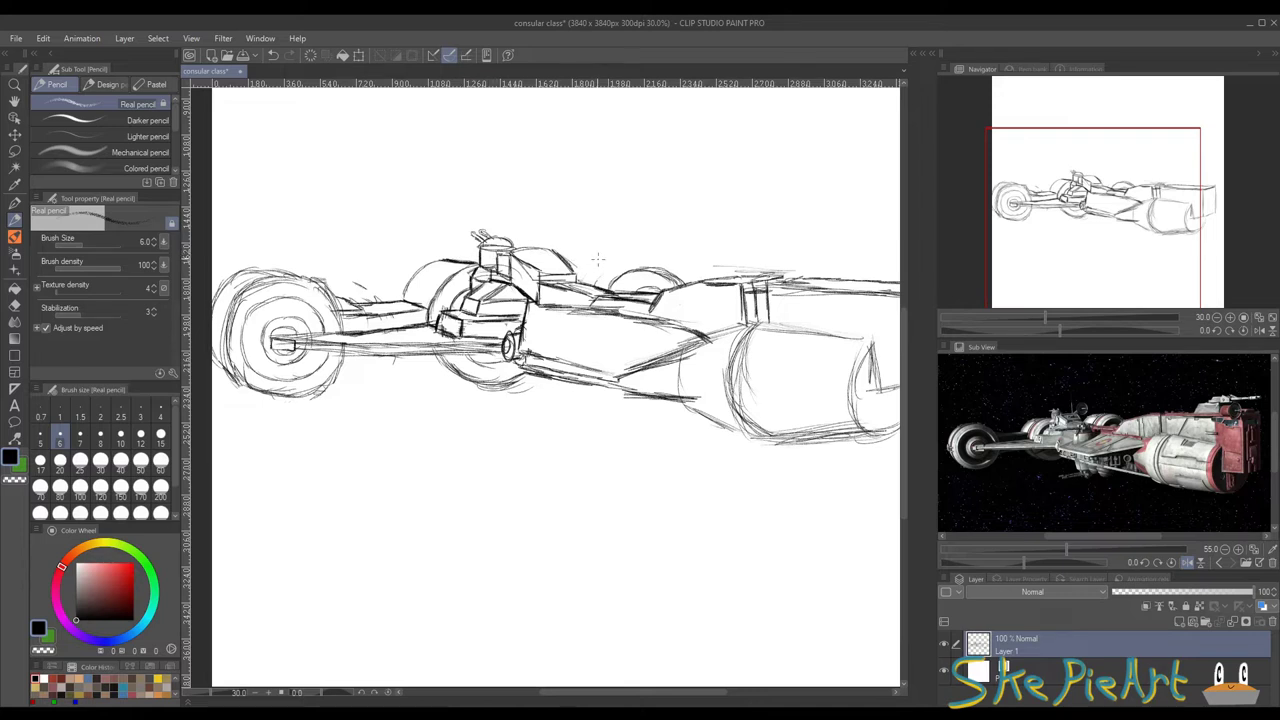
mouse_move(580, 260)
left_mouse_down()
mouse_move(648, 254)
mouse_move(686, 282)
left_mouse_up()
Step: Refine the far disc's curve above the hull with another pencil stroke
key("e")
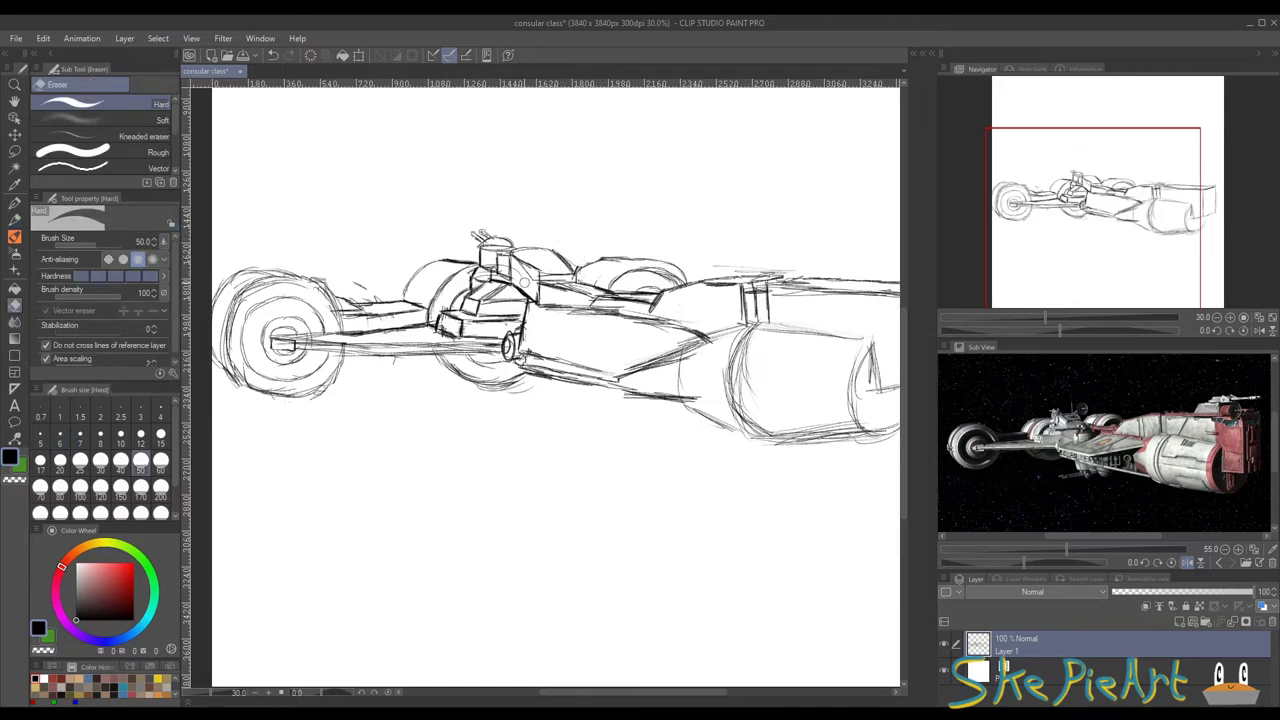
left_click_drag(520, 270, 462, 272)
key("p")
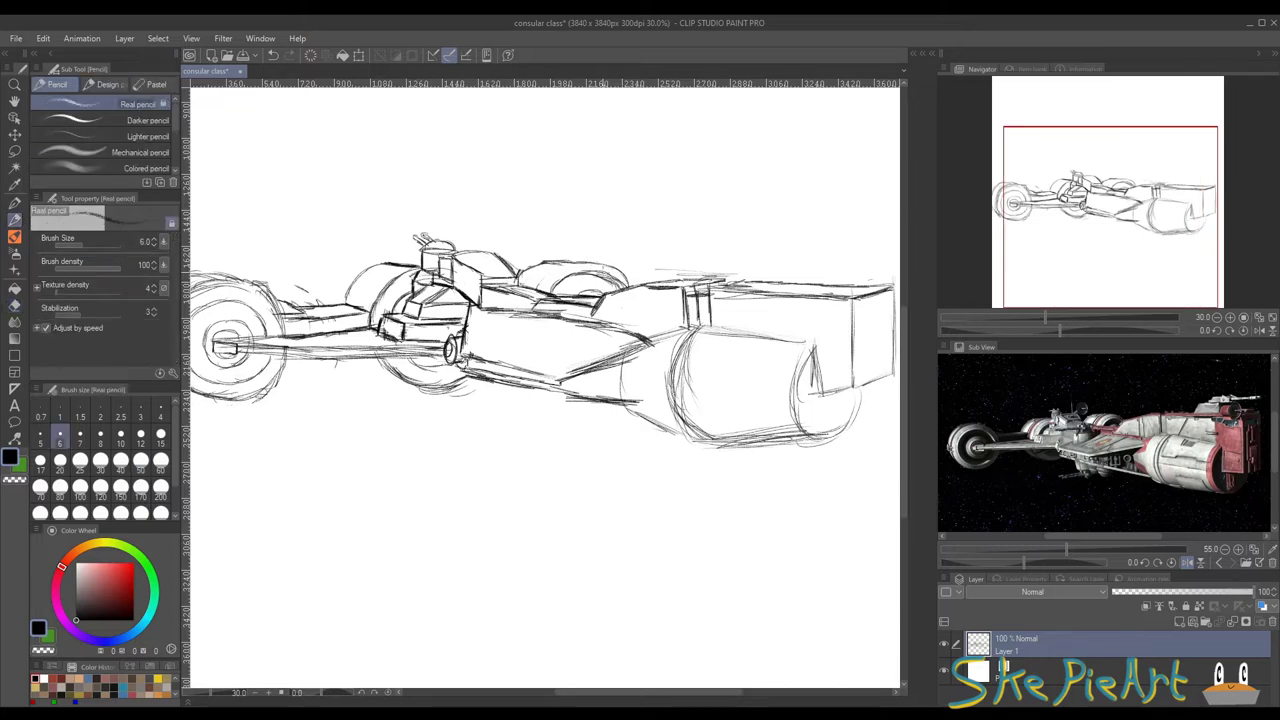
key("e")
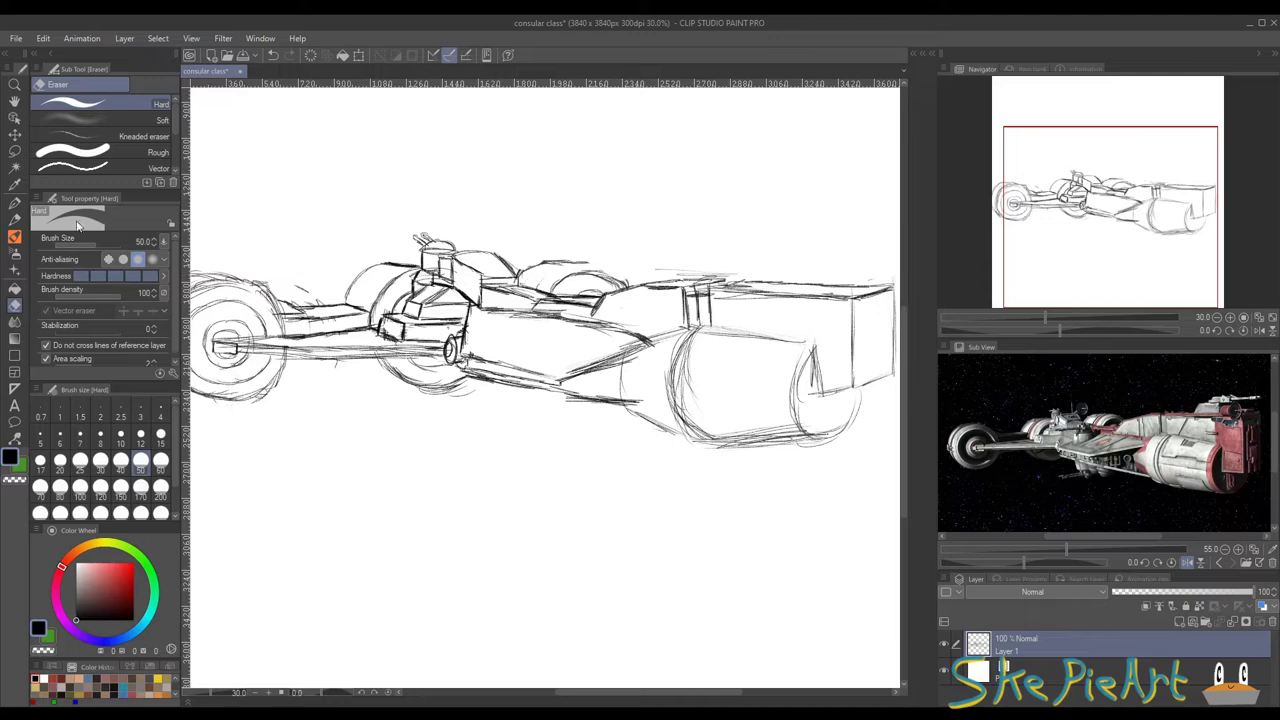
key("p")
left_click_drag(568, 262, 622, 286)
Step: Undo the trial mark on the hull's side plate, and draw diagonal panel lines near the plate's front and rear ends
mouse_move(504, 343)
left_mouse_down()
mouse_move(508, 326)
mouse_move(538, 335)
left_mouse_up()
key("ctrl+z")
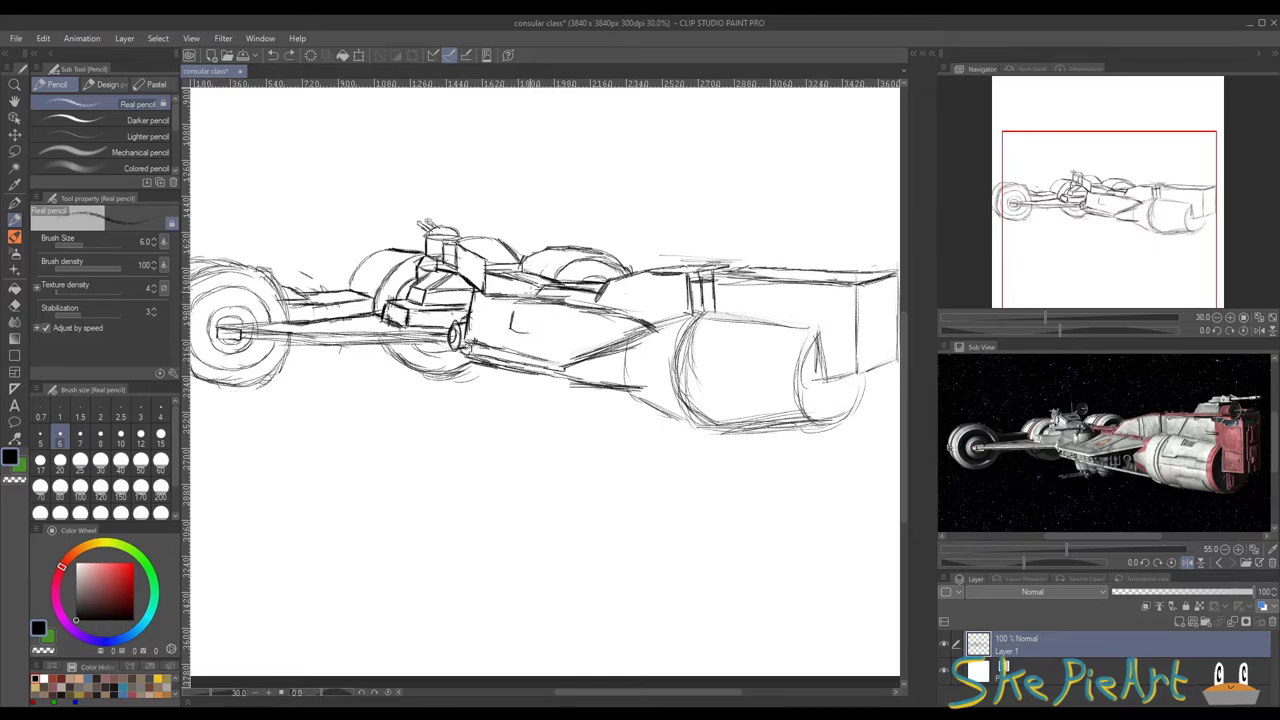
scroll(520, 318, "up", 3)
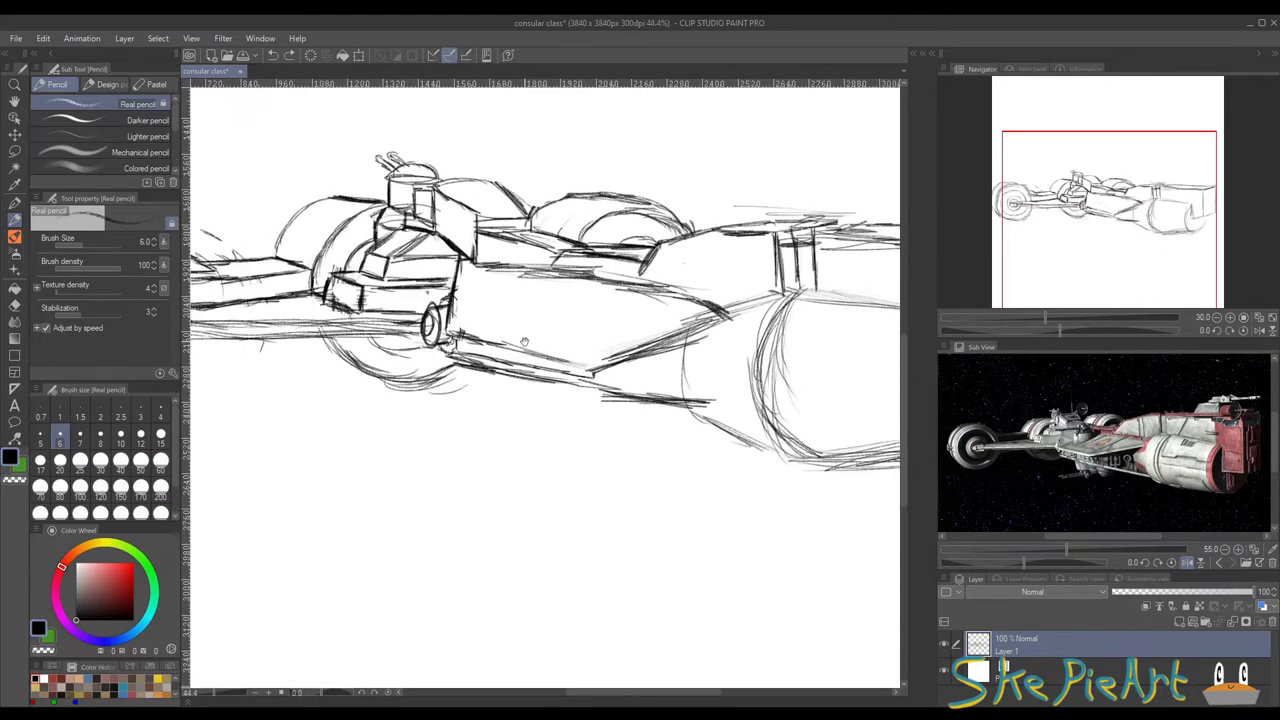
left_click_drag(452, 328, 546, 264)
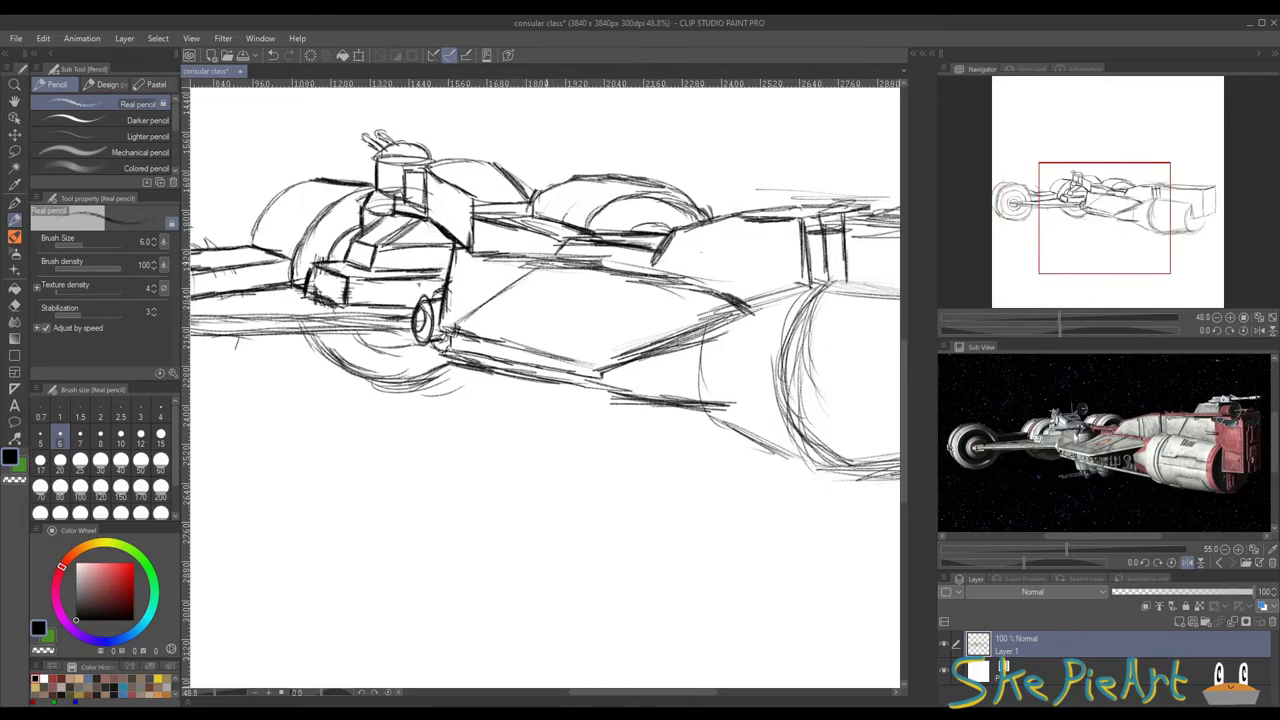
left_click_drag(596, 368, 688, 282)
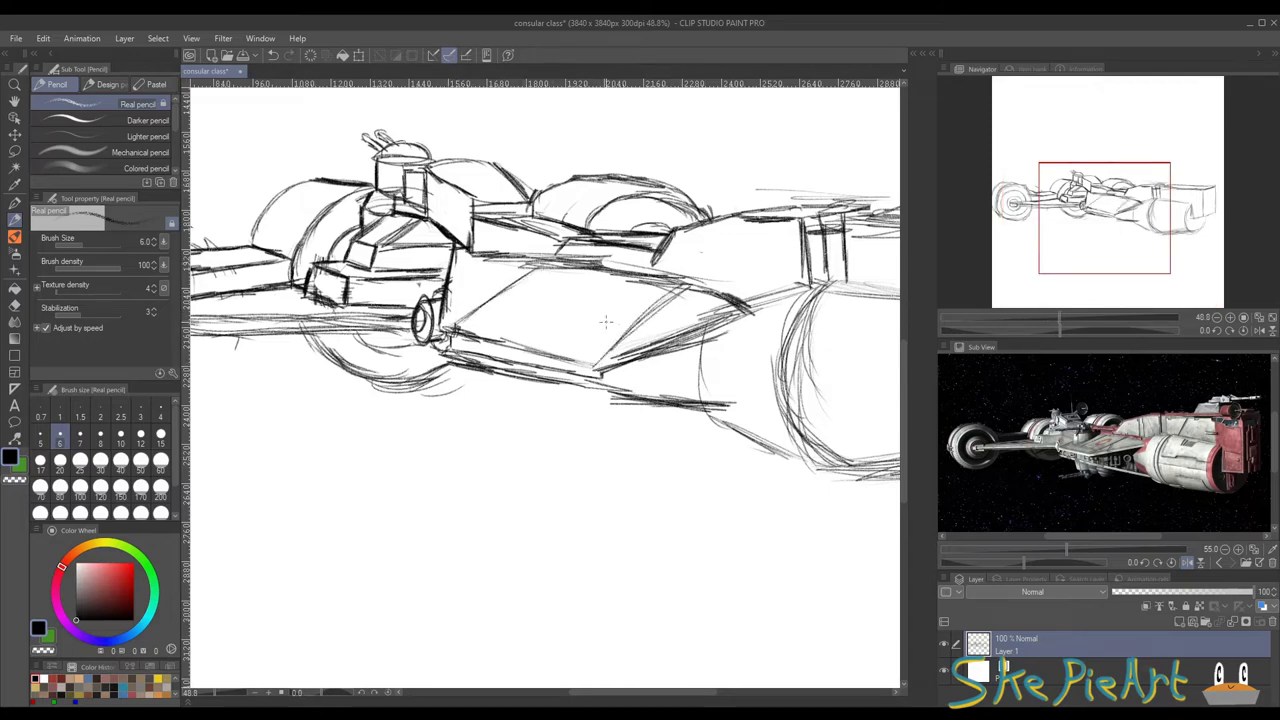
scroll(656, 333, "down", 2)
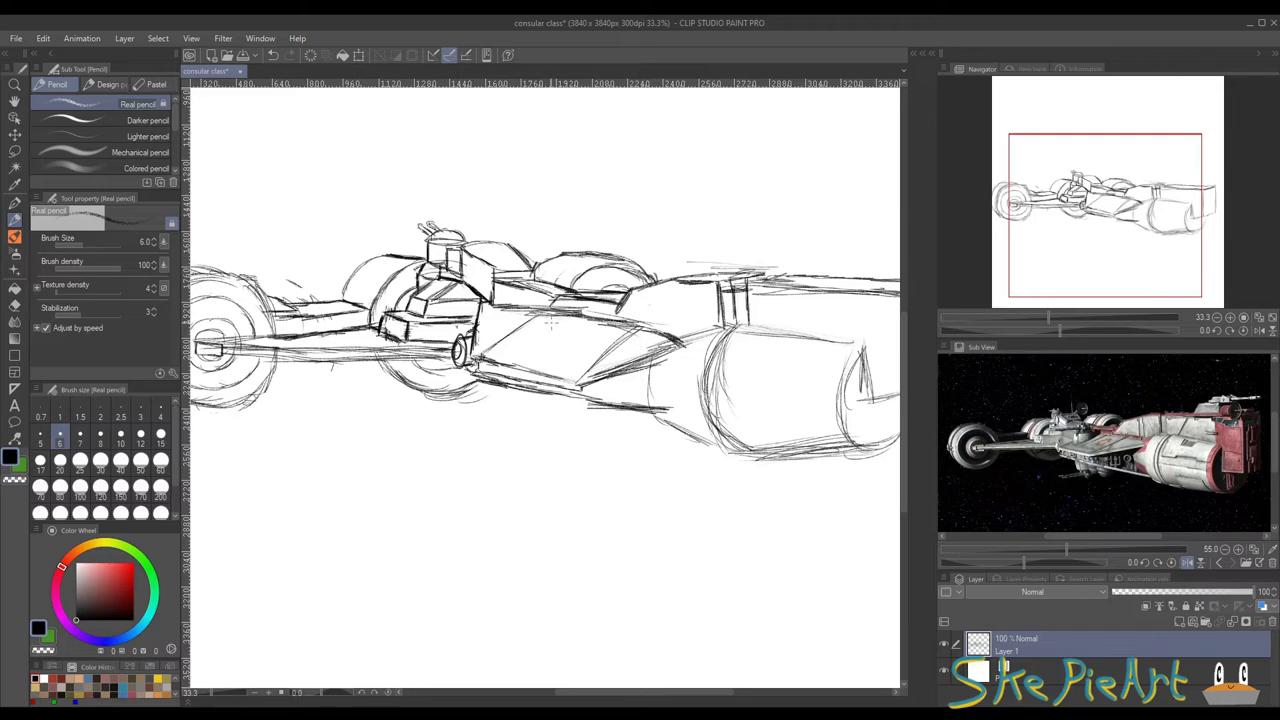
Step: Draw a rounded, bowl-shaped turret base over the upper front of the hull's side plate
scroll(550, 322, "up", 3)
mouse_move(490, 341)
left_mouse_down()
mouse_move(496, 366)
mouse_move(528, 368)
mouse_move(552, 350)
left_mouse_up()
mouse_move(501, 306)
left_mouse_down()
mouse_move(492, 350)
mouse_move(524, 316)
mouse_move(566, 326)
mouse_move(546, 360)
left_mouse_up()
Step: Erase the hull edge lines that cross the top of the turret base
scroll(509, 289, "up", 3)
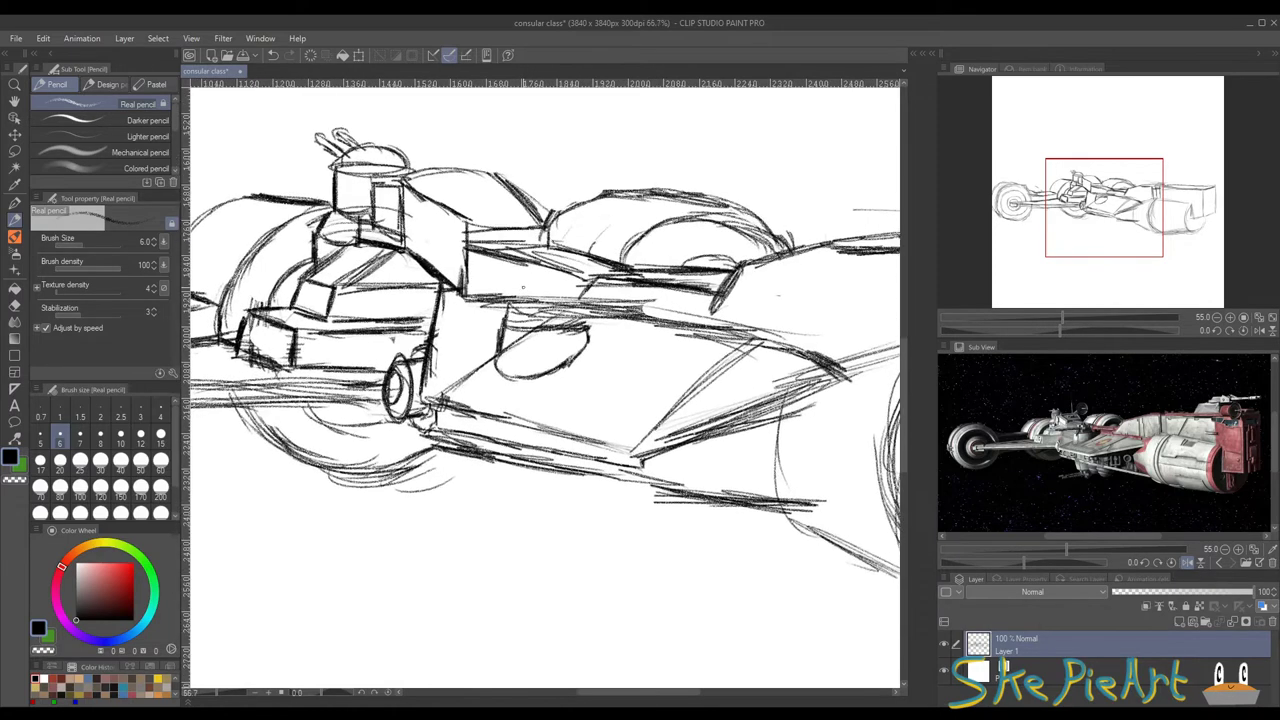
left_click_drag(509, 289, 428, 314)
left_click(14, 305)
mouse_move(439, 373)
left_mouse_down()
mouse_move(450, 342)
mouse_move(488, 344)
mouse_move(444, 344)
mouse_move(483, 340)
left_mouse_up()
key("p")
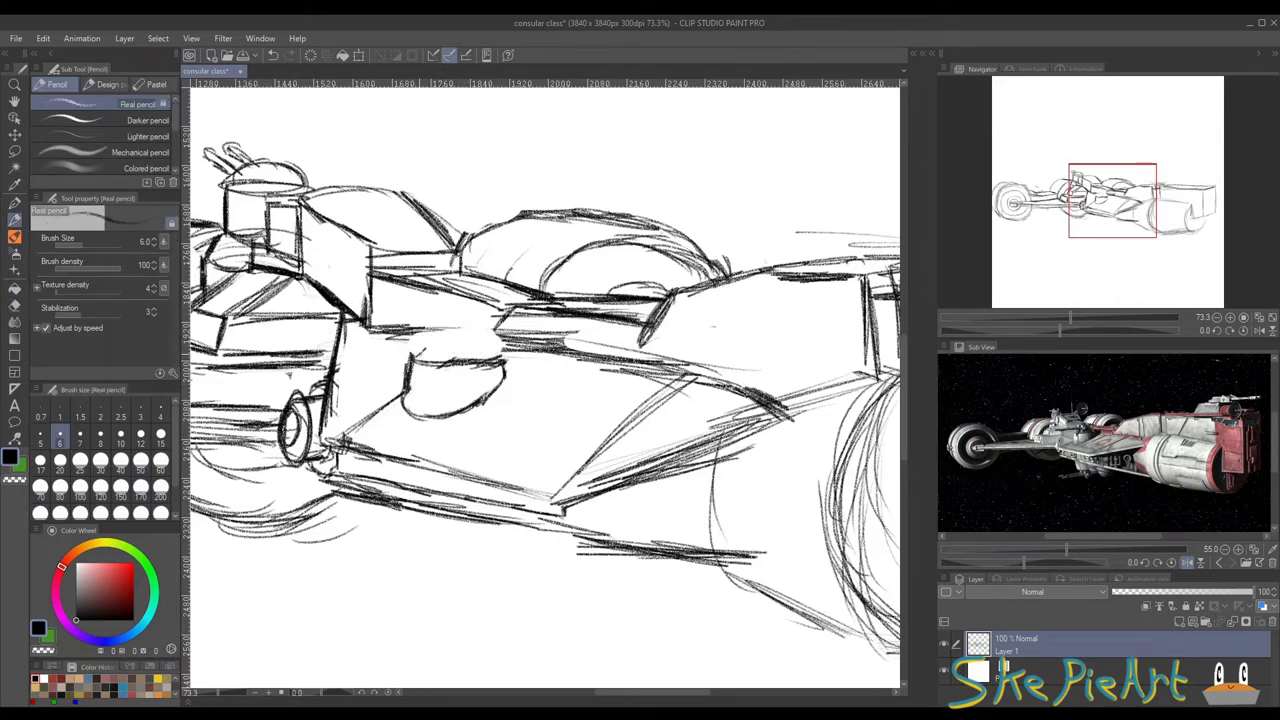
Step: Draw the turret's top, a boxy housing on it and a long gun barrel pointing forward
mouse_move(414, 358)
left_mouse_down()
mouse_move(434, 344)
mouse_move(499, 357)
mouse_move(458, 322)
mouse_move(482, 320)
mouse_move(488, 344)
mouse_move(446, 344)
left_mouse_up()
scroll(383, 330, "up", 1)
mouse_move(361, 350)
left_mouse_down()
mouse_move(384, 333)
mouse_move(372, 328)
mouse_move(472, 318)
left_mouse_up()
left_click_drag(463, 323, 485, 309)
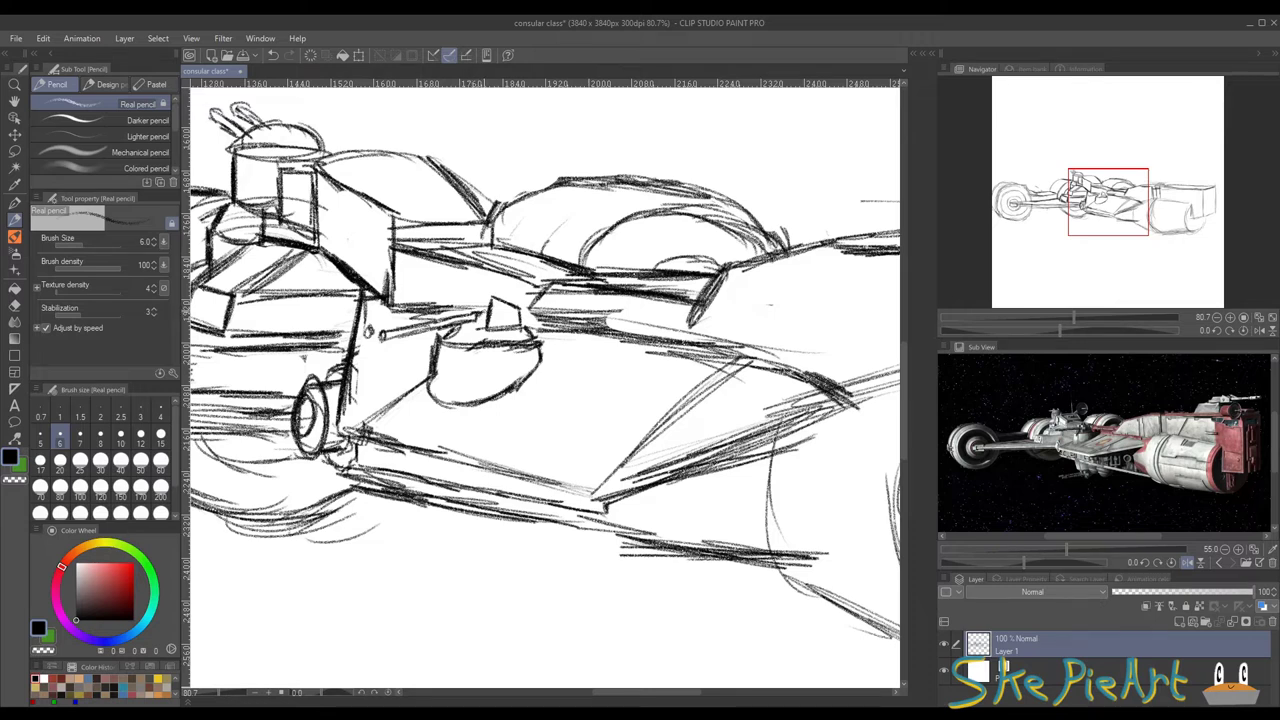
Step: Add a second gun barrel and its mount to the turret, and divide the turret base with facet lines
mouse_move(370, 328)
left_mouse_down()
mouse_move(460, 305)
mouse_move(382, 334)
left_mouse_up()
left_click_drag(406, 320, 456, 307)
left_click_drag(408, 319, 462, 309)
mouse_move(440, 313)
left_mouse_down()
mouse_move(467, 307)
mouse_move(464, 296)
left_mouse_up()
mouse_move(464, 304)
left_mouse_down()
mouse_move(488, 296)
mouse_move(486, 321)
left_mouse_up()
mouse_move(464, 328)
left_mouse_down()
mouse_move(480, 322)
mouse_move(450, 398)
left_mouse_up()
left_click_drag(510, 346, 506, 384)
Step: Draw a diagonal panel line behind the turret and a round emblem of concentric circles on the side plate
mouse_move(593, 379)
left_mouse_down()
mouse_move(498, 358)
mouse_move(414, 410)
left_mouse_up()
left_click_drag(490, 334, 394, 436)
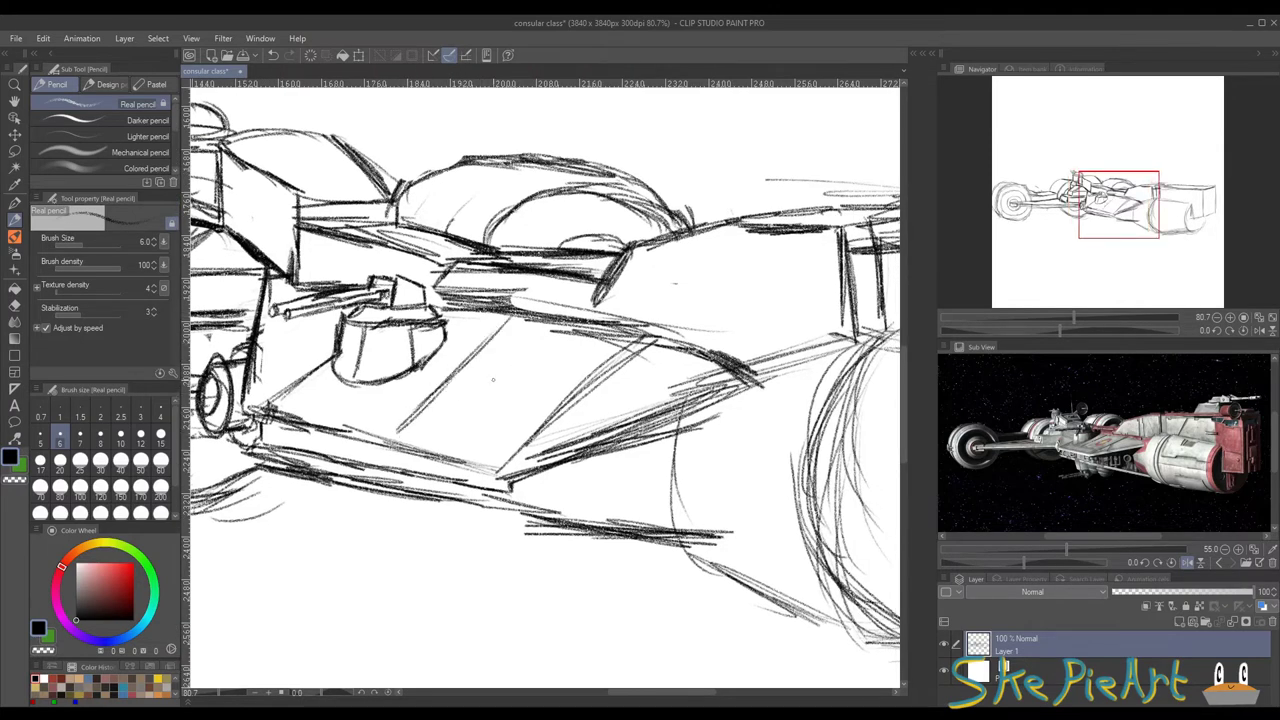
mouse_move(482, 376)
left_mouse_down()
mouse_move(485, 400)
mouse_move(516, 403)
mouse_move(528, 396)
mouse_move(483, 387)
mouse_move(512, 401)
mouse_move(516, 359)
mouse_move(534, 385)
mouse_move(525, 391)
left_mouse_up()
mouse_move(524, 389)
left_mouse_down()
mouse_move(526, 370)
mouse_move(489, 378)
mouse_move(577, 307)
mouse_move(559, 312)
left_mouse_up()
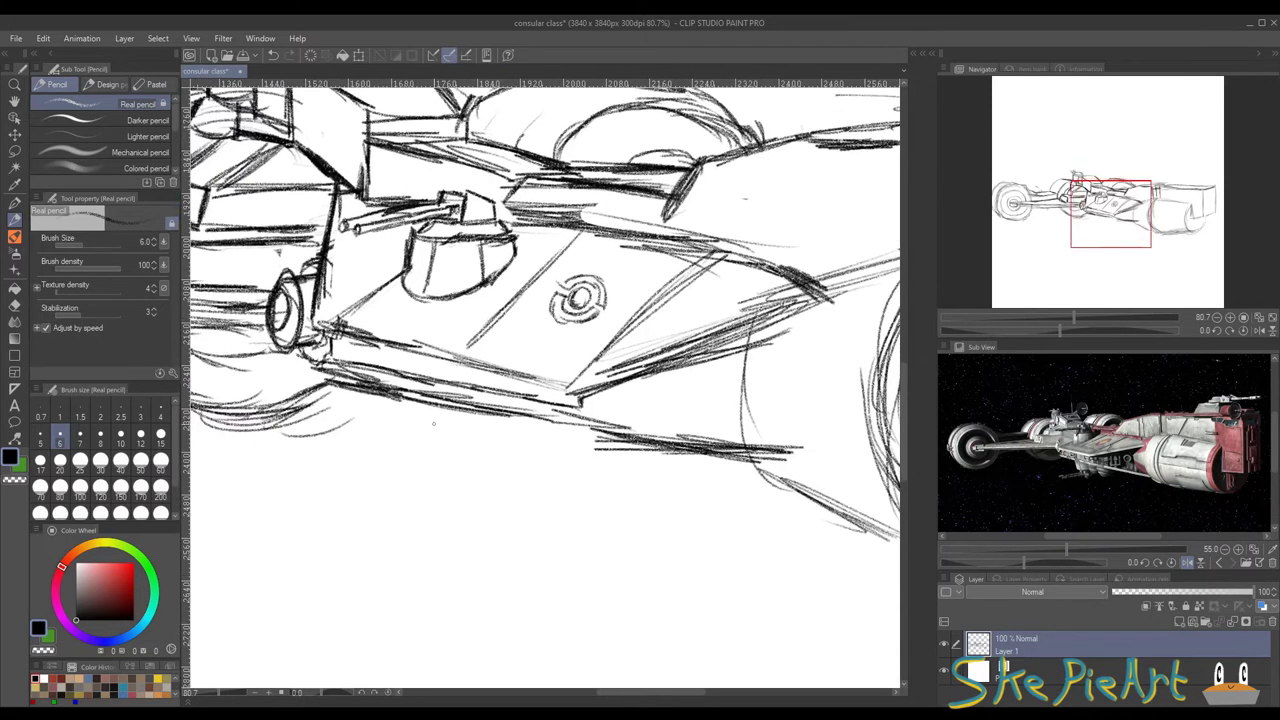
mouse_move(395, 409)
left_mouse_down()
mouse_move(399, 437)
mouse_move(452, 436)
left_mouse_up()
key("ctrl+z")
key("ctrl+z")
key("ctrl+z")
key("ctrl+z")
key("ctrl+z")
key("ctrl+z")
key("ctrl+z")
Step: Draw three rounded pods beneath the hull's lower edge and a small twin-barrelled gun below the front pod
mouse_move(405, 400)
left_mouse_down()
mouse_move(409, 430)
mouse_move(489, 434)
mouse_move(475, 432)
mouse_move(477, 444)
mouse_move(505, 452)
mouse_move(522, 452)
mouse_move(527, 420)
mouse_move(526, 452)
mouse_move(476, 446)
left_mouse_up()
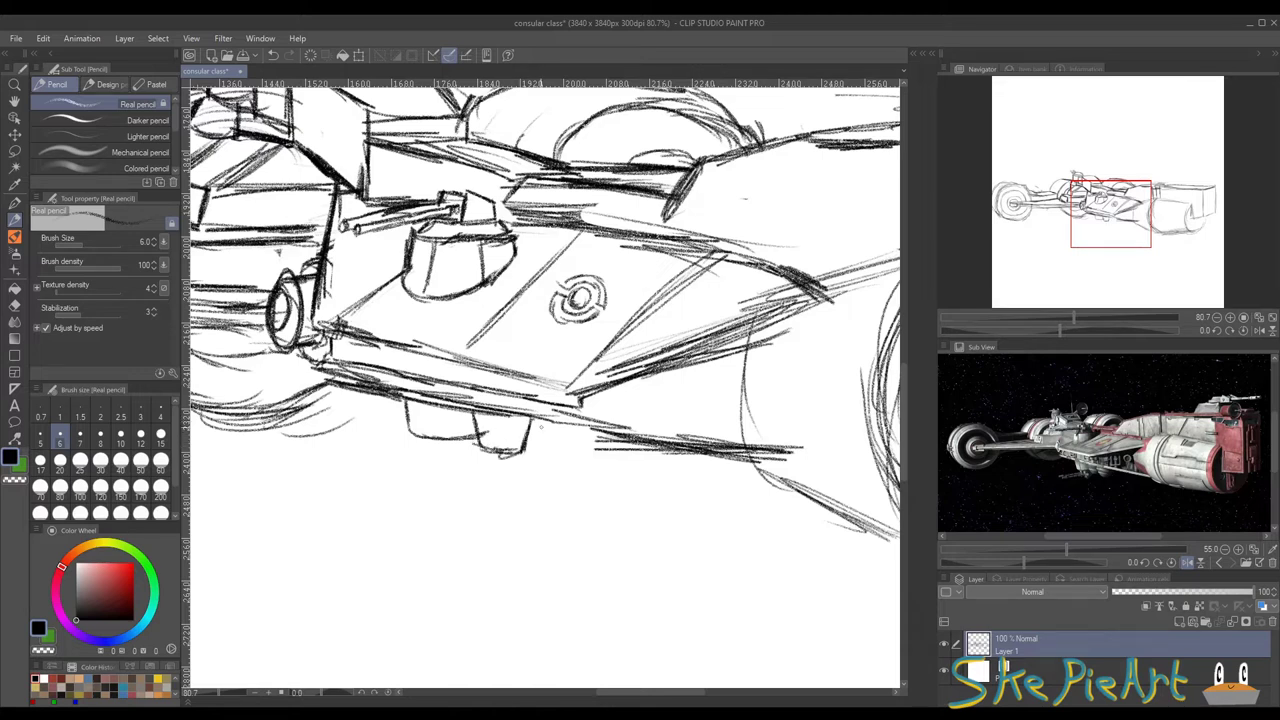
mouse_move(543, 418)
left_mouse_down()
mouse_move(550, 458)
mouse_move(588, 452)
left_mouse_up()
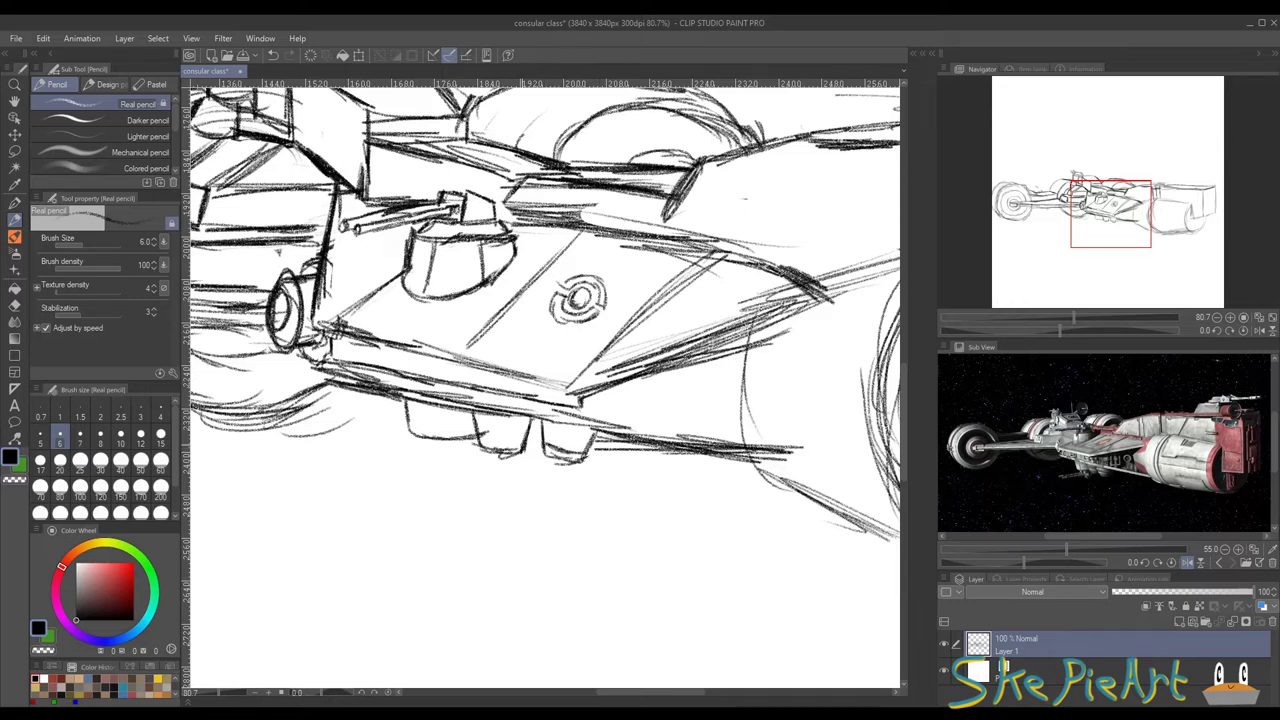
mouse_move(484, 439)
left_mouse_down()
mouse_move(524, 442)
mouse_move(450, 466)
mouse_move(567, 406)
left_mouse_up()
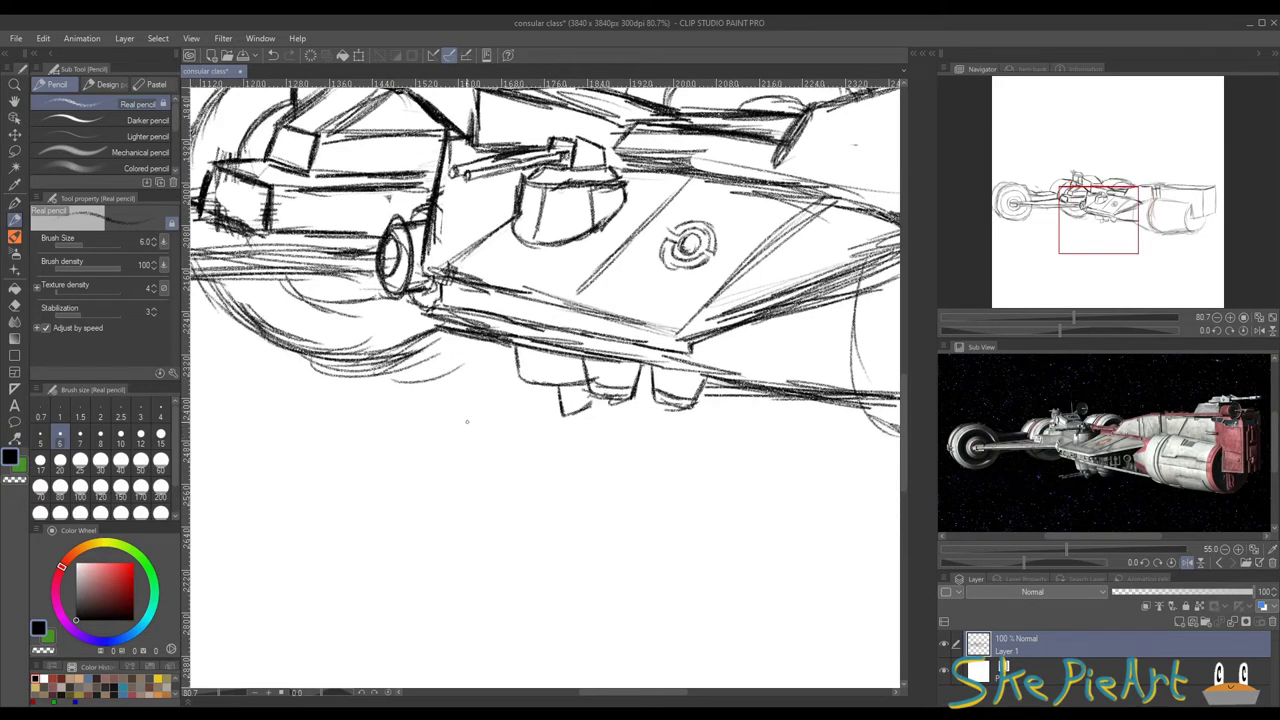
mouse_move(467, 421)
left_mouse_down()
mouse_move(468, 433)
mouse_move(454, 418)
mouse_move(556, 394)
left_mouse_up()
left_click_drag(466, 430, 554, 403)
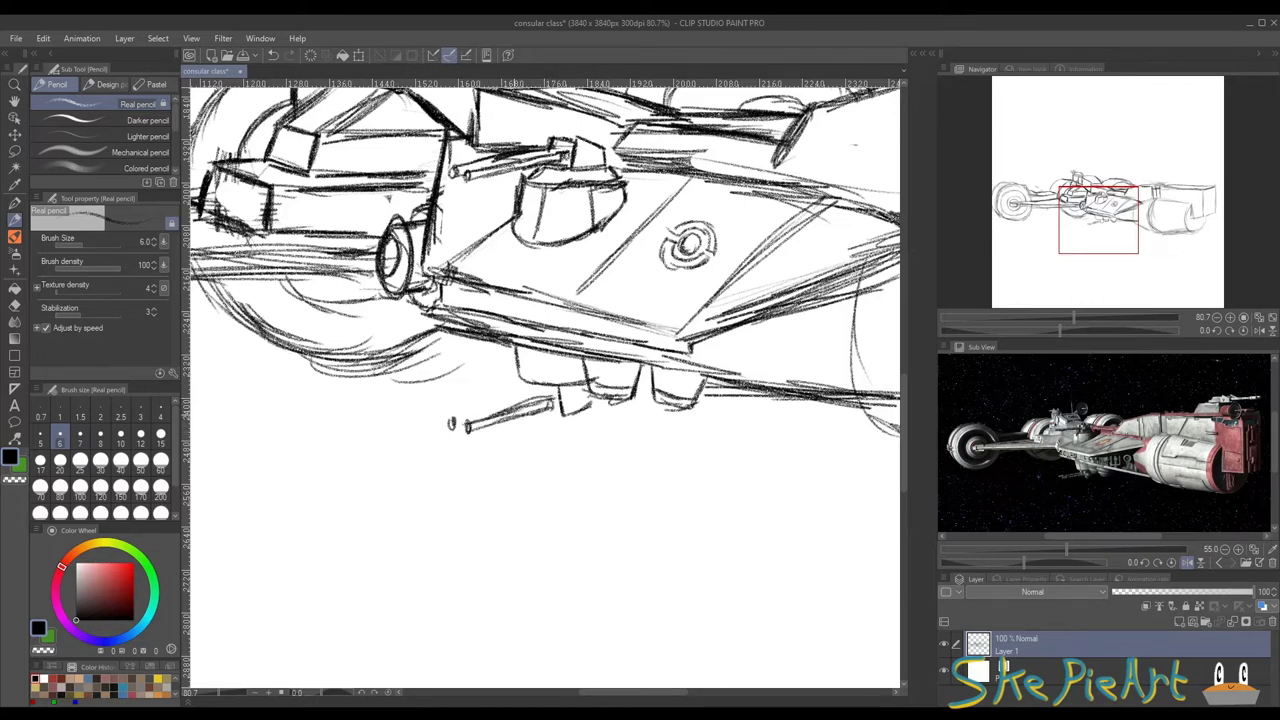
left_click_drag(450, 422, 522, 402)
Step: Reinforce the diagonal edge between the hull's side plate and the rear engine section
left_click_drag(449, 272, 249, 346)
scroll(460, 420, "down", 2)
mouse_move(468, 407)
left_mouse_down()
mouse_move(405, 387)
mouse_move(452, 392)
mouse_move(546, 358)
left_mouse_up()
left_click_drag(444, 390, 582, 336)
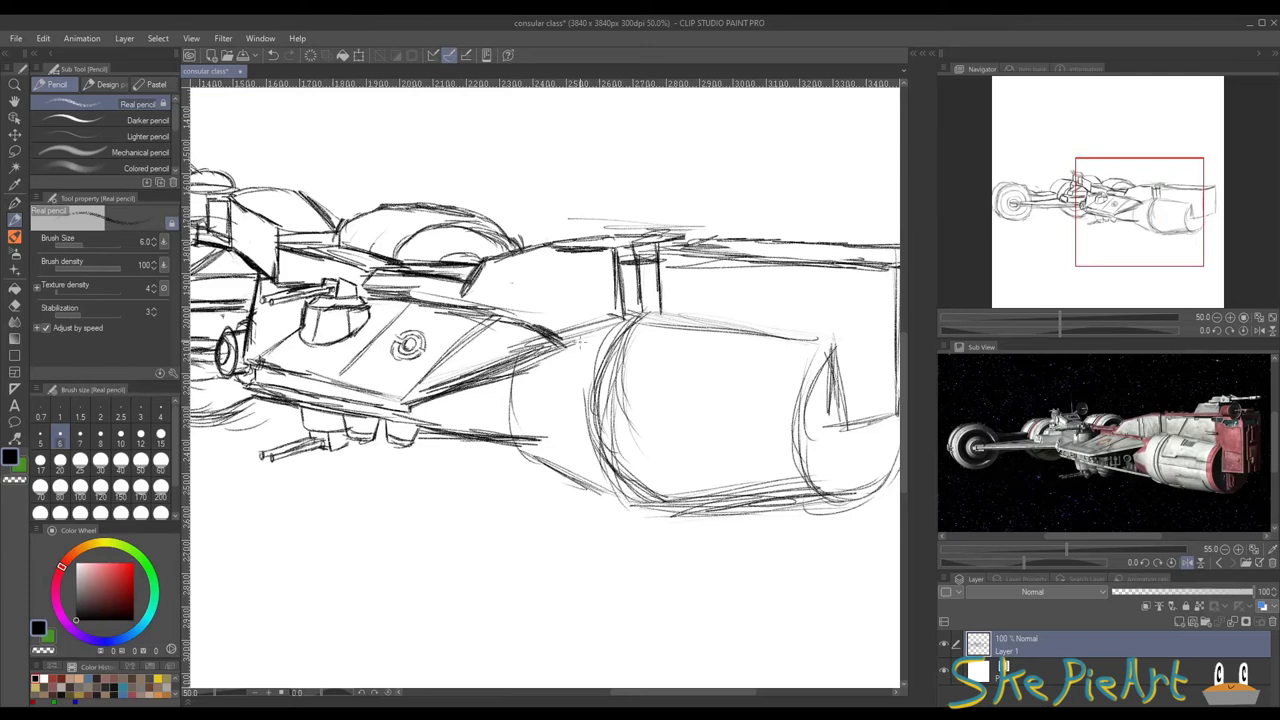
Step: Darken the side plate's lower edge where it narrows to a point toward the engine section
mouse_move(498, 376)
left_mouse_down()
mouse_move(592, 336)
mouse_move(580, 344)
left_mouse_up()
left_click_drag(544, 364, 590, 340)
mouse_move(516, 366)
left_mouse_down()
mouse_move(571, 343)
mouse_move(547, 357)
left_mouse_up()
Step: Firm up the engine cylinder's front rim and draw a notched panel outline on its upper side
mouse_move(475, 425)
left_mouse_down()
mouse_move(411, 377)
mouse_move(455, 388)
left_mouse_up()
mouse_move(575, 288)
left_mouse_down()
mouse_move(443, 277)
mouse_move(428, 332)
mouse_move(466, 434)
left_mouse_up()
left_click_drag(434, 356, 468, 434)
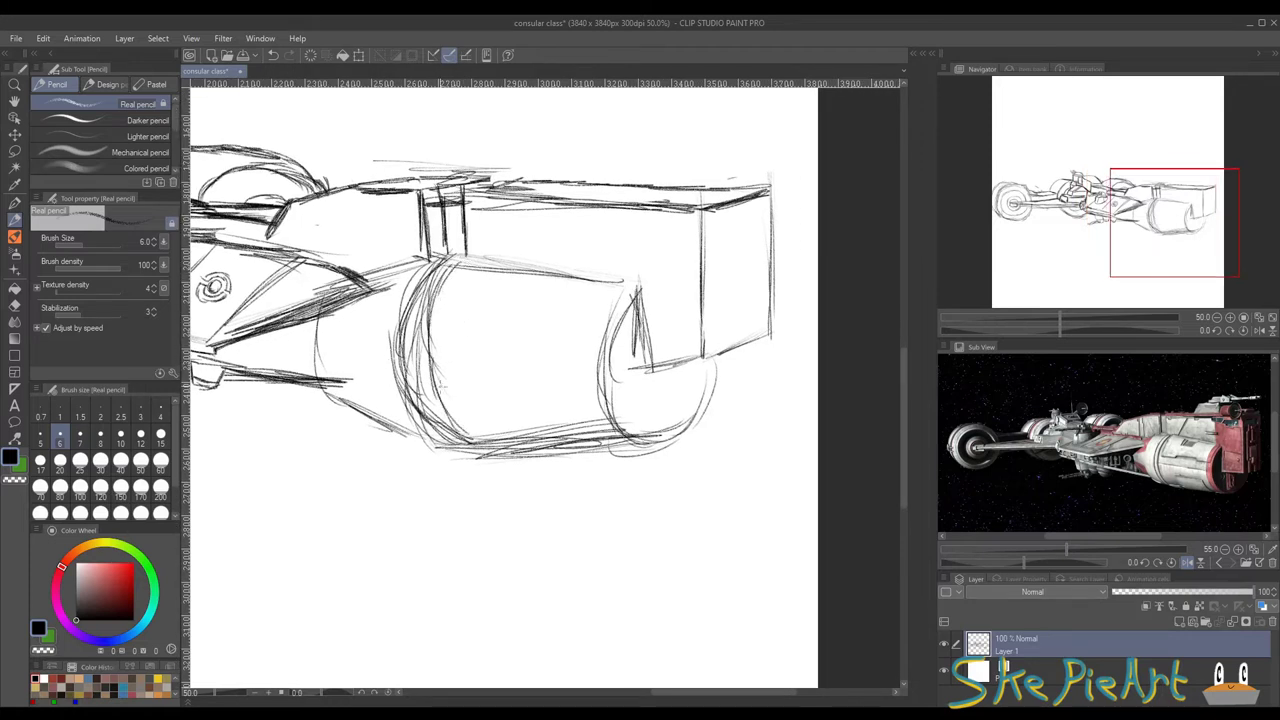
left_click_drag(441, 386, 466, 432)
mouse_move(478, 268)
left_mouse_down()
mouse_move(452, 325)
mouse_move(508, 318)
mouse_move(577, 338)
mouse_move(604, 284)
left_mouse_up()
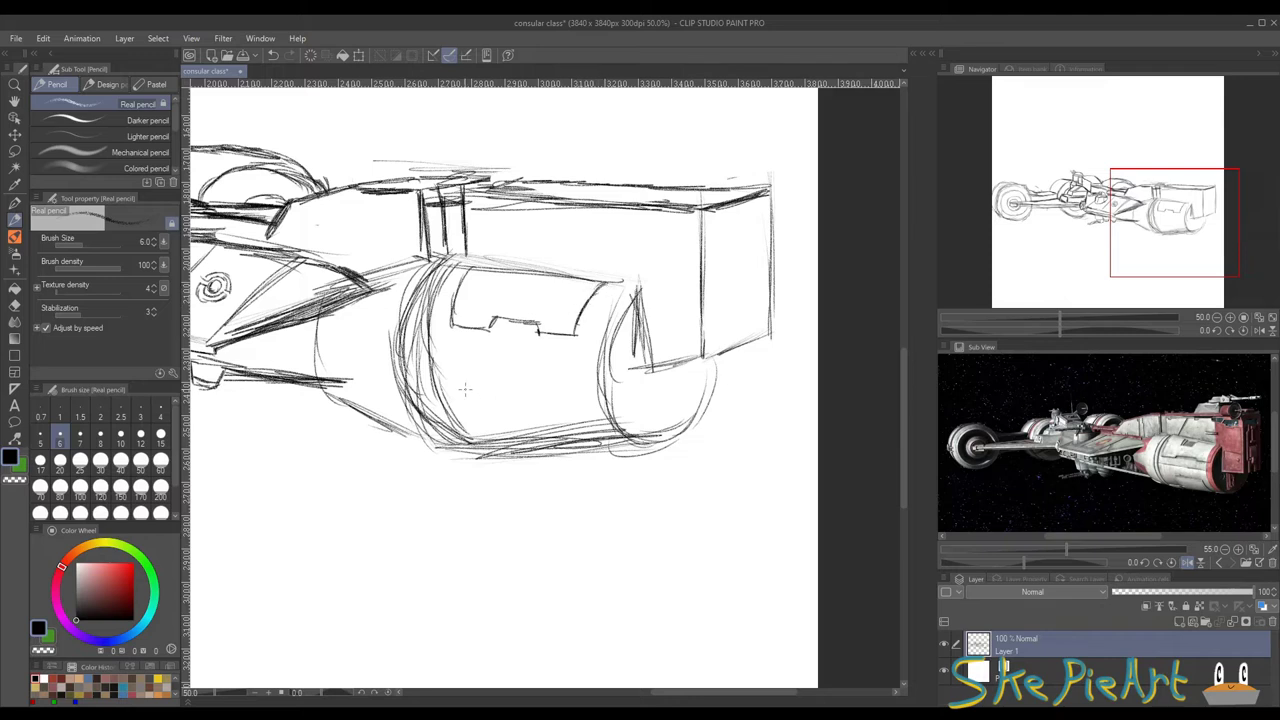
Step: Draw a lengthwise seam line along the engine cylinder's side, below the notched panel
left_click_drag(430, 361, 588, 371)
left_click_drag(500, 369, 594, 372)
left_click_drag(611, 375, 462, 368)
mouse_move(487, 285)
left_mouse_down()
mouse_move(464, 322)
mouse_move(463, 411)
left_mouse_up()
mouse_move(476, 303)
left_mouse_down()
mouse_move(455, 357)
mouse_move(496, 444)
mouse_move(550, 408)
left_mouse_up()
mouse_move(560, 350)
left_mouse_down()
mouse_move(536, 402)
mouse_move(503, 434)
left_mouse_up()
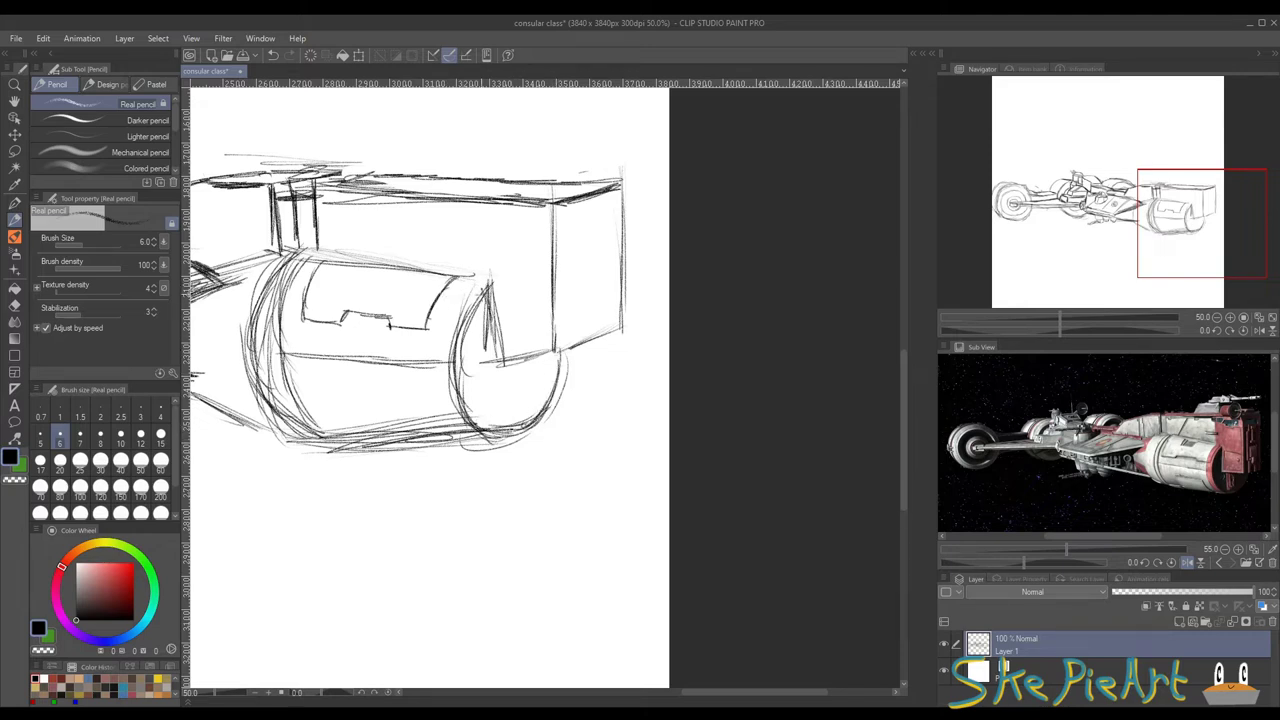
Step: Add a curved band line beside the engine cylinder's rear rim and thicken the inner curve of its front rim
mouse_move(486, 270)
left_mouse_down()
mouse_move(440, 340)
mouse_move(440, 416)
mouse_move(466, 448)
mouse_move(438, 350)
mouse_move(464, 300)
left_mouse_up()
mouse_move(438, 344)
left_mouse_down()
mouse_move(470, 285)
mouse_move(496, 280)
mouse_move(454, 396)
mouse_move(476, 428)
mouse_move(544, 405)
mouse_move(557, 347)
left_mouse_up()
left_click_drag(428, 383, 512, 349)
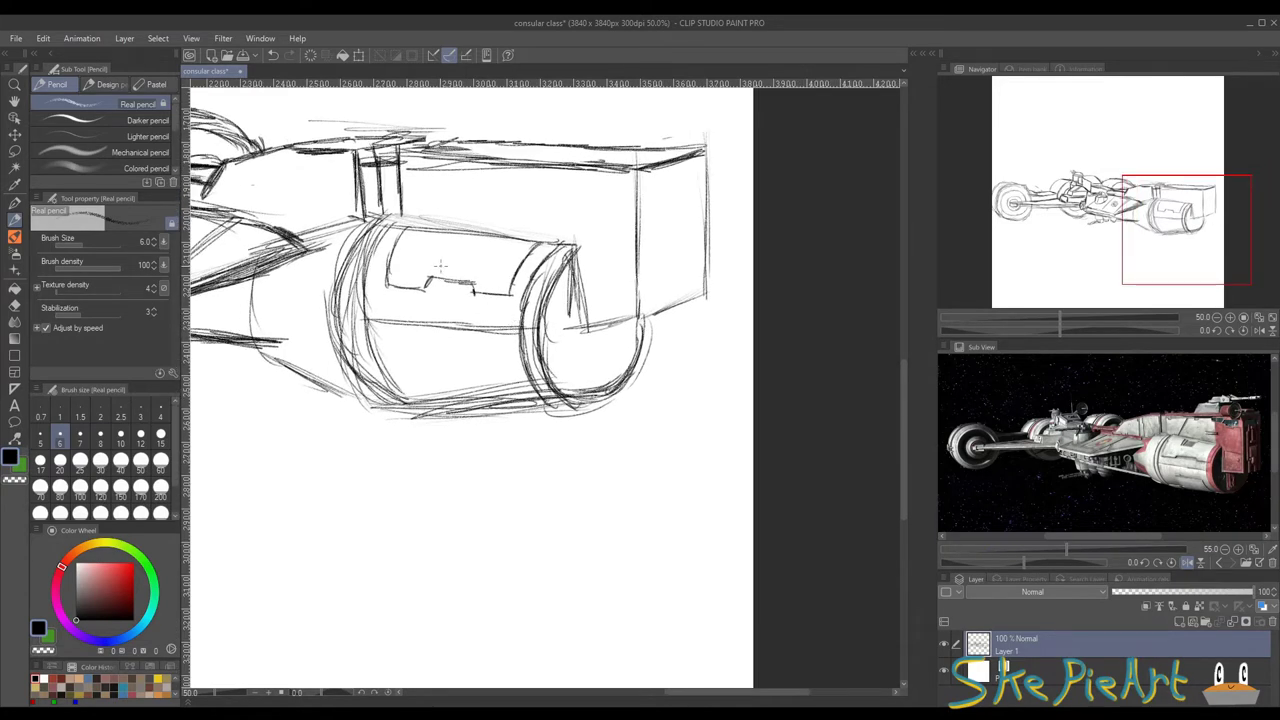
left_click_drag(382, 226, 362, 362)
left_click_drag(360, 290, 402, 396)
left_click_drag(366, 330, 418, 406)
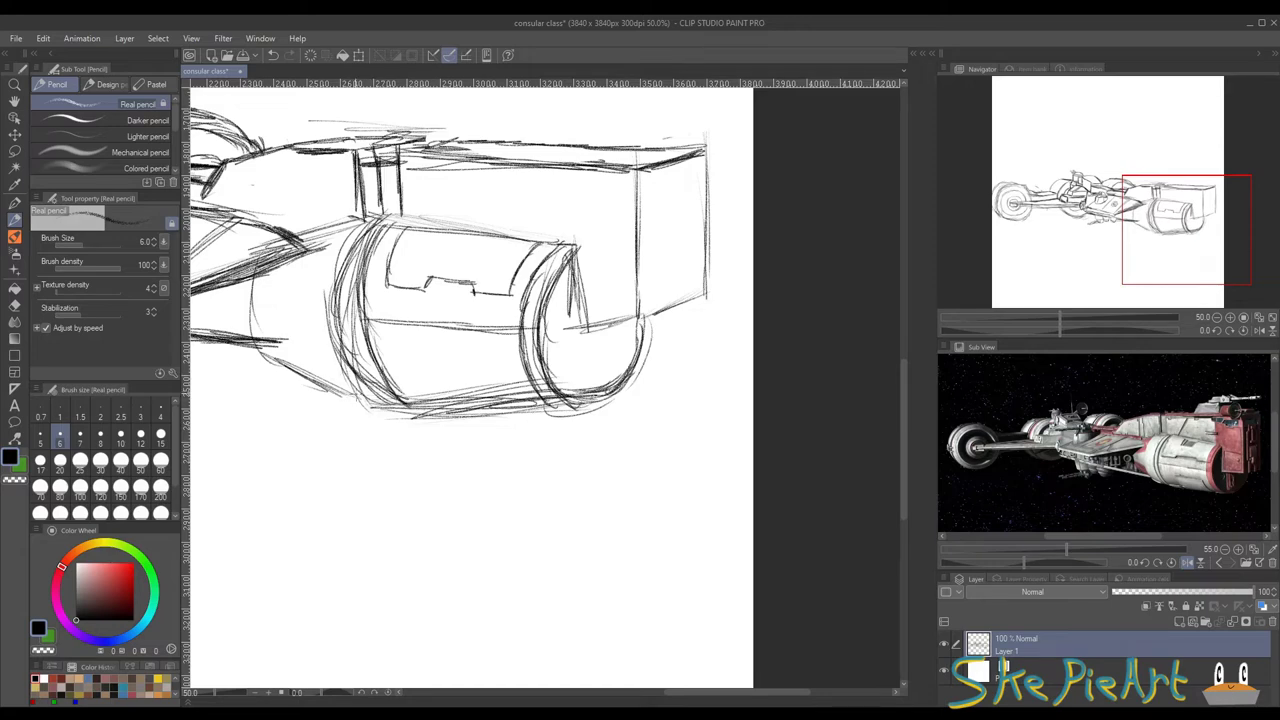
Step: Reinforce the lower edge of the tapered hull section in front of the engine cylinder
left_click_drag(316, 366, 358, 398)
left_click_drag(290, 358, 556, 335)
scroll(492, 316, "down", 2)
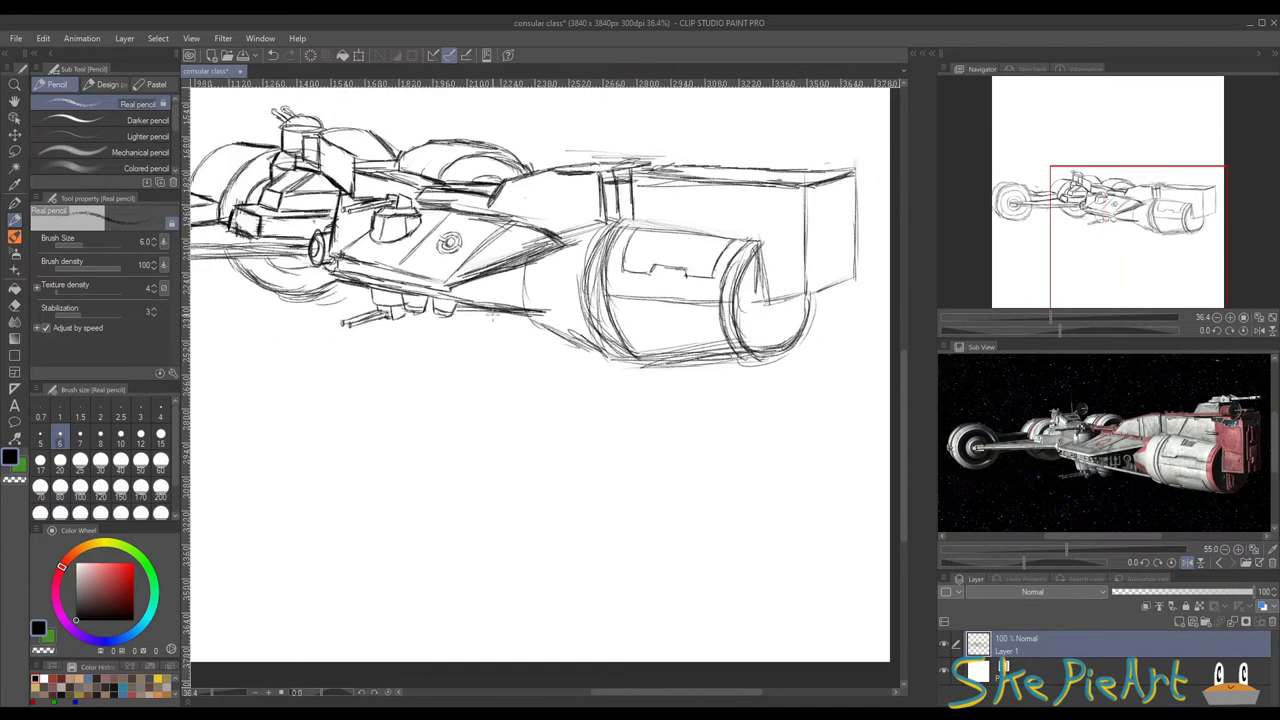
left_click_drag(462, 312, 535, 299)
scroll(668, 392, "up", 2)
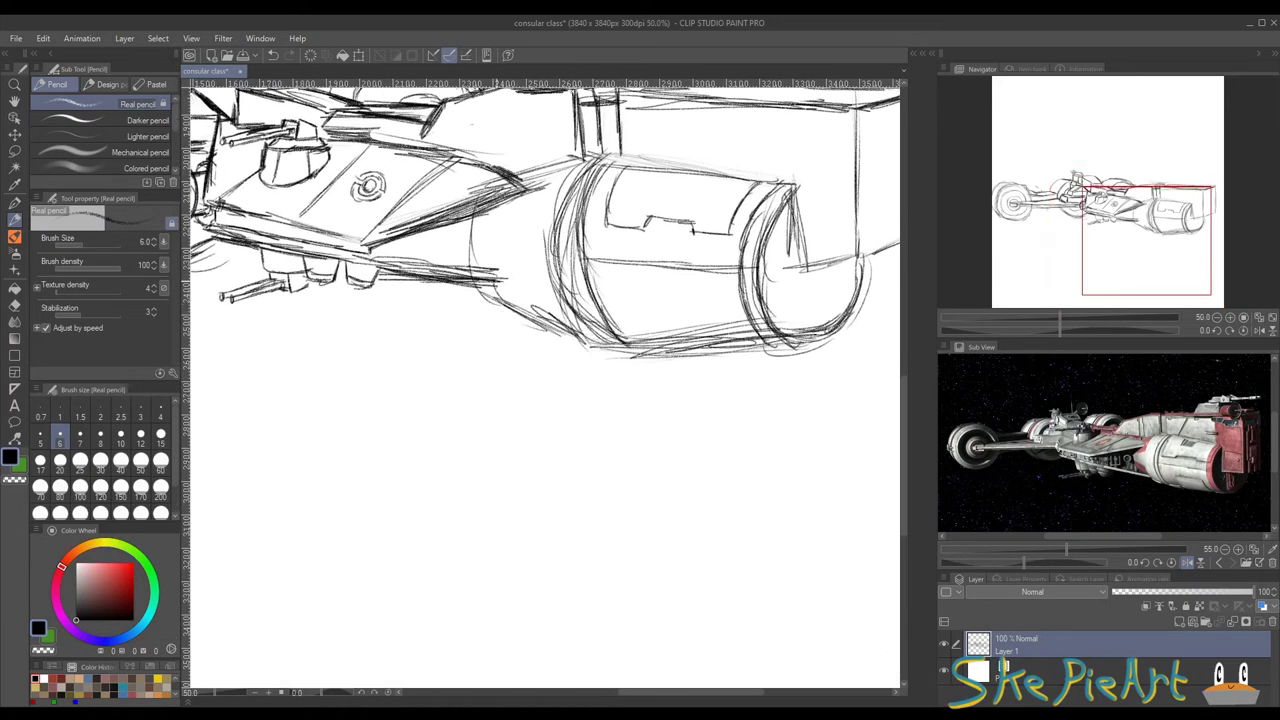
Step: Erase stray sketch lines around the tapered section, beneath the engine cylinder and inside its rear opening
left_click(14, 304)
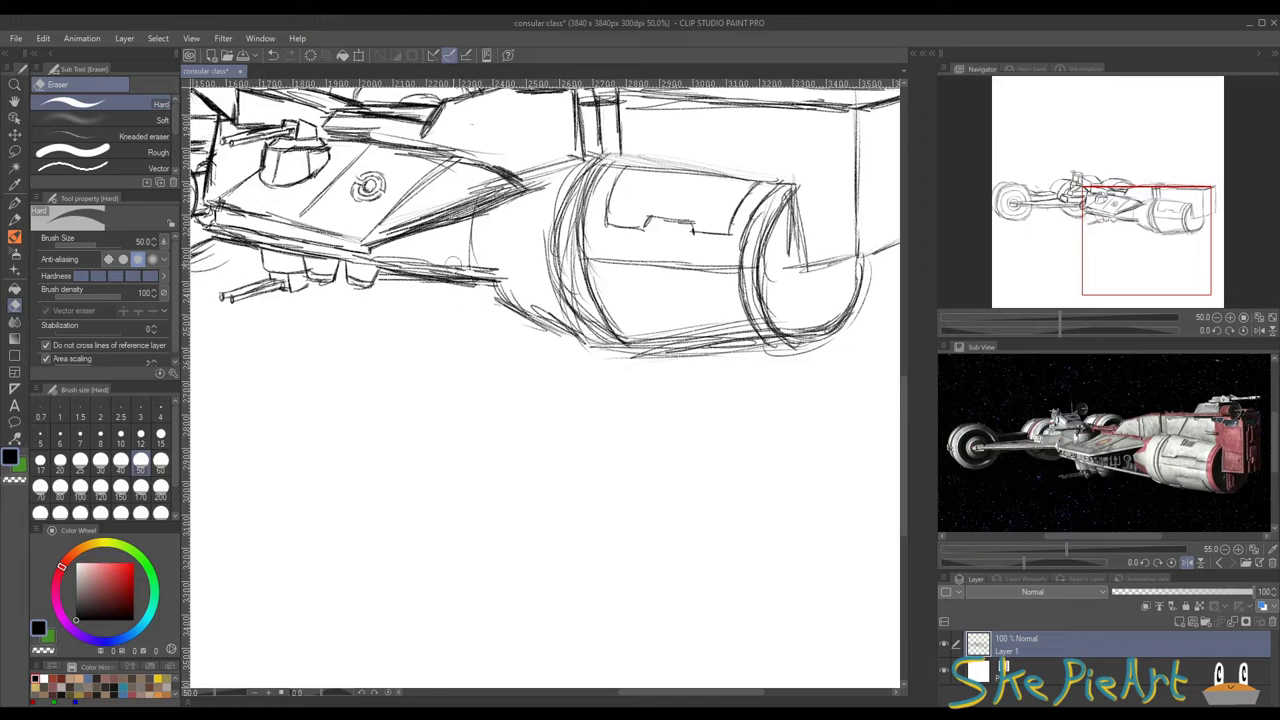
left_click_drag(488, 185, 410, 228)
mouse_move(612, 200)
left_mouse_down()
mouse_move(452, 280)
mouse_move(483, 397)
mouse_move(622, 384)
left_mouse_up()
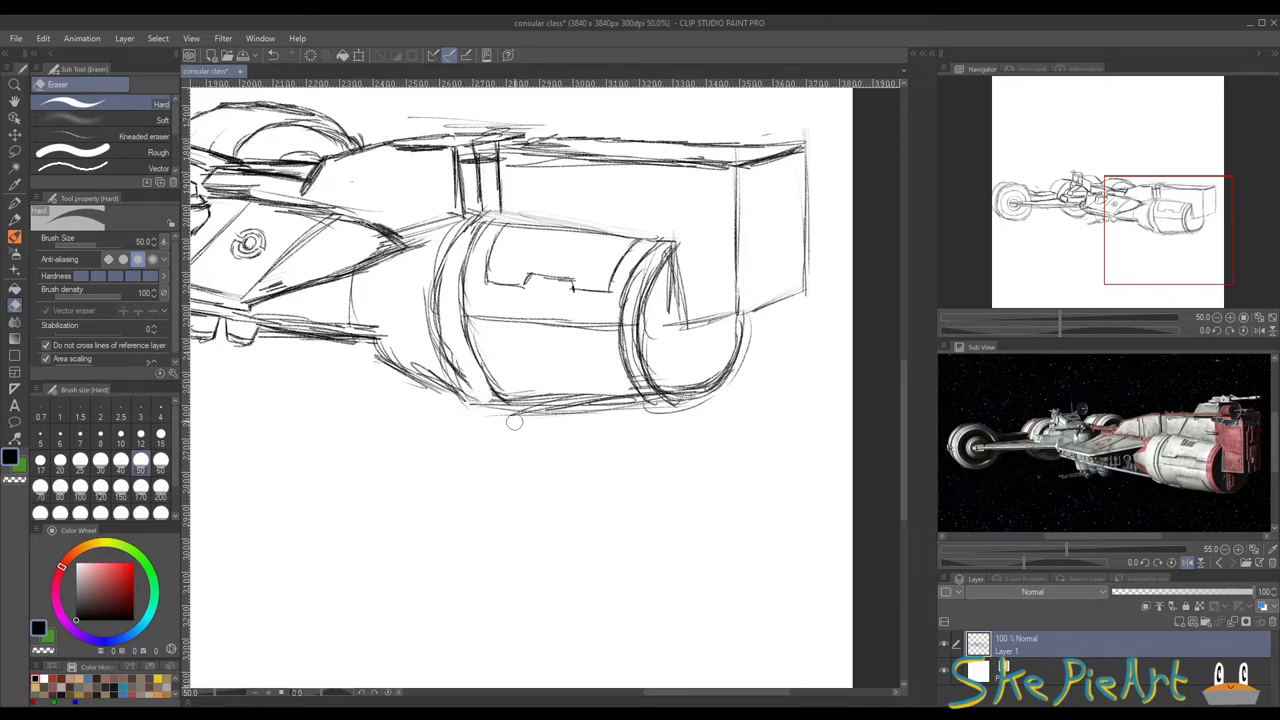
left_click_drag(512, 420, 692, 410)
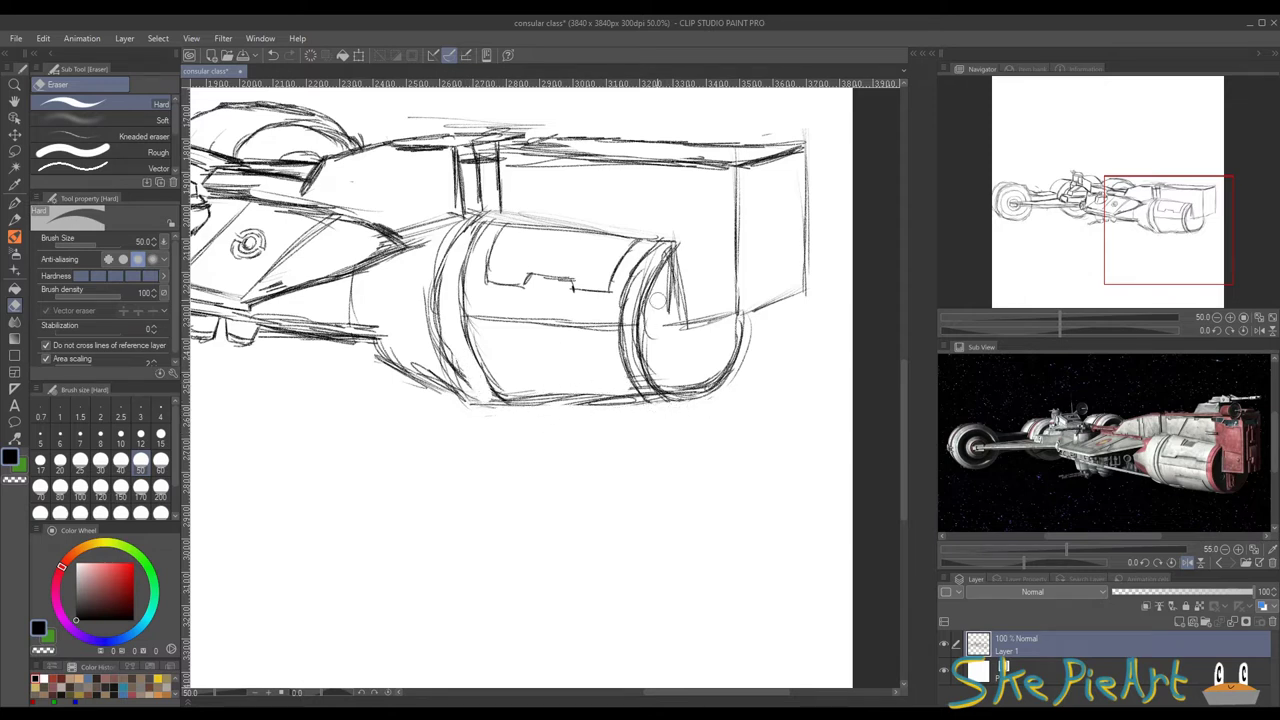
mouse_move(668, 276)
left_mouse_down()
mouse_move(670, 326)
mouse_move(685, 302)
left_mouse_up()
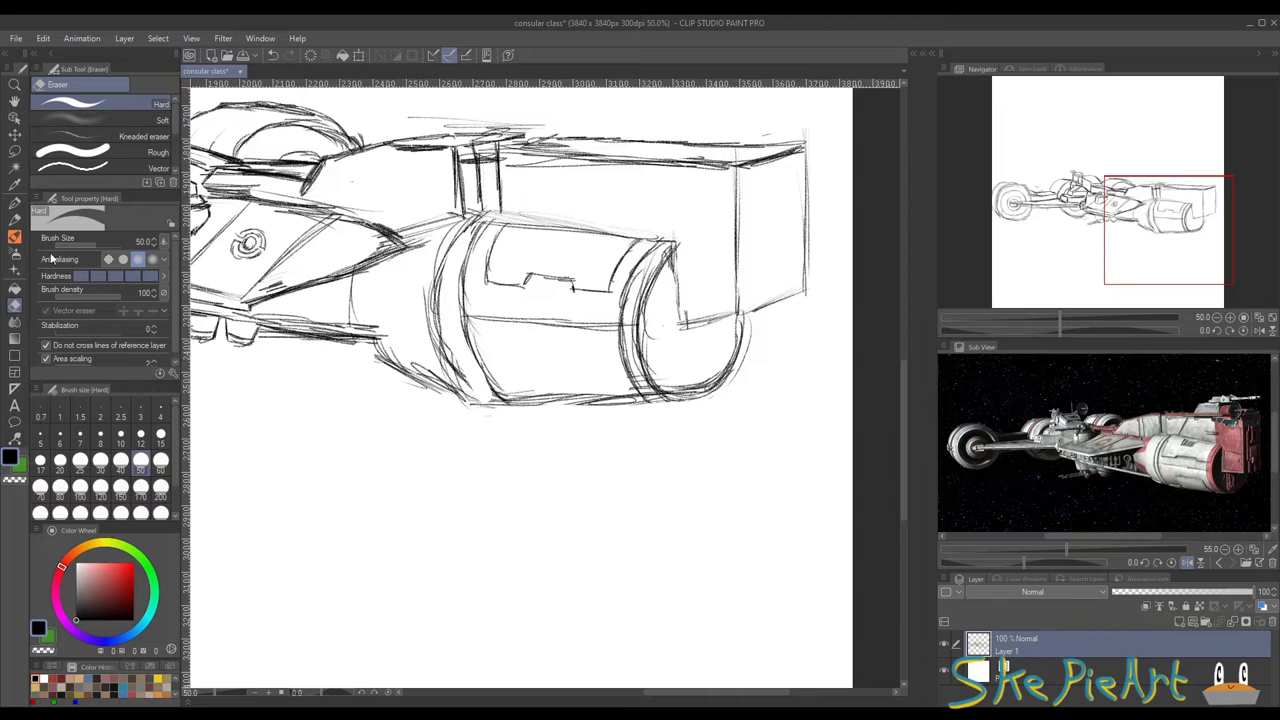
Step: Draw a small notched panel in pencil near the upper edge of the rear block's end face
key("p")
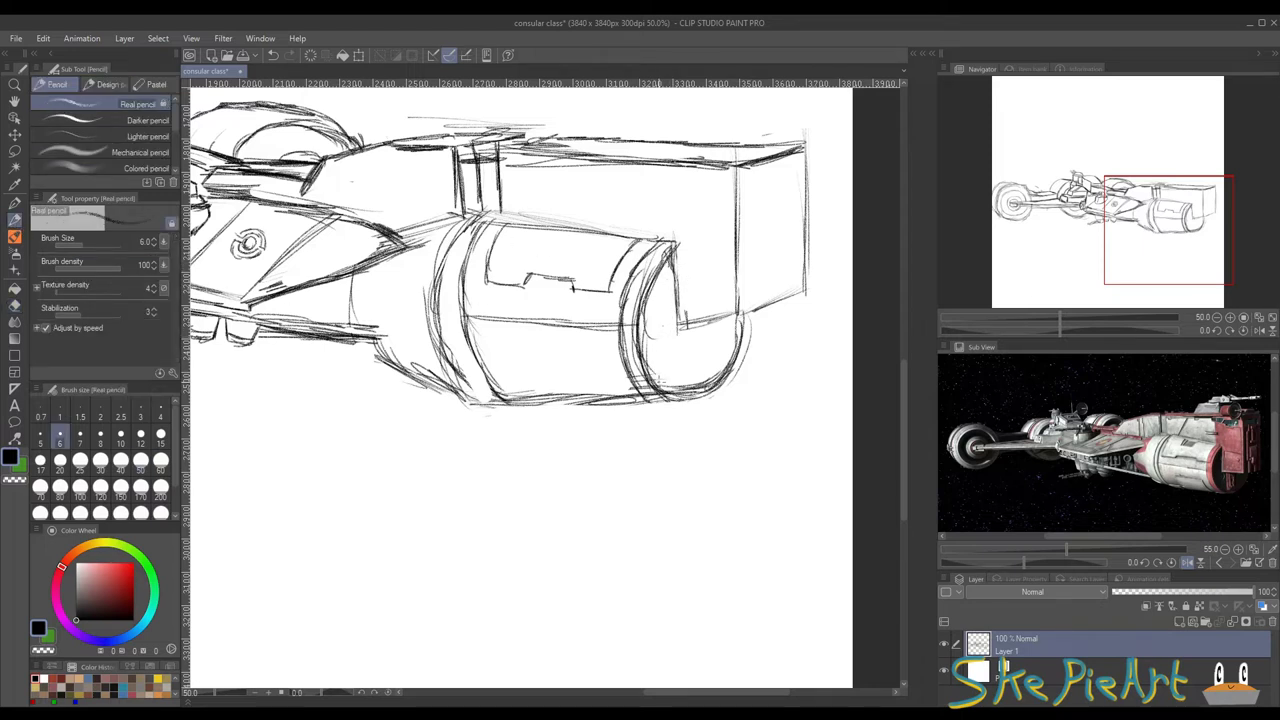
left_click_drag(680, 361, 561, 381)
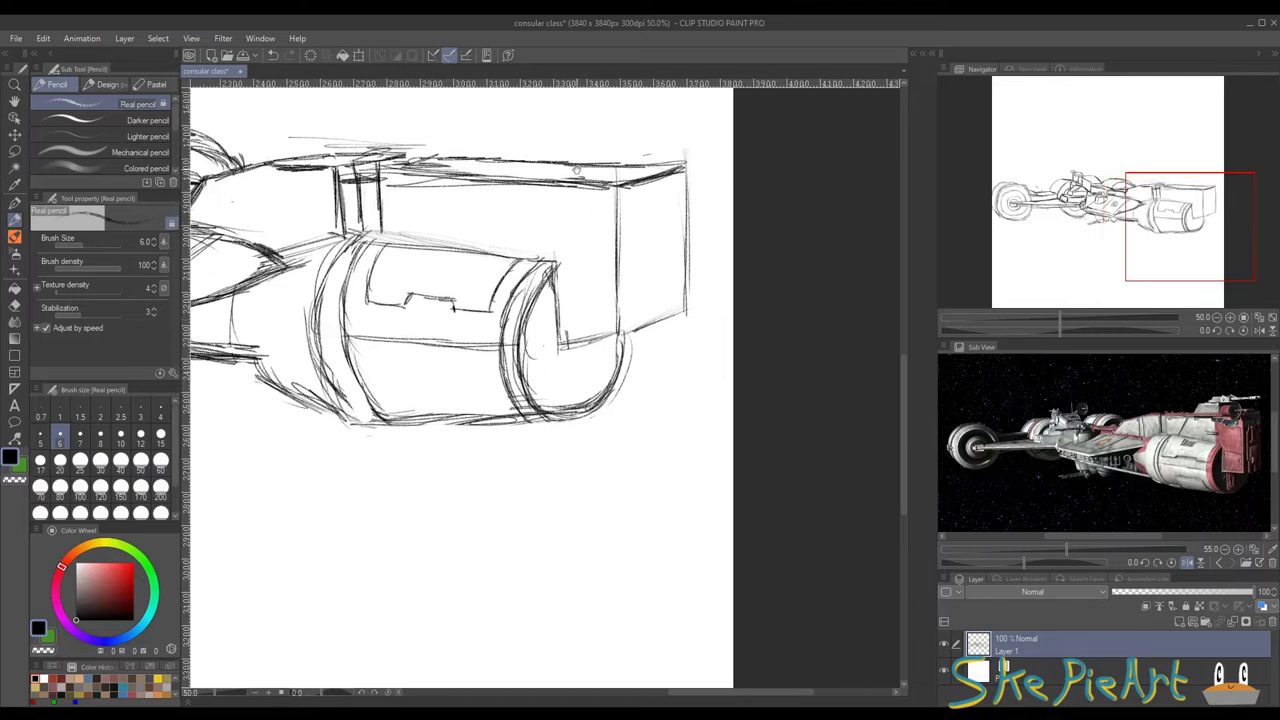
scroll(540, 155, "up", 1)
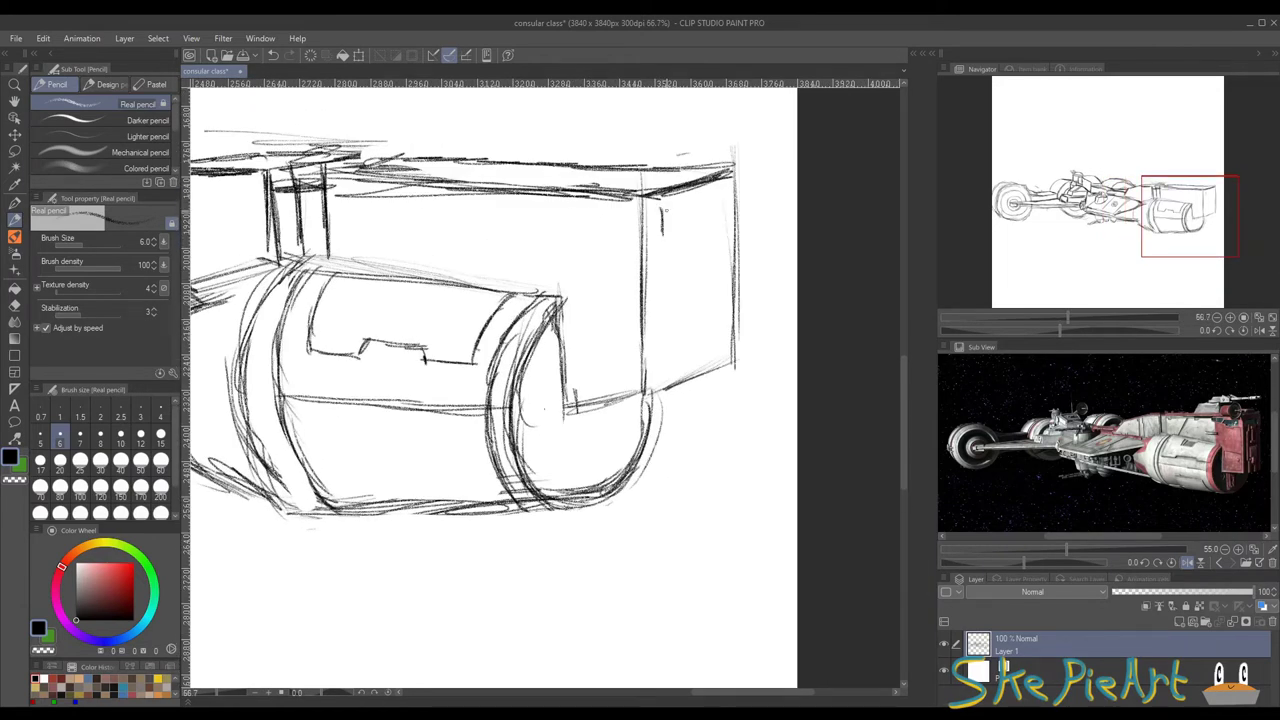
left_click_drag(660, 208, 700, 197)
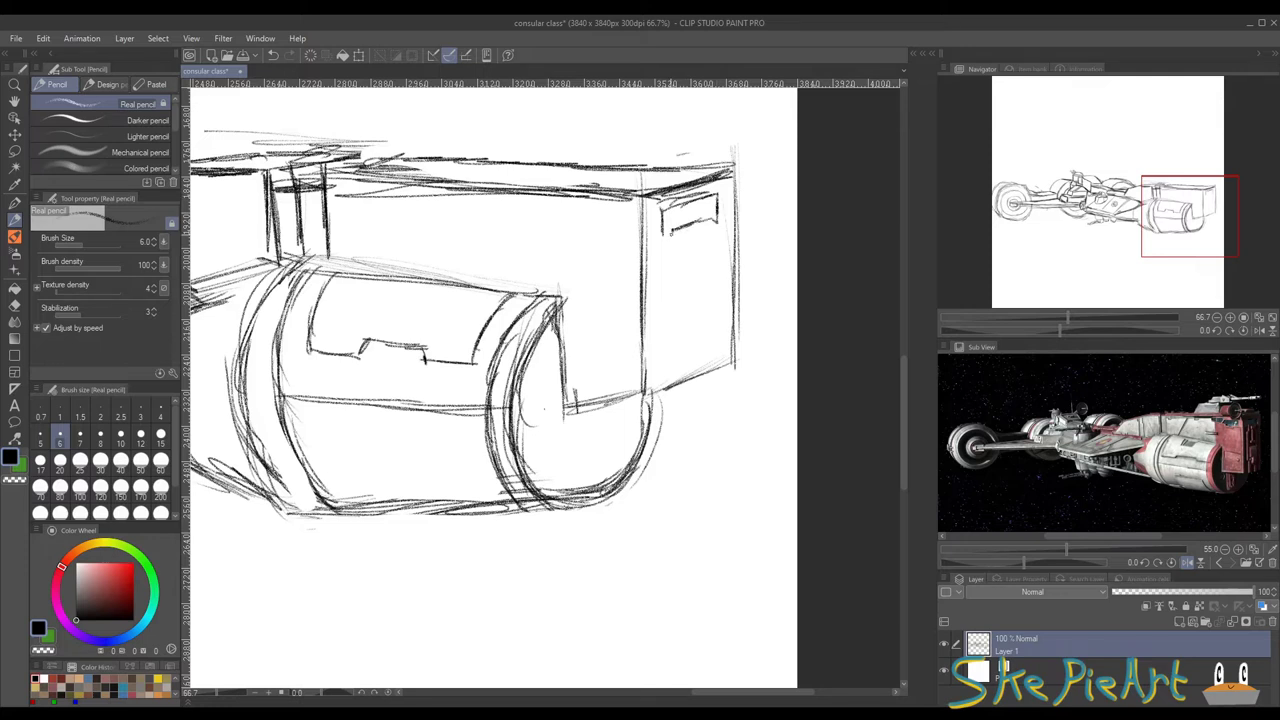
left_click_drag(671, 234, 662, 236)
Step: Draw a raised box-shaped platform on top of the rear block
left_click_drag(491, 300, 424, 363)
mouse_move(434, 213)
left_mouse_down()
mouse_move(421, 244)
mouse_move(514, 212)
mouse_move(528, 232)
mouse_move(432, 247)
left_mouse_up()
mouse_move(525, 215)
left_mouse_down()
mouse_move(581, 202)
mouse_move(532, 243)
mouse_move(570, 228)
left_mouse_up()
left_click_drag(455, 206, 575, 204)
mouse_move(530, 250)
left_mouse_down()
mouse_move(575, 232)
mouse_move(535, 250)
left_mouse_up()
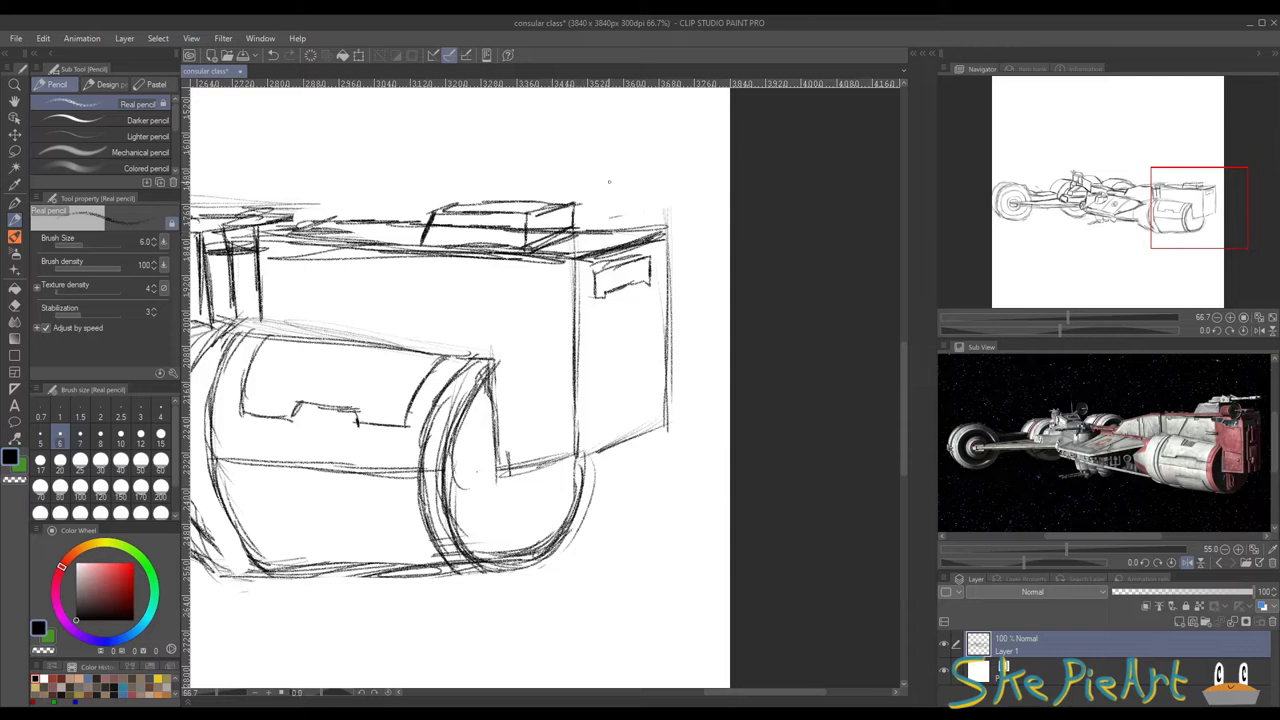
Step: Sketch a round disc turret on the raised platform and mark two small muzzle circles behind it
left_click_drag(609, 182, 589, 210)
mouse_move(478, 225)
left_mouse_down()
mouse_move(462, 237)
mouse_move(505, 224)
mouse_move(472, 238)
mouse_move(498, 212)
mouse_move(450, 218)
mouse_move(496, 224)
left_mouse_up()
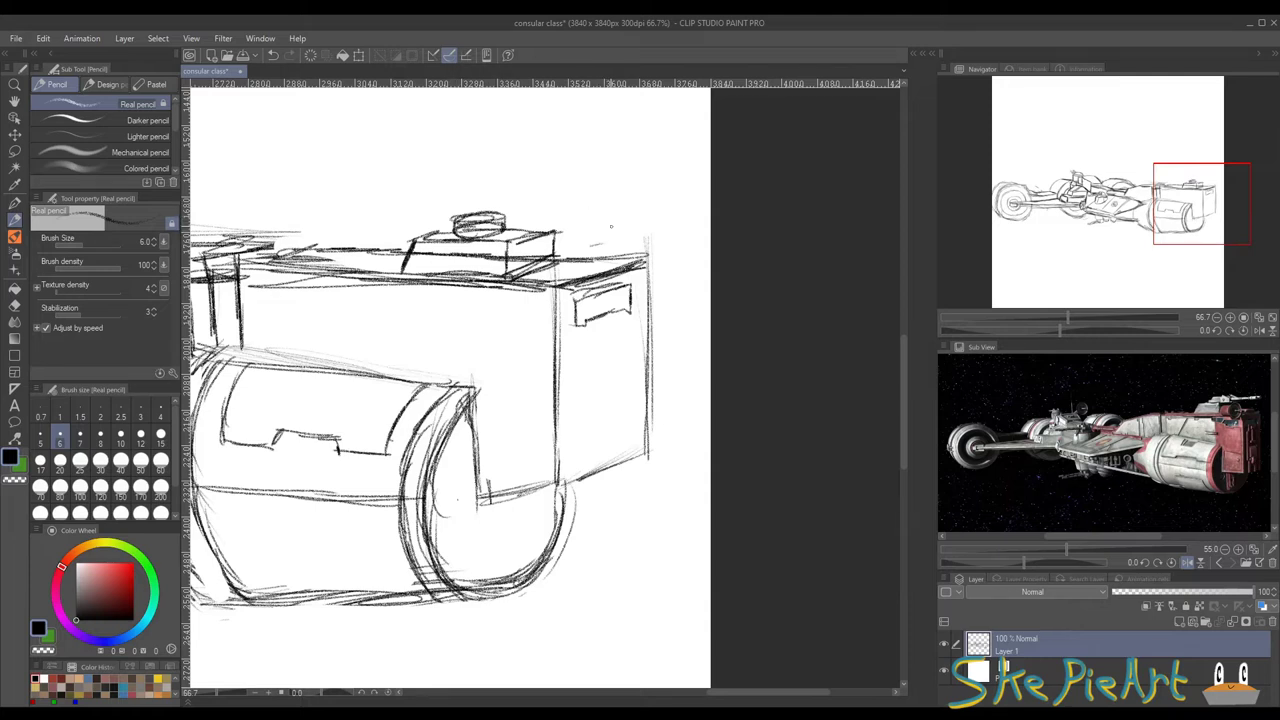
left_click_drag(598, 224, 597, 214)
left_click_drag(482, 232, 608, 226)
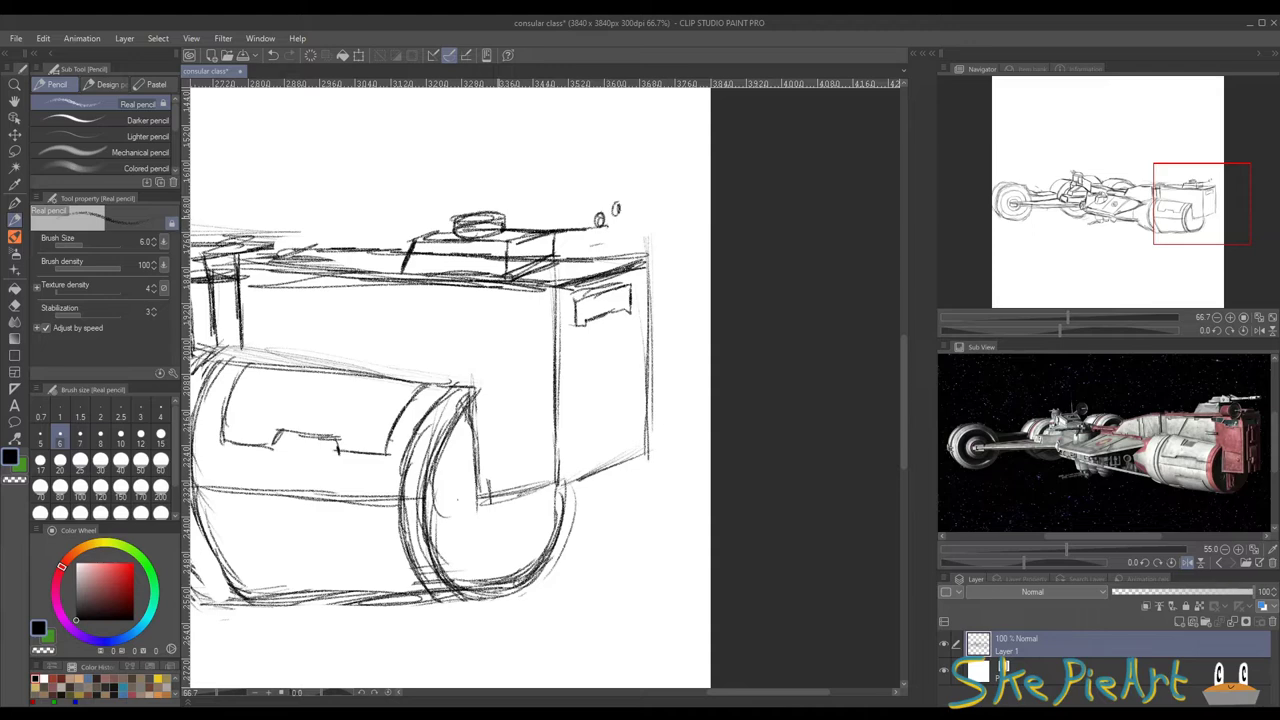
Step: Draw the rear turret's two long gun barrels from the disc to the muzzle circles
left_click_drag(496, 216, 600, 212)
left_click_drag(600, 220, 540, 225)
left_click_drag(592, 406, 642, 410)
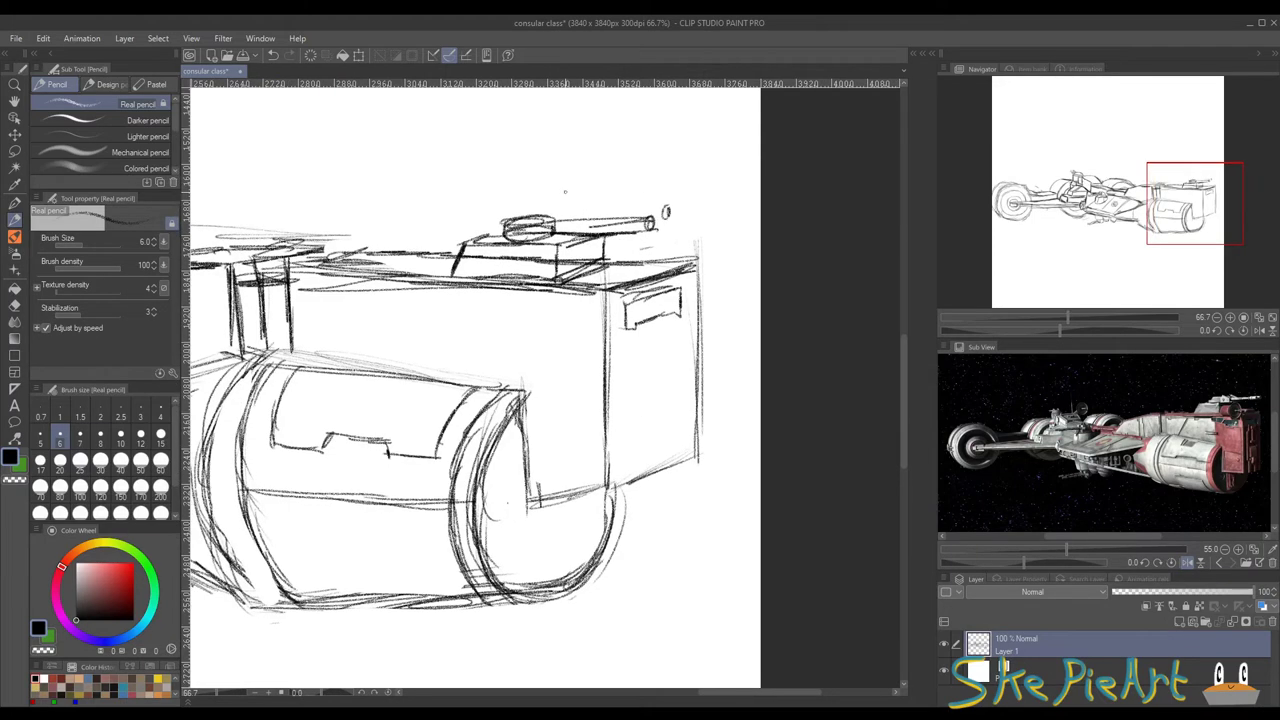
left_click_drag(558, 214, 666, 212)
Step: Sign the drawing with the artist's handle below the ship's rear and underline the signature
scroll(637, 333, "down", 4)
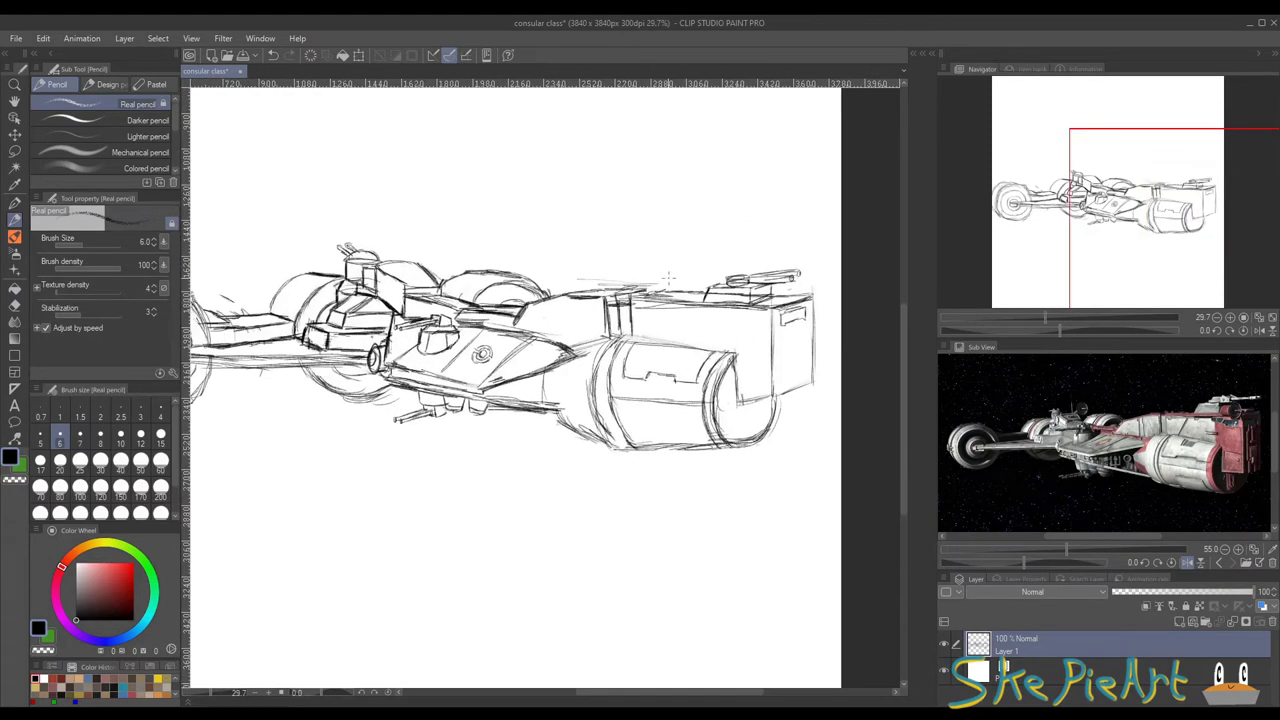
scroll(637, 333, "down", 1)
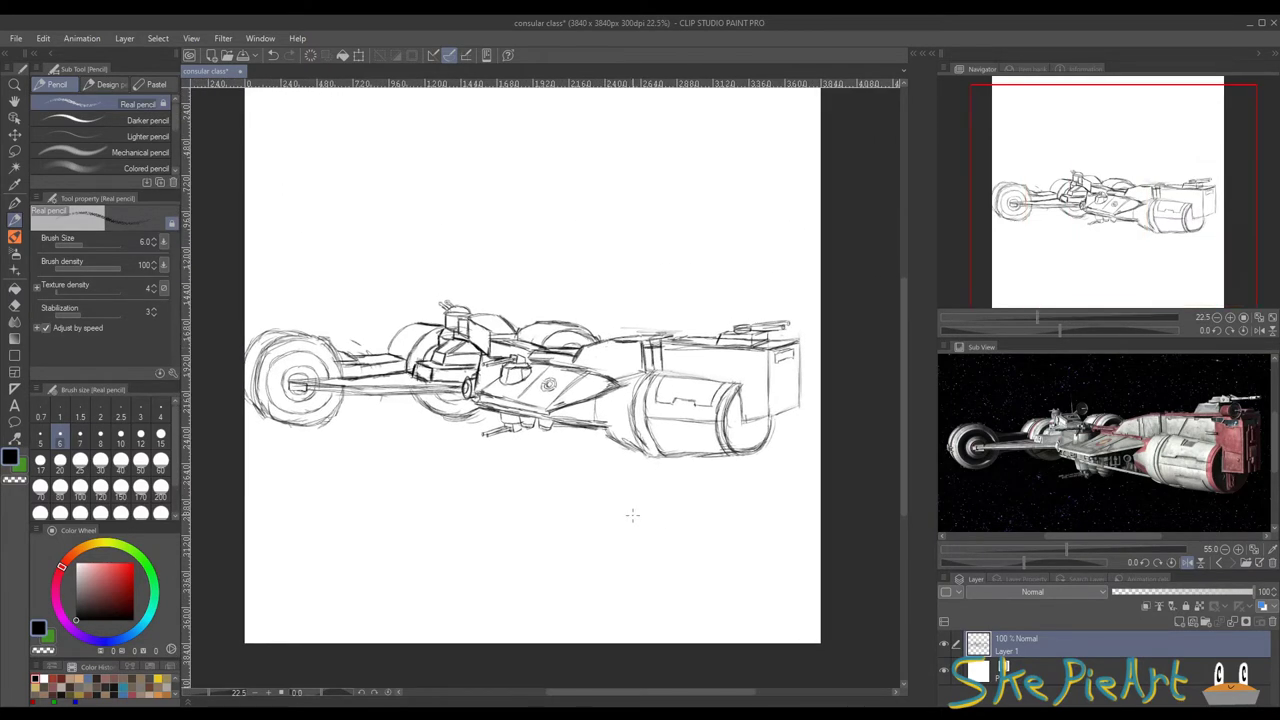
mouse_move(640, 495)
left_mouse_down()
mouse_move(654, 510)
mouse_move(708, 486)
mouse_move(714, 508)
mouse_move(732, 510)
left_mouse_up()
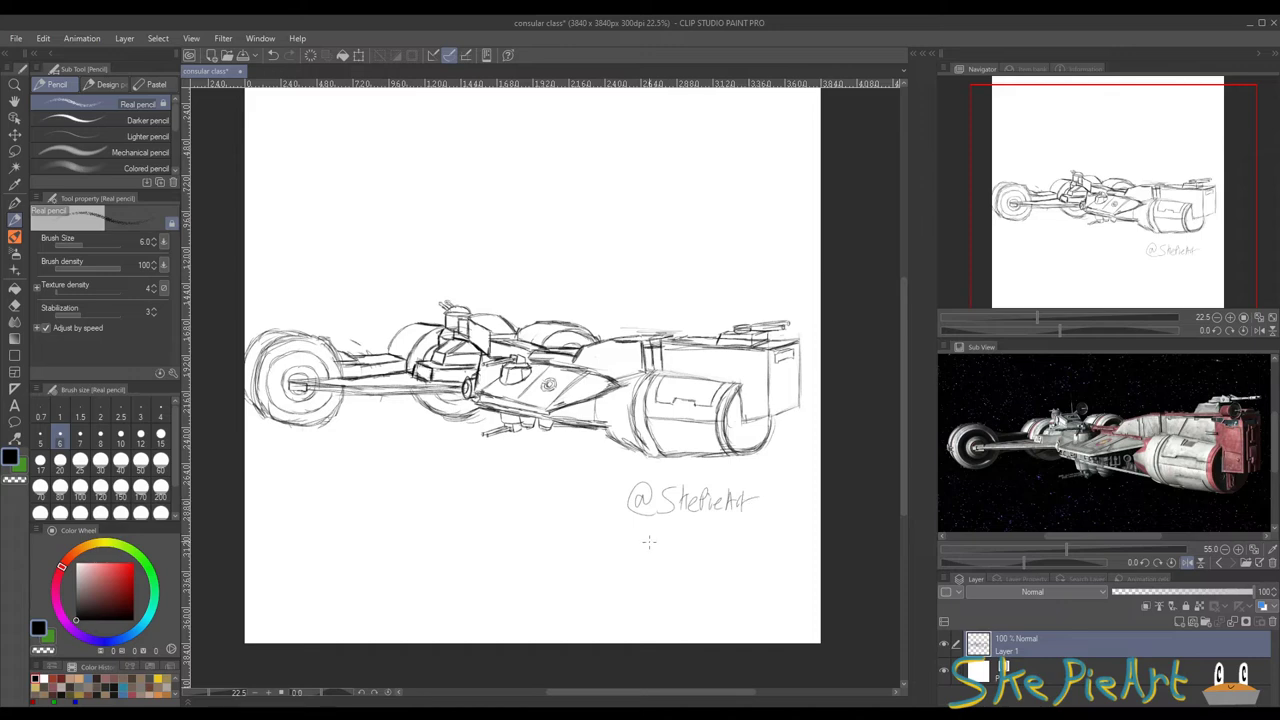
left_click_drag(628, 531, 793, 519)
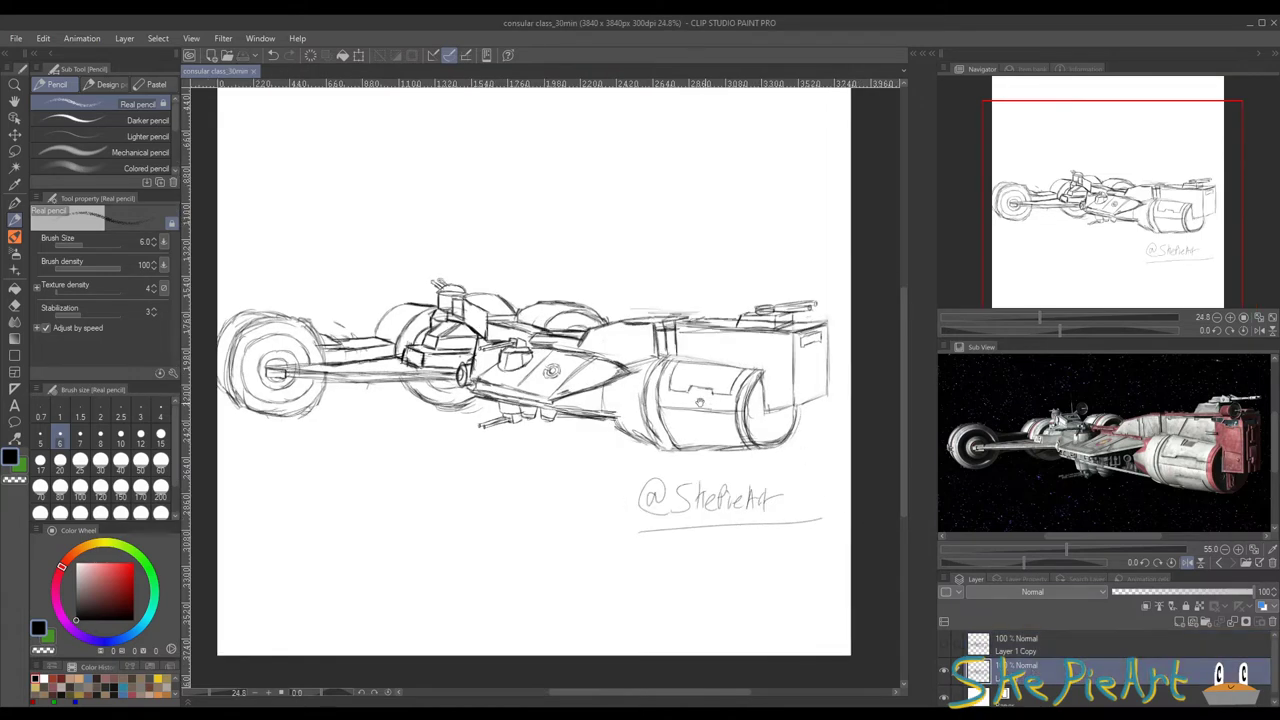
Step: Draw a boxy gun mount at the base of the rear turret's two barrels
left_click_drag(796, 365, 651, 353)
scroll(651, 353, "up", 4)
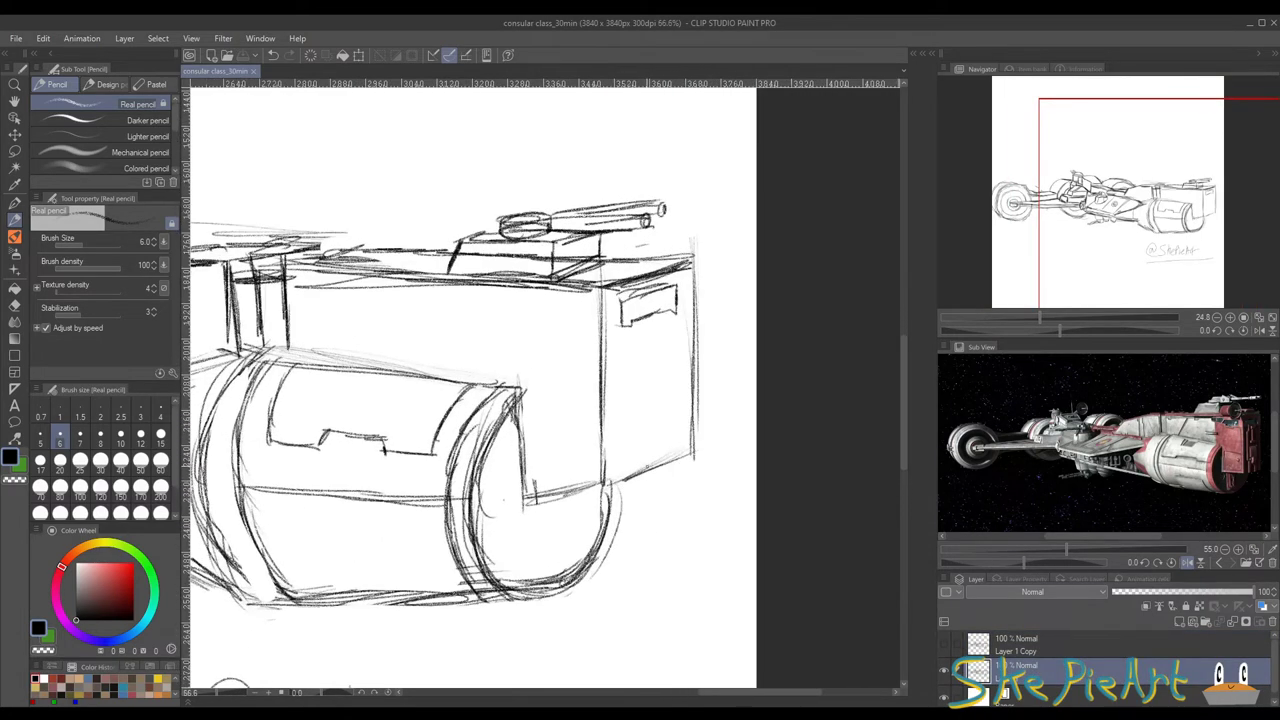
scroll(612, 180, "up", 1)
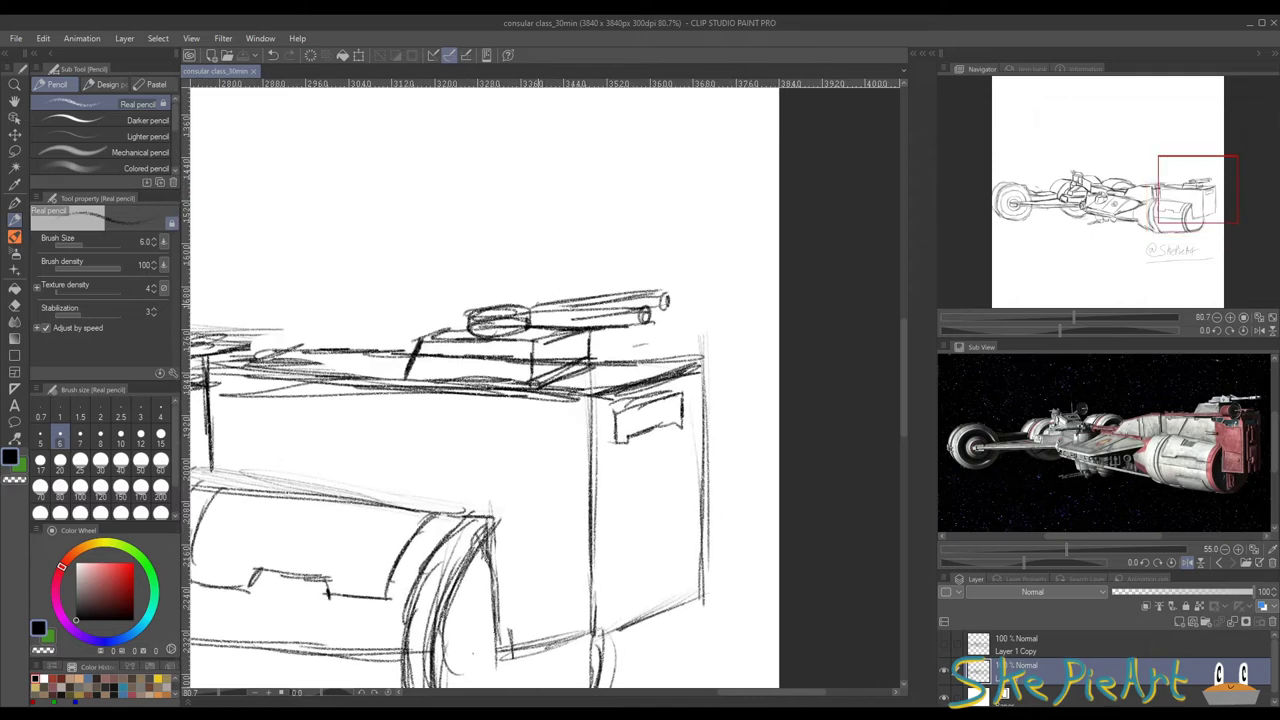
scroll(612, 180, "up", 1)
mouse_move(535, 282)
left_mouse_down()
mouse_move(537, 314)
mouse_move(535, 288)
mouse_move(588, 284)
mouse_move(576, 268)
mouse_move(604, 281)
mouse_move(608, 302)
left_mouse_up()
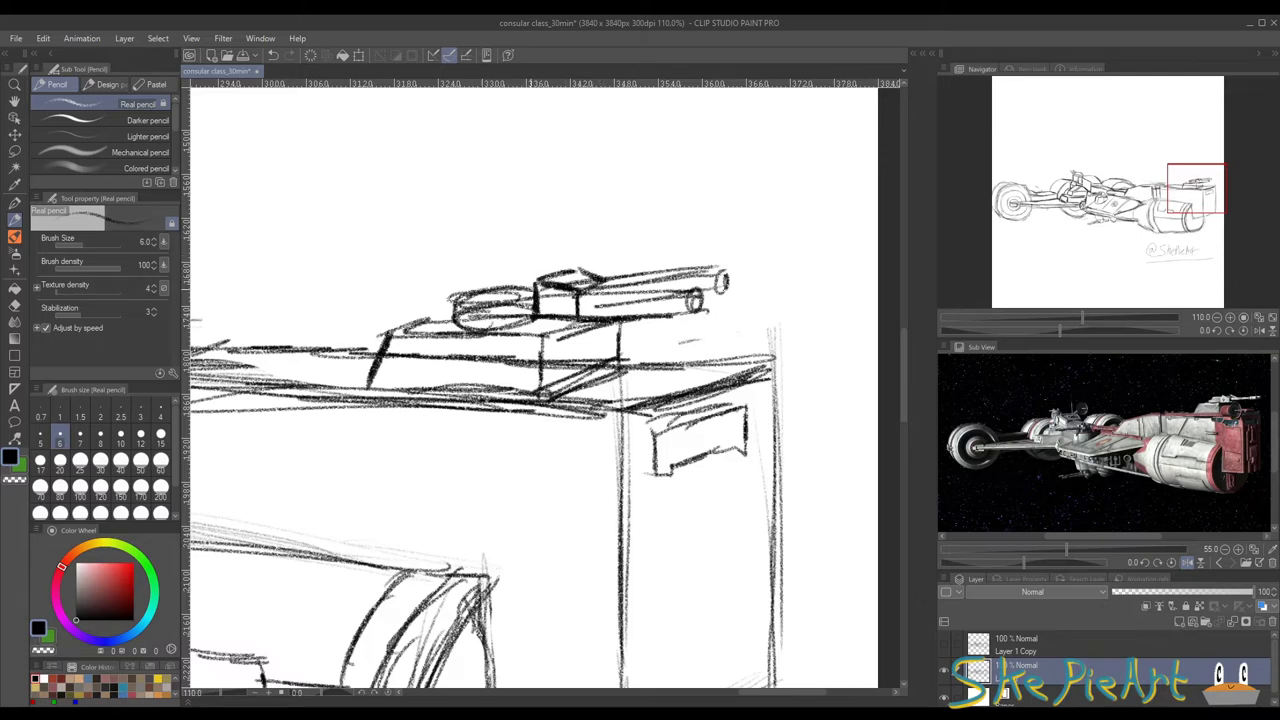
Step: Erase the rear turret's disc and redraw it as a flatter elliptical base on the platform
left_click(15, 302)
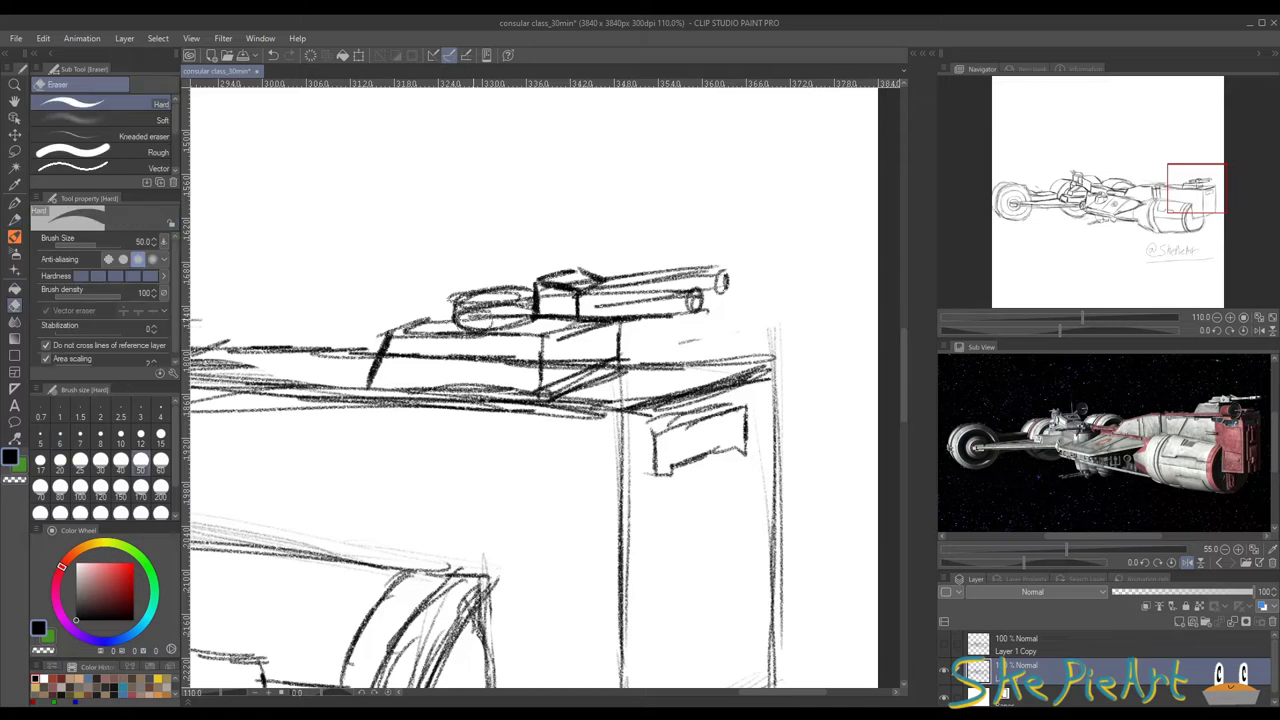
left_click_drag(460, 315, 510, 292)
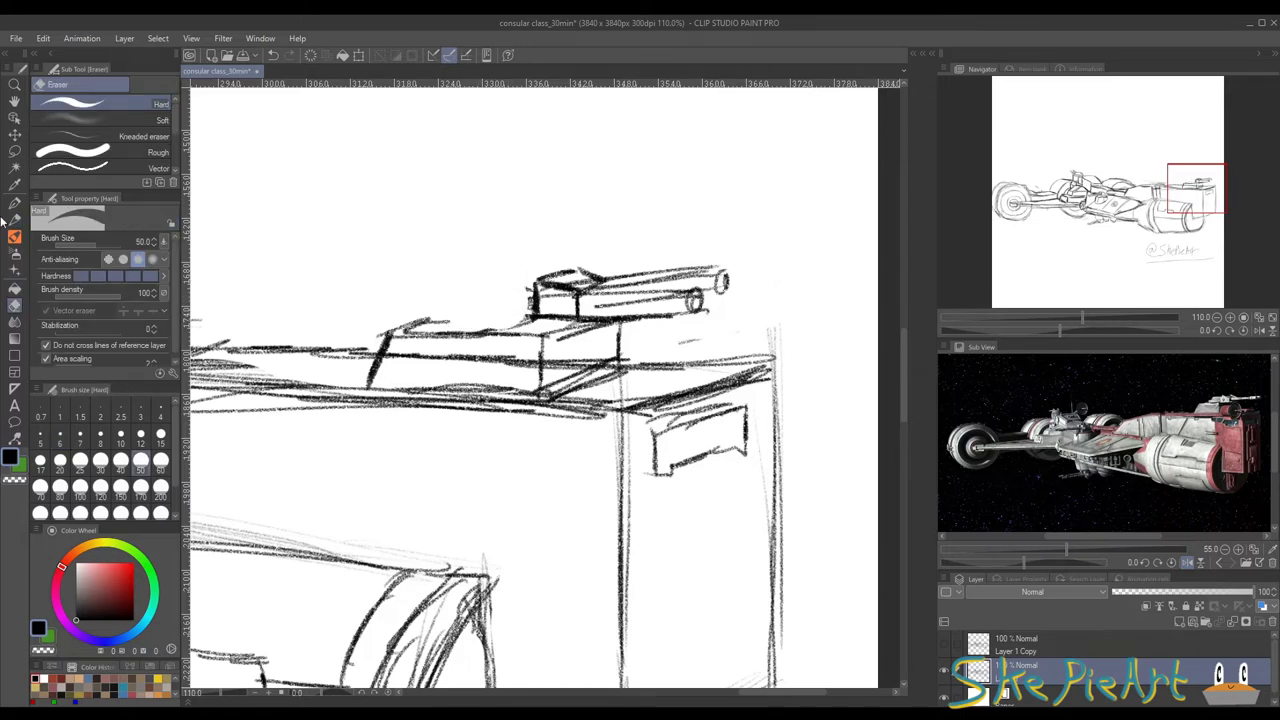
left_click(14, 219)
left_click_drag(436, 333, 519, 330)
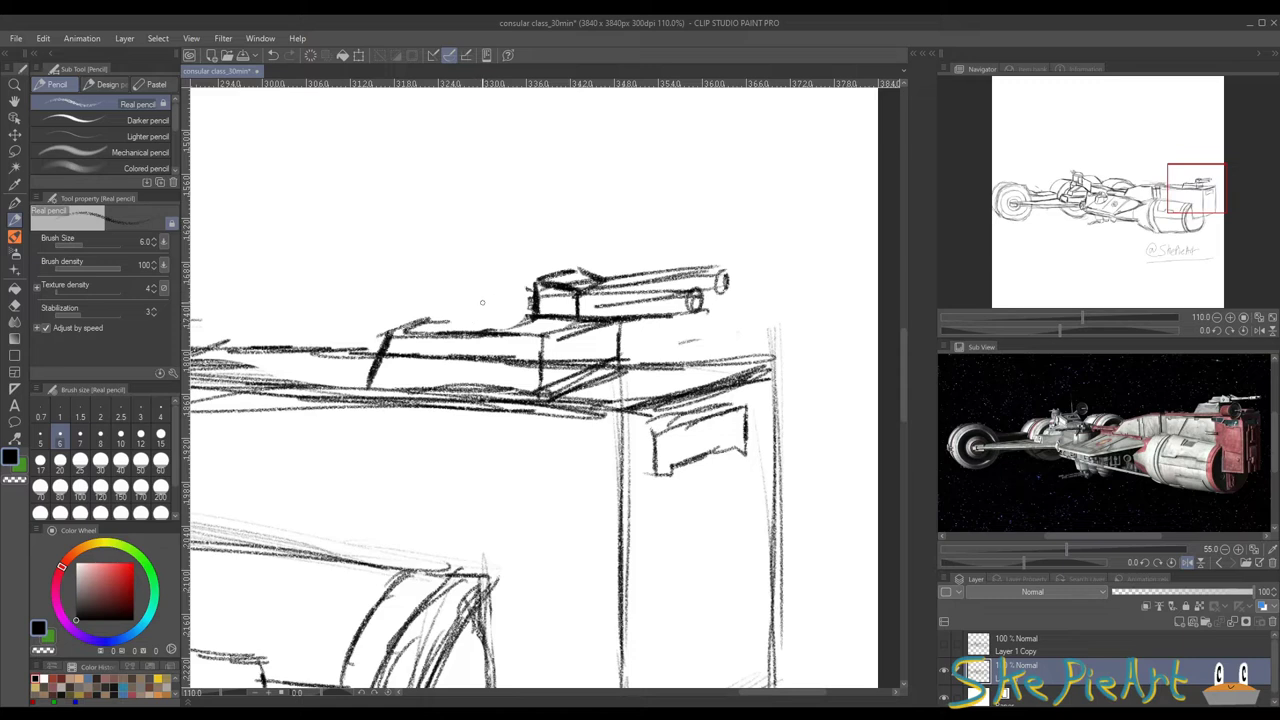
mouse_move(526, 314)
left_mouse_down()
mouse_move(450, 315)
mouse_move(536, 325)
mouse_move(442, 318)
mouse_move(528, 326)
mouse_move(530, 312)
left_mouse_up()
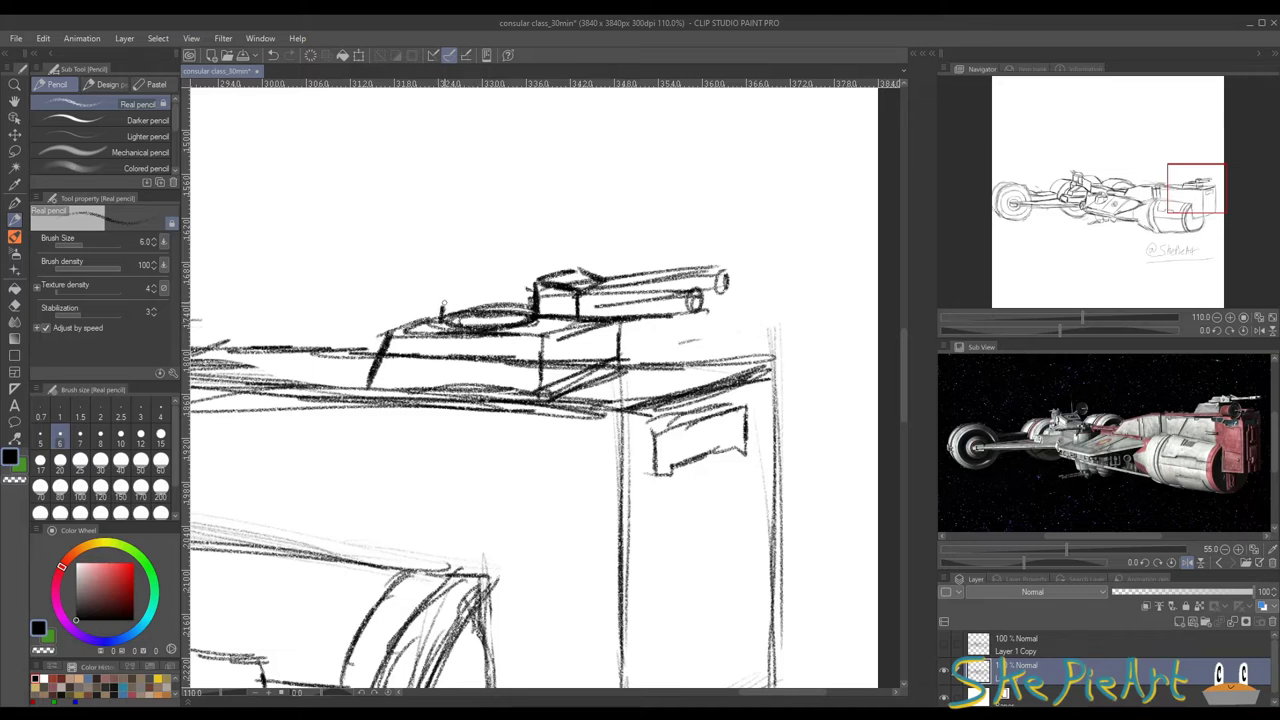
Step: Build a stepped turret body above the elliptical base and cap it with a rounded top
left_click_drag(444, 303, 532, 302)
mouse_move(455, 297)
left_mouse_down()
mouse_move(460, 284)
mouse_move(540, 287)
left_mouse_up()
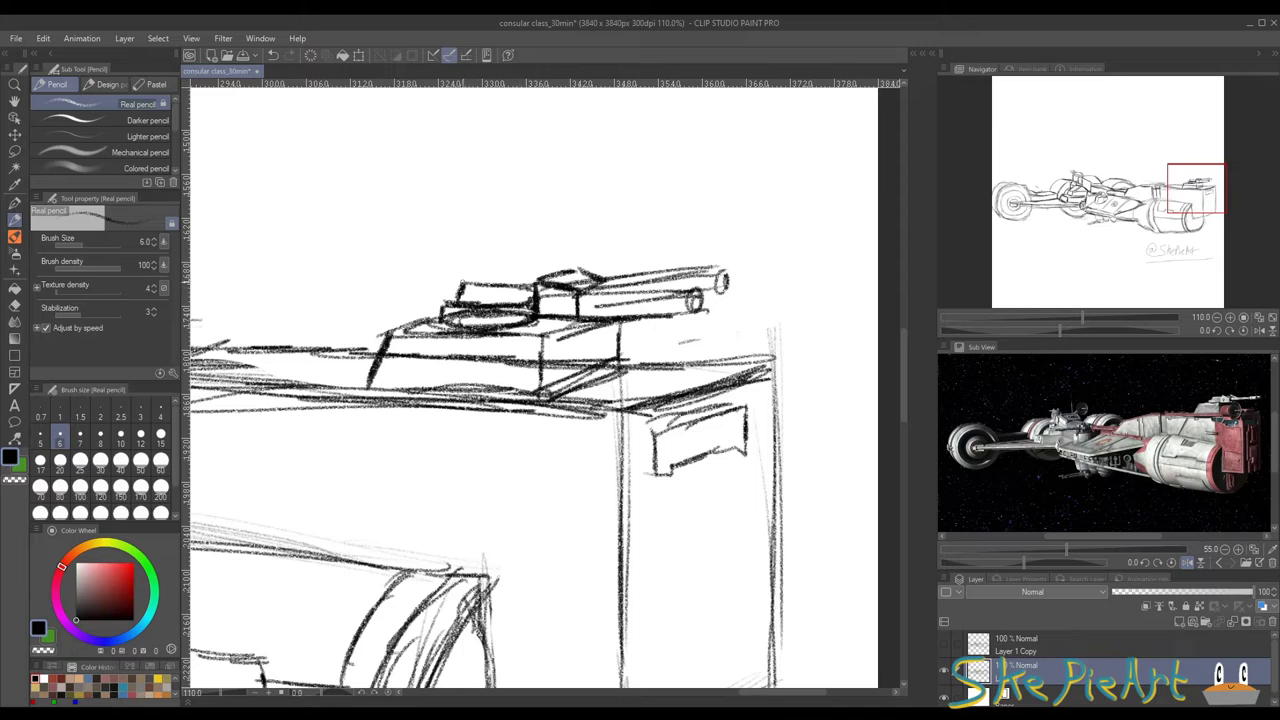
mouse_move(462, 284)
left_mouse_down()
mouse_move(542, 276)
mouse_move(444, 285)
left_mouse_up()
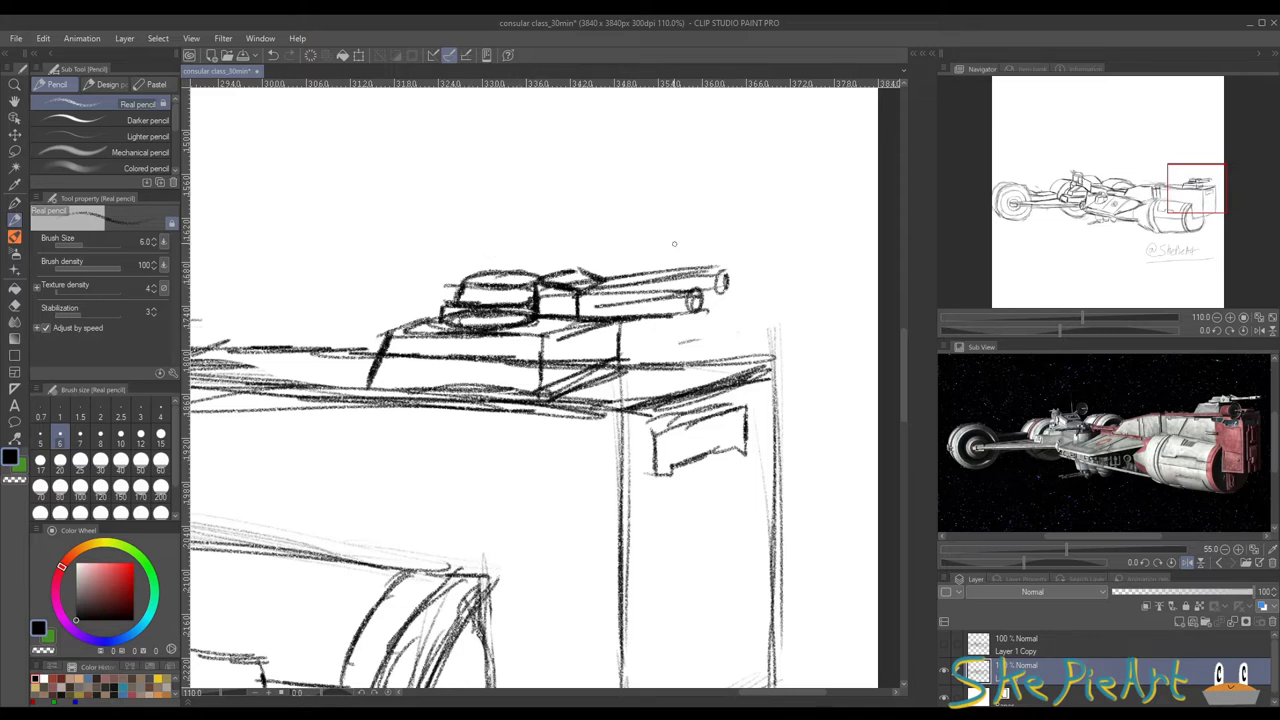
Step: Darken the rear turret's barrels and muzzles and add a ring detail near the lower barrel's end
left_click_drag(674, 243, 551, 253)
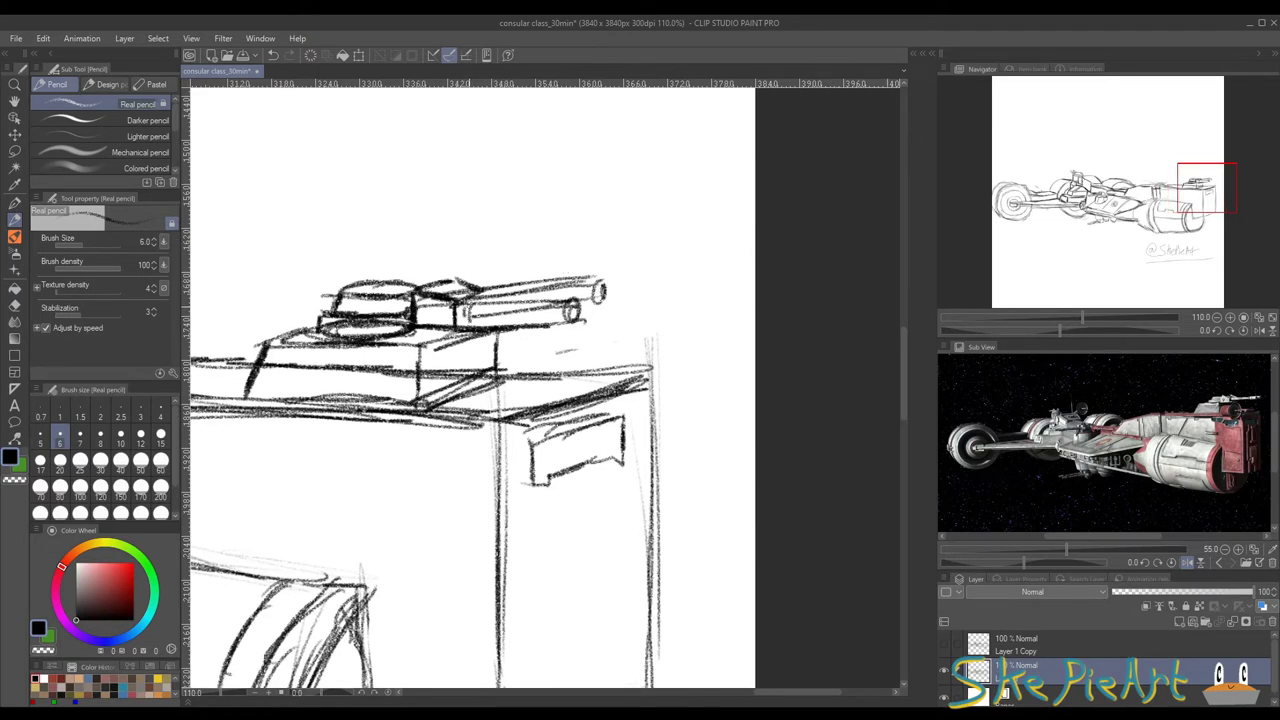
mouse_move(472, 326)
left_mouse_down()
mouse_move(470, 305)
mouse_move(597, 299)
left_mouse_up()
mouse_move(476, 328)
left_mouse_down()
mouse_move(598, 321)
mouse_move(580, 317)
mouse_move(604, 298)
mouse_move(508, 290)
mouse_move(566, 302)
left_mouse_up()
left_click_drag(517, 349, 545, 322)
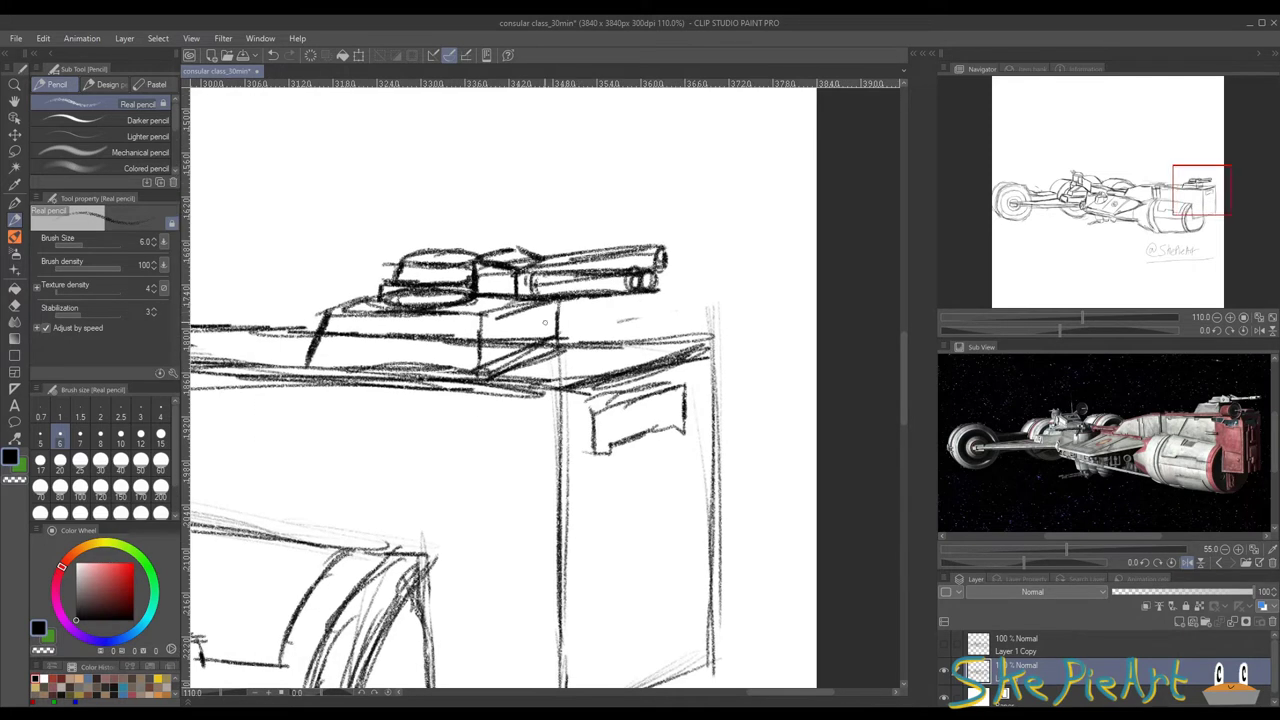
Step: Draw a bottle-shaped panel outline on the rear face of the engine block, beneath the notched upper panel
left_click(14, 304)
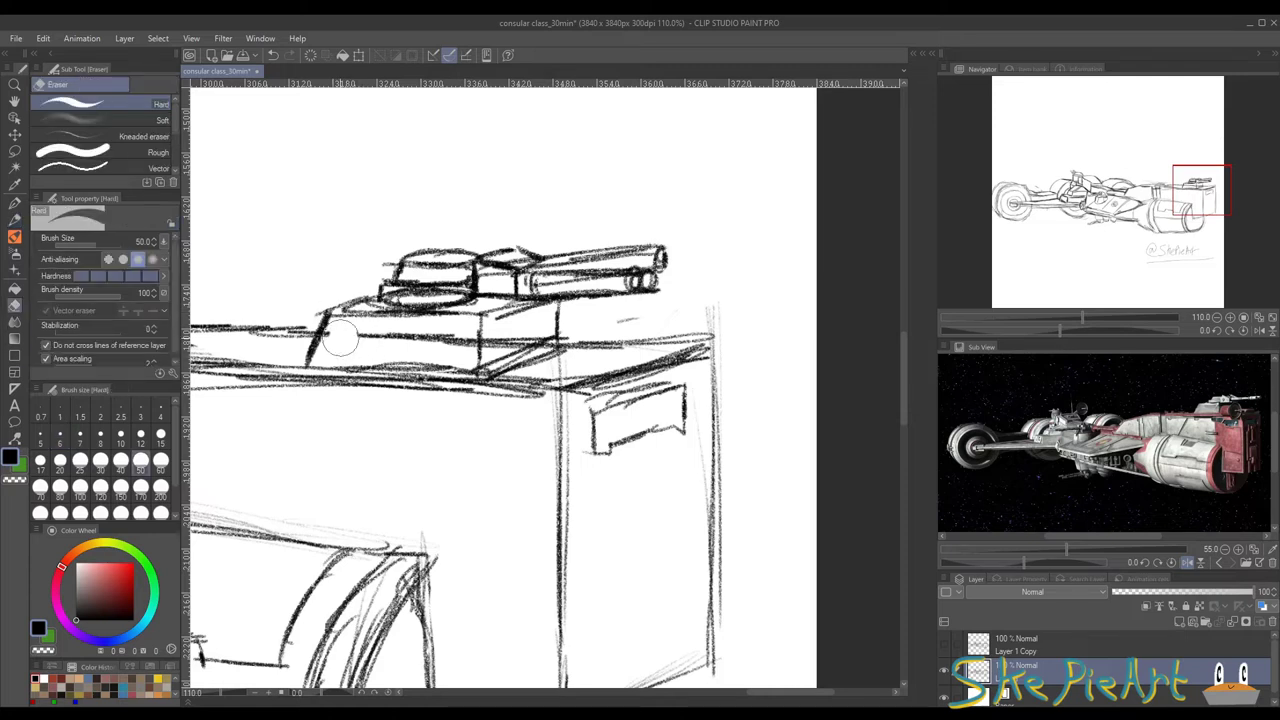
mouse_move(435, 340)
left_mouse_down()
mouse_move(550, 335)
mouse_move(540, 339)
mouse_move(509, 197)
left_mouse_up()
left_click(14, 219)
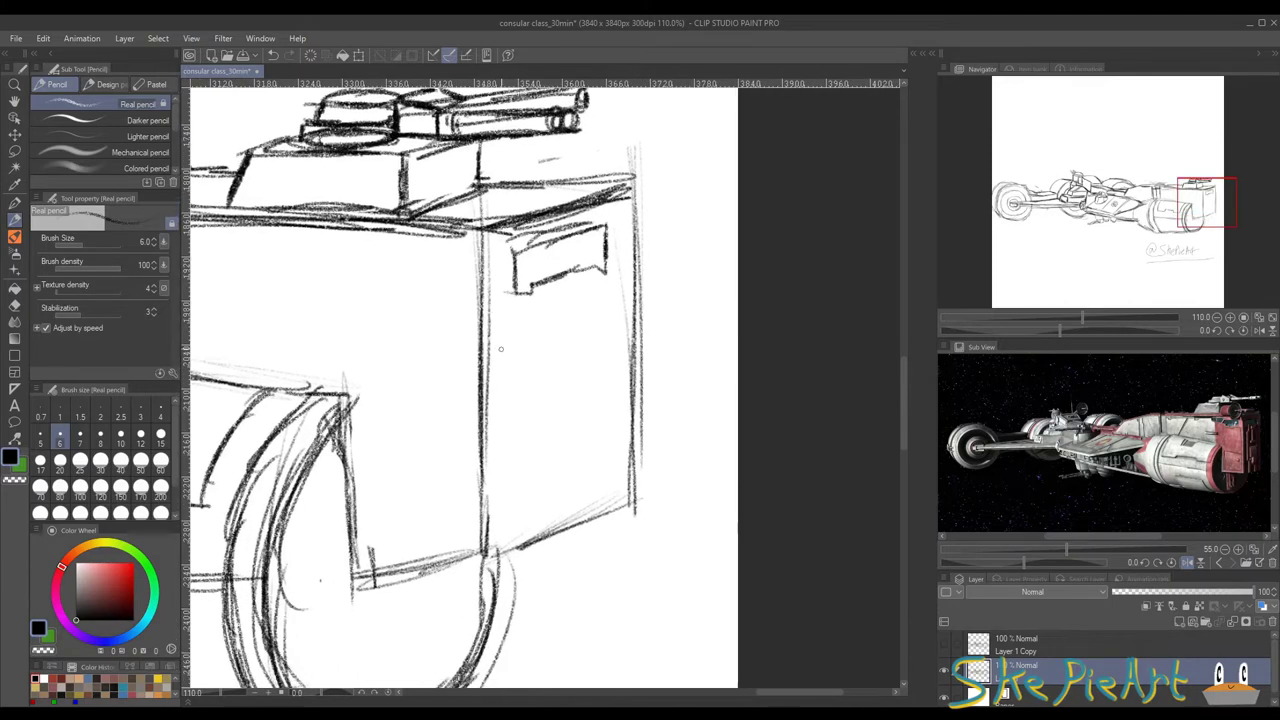
mouse_move(546, 290)
left_mouse_down()
mouse_move(529, 478)
mouse_move(598, 458)
left_mouse_up()
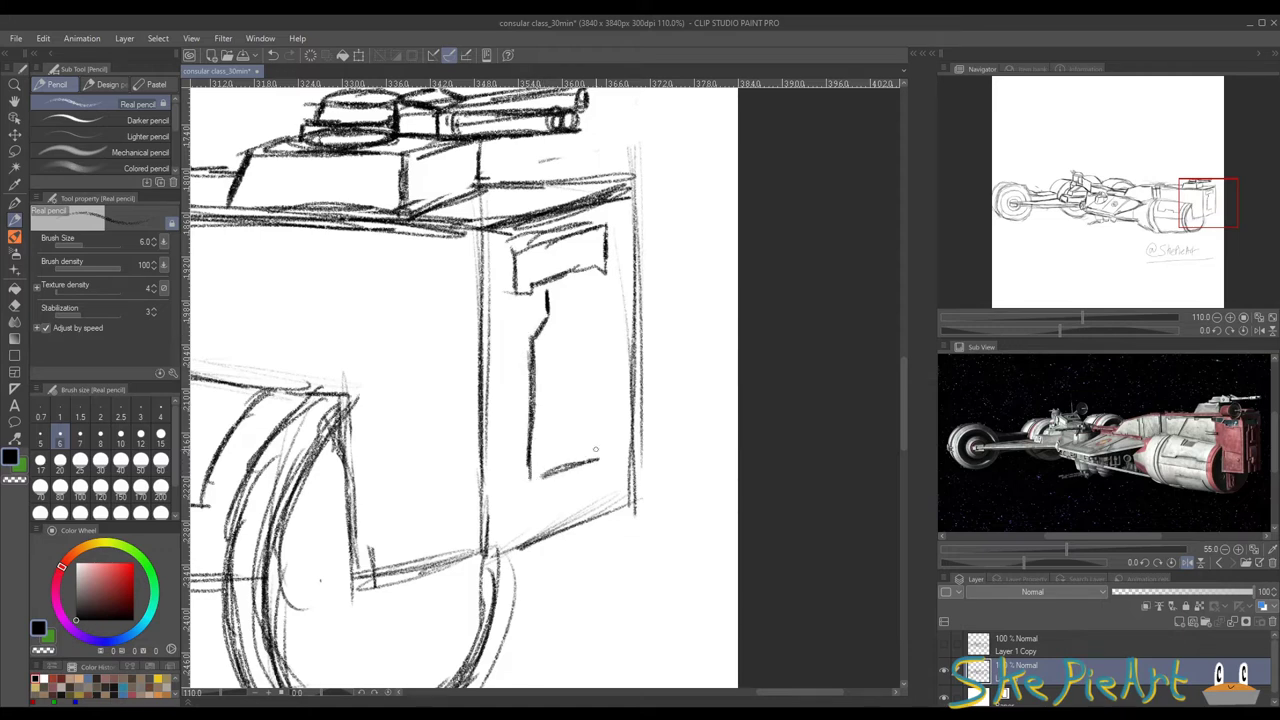
mouse_move(598, 356)
left_mouse_down()
mouse_move(599, 468)
mouse_move(597, 318)
mouse_move(545, 280)
mouse_move(578, 282)
mouse_move(546, 302)
mouse_move(527, 342)
mouse_move(522, 478)
mouse_move(534, 476)
left_mouse_up()
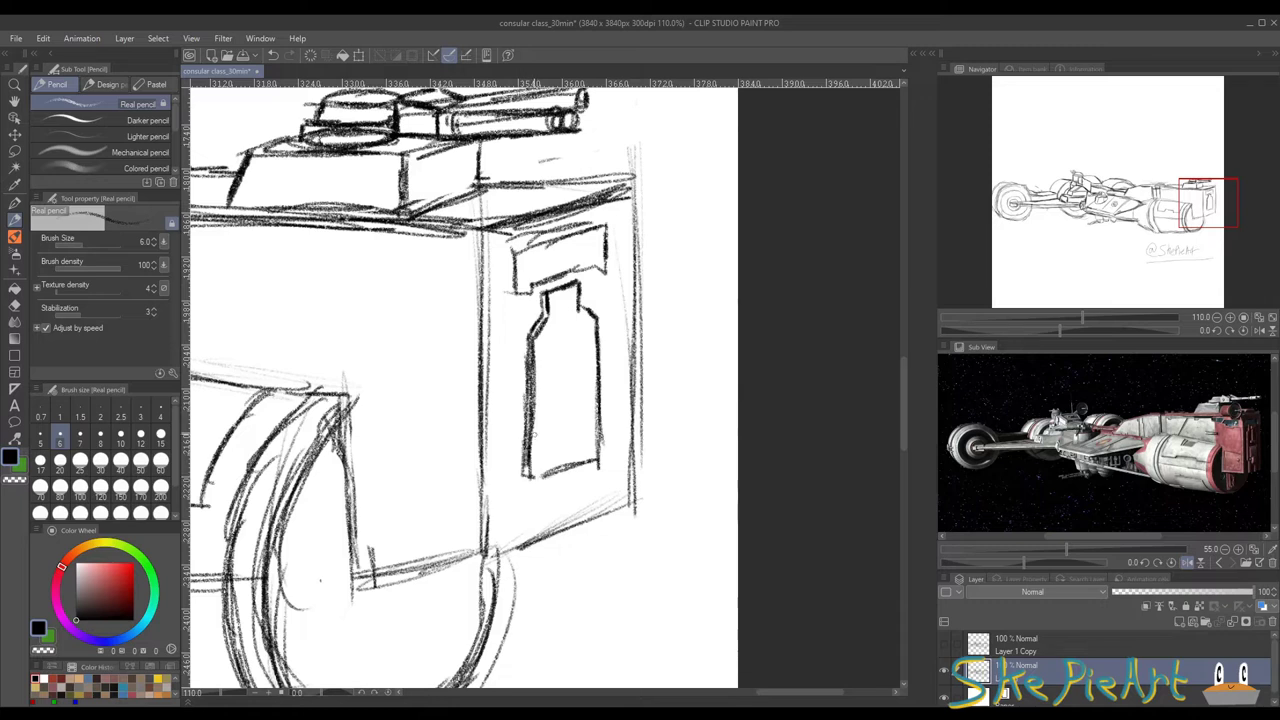
Step: Add an I-shaped detail and a small box with a crossbar inside the bottle-shaped rear panel
left_click_drag(536, 378, 514, 370)
left_click_drag(537, 320, 539, 372)
left_click_drag(546, 318, 547, 360)
left_click_drag(546, 332, 546, 364)
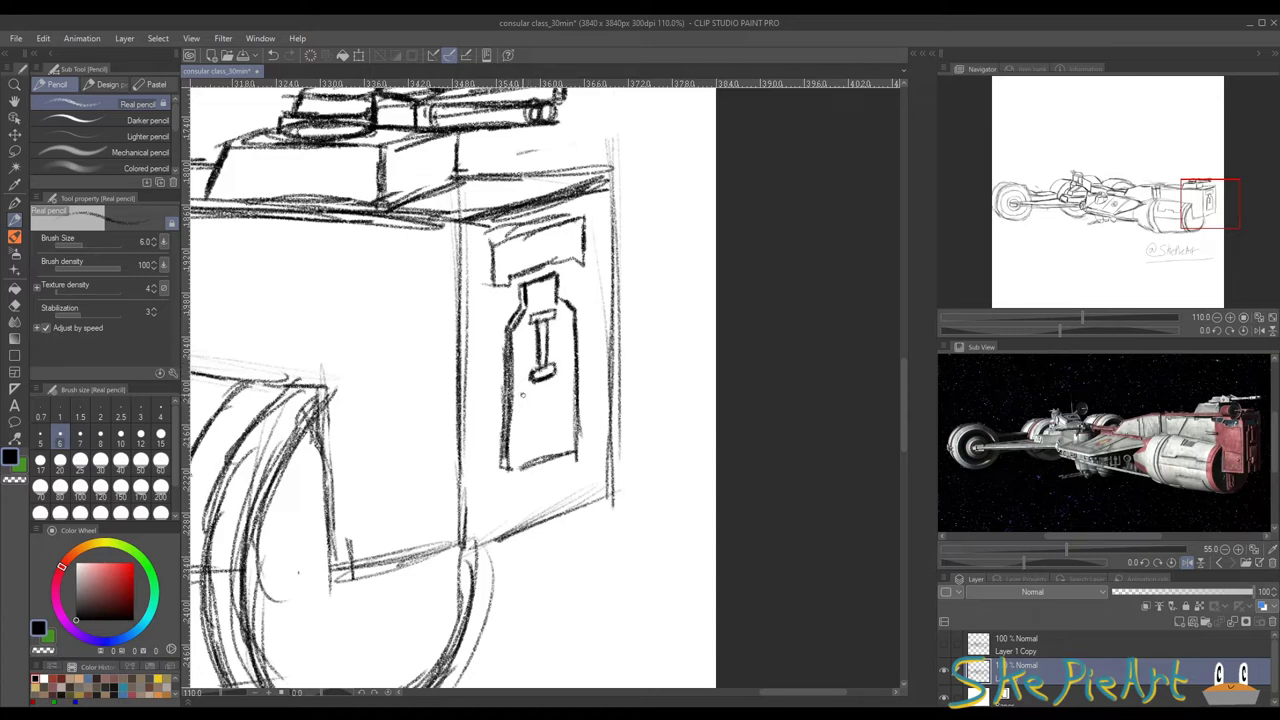
left_click_drag(533, 406, 535, 454)
left_click_drag(534, 418, 536, 456)
left_click_drag(523, 400, 524, 463)
mouse_move(523, 405)
left_mouse_down()
mouse_move(524, 452)
mouse_move(565, 389)
mouse_move(567, 403)
left_mouse_up()
mouse_move(563, 399)
left_mouse_down()
mouse_move(561, 457)
mouse_move(562, 444)
mouse_move(522, 518)
left_mouse_up()
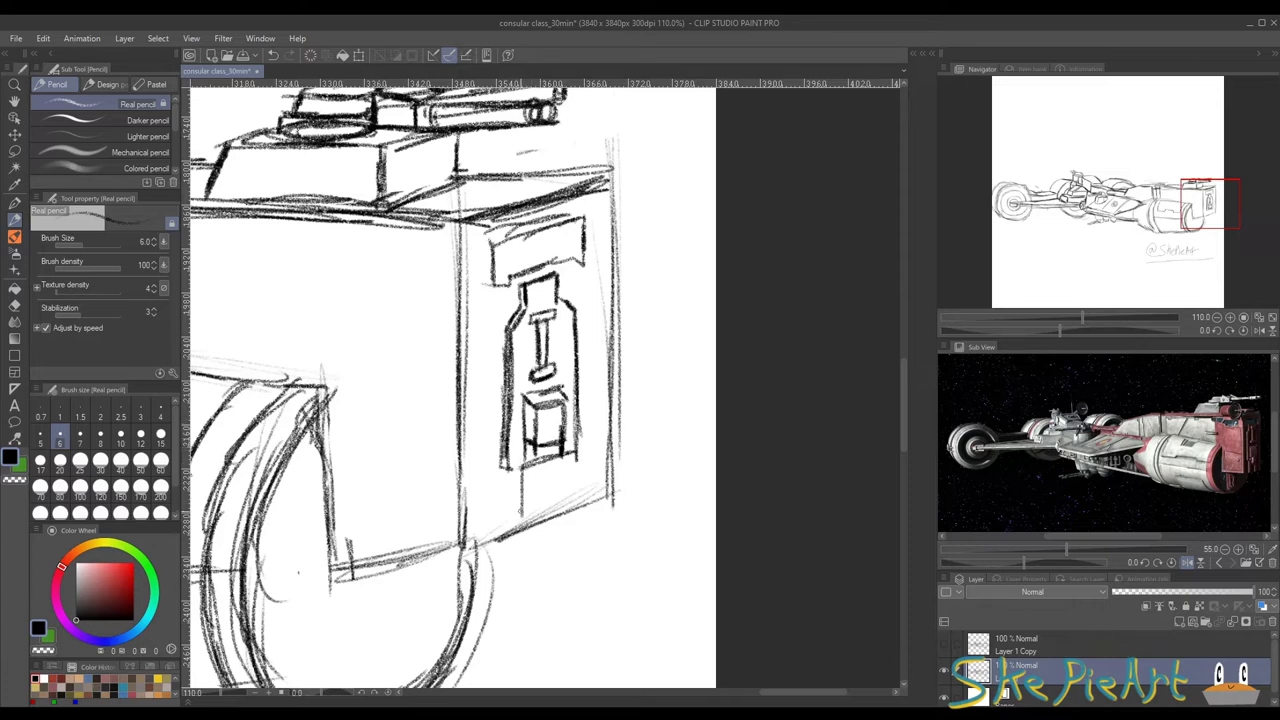
Step: Draw two narrow vertical strips from the base of the bottle-shaped panel down to the block's lower edge
left_click_drag(520, 470, 520, 530)
mouse_move(532, 464)
left_mouse_down()
mouse_move(532, 532)
mouse_move(559, 520)
left_mouse_up()
left_click_drag(568, 456, 556, 520)
left_click_drag(517, 464, 516, 522)
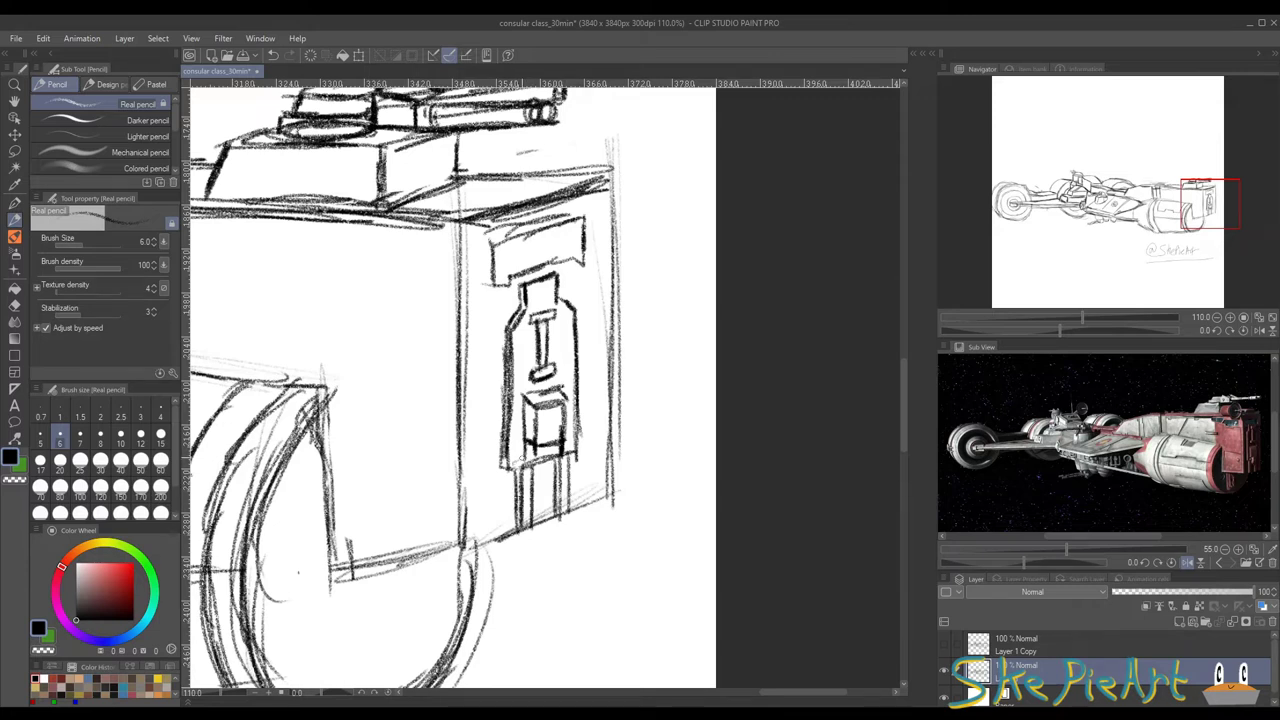
left_click_drag(520, 464, 572, 453)
mouse_move(508, 534)
left_mouse_down()
mouse_move(486, 541)
mouse_move(538, 507)
left_mouse_up()
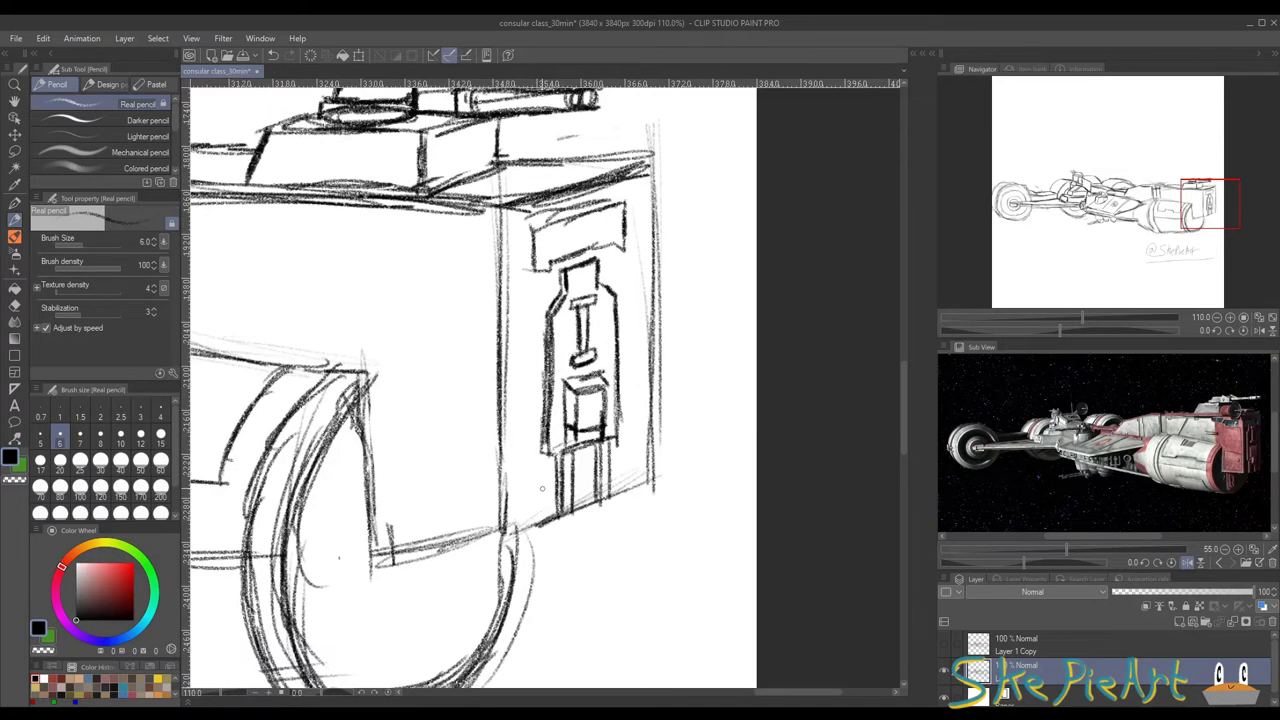
Step: Draw two angular panels near the upper edge of the engine block's side, beneath the turret platform
left_click_drag(501, 423, 515, 422)
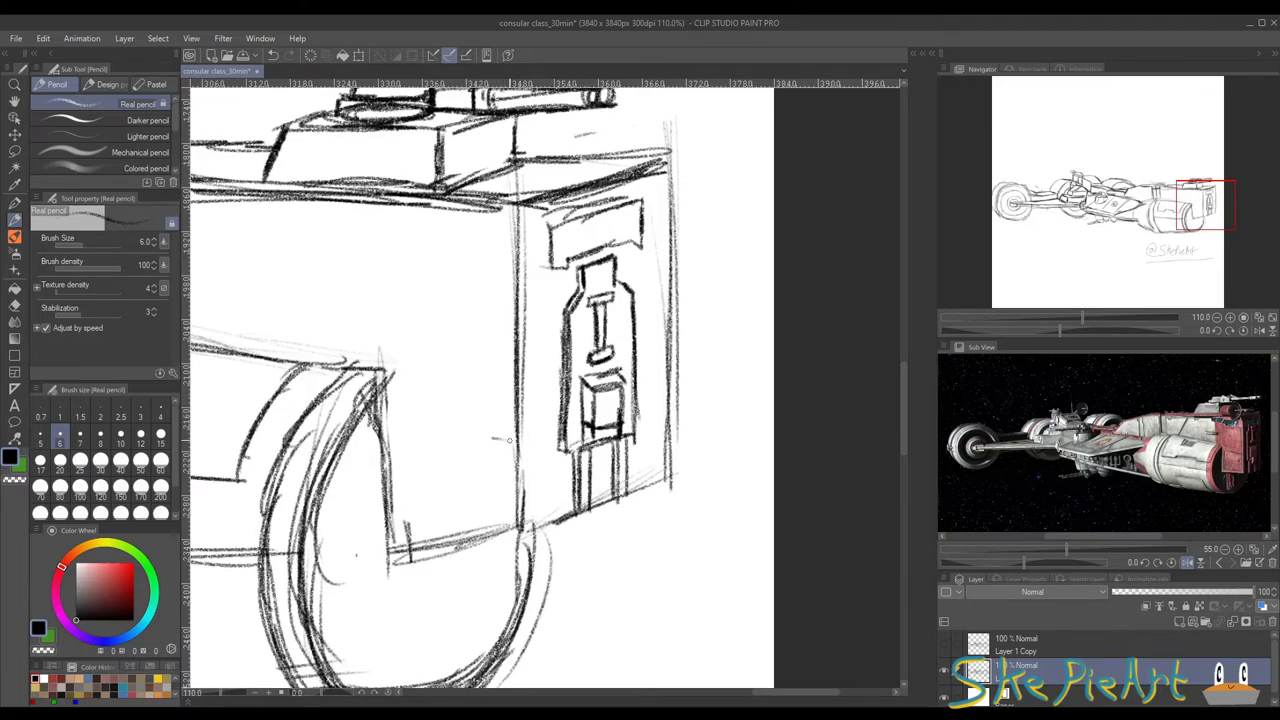
mouse_move(500, 272)
left_mouse_down()
mouse_move(551, 303)
mouse_move(515, 264)
mouse_move(487, 258)
mouse_move(463, 259)
mouse_move(438, 290)
mouse_move(501, 317)
mouse_move(553, 298)
left_mouse_up()
mouse_move(460, 256)
left_mouse_down()
mouse_move(424, 277)
mouse_move(455, 248)
mouse_move(375, 249)
mouse_move(379, 266)
mouse_move(441, 289)
left_mouse_up()
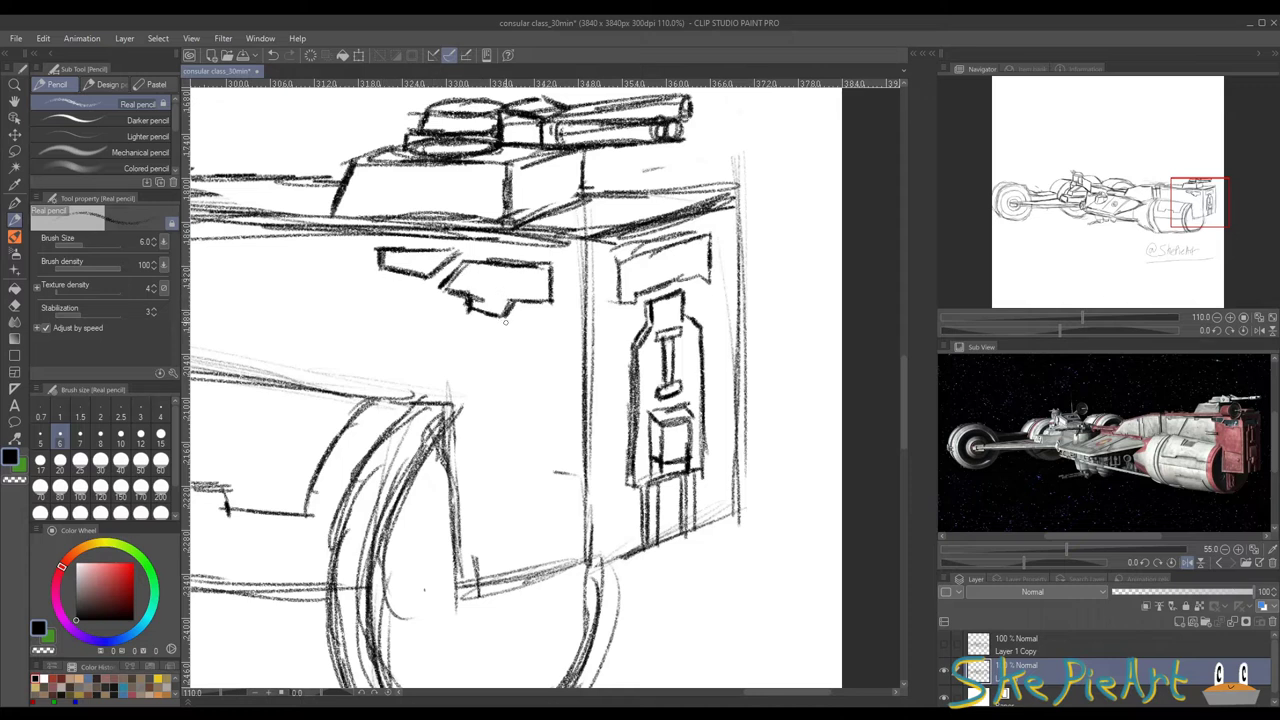
Step: Outline the panel edge along the block's rear corner and add a notched lower panel with a small round port
mouse_move(520, 309)
left_mouse_down()
mouse_move(555, 310)
mouse_move(570, 416)
left_mouse_up()
left_click_drag(570, 330, 572, 474)
left_click_drag(568, 400, 566, 540)
left_click_drag(568, 486, 568, 548)
mouse_move(478, 565)
left_mouse_down()
mouse_move(532, 553)
mouse_move(500, 565)
mouse_move(570, 544)
left_mouse_up()
mouse_move(562, 455)
left_mouse_down()
mouse_move(476, 442)
mouse_move(475, 484)
mouse_move(545, 501)
mouse_move(541, 483)
left_mouse_up()
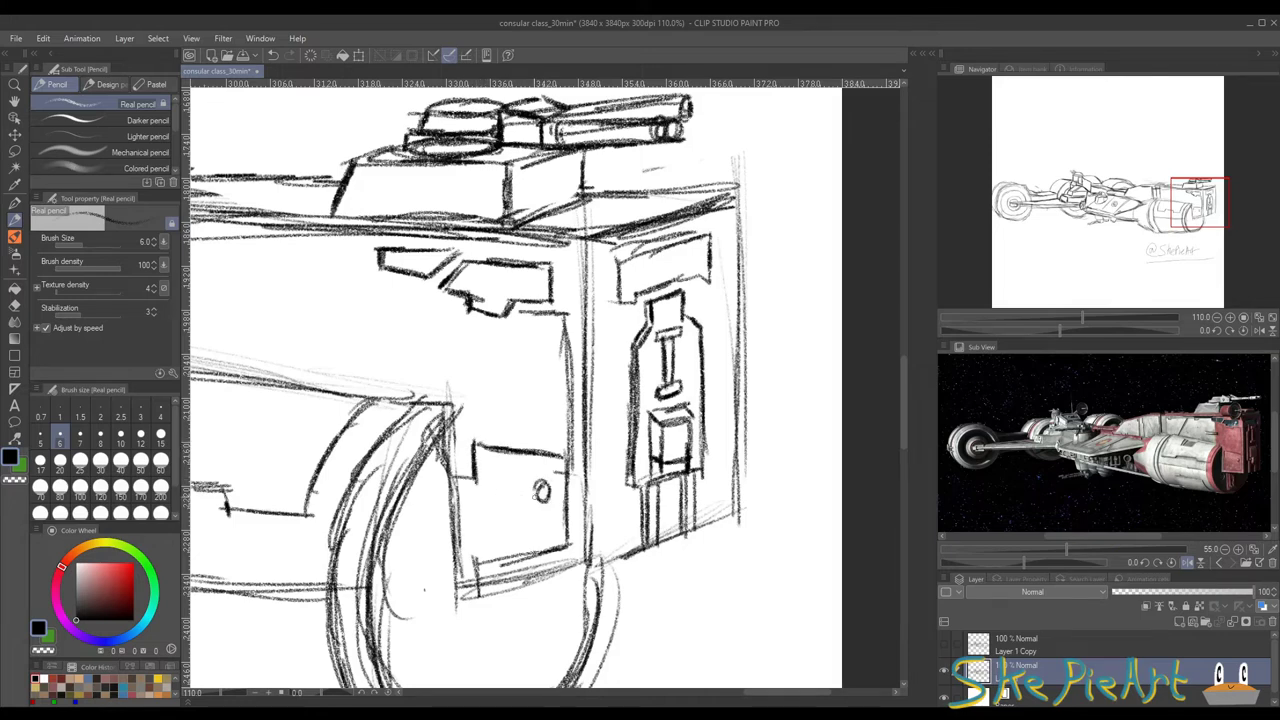
Step: Draw a narrow split rectangle on the block's side and a vertical seam from the angular panels to the engine drum
left_click_drag(383, 326, 461, 352)
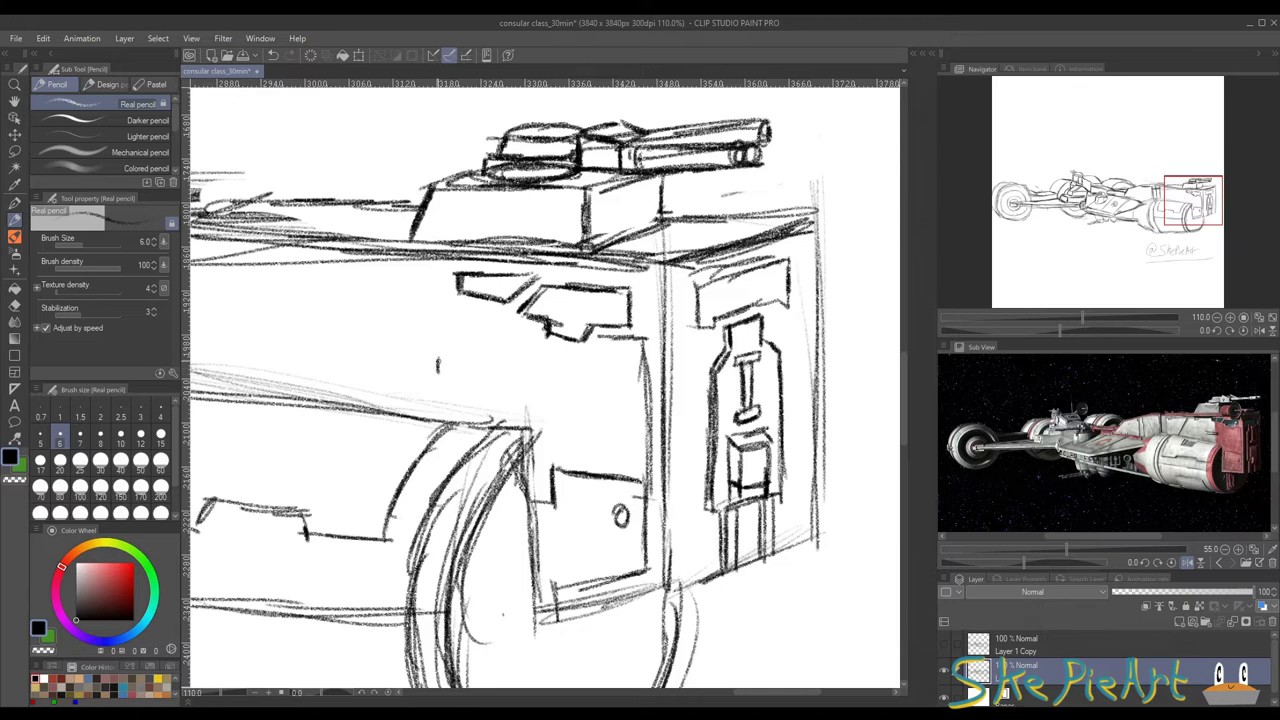
left_click_drag(402, 355, 492, 358)
left_click_drag(392, 368, 488, 371)
left_click_drag(485, 372, 484, 357)
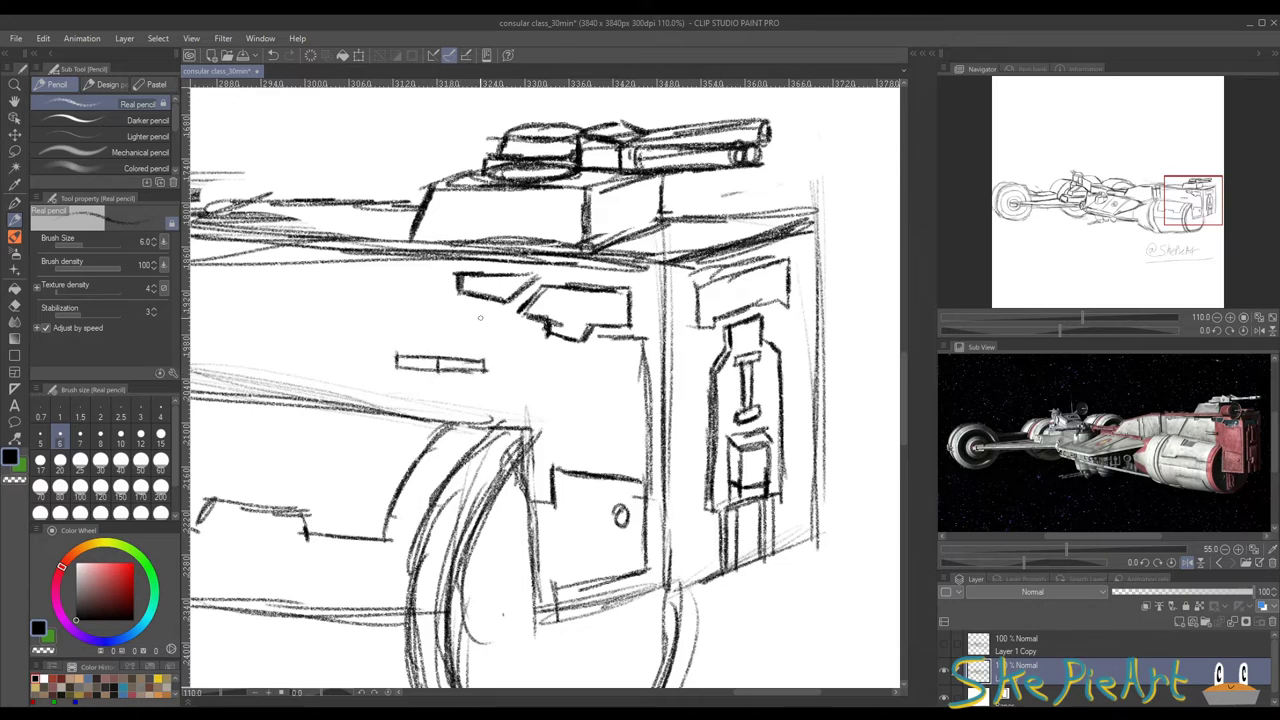
left_click_drag(471, 309, 480, 432)
mouse_move(478, 376)
left_mouse_down()
mouse_move(481, 434)
mouse_move(441, 487)
left_mouse_up()
left_click_drag(482, 442, 435, 502)
mouse_move(521, 371)
left_mouse_down()
mouse_move(611, 289)
mouse_move(564, 303)
left_mouse_up()
Step: Erase the stray sketch lines inside and around the outer curve of the engine drum's rear rim
key("e")
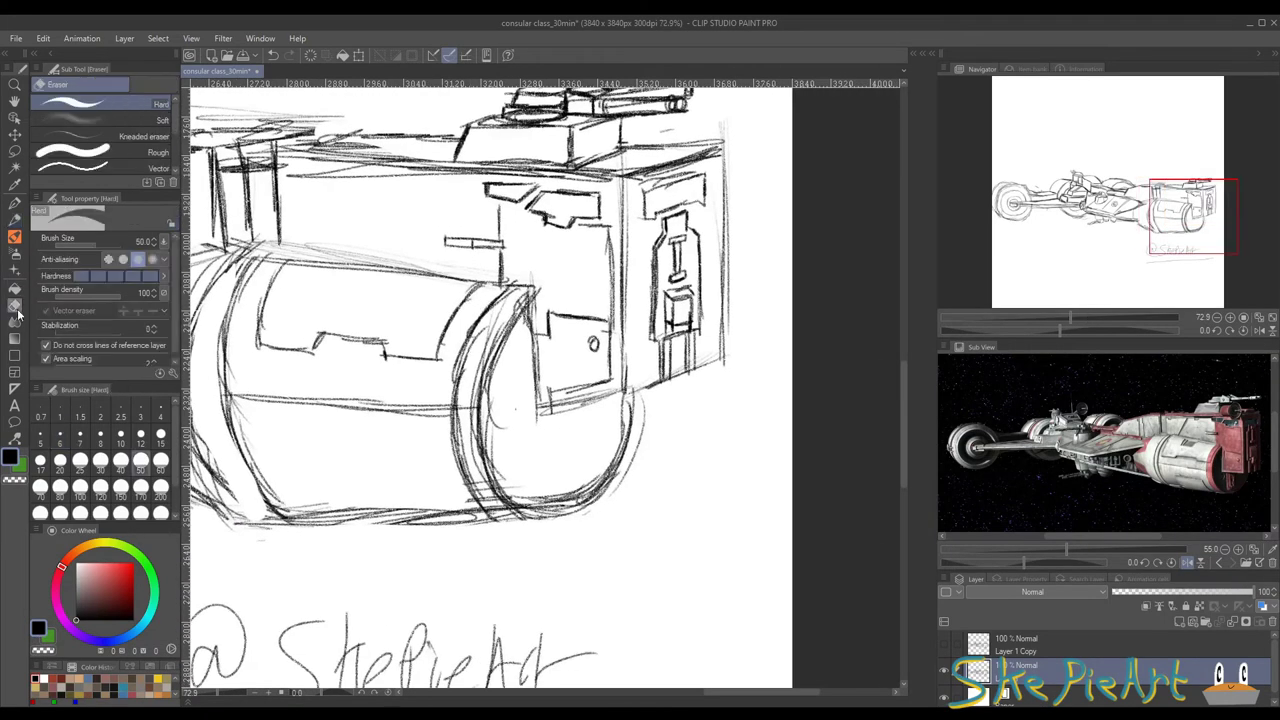
mouse_move(510, 308)
left_mouse_down()
mouse_move(480, 373)
mouse_move(495, 320)
mouse_move(480, 353)
mouse_move(470, 446)
mouse_move(495, 490)
mouse_move(506, 392)
mouse_move(511, 452)
mouse_move(505, 443)
mouse_move(574, 467)
left_mouse_up()
mouse_move(651, 423)
left_mouse_down()
mouse_move(600, 508)
mouse_move(476, 536)
mouse_move(602, 521)
mouse_move(546, 467)
mouse_move(512, 492)
mouse_move(558, 511)
left_mouse_up()
key("p")
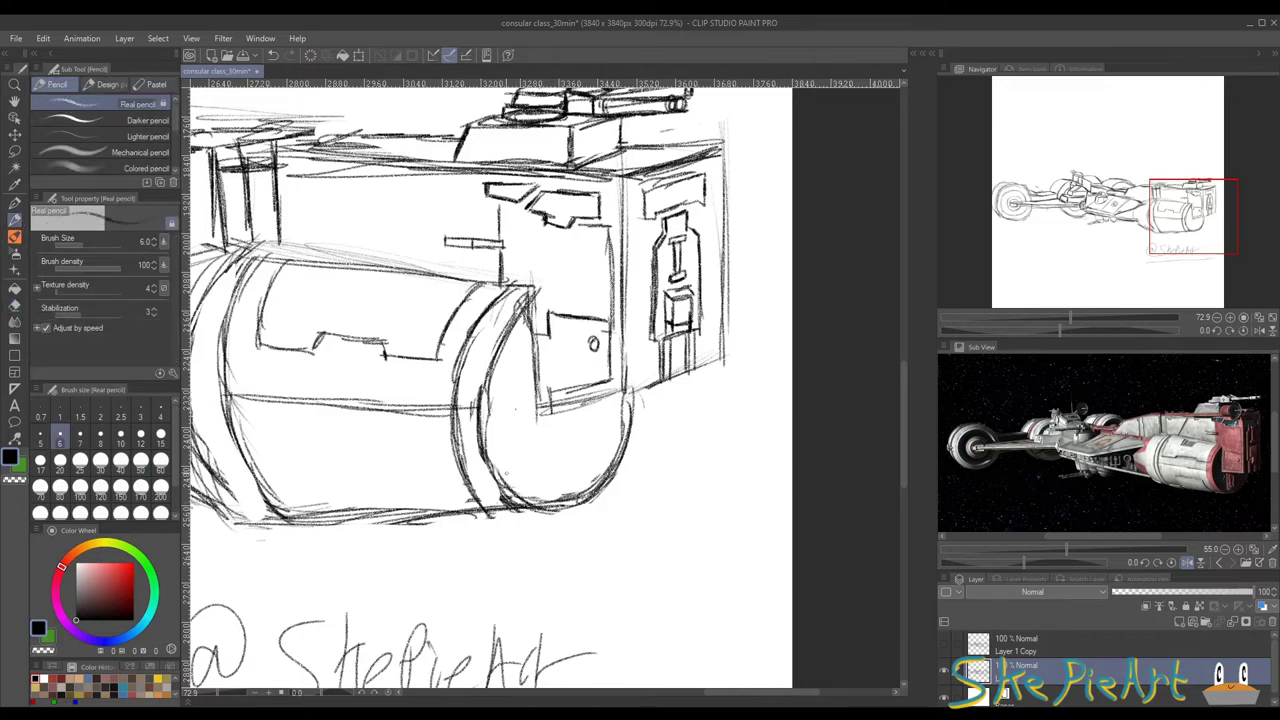
Step: Clean up and redraw the lower contour of the engine drum and its front rim
mouse_move(466, 472)
left_mouse_down()
mouse_move(504, 510)
mouse_move(463, 495)
mouse_move(493, 487)
mouse_move(461, 484)
mouse_move(621, 472)
left_mouse_up()
key("e")
left_click(14, 220)
left_click_drag(378, 450, 414, 500)
left_click_drag(366, 426, 412, 498)
left_click_drag(374, 434, 430, 500)
mouse_move(336, 460)
left_mouse_down()
mouse_move(406, 496)
mouse_move(382, 486)
left_mouse_up()
left_click_drag(270, 426, 380, 482)
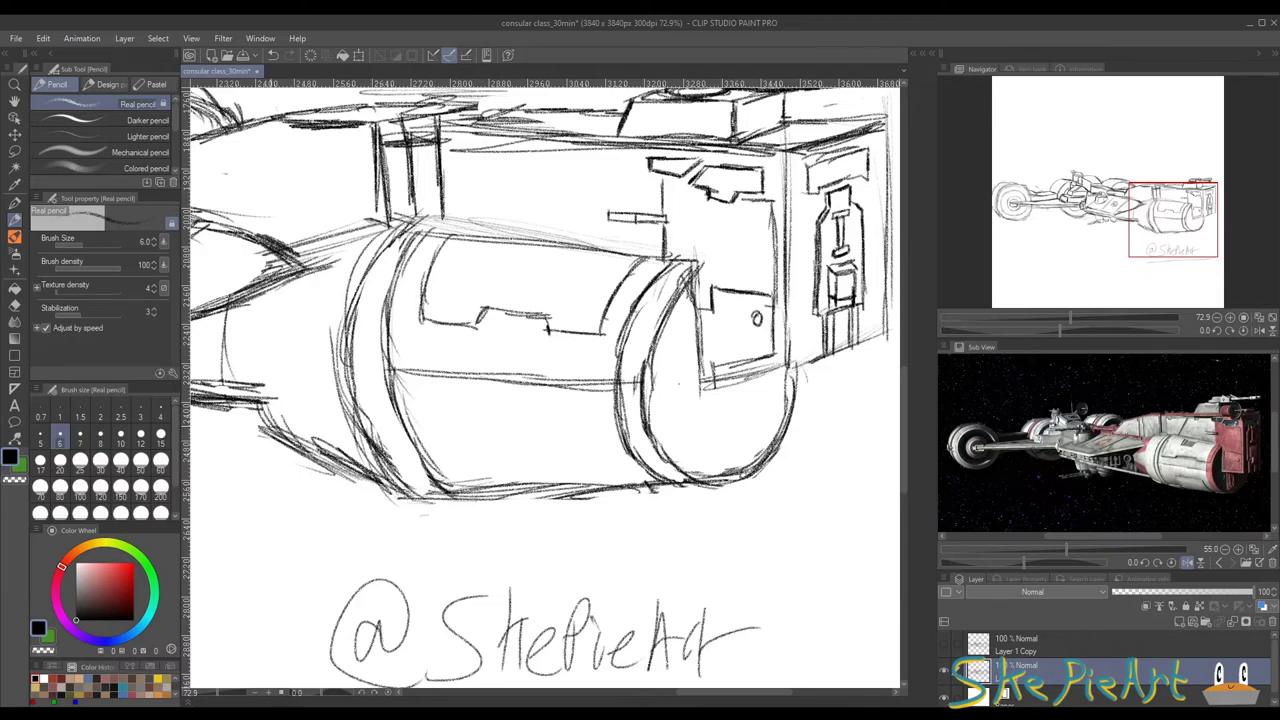
Step: Reinforce the lower contour of the tapered section in front of the engine drum
left_click_drag(311, 454, 355, 471)
left_click_drag(308, 410, 326, 449)
mouse_move(305, 410)
left_mouse_down()
mouse_move(331, 456)
mouse_move(419, 471)
mouse_move(493, 458)
left_mouse_up()
left_click_drag(432, 410, 456, 434)
mouse_move(426, 404)
left_mouse_down()
mouse_move(460, 434)
mouse_move(452, 424)
left_mouse_up()
Step: Darken the front lower edge of the wedge-shaped mid-hull plate up to its pointed corner
mouse_move(323, 356)
left_mouse_down()
mouse_move(592, 380)
mouse_move(583, 323)
mouse_move(611, 329)
left_mouse_up()
scroll(590, 378, "down", 3)
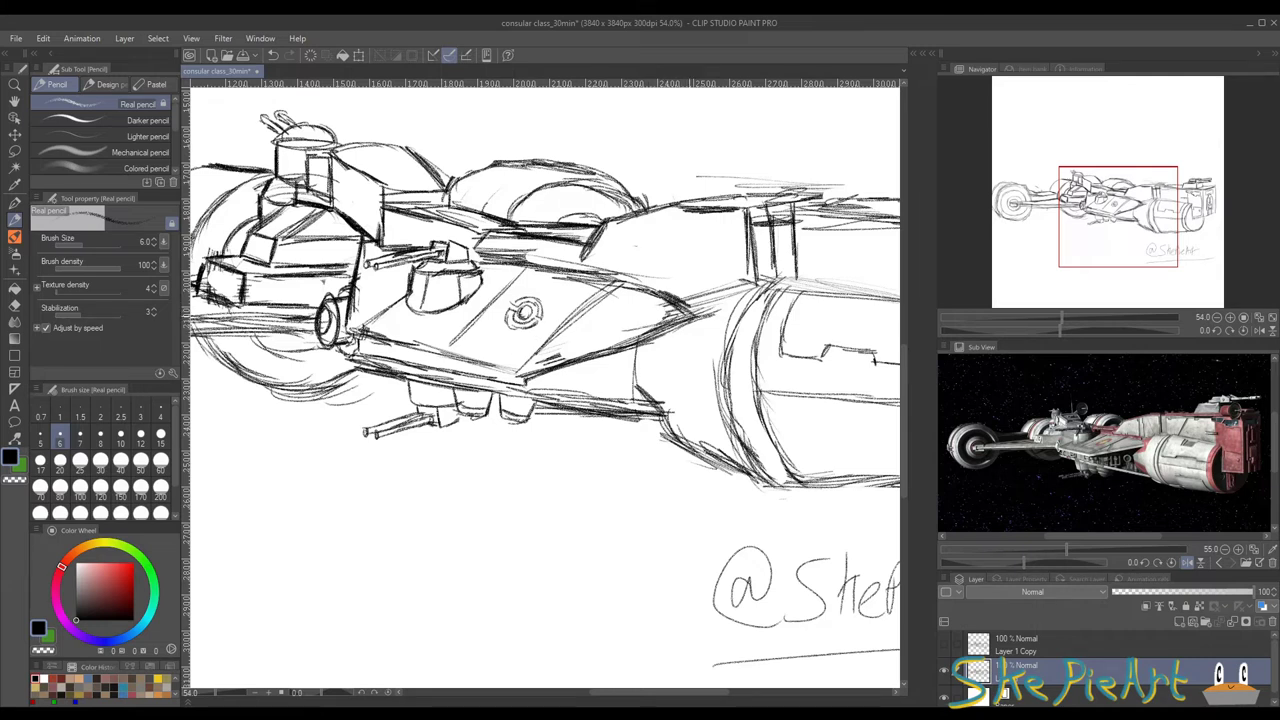
mouse_move(569, 349)
left_mouse_down()
mouse_move(683, 317)
mouse_move(651, 329)
left_mouse_up()
mouse_move(511, 365)
left_mouse_down()
mouse_move(619, 337)
mouse_move(394, 379)
mouse_move(489, 359)
left_mouse_up()
scroll(394, 379, "up", 3)
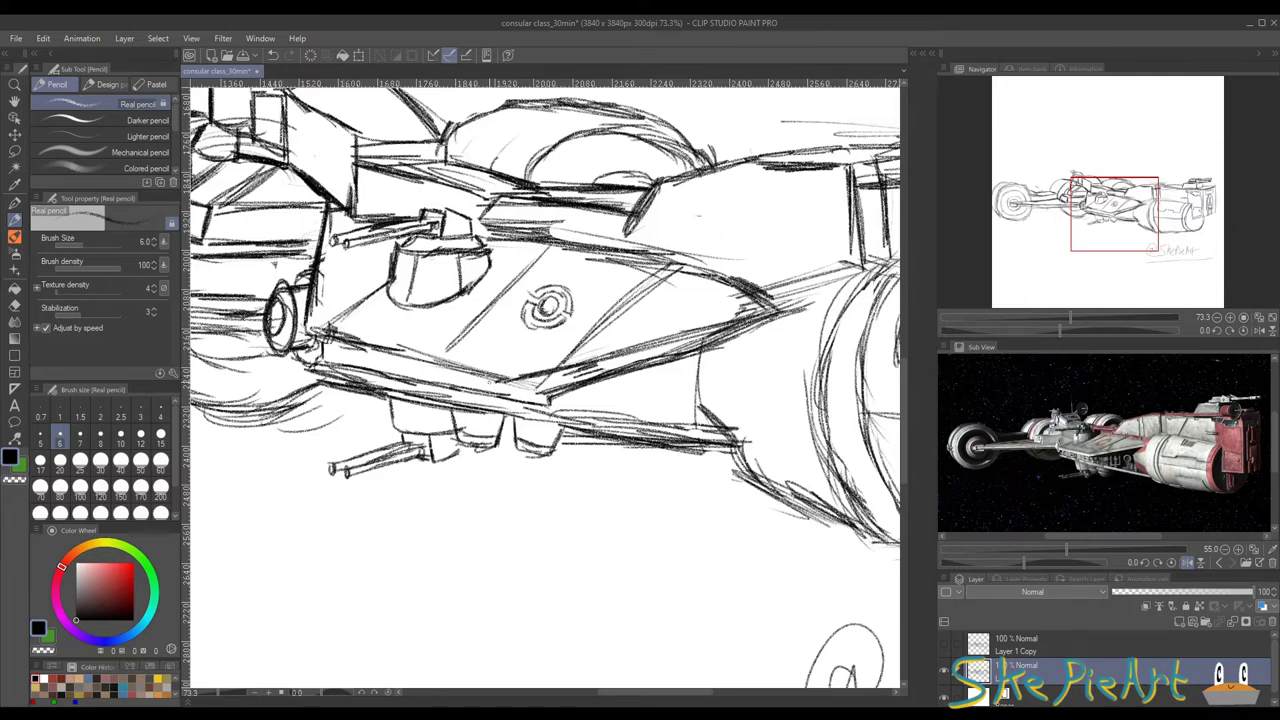
left_click_drag(326, 332, 460, 382)
left_click_drag(368, 346, 480, 387)
left_click_drag(453, 377, 485, 389)
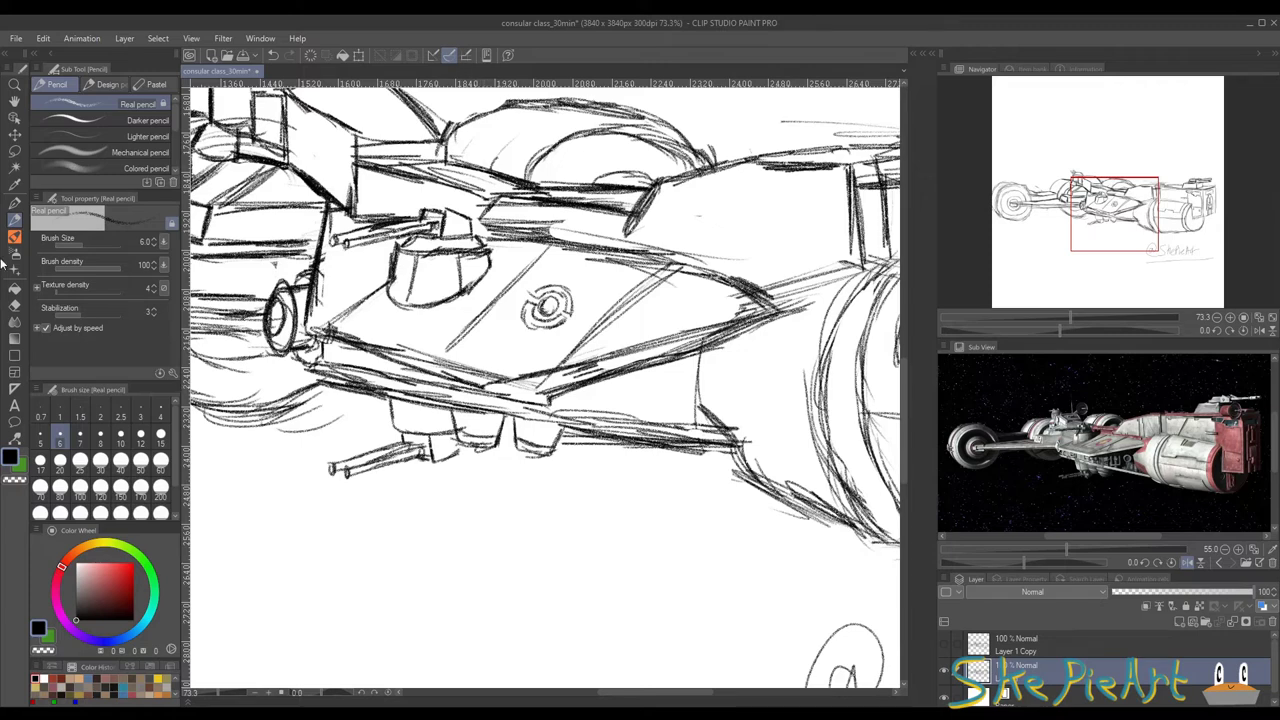
Step: Erase the doubled line beneath the wedge plate's rear edge and redraw the plate's edge
left_click(14, 304)
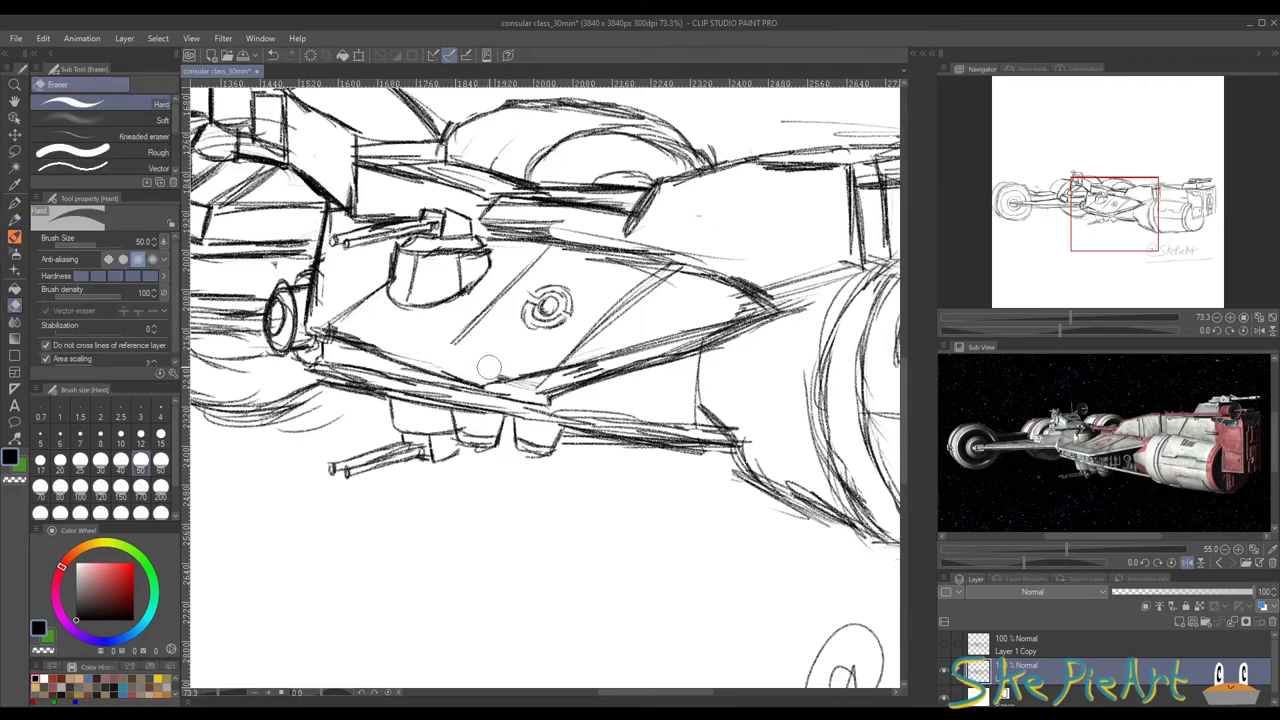
mouse_move(489, 367)
left_mouse_down()
mouse_move(525, 391)
mouse_move(603, 387)
mouse_move(647, 365)
mouse_move(605, 375)
mouse_move(740, 337)
left_mouse_up()
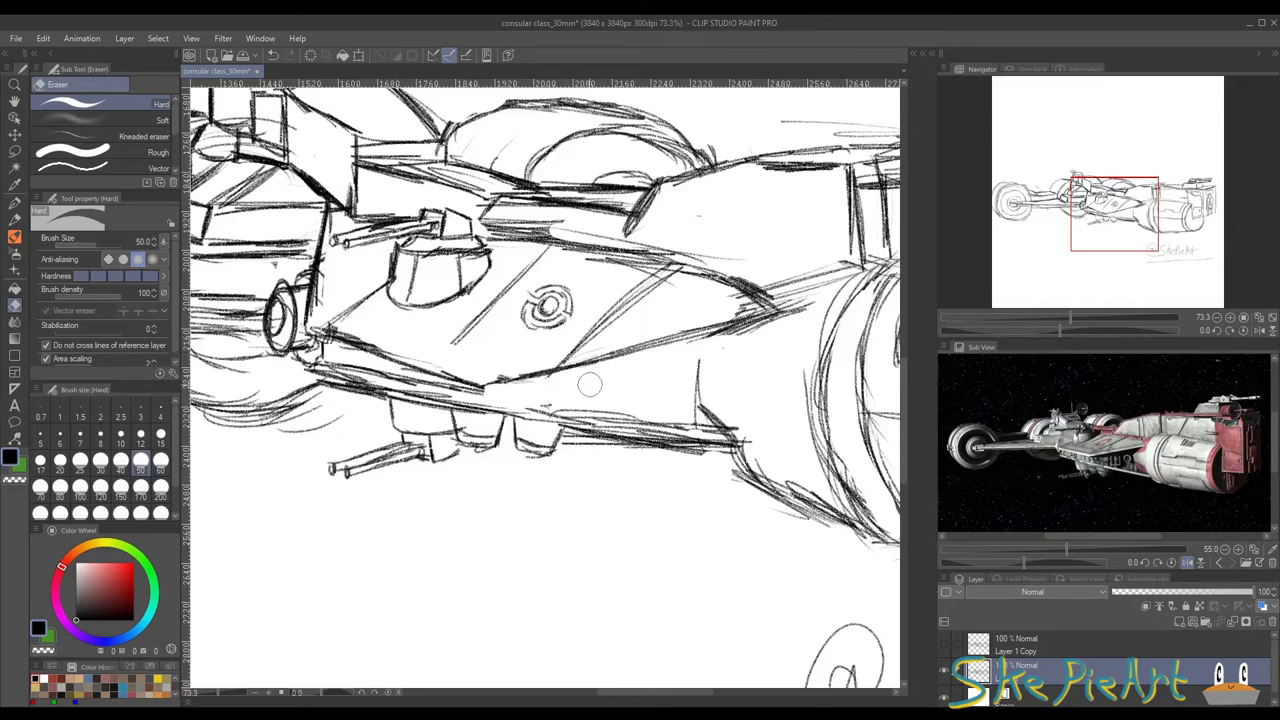
left_click(15, 220)
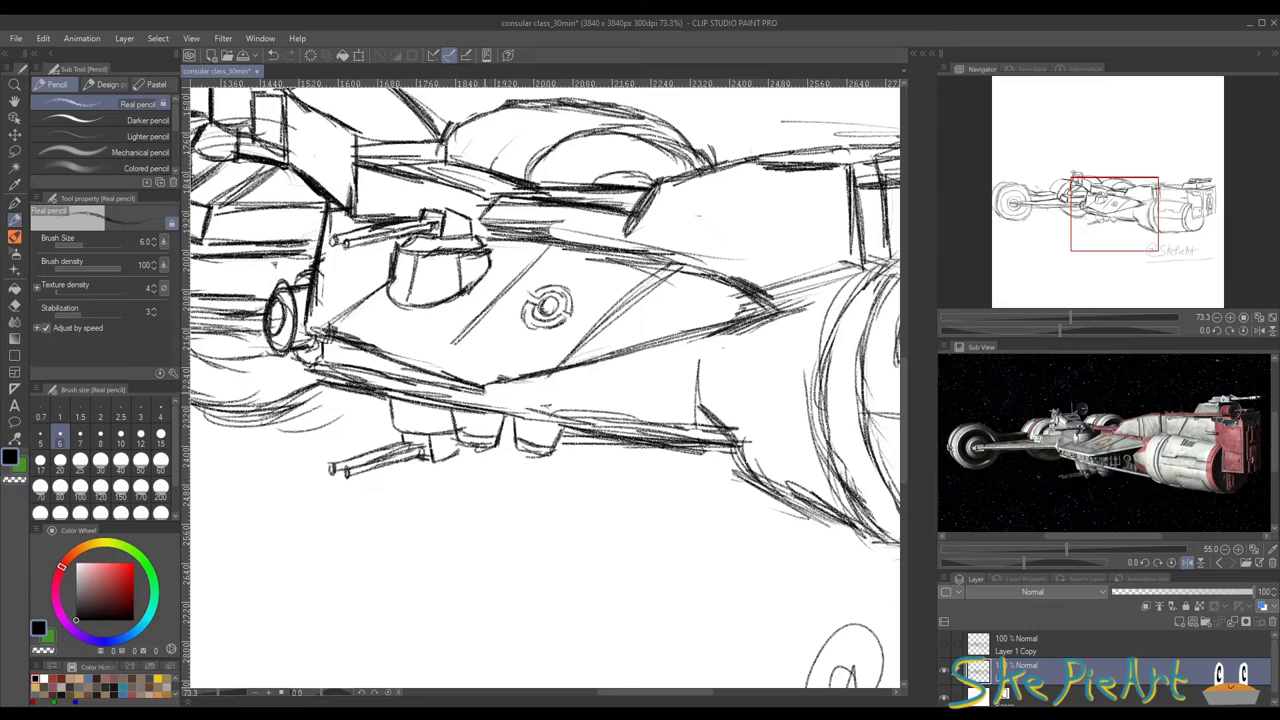
left_click_drag(484, 392, 752, 331)
left_click_drag(343, 352, 354, 340)
Step: Erase the excess lines along the mid-hull's lower edge and the old vertical seam near the engine taper
left_click(14, 304)
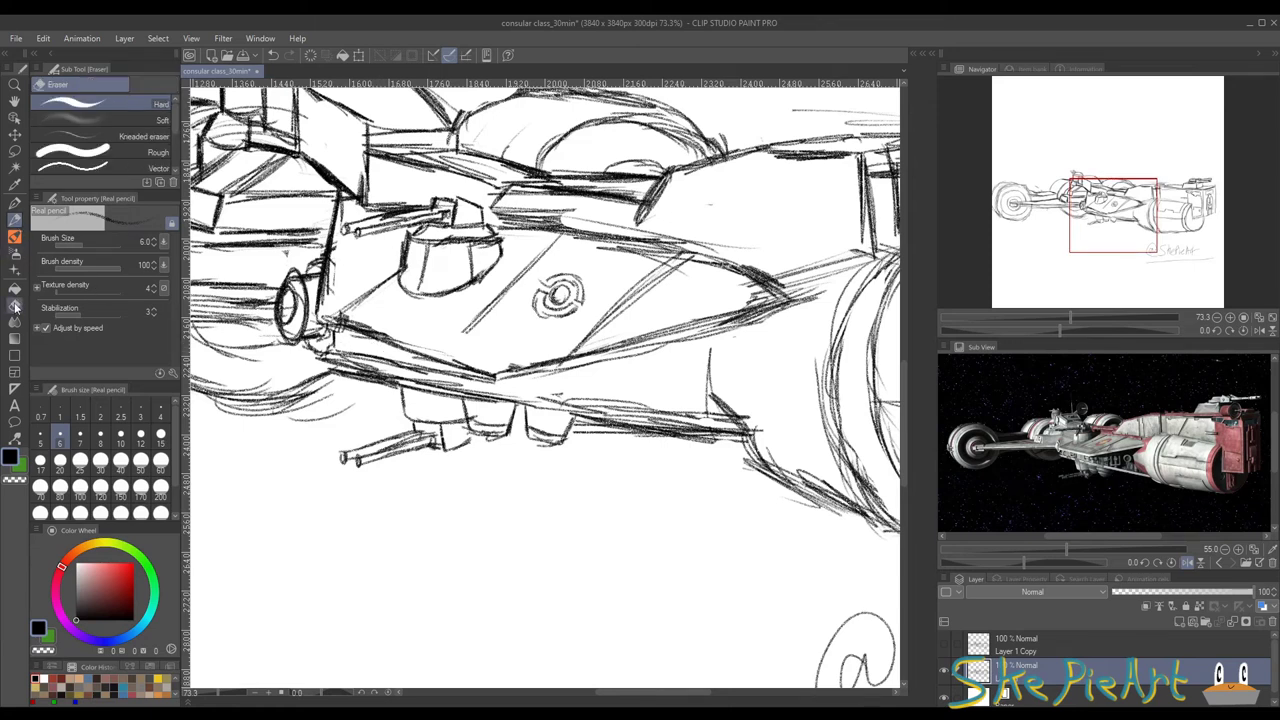
left_click_drag(372, 358, 485, 388)
mouse_move(603, 402)
left_mouse_down()
mouse_move(714, 414)
mouse_move(720, 386)
mouse_move(727, 396)
mouse_move(586, 426)
left_mouse_up()
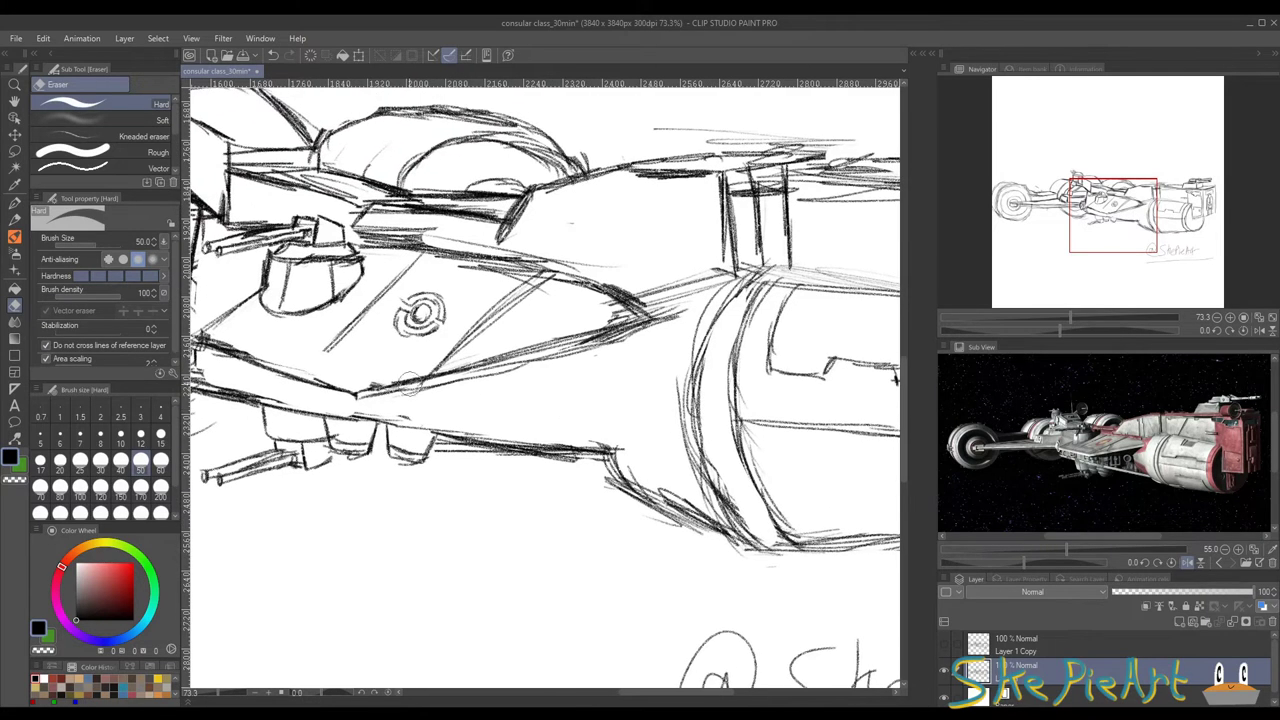
Step: Draw a curved seam where the mid-hull meets the tapered engine front, joining the hull's lower edge
left_click(16, 220)
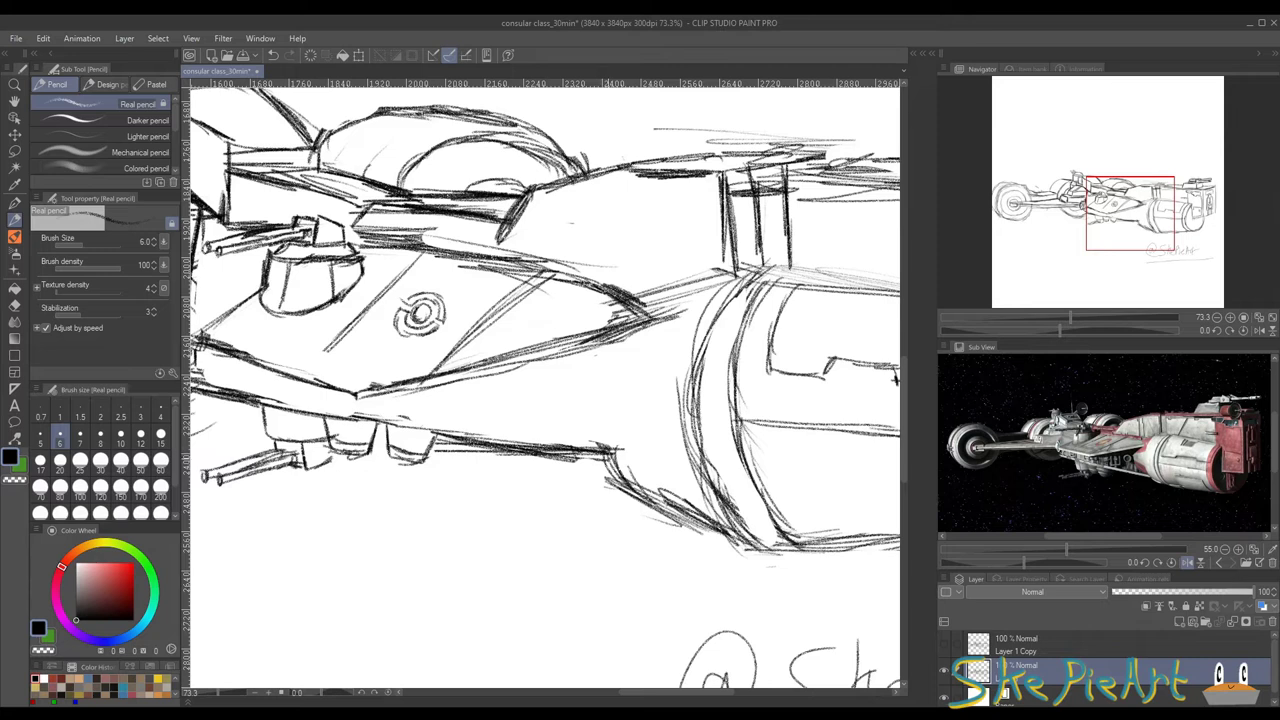
left_click_drag(608, 453, 646, 490)
left_click_drag(600, 446, 564, 426)
mouse_move(578, 434)
left_mouse_down()
mouse_move(562, 422)
mouse_move(562, 356)
mouse_move(646, 323)
mouse_move(656, 298)
left_mouse_up()
mouse_move(622, 312)
left_mouse_down()
mouse_move(654, 288)
mouse_move(716, 281)
left_mouse_up()
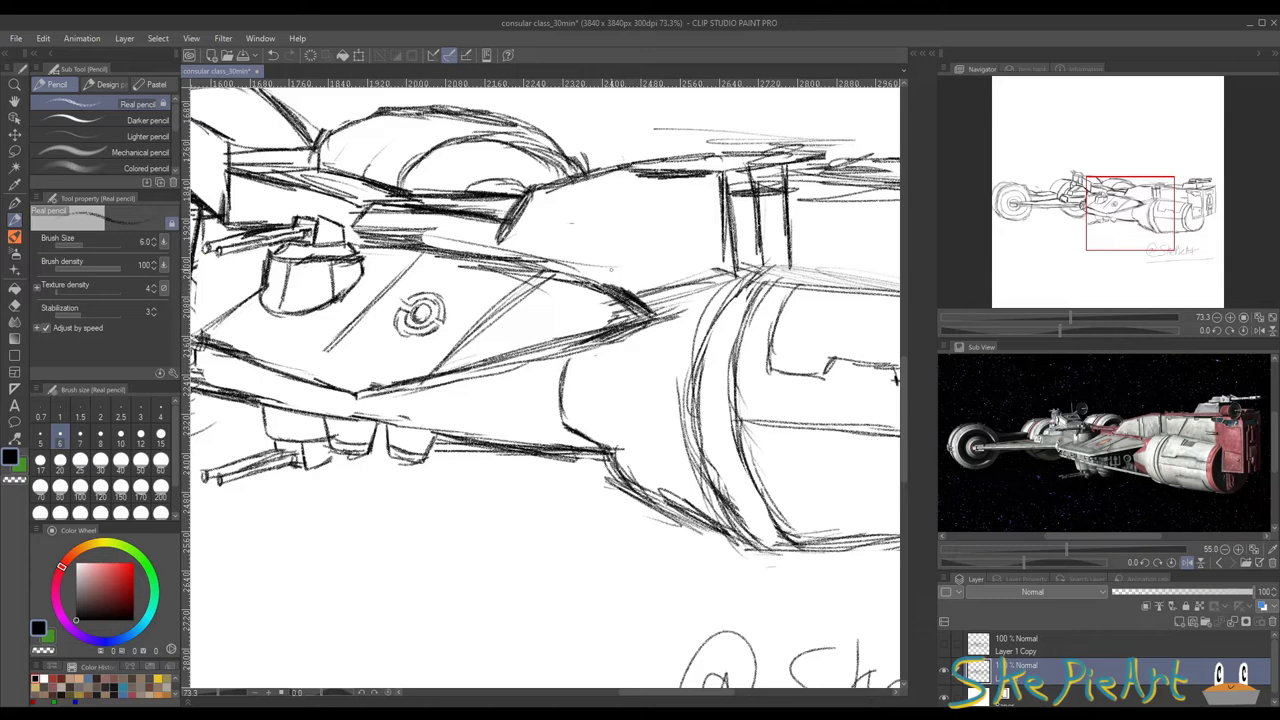
Step: Draw a thin raised strip with short end edges along the top of the wedge plate beside the neck section
left_click_drag(618, 278, 622, 295)
left_click_drag(551, 266, 614, 272)
mouse_move(535, 256)
left_mouse_down()
mouse_move(559, 266)
mouse_move(478, 291)
left_mouse_up()
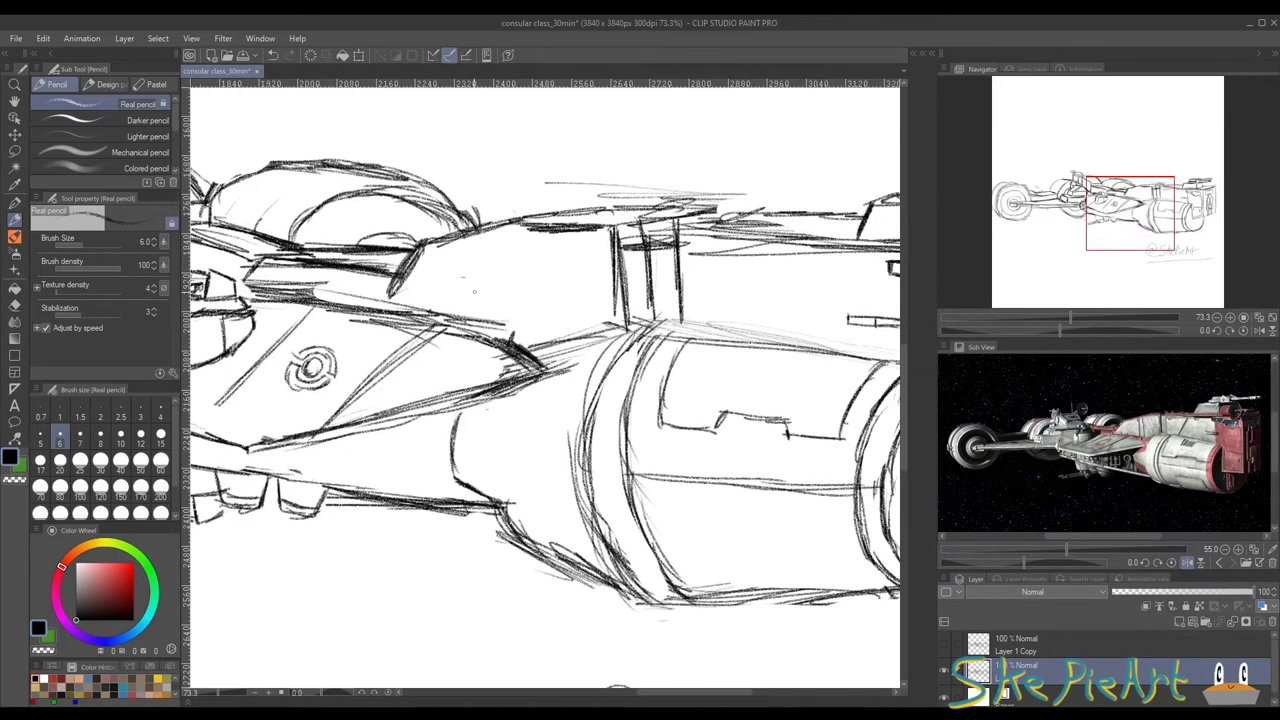
left_click_drag(378, 306, 380, 290)
left_click_drag(378, 298, 462, 308)
left_click_drag(392, 302, 508, 320)
left_click_drag(406, 304, 520, 330)
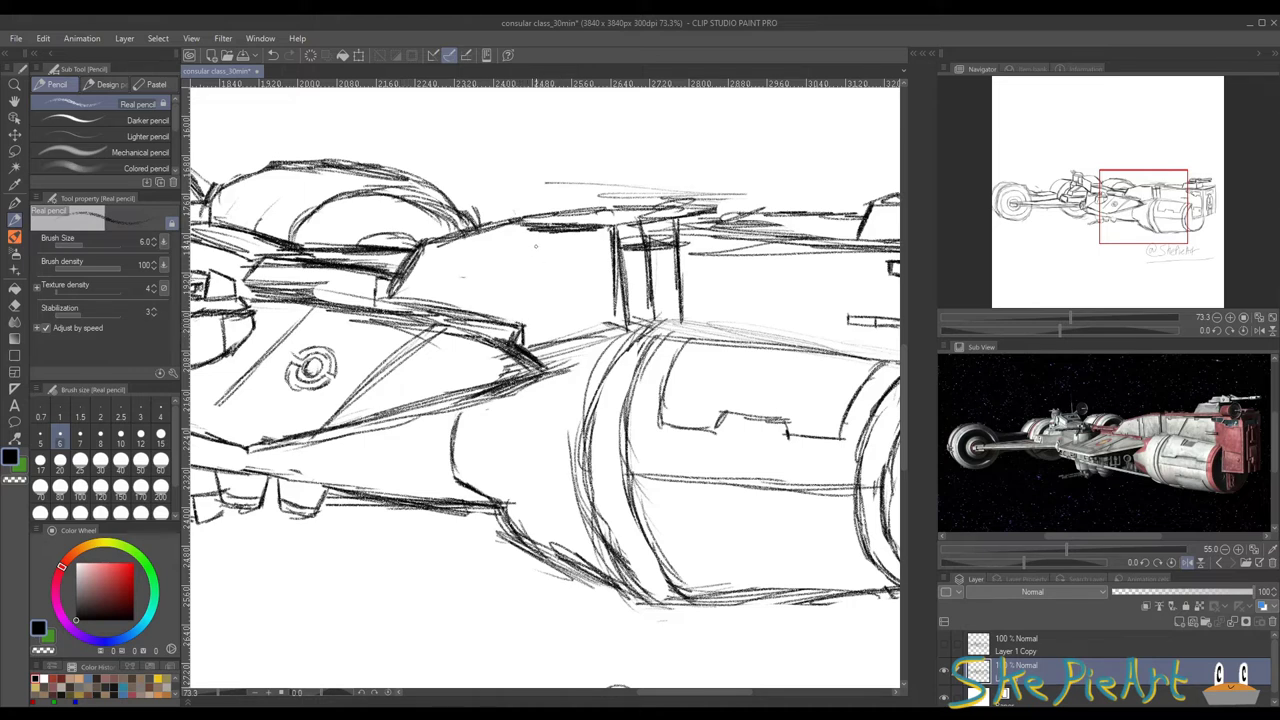
Step: Draw a tall rectangular panel with a notched lower corner on the neck section ahead of the collar
left_click_drag(532, 238, 535, 326)
left_click_drag(534, 278, 536, 332)
mouse_move(532, 244)
left_mouse_down()
mouse_move(613, 238)
mouse_move(601, 306)
left_mouse_up()
mouse_move(605, 252)
left_mouse_down()
mouse_move(602, 312)
mouse_move(532, 328)
left_mouse_up()
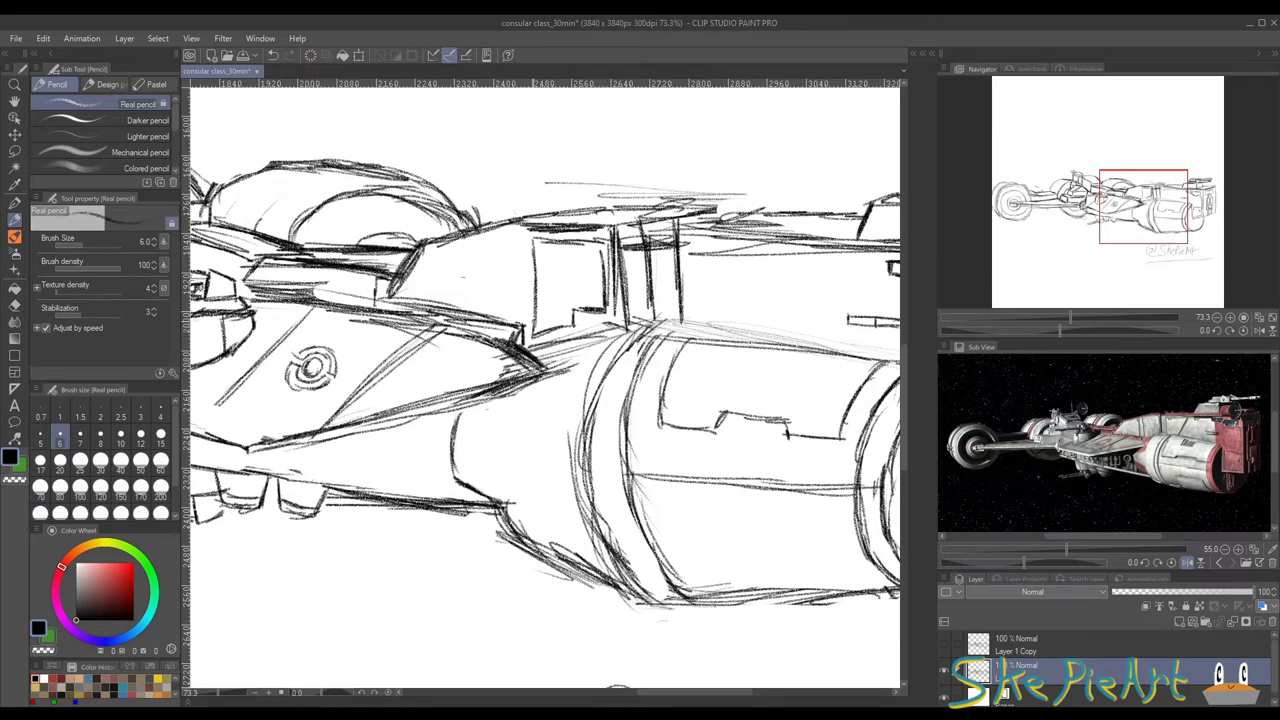
Step: Add a narrow stepped panel and a slanted, notched panel on the neck section in front of the rectangular one
left_click_drag(503, 232, 503, 314)
mouse_move(522, 266)
left_mouse_down()
mouse_move(522, 318)
mouse_move(524, 282)
left_mouse_up()
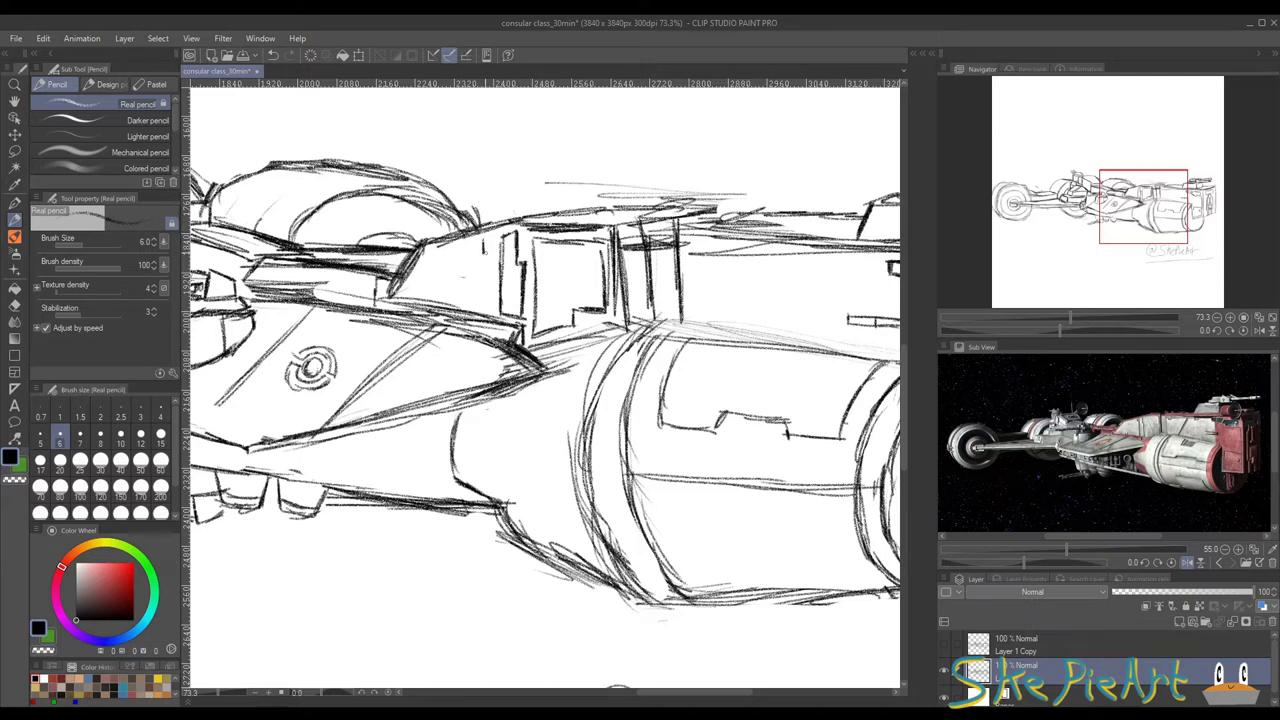
mouse_move(494, 266)
left_mouse_down()
mouse_move(493, 312)
mouse_move(404, 293)
mouse_move(492, 237)
left_mouse_up()
left_click_drag(619, 380, 525, 385)
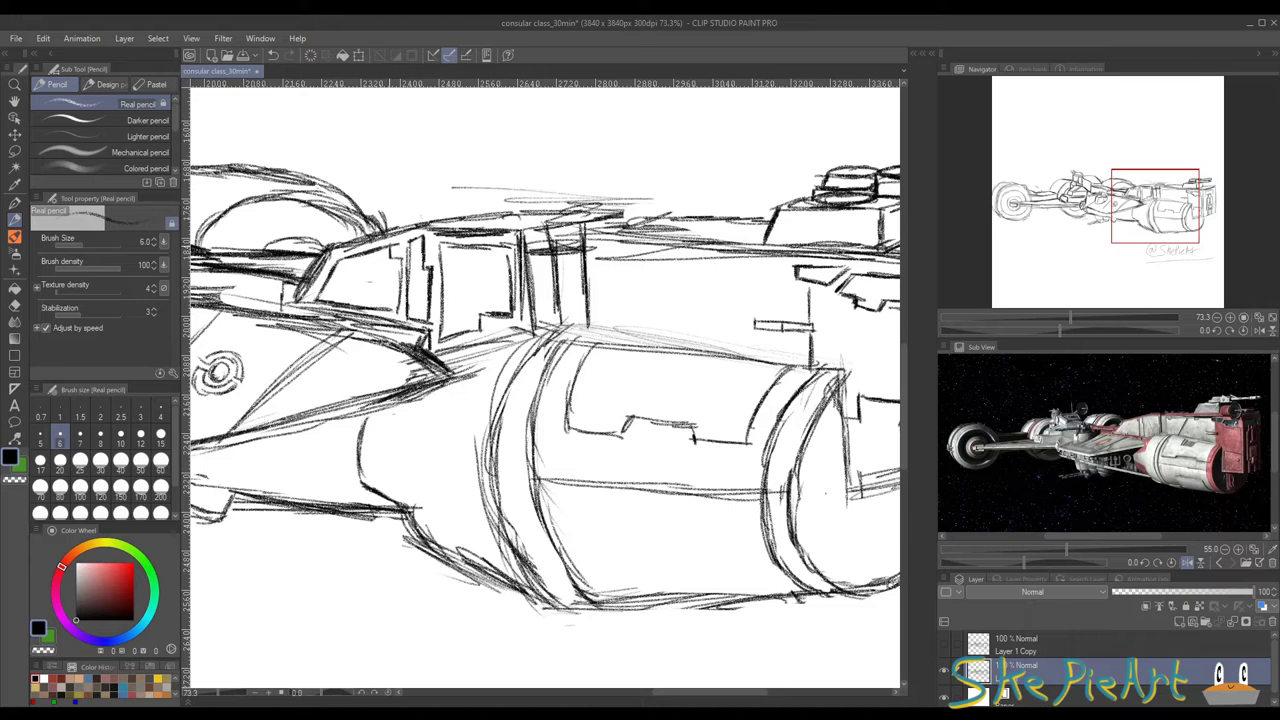
left_click_drag(405, 257, 400, 309)
left_click_drag(428, 237, 420, 323)
Step: Erase the collar's middle line and stray strokes above the neck, and redraw the collar's front and top edges
scroll(545, 380, "right", 3)
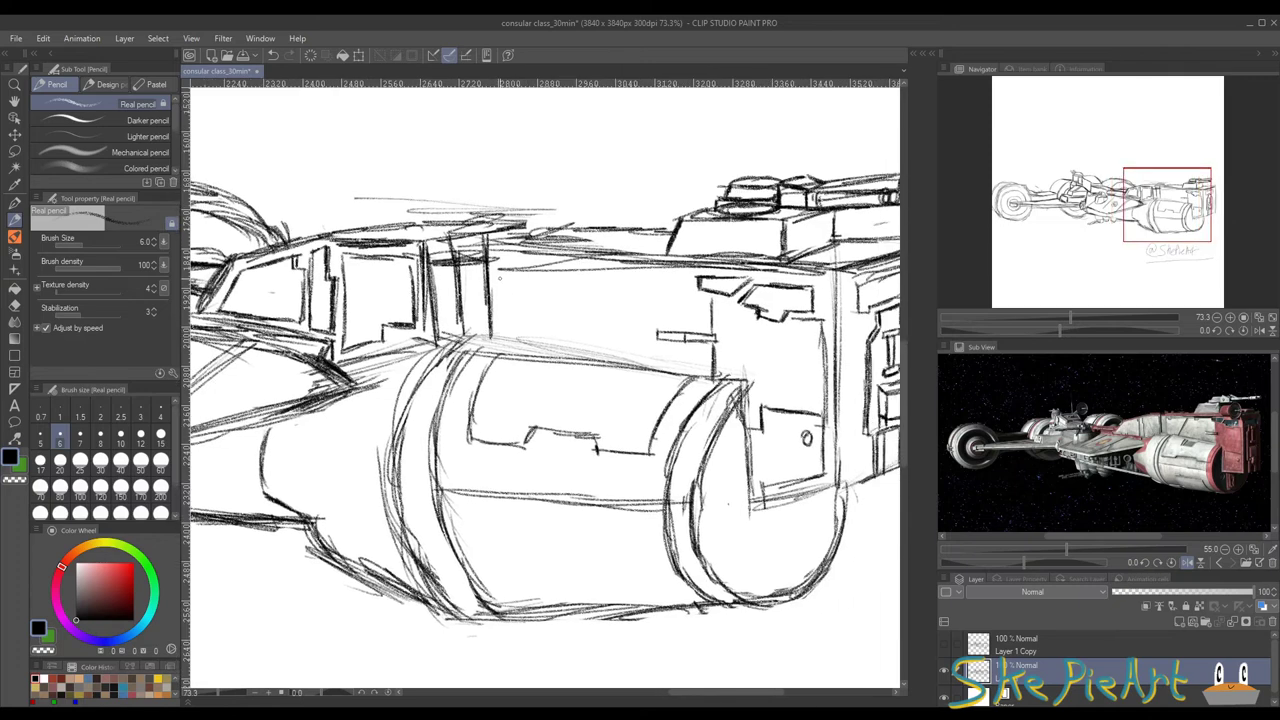
left_click_drag(486, 283, 464, 275)
left_click_drag(412, 228, 406, 320)
mouse_move(409, 234)
left_mouse_down()
mouse_move(408, 262)
mouse_move(392, 240)
mouse_move(428, 270)
mouse_move(432, 300)
mouse_move(490, 205)
mouse_move(466, 191)
mouse_move(500, 191)
mouse_move(370, 196)
left_mouse_up()
left_click(14, 305)
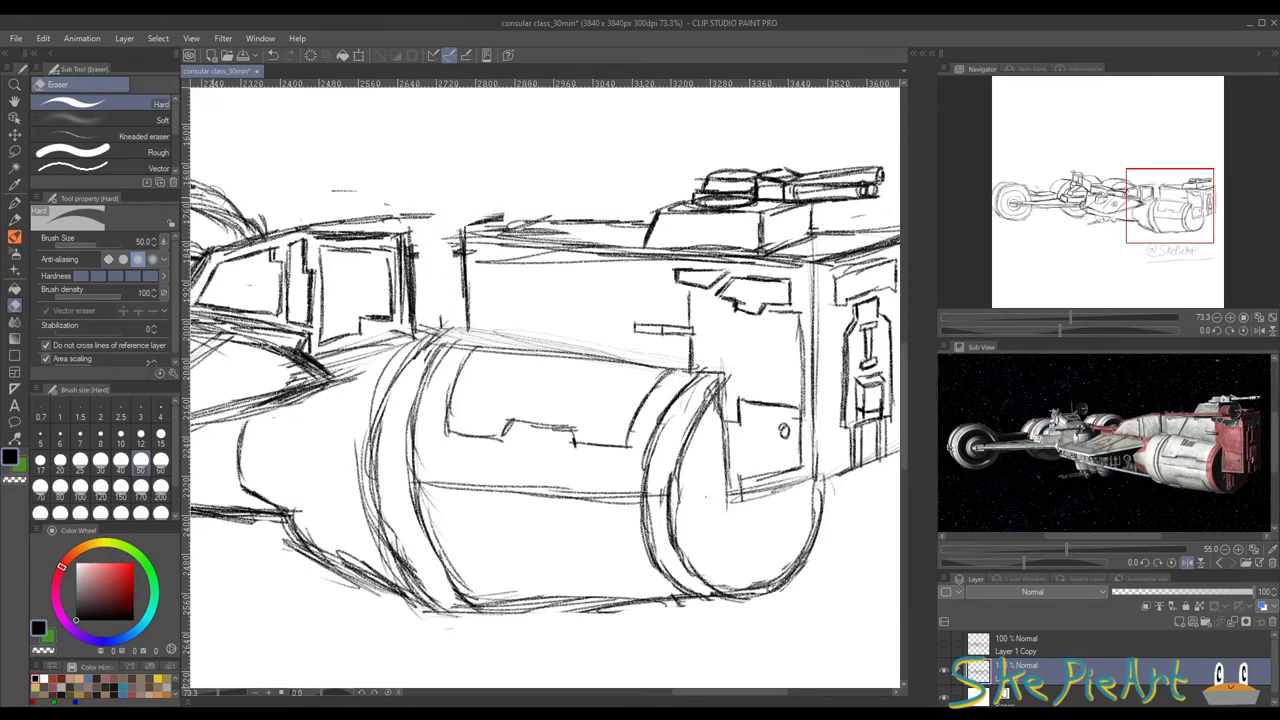
left_click(14, 218)
left_click_drag(414, 243, 412, 290)
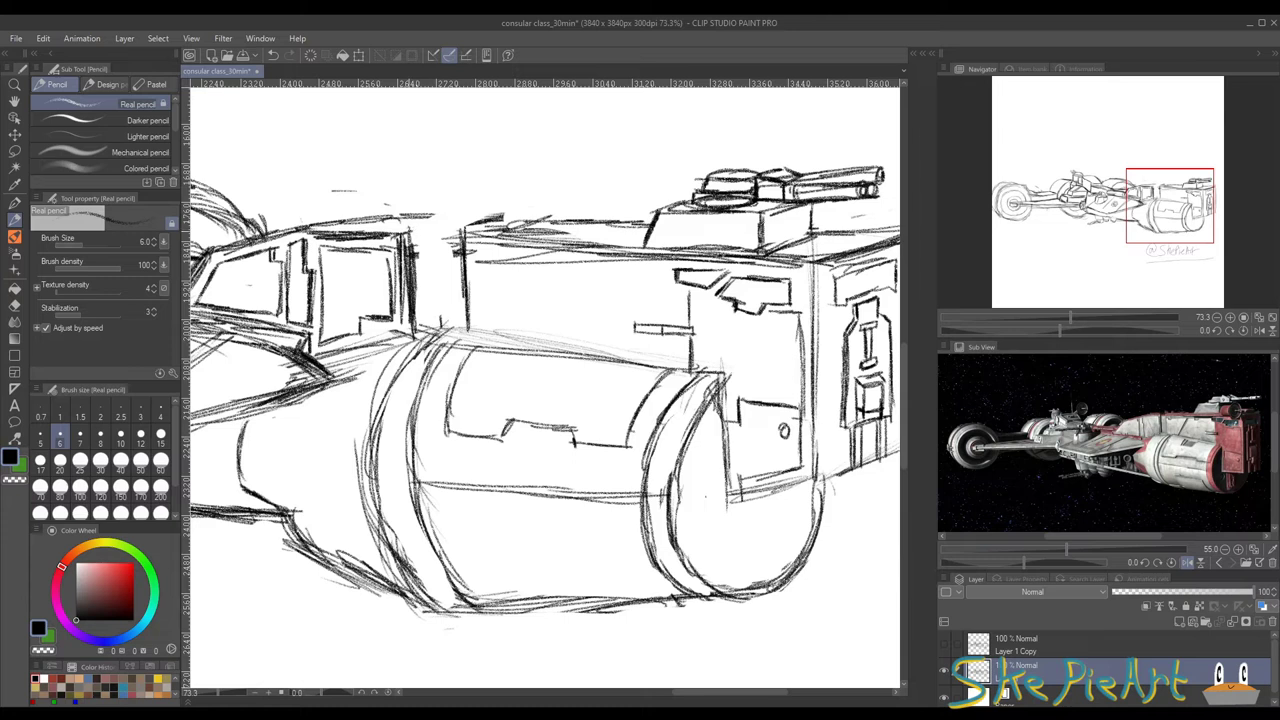
mouse_move(406, 234)
left_mouse_down()
mouse_move(462, 214)
mouse_move(422, 334)
left_mouse_up()
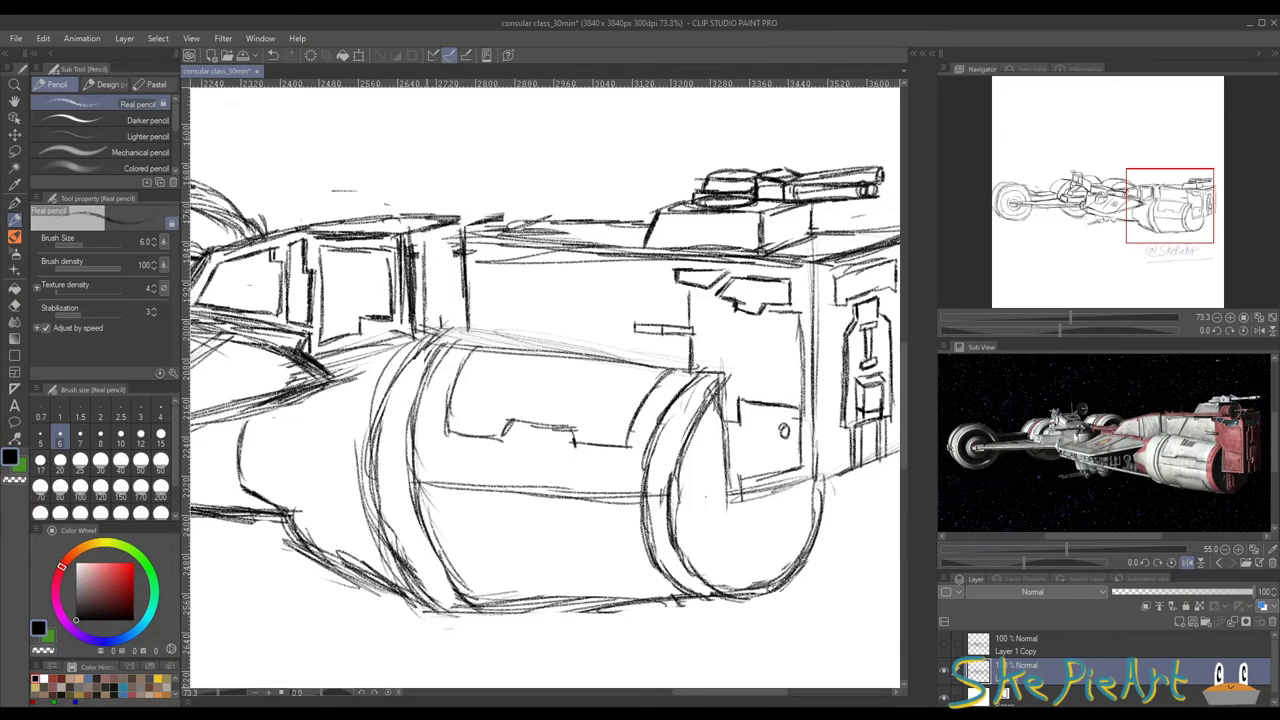
Step: Redraw the top edge of the engine block behind the collar and touch up the strokes beside the collar
mouse_move(424, 250)
left_mouse_down()
mouse_move(466, 243)
mouse_move(464, 231)
mouse_move(470, 279)
left_mouse_up()
left_click_drag(472, 231, 576, 221)
left_click_drag(508, 227, 606, 218)
left_click(14, 304)
left_click(14, 220)
Step: Draw a slanted four-sided panel on the engine block's side behind the collar and a notched line along the upper edge next to it
mouse_move(518, 245)
left_mouse_down()
mouse_move(614, 252)
mouse_move(523, 308)
left_mouse_up()
mouse_move(404, 268)
left_mouse_down()
mouse_move(403, 352)
mouse_move(419, 323)
mouse_move(425, 358)
mouse_move(468, 355)
mouse_move(504, 282)
mouse_move(480, 318)
left_mouse_up()
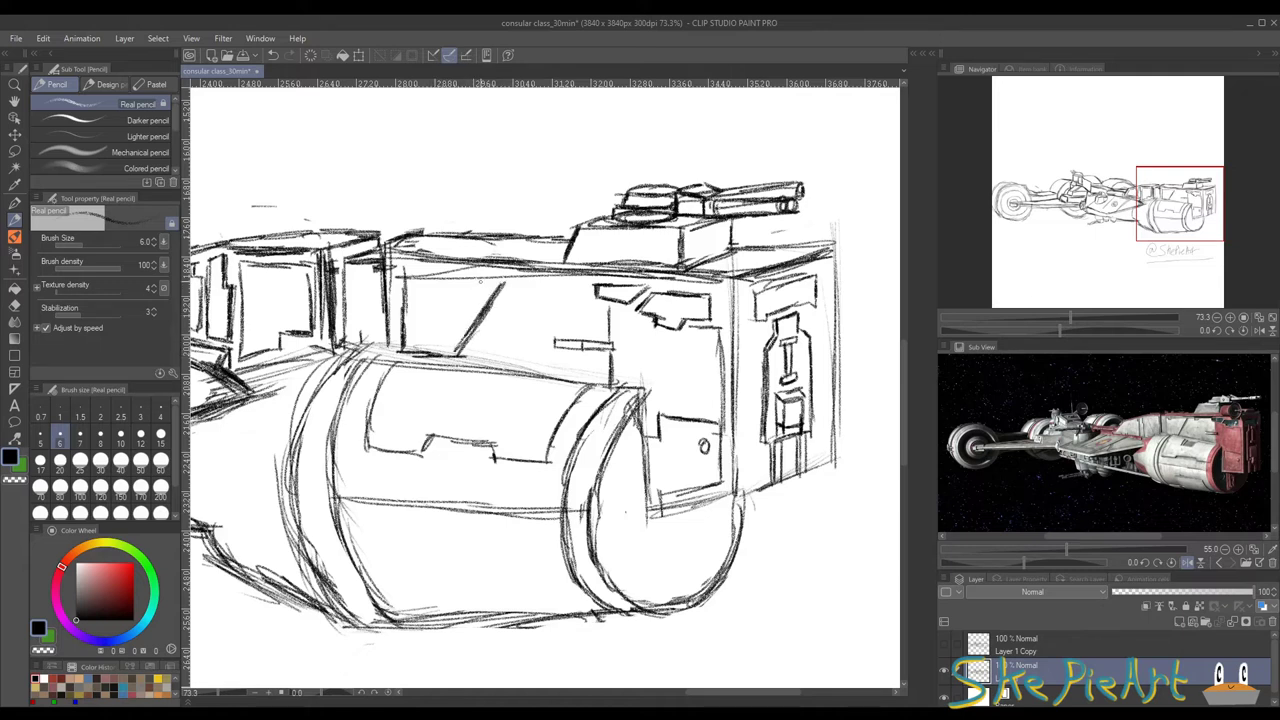
mouse_move(414, 279)
left_mouse_down()
mouse_move(505, 270)
mouse_move(490, 274)
mouse_move(484, 342)
left_mouse_up()
left_click_drag(516, 290, 473, 360)
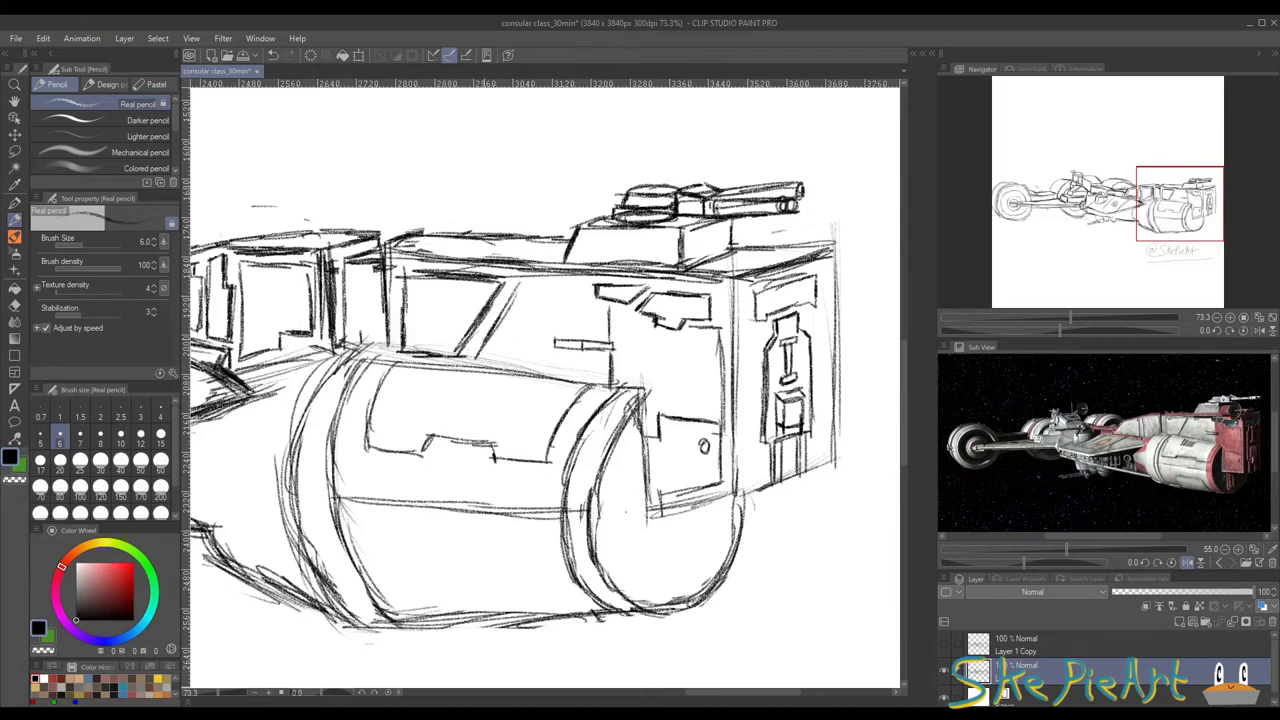
left_click_drag(500, 314, 477, 352)
left_click_drag(512, 285, 565, 287)
Step: Darken the engine block's front lower edge and draw a tapered tab and a small oval on the engine barrel's end cap
mouse_move(478, 360)
left_mouse_down()
mouse_move(630, 382)
mouse_move(641, 456)
left_mouse_up()
mouse_move(644, 398)
left_mouse_down()
mouse_move(640, 512)
mouse_move(590, 468)
mouse_move(609, 526)
mouse_move(636, 521)
left_mouse_up()
mouse_move(638, 458)
left_mouse_down()
mouse_move(630, 522)
mouse_move(610, 527)
left_mouse_up()
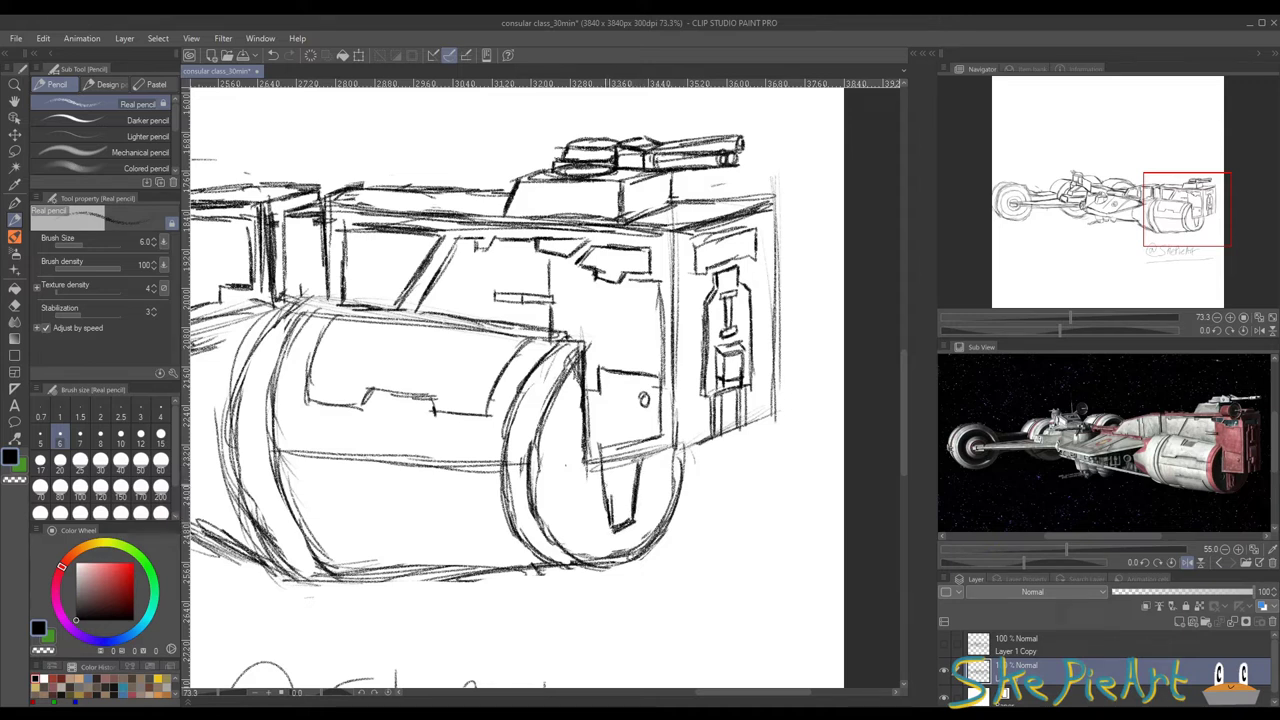
left_click_drag(594, 462, 602, 530)
left_click_drag(572, 484, 570, 512)
Step: Sketch a short curved line on the lower engine barrel and reinforce the curved edges of the barrel's front ring
mouse_move(398, 513)
left_mouse_down()
mouse_move(422, 501)
mouse_move(412, 536)
left_mouse_up()
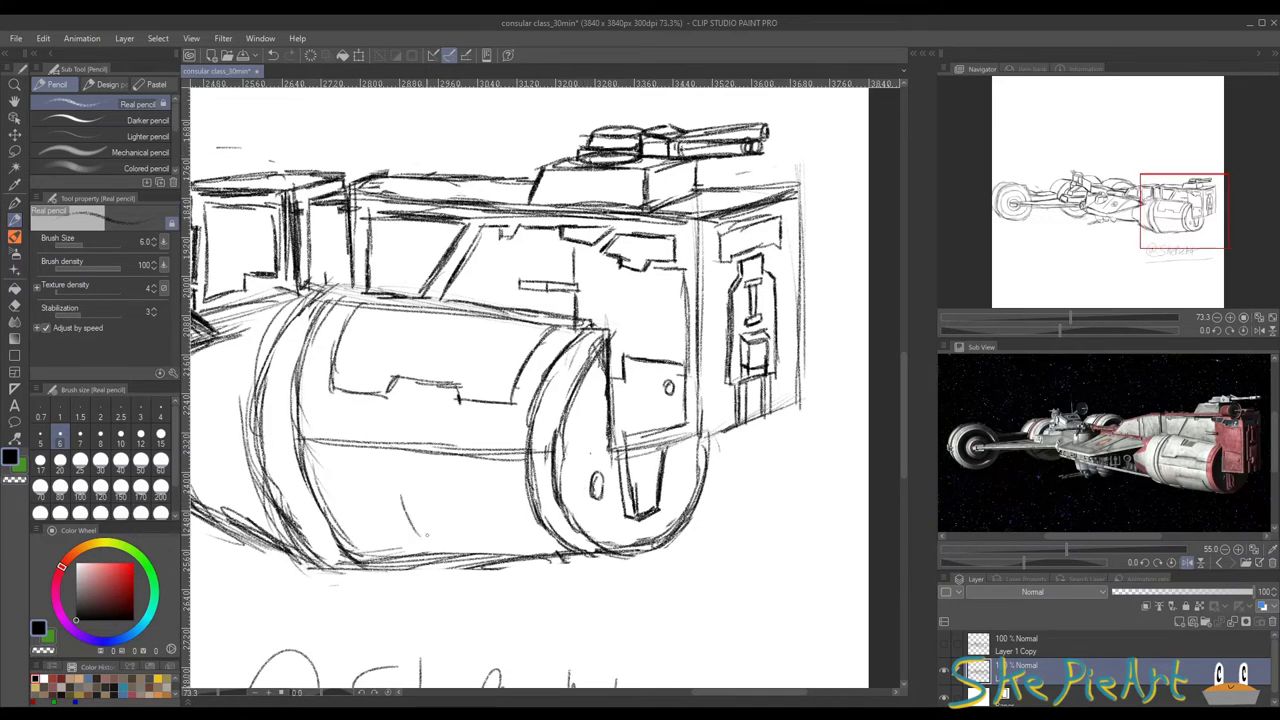
mouse_move(300, 454)
left_mouse_down()
mouse_move(340, 536)
mouse_move(366, 556)
left_mouse_up()
left_click_drag(326, 504, 392, 566)
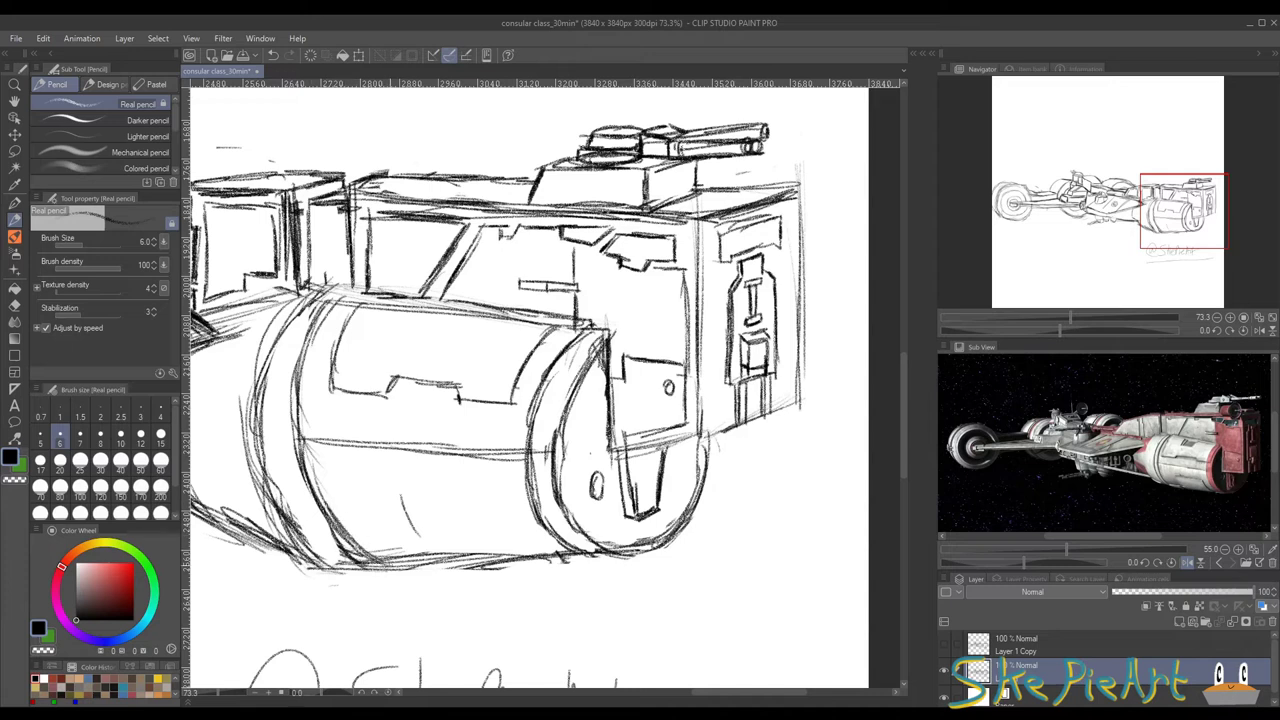
left_click_drag(286, 508, 340, 570)
left_click_drag(354, 505, 442, 490)
left_click_drag(280, 486, 412, 556)
left_click_drag(332, 512, 414, 552)
Step: Erase the stray pencil strokes around the front ring and the underside of the tapered engine cone
left_click(14, 304)
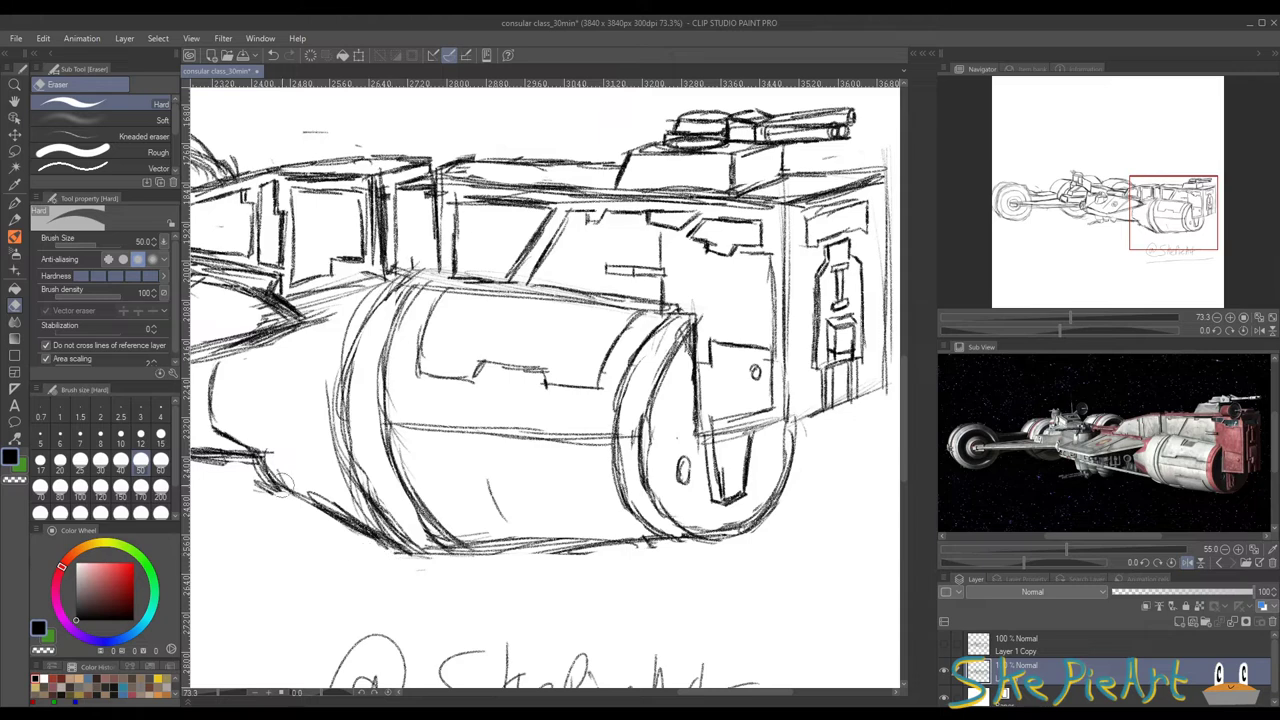
mouse_move(255, 478)
left_mouse_down()
mouse_move(268, 512)
mouse_move(288, 502)
left_mouse_up()
left_click_drag(328, 370, 349, 498)
left_click_drag(344, 350, 346, 329)
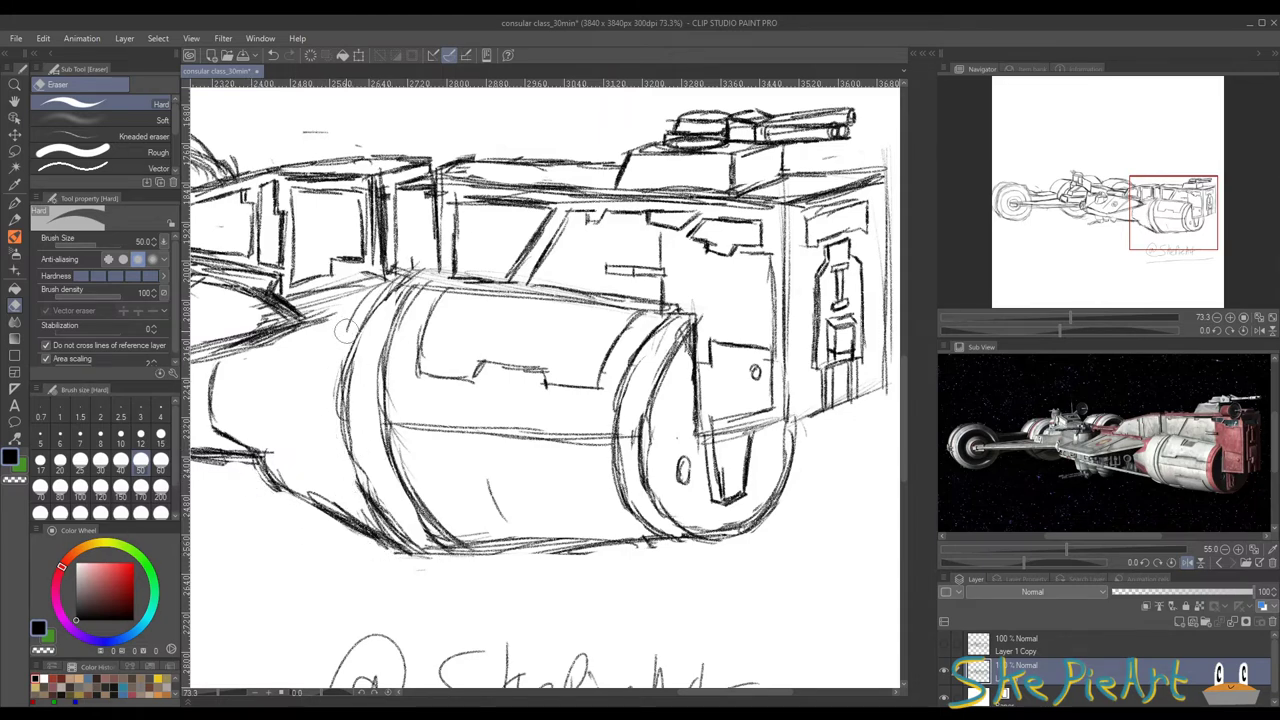
left_click_drag(481, 403, 497, 381)
Step: Draw a four-sided panel with doubled edges on the lower part of the engine barrel using the Real pencil
left_click(14, 221)
key("p")
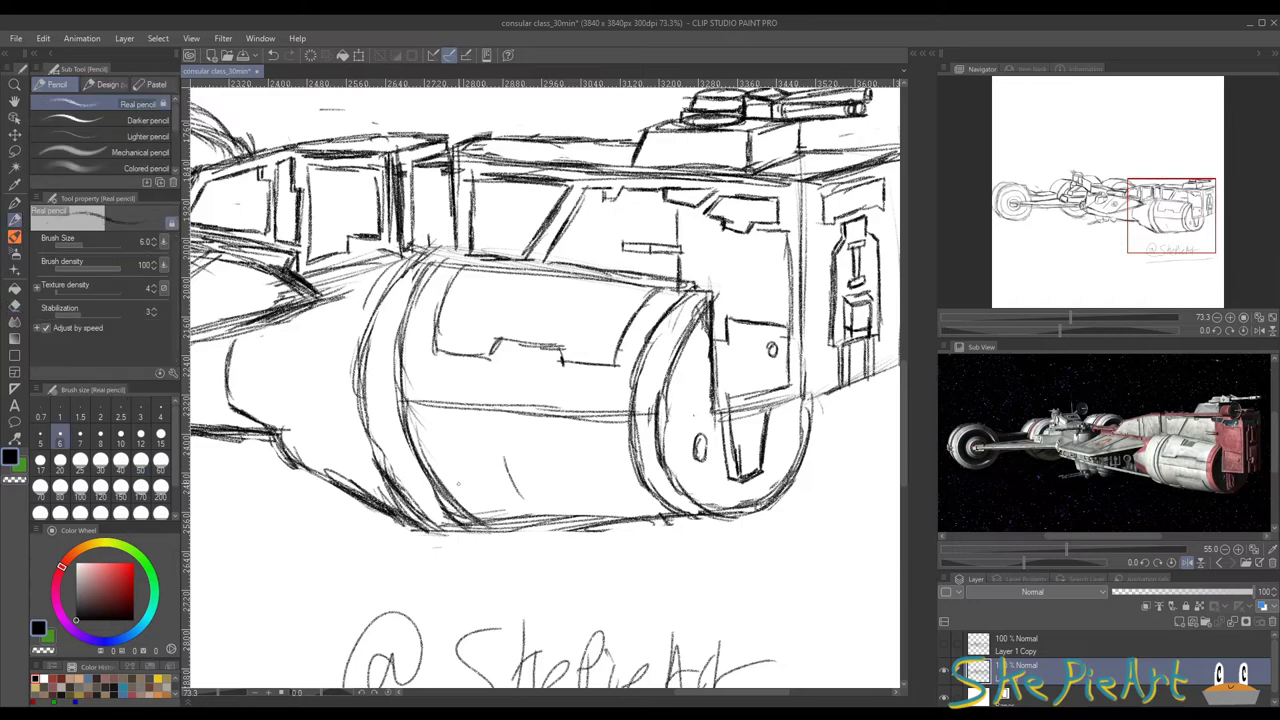
left_click_drag(407, 497, 443, 527)
mouse_move(518, 483)
left_mouse_down()
mouse_move(458, 437)
mouse_move(460, 468)
left_mouse_up()
left_click_drag(452, 422, 484, 459)
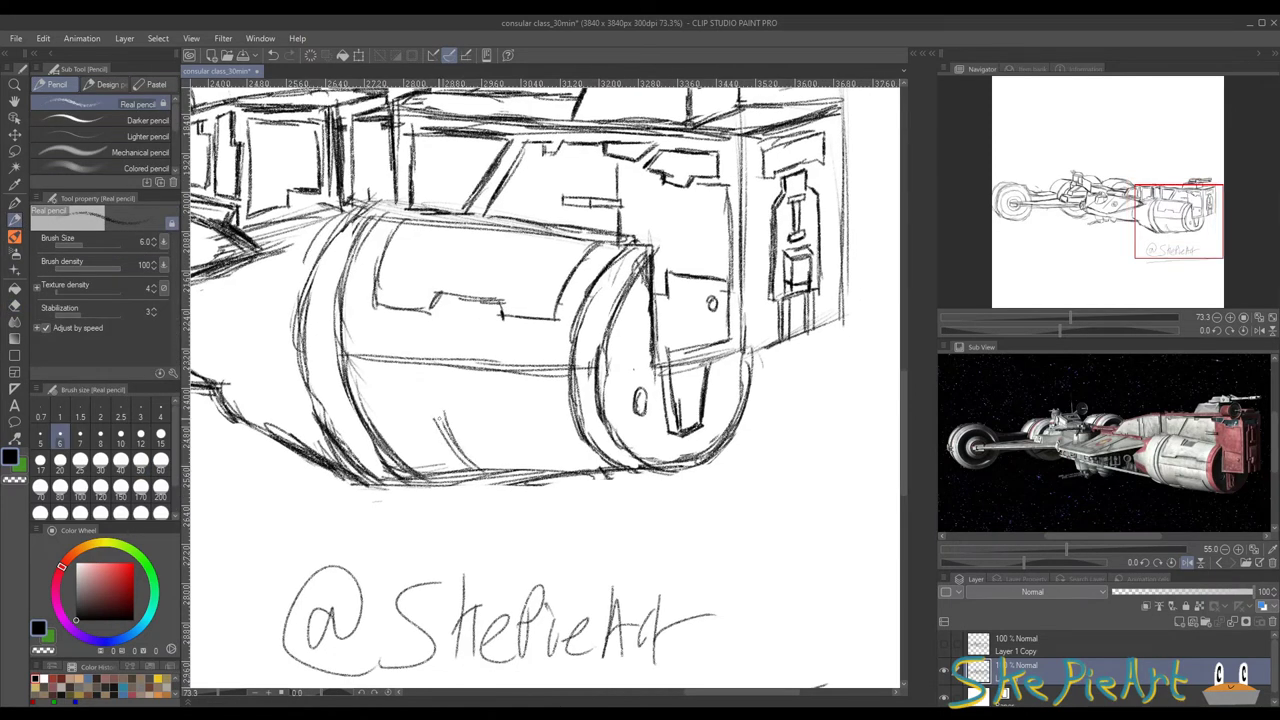
mouse_move(436, 416)
left_mouse_down()
mouse_move(527, 418)
mouse_move(578, 470)
left_mouse_up()
left_click_drag(534, 432, 584, 471)
left_click_drag(447, 424, 483, 470)
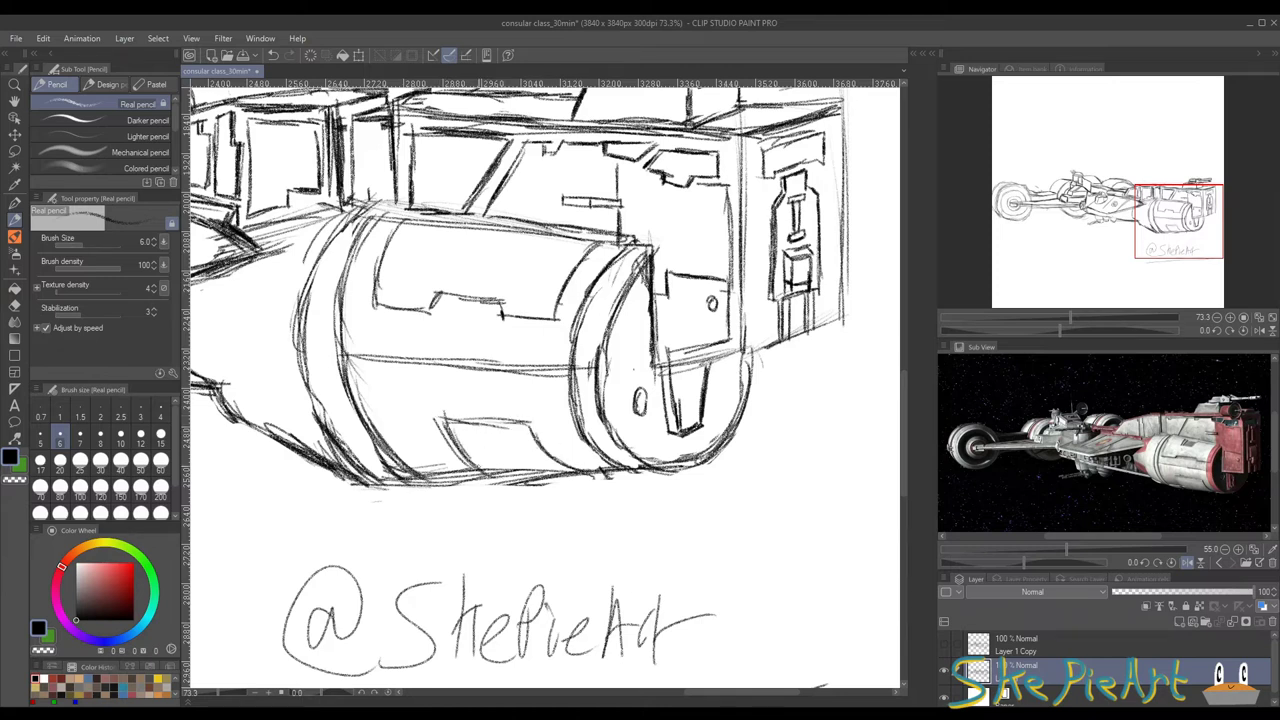
left_click_drag(450, 414, 538, 422)
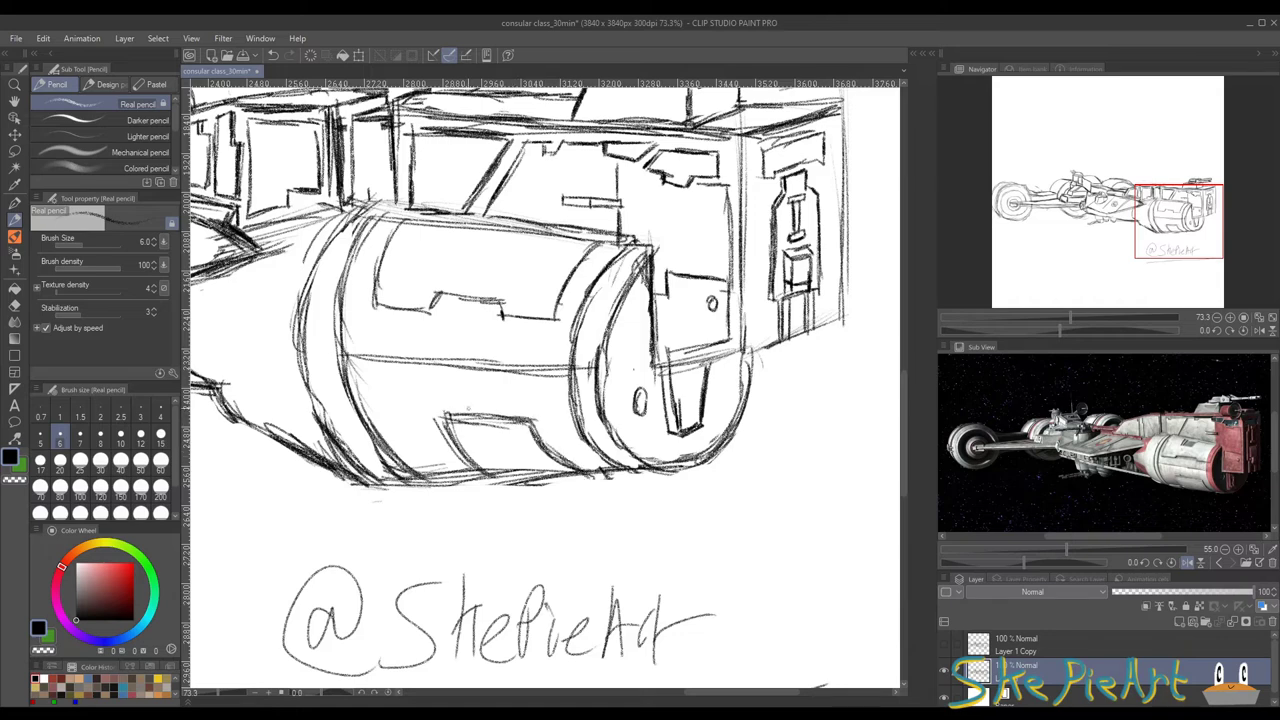
Step: Add contour lines to the tapered cone ahead of the engine barrel, connecting it to the wedge-shaped hull
left_click_drag(322, 401, 538, 411)
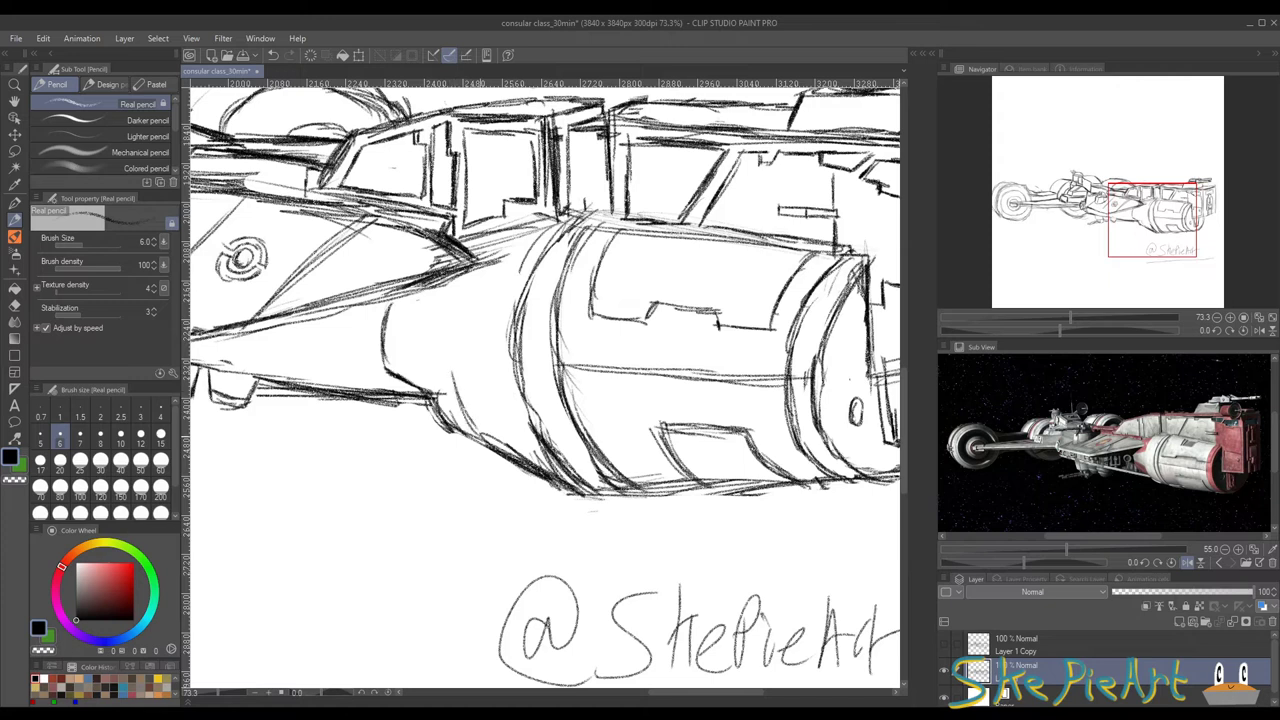
mouse_move(448, 371)
left_mouse_down()
mouse_move(390, 345)
mouse_move(477, 297)
mouse_move(515, 243)
left_mouse_up()
left_click_drag(484, 276, 528, 226)
left_click_drag(434, 335, 572, 313)
Step: Darken the lower edge of the wedge-shaped hull from its front corner back to the engine cone
scroll(572, 313, "down", 7)
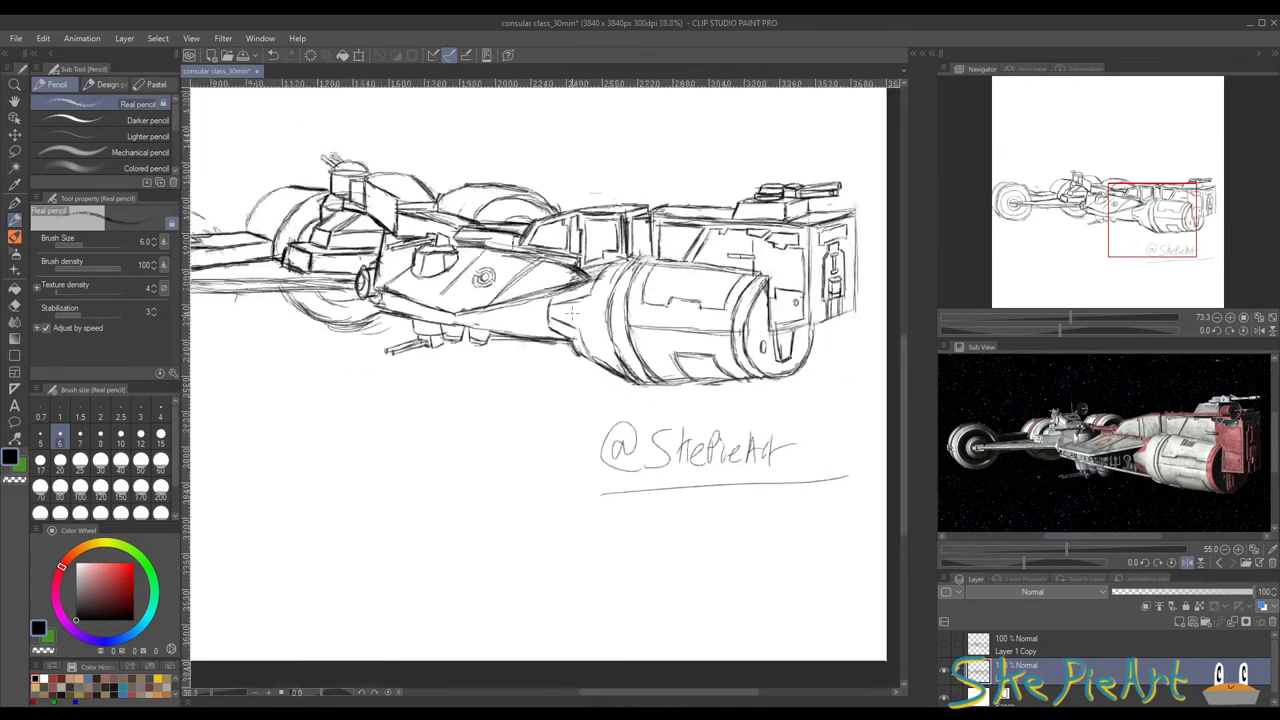
scroll(572, 313, "down", 2)
left_click_drag(489, 262, 542, 246)
scroll(556, 245, "up", 6)
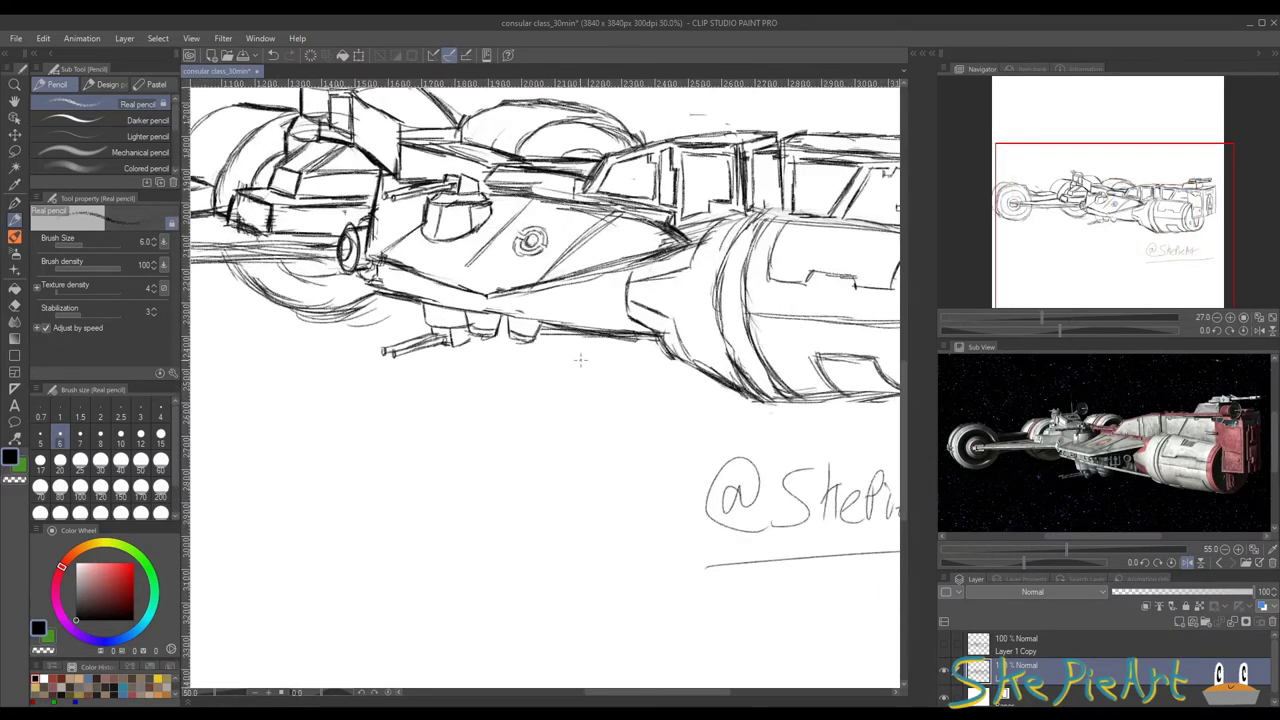
scroll(580, 360, "up", 3)
left_click_drag(434, 276, 538, 316)
mouse_move(446, 286)
left_mouse_down()
mouse_move(522, 318)
mouse_move(674, 326)
left_mouse_up()
left_click_drag(534, 310, 678, 336)
left_click_drag(578, 322, 646, 332)
left_click_drag(642, 332, 718, 346)
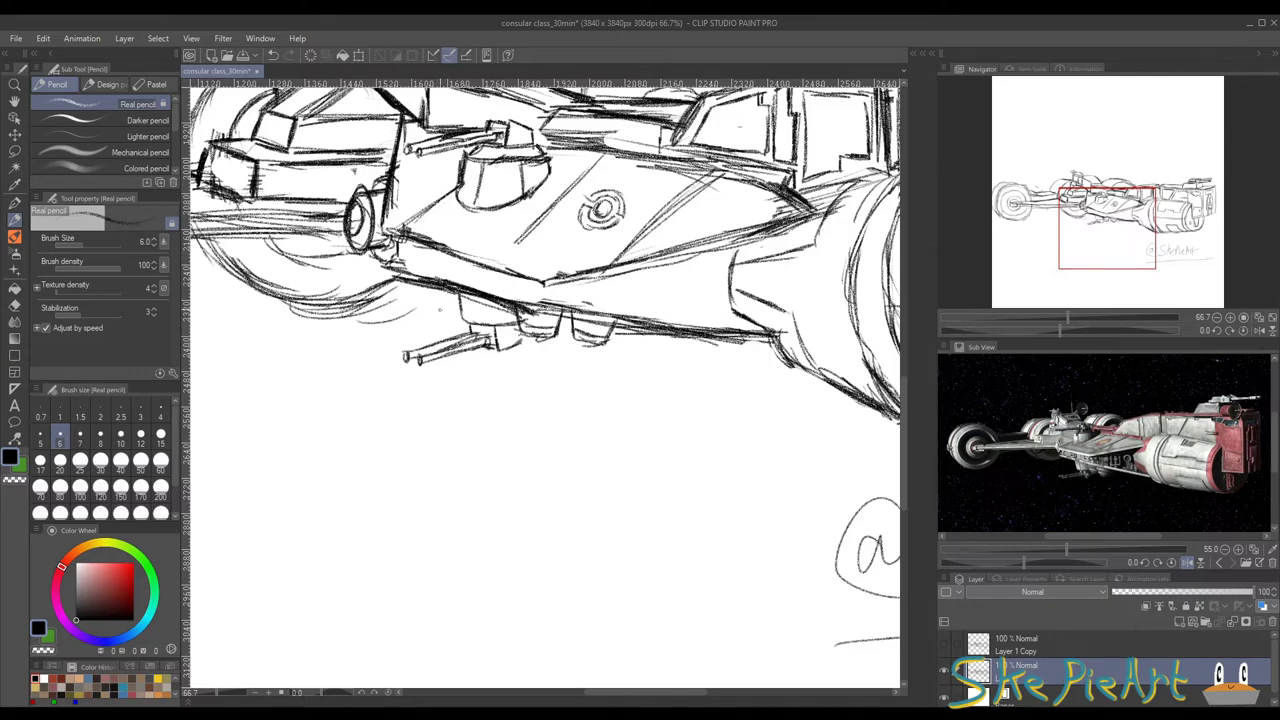
Step: Erase the stray line on the wedge hull's side, redraw its front corner and edges, and add a small round port
left_click(14, 288)
left_click(14, 305)
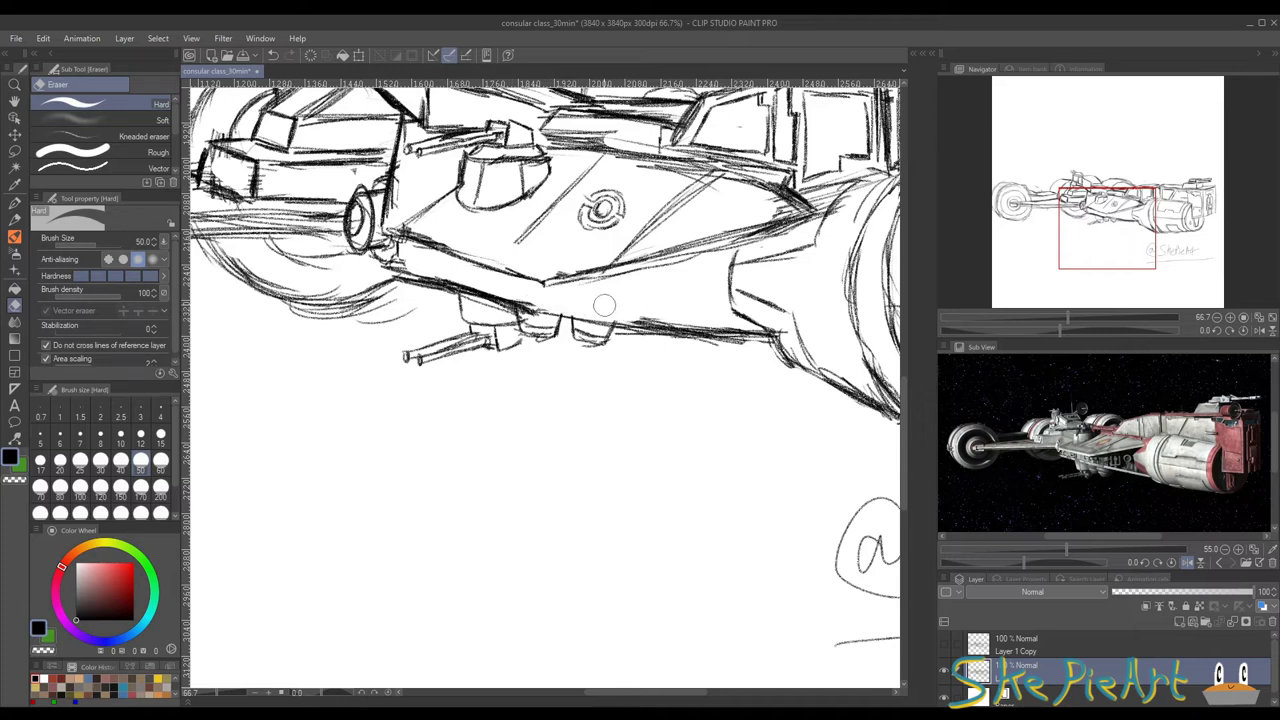
left_click(14, 219)
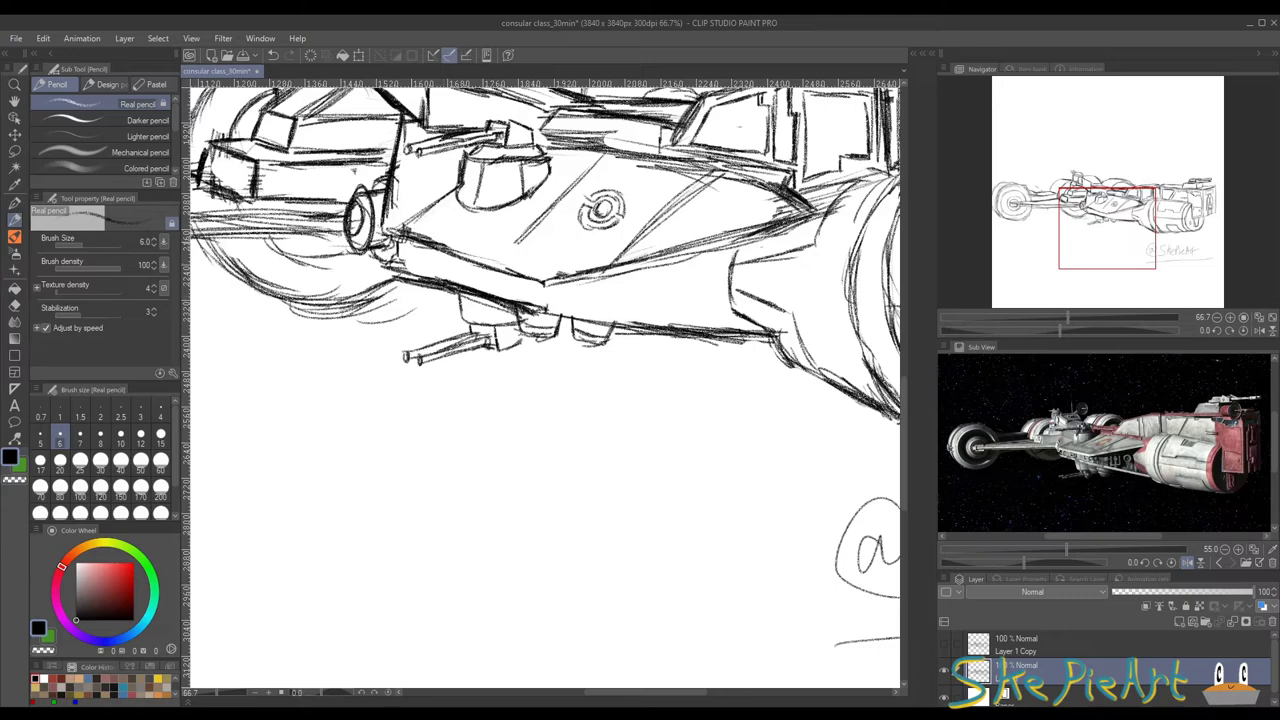
mouse_move(397, 237)
left_mouse_down()
mouse_move(543, 288)
mouse_move(485, 281)
mouse_move(536, 303)
mouse_move(708, 322)
mouse_move(593, 292)
mouse_move(574, 254)
mouse_move(586, 270)
left_mouse_up()
mouse_move(580, 262)
left_mouse_down()
mouse_move(615, 309)
mouse_move(654, 320)
left_mouse_up()
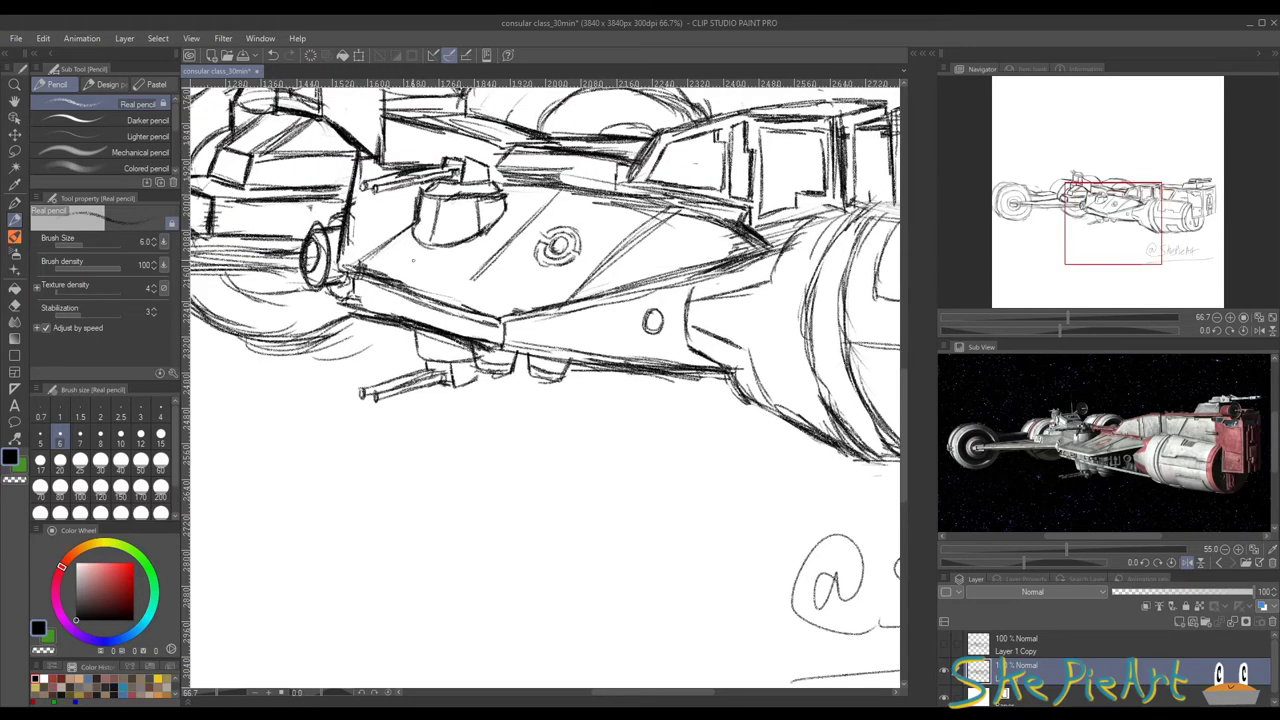
Step: Extend the front diagonal line across the top of the wedge plate and erase the rear diagonal lines
mouse_move(449, 275)
left_mouse_down()
mouse_move(580, 185)
mouse_move(548, 204)
left_mouse_up()
left_click_drag(470, 255, 556, 202)
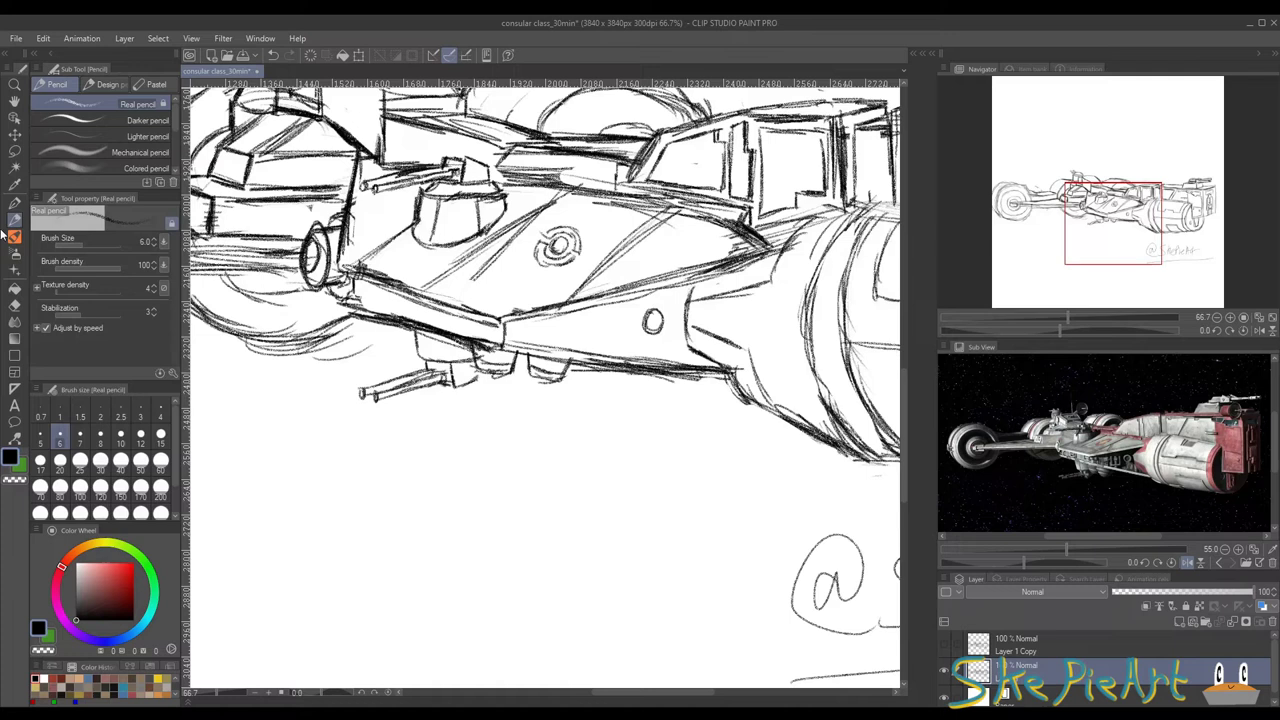
left_click(14, 304)
mouse_move(536, 231)
left_mouse_down()
mouse_move(627, 239)
mouse_move(567, 291)
mouse_move(654, 218)
left_mouse_up()
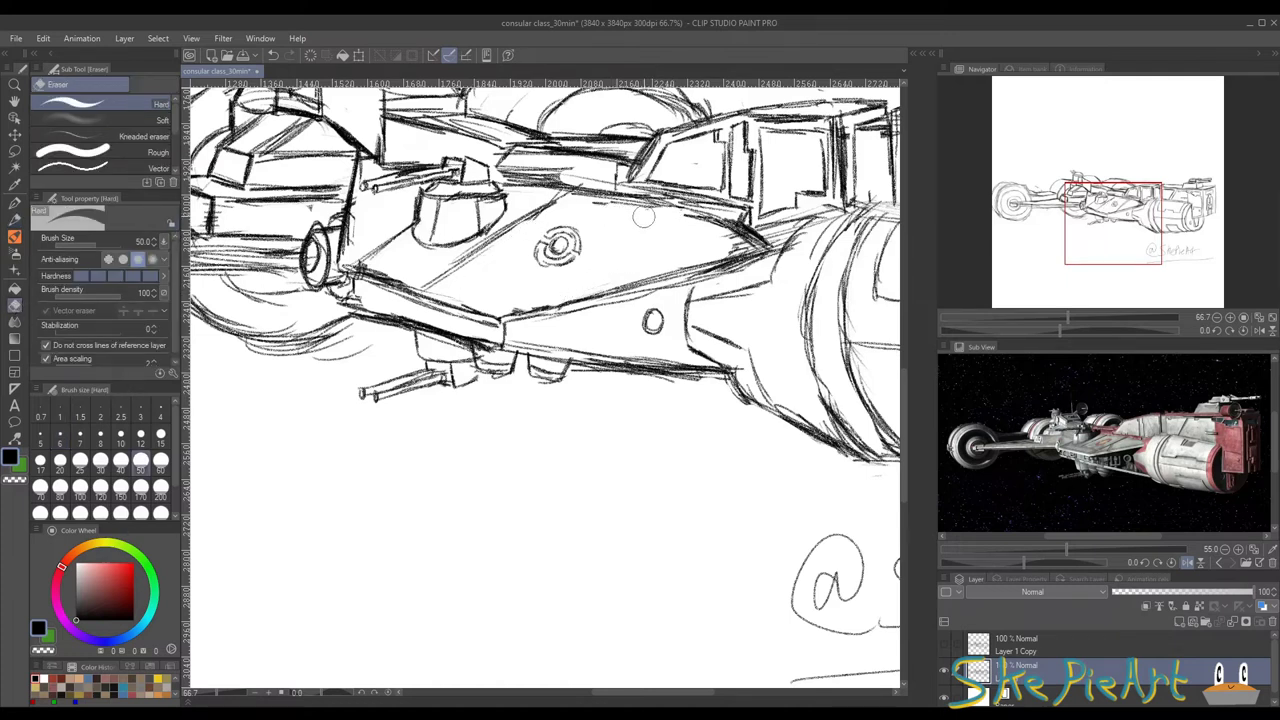
Step: Redraw the rear diagonal line from the wedge plate's lower corner to its upper edge and darken the plate's front edge
left_click(14, 219)
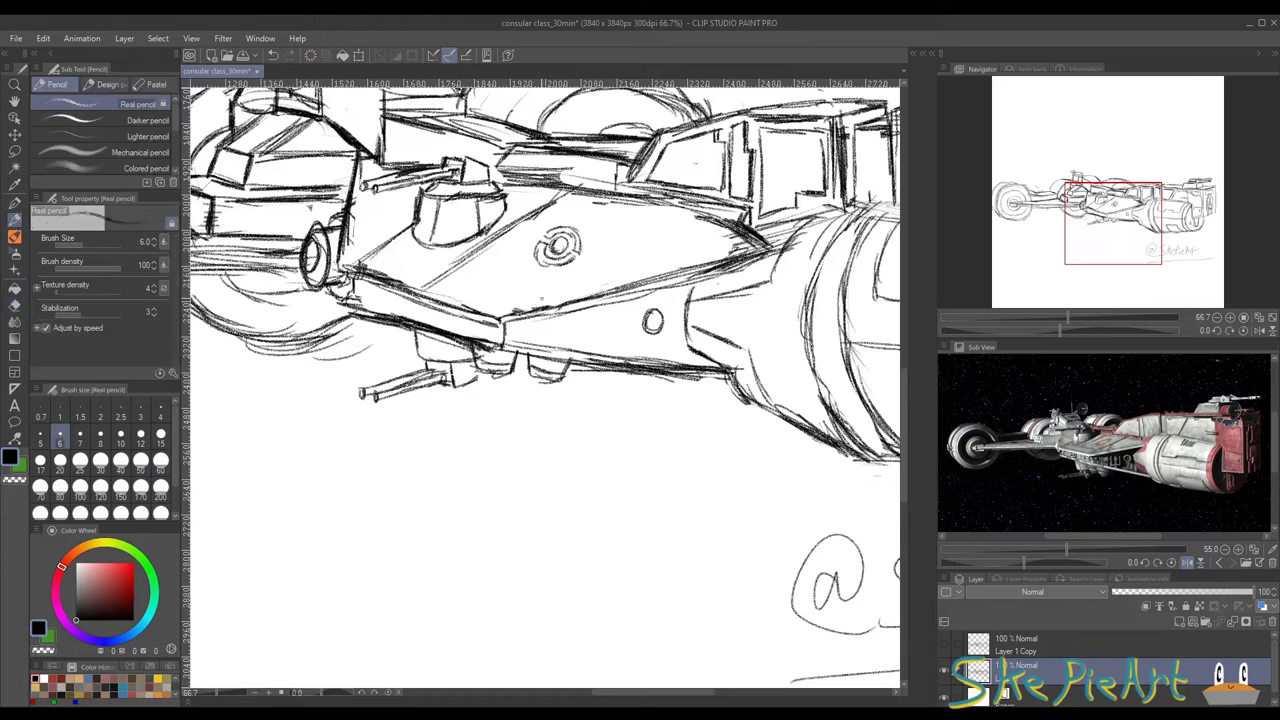
left_click_drag(500, 318, 660, 232)
left_click_drag(558, 286, 658, 222)
left_click_drag(584, 268, 676, 219)
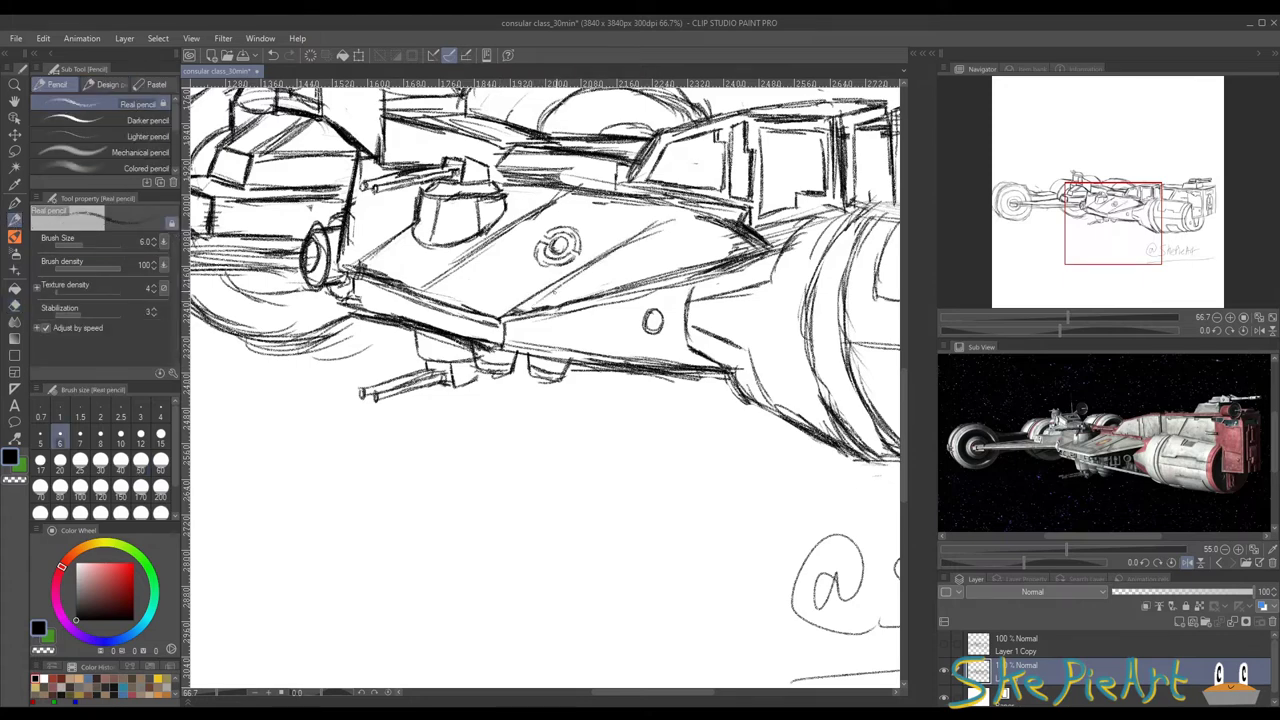
mouse_move(553, 295)
left_mouse_down()
mouse_move(691, 211)
mouse_move(690, 228)
left_mouse_up()
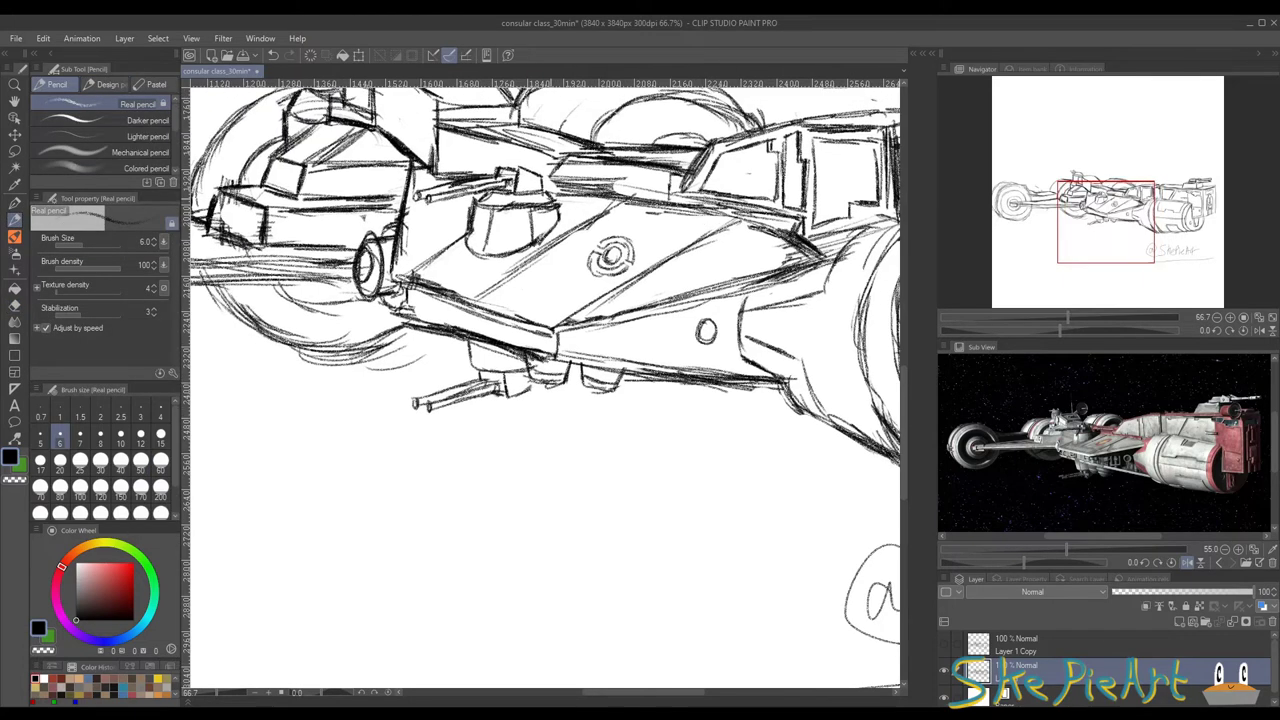
left_click_drag(415, 271, 461, 235)
left_click_drag(561, 340, 525, 368)
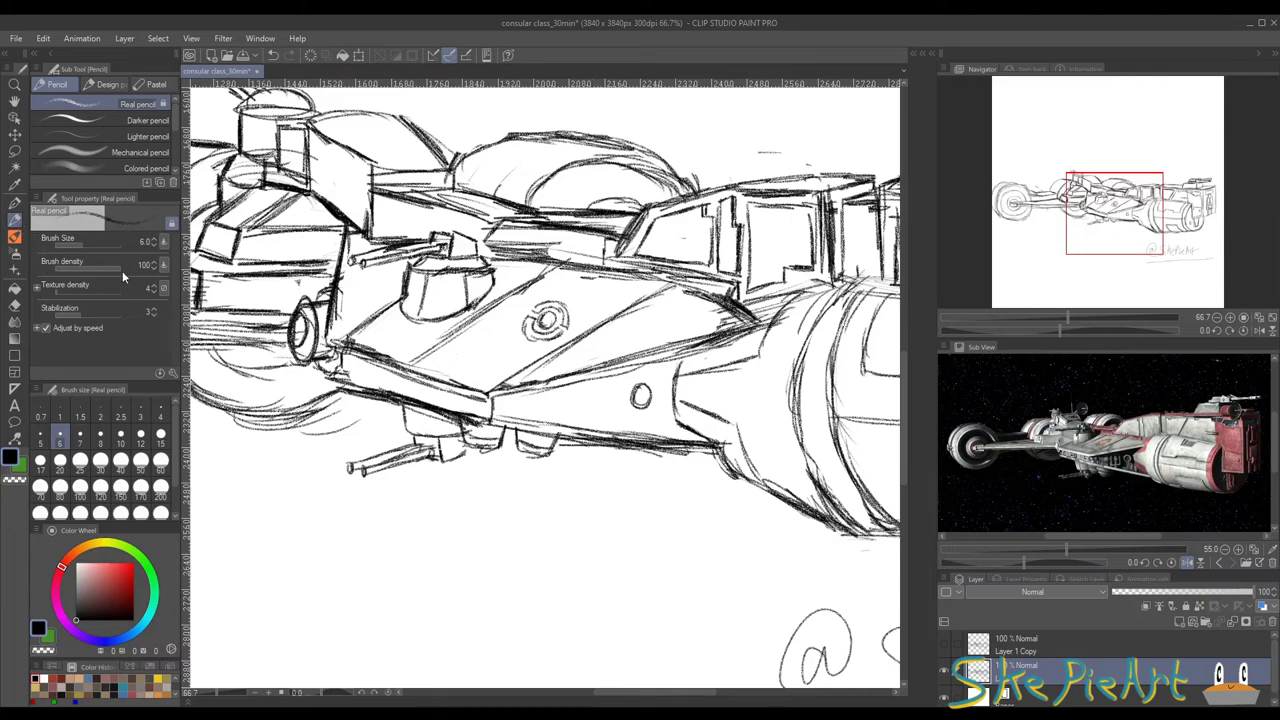
Step: Lasso the round emblem on the wedge plate and move it forward so it sits between the two diagonal lines
left_click(15, 151)
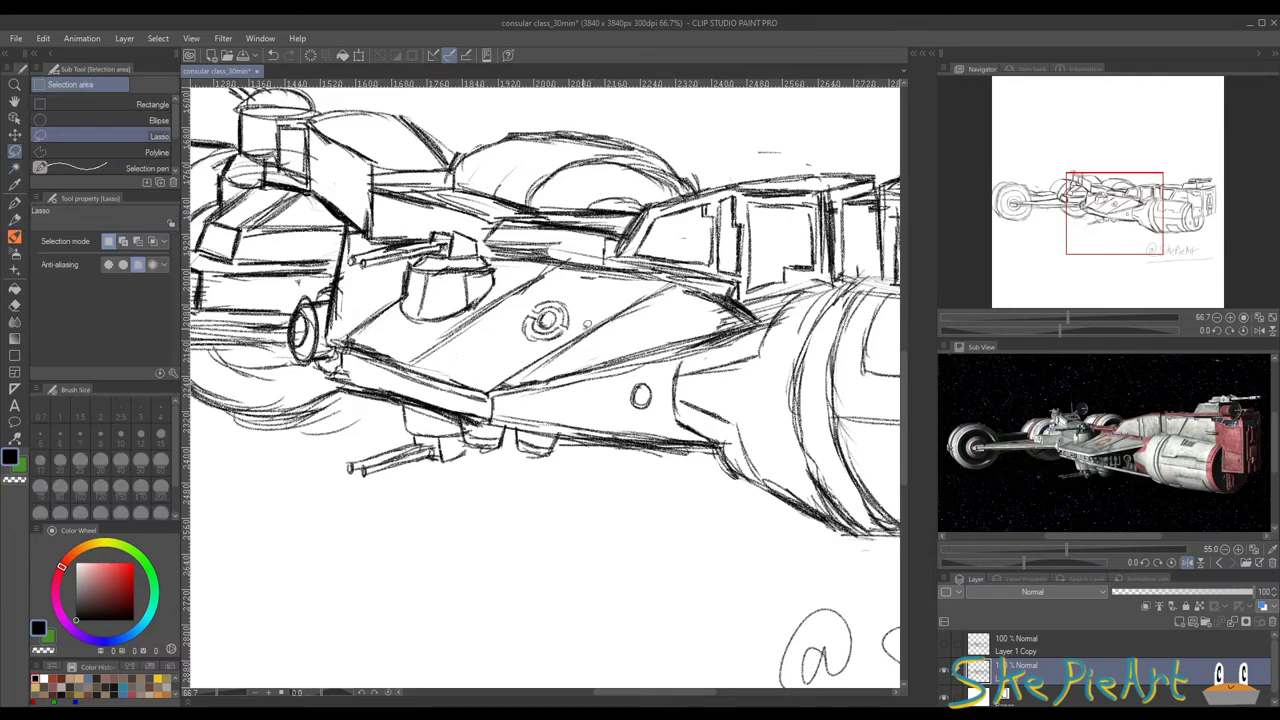
mouse_move(515, 322)
left_mouse_down()
mouse_move(582, 300)
mouse_move(556, 345)
mouse_move(513, 318)
mouse_move(525, 341)
left_mouse_up()
left_click(597, 380)
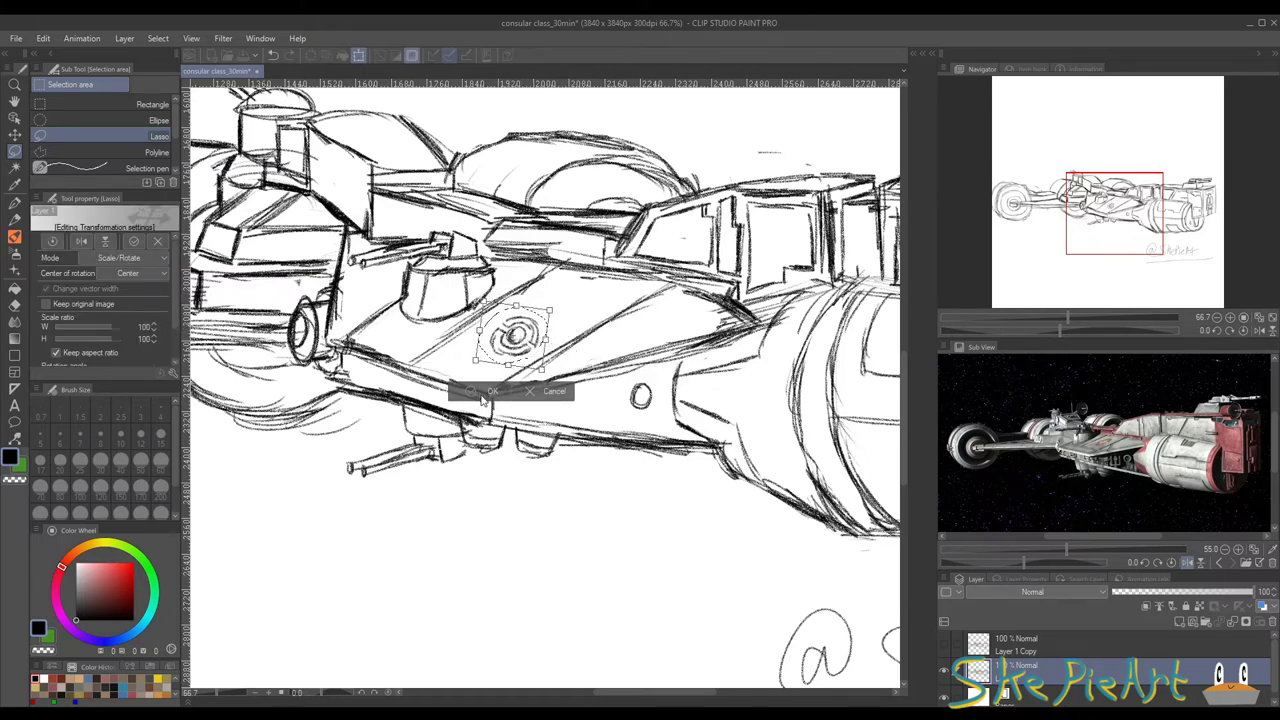
left_click(487, 392)
Step: Erase the round emblem on the wedge plate and redraw it smaller and flatter to match the plate's perspective
left_click(18, 221)
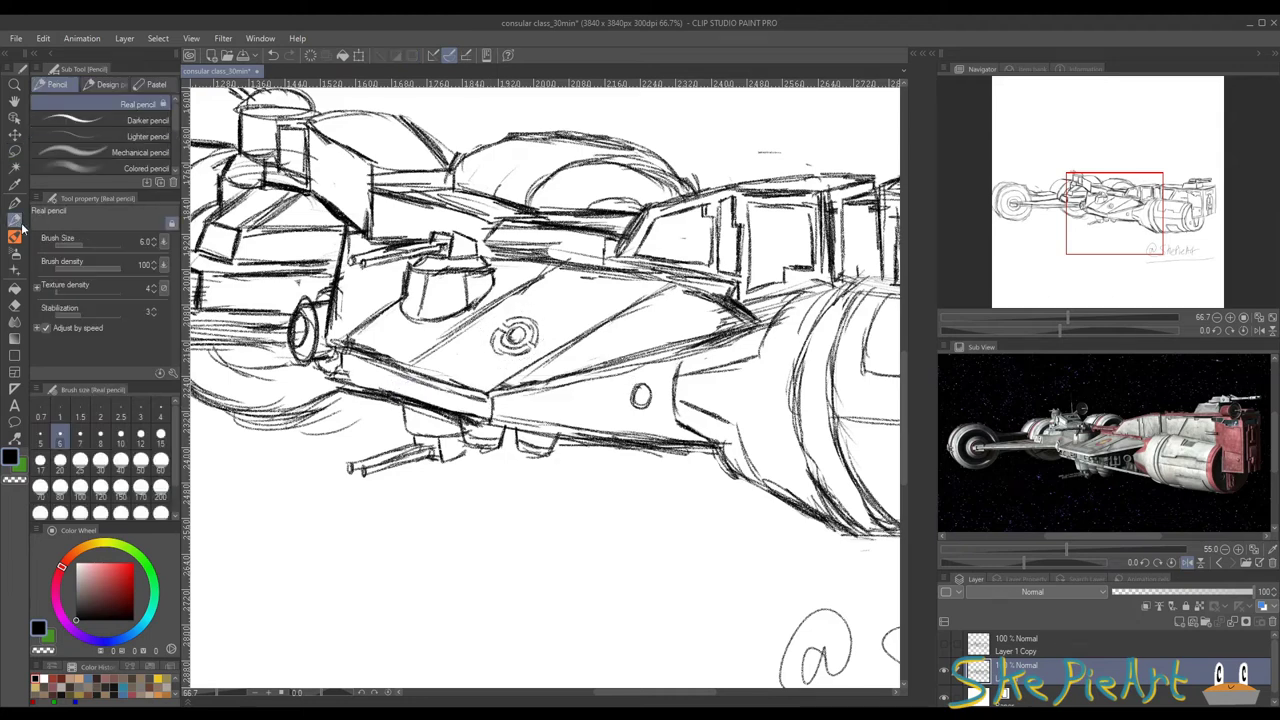
scroll(478, 350, "up", 3)
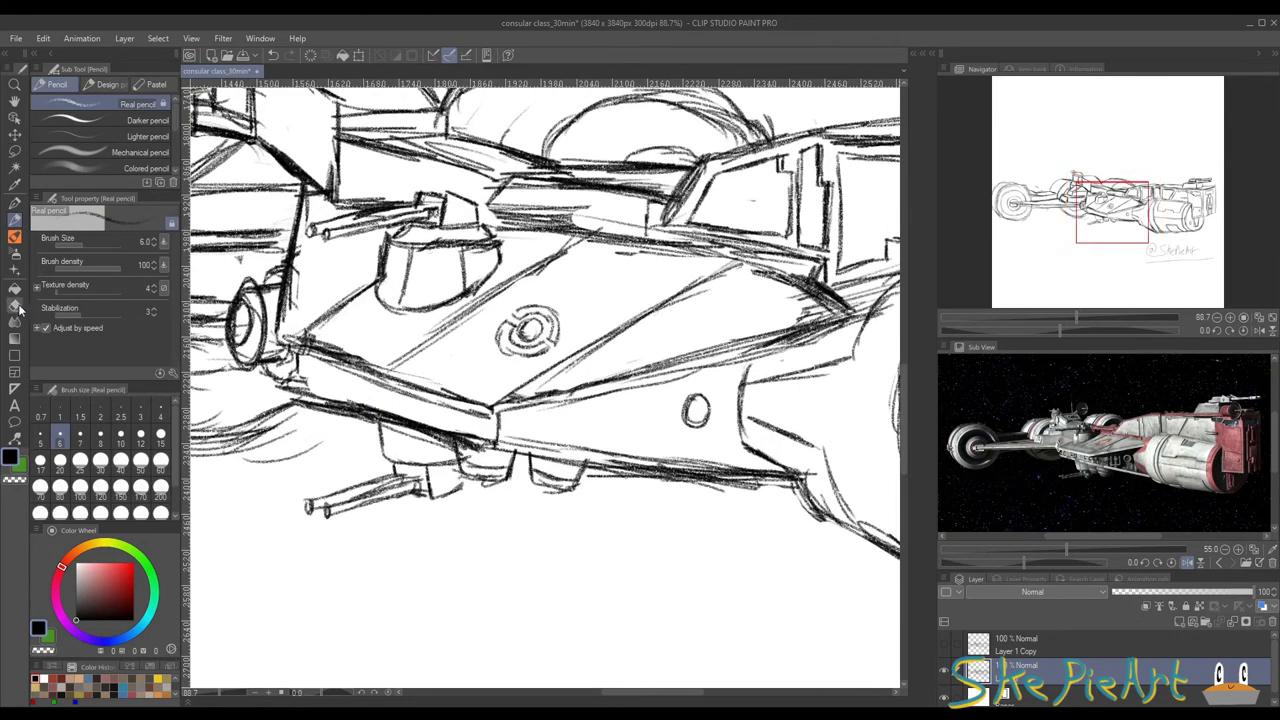
left_click(15, 305)
mouse_move(505, 318)
left_mouse_down()
mouse_move(555, 338)
mouse_move(508, 353)
mouse_move(534, 346)
left_mouse_up()
left_click(15, 237)
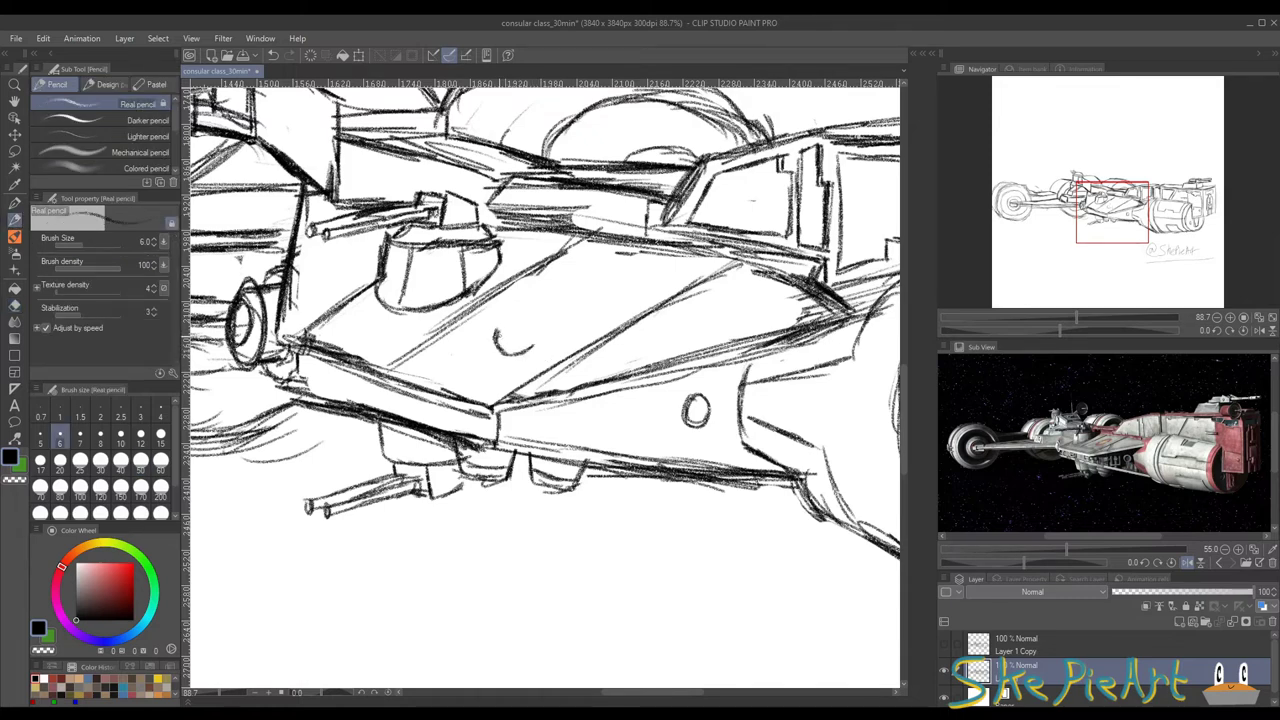
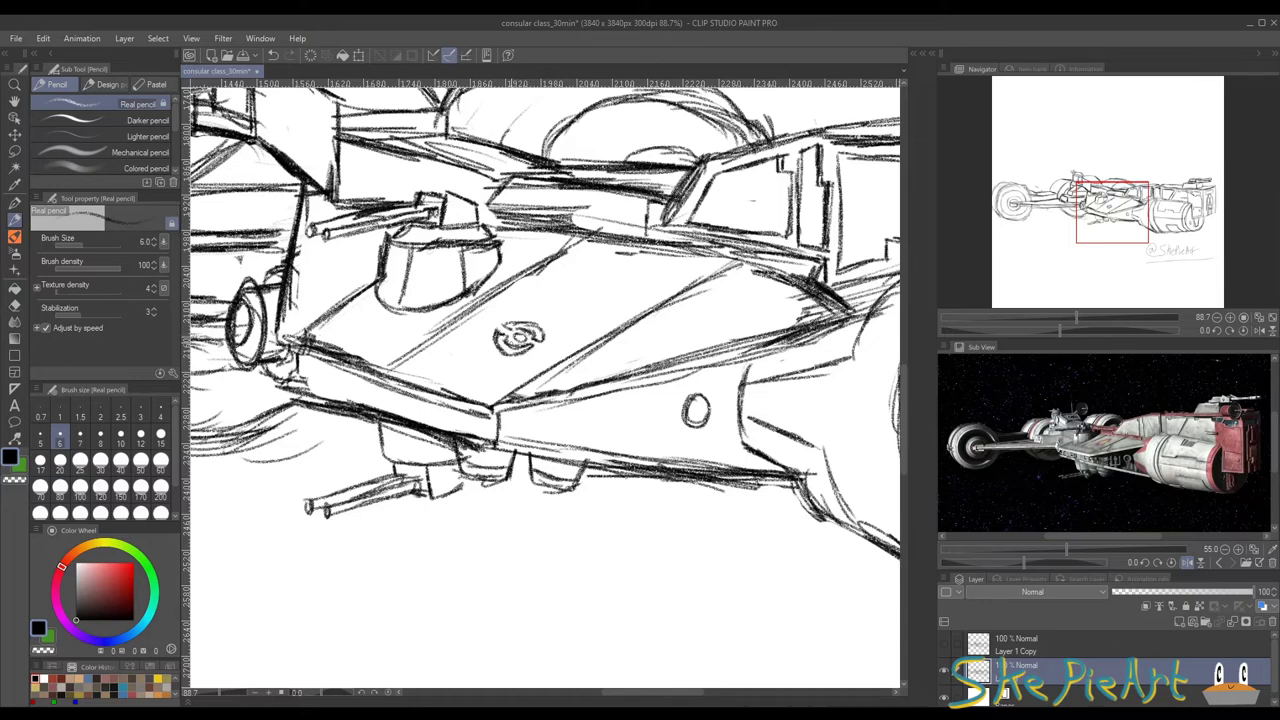
Step: Draw a short dark stroke behind the rear diagonal and a long panel line parallel to the wedge plate's front edge
left_click_drag(612, 330, 610, 367)
left_click_drag(342, 310, 490, 350)
left_click_drag(402, 330, 538, 366)
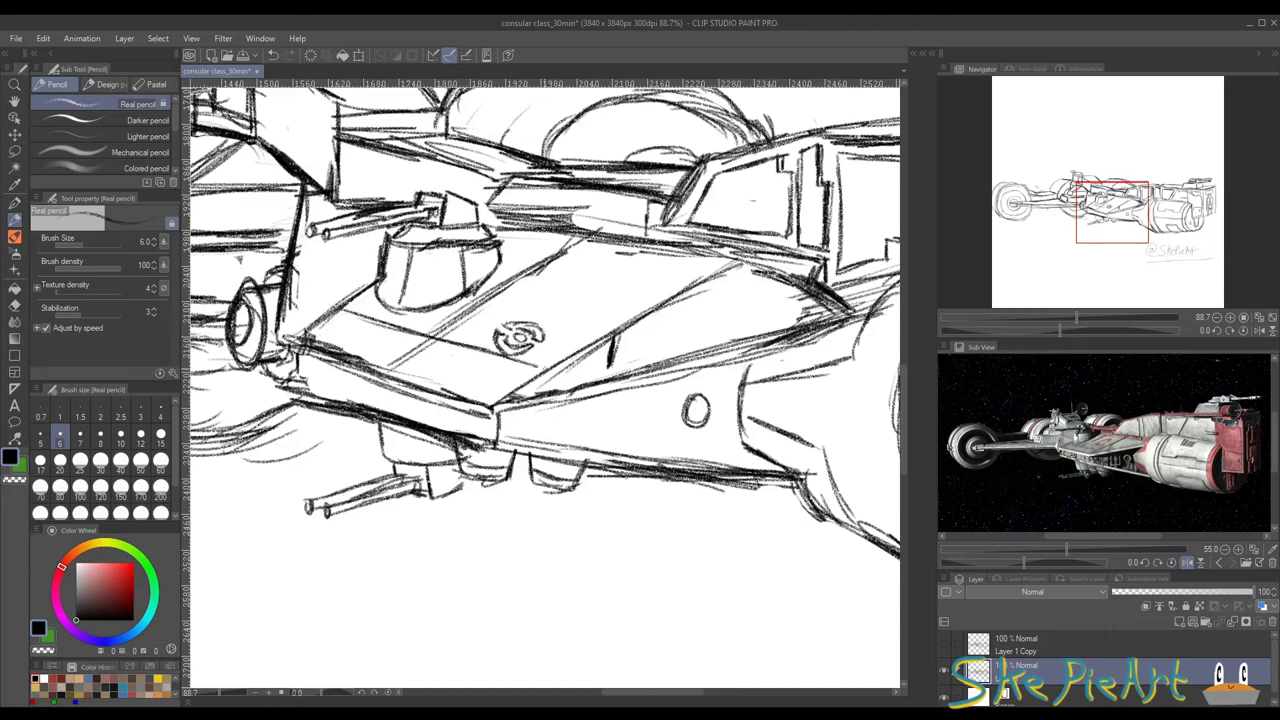
left_click_drag(373, 313, 474, 330)
Step: Draw a small rectangular window on the front face of the boxy section ahead of the wedge hull
left_click_drag(413, 270, 720, 340)
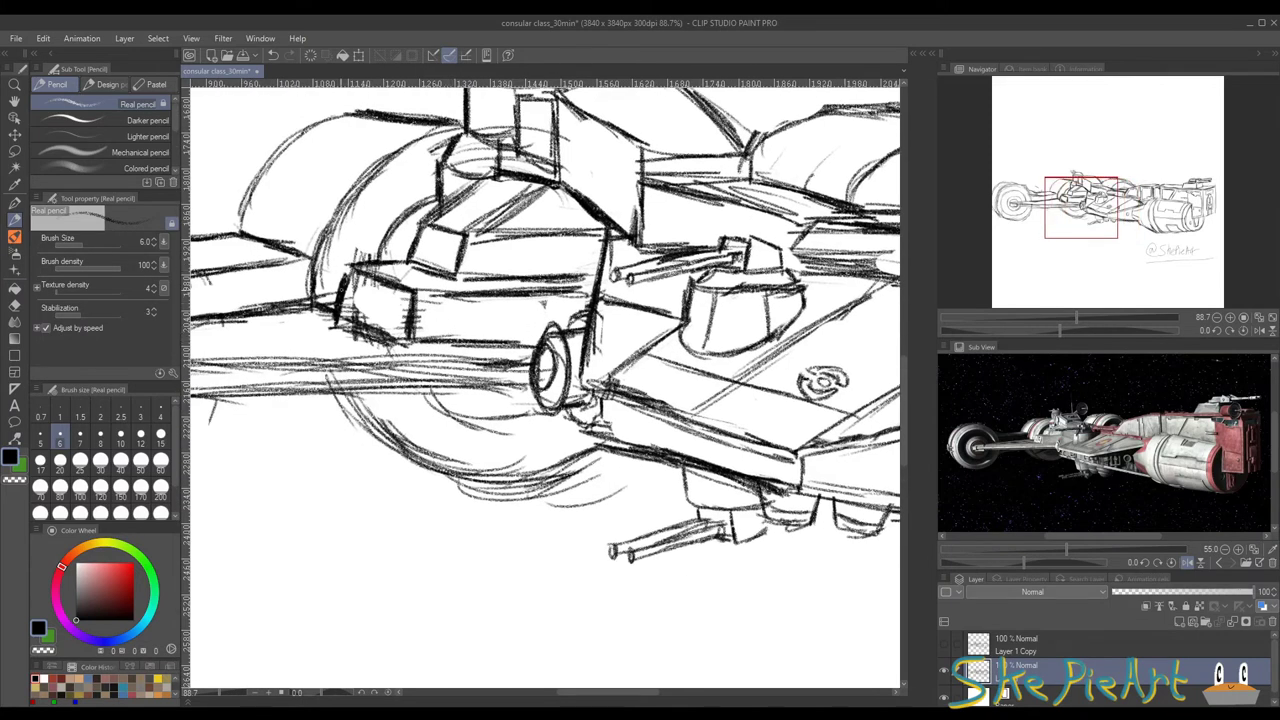
mouse_move(353, 285)
left_mouse_down()
mouse_move(349, 309)
mouse_move(387, 283)
mouse_move(383, 316)
left_mouse_up()
left_click_drag(347, 302, 379, 311)
Step: Reinforce the outer and inner curves of the round engine disc beneath the forward boom
mouse_move(305, 406)
left_mouse_down()
mouse_move(402, 416)
mouse_move(496, 462)
left_mouse_up()
left_click_drag(414, 425, 517, 474)
left_click_drag(452, 414, 502, 460)
left_click_drag(460, 414, 528, 462)
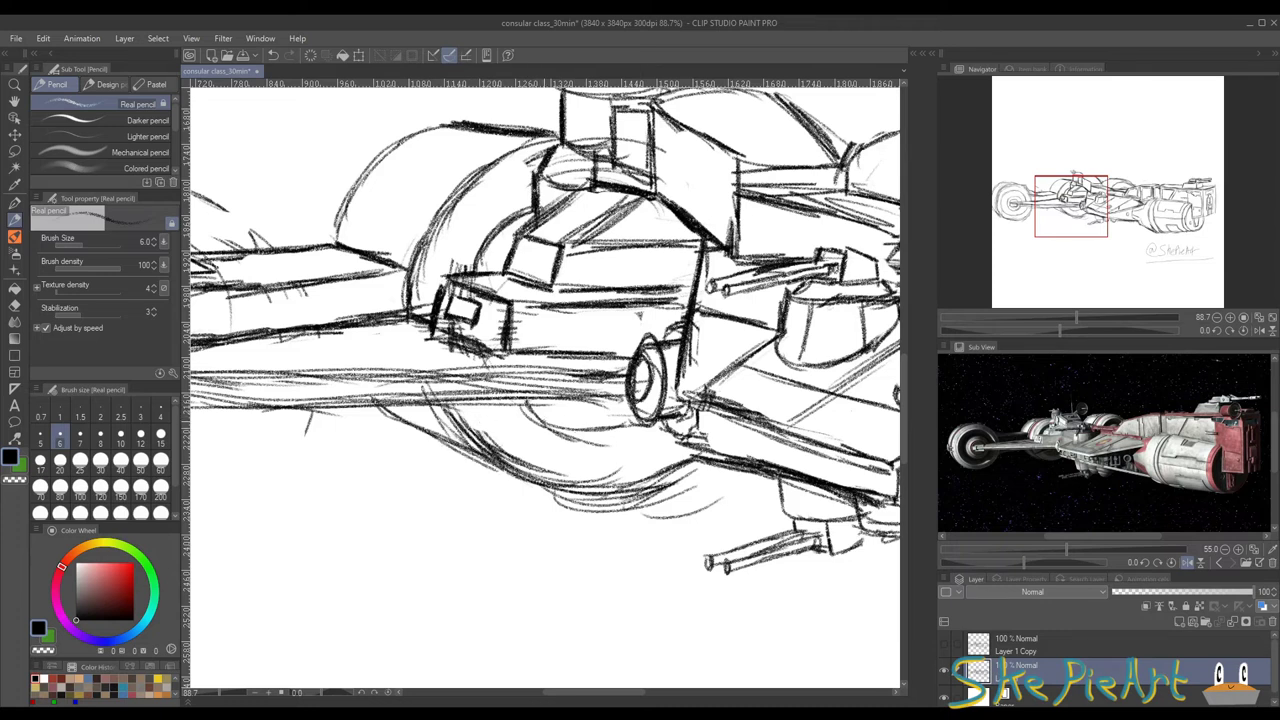
left_click_drag(533, 410, 588, 433)
left_click_drag(536, 410, 627, 424)
left_click_drag(602, 428, 638, 415)
left_click_drag(574, 484, 676, 478)
left_click_drag(636, 490, 716, 462)
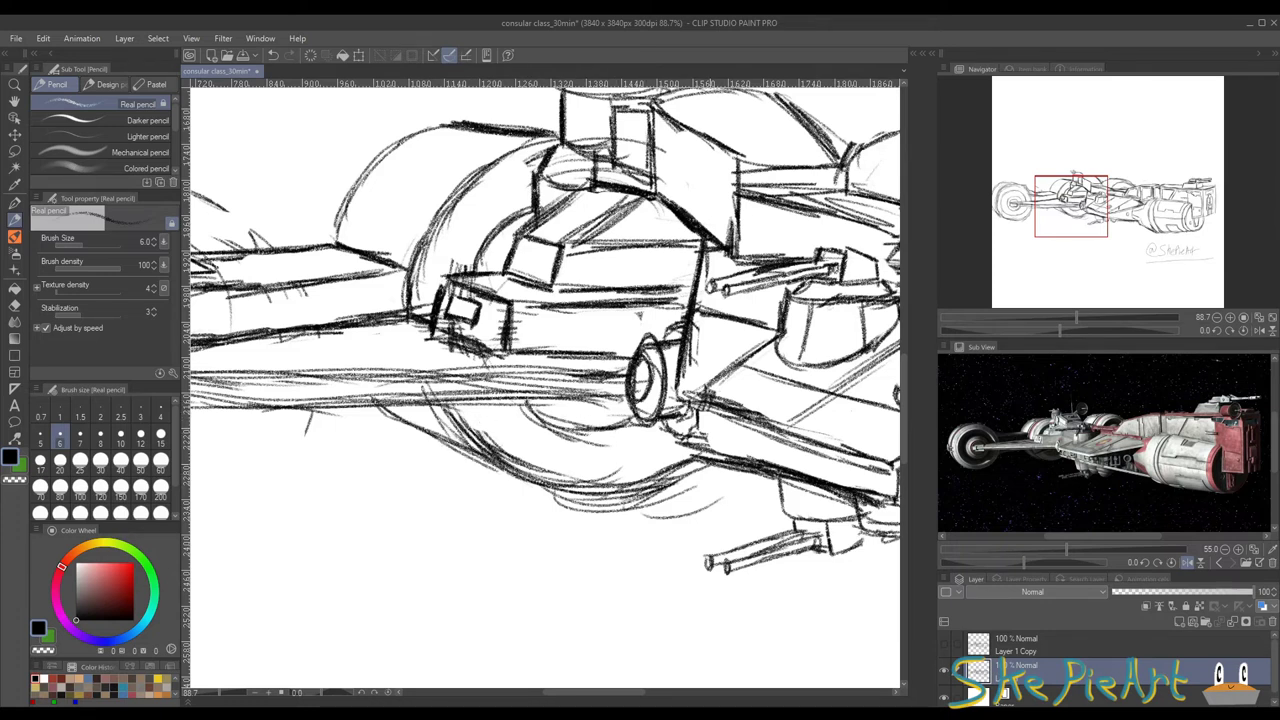
Step: Draw the lower edge of the forward boom from the front wheel back toward the round joint
mouse_move(192, 412)
left_mouse_down()
mouse_move(566, 376)
mouse_move(460, 387)
mouse_move(425, 425)
left_mouse_up()
mouse_move(443, 405)
left_mouse_down()
mouse_move(421, 431)
mouse_move(582, 390)
mouse_move(690, 380)
left_mouse_up()
left_click_drag(442, 408, 418, 435)
mouse_move(444, 405)
left_mouse_down()
mouse_move(418, 434)
mouse_move(516, 398)
mouse_move(422, 406)
mouse_move(376, 373)
mouse_move(477, 388)
mouse_move(668, 384)
left_mouse_up()
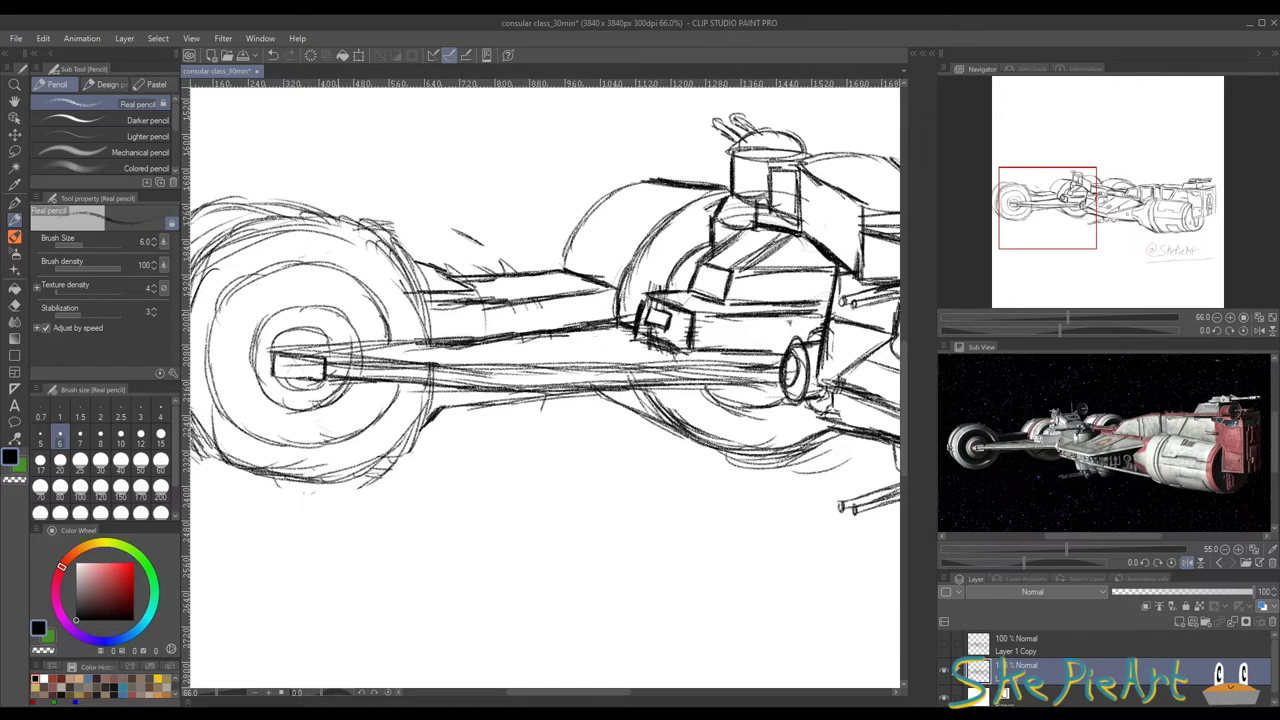
Step: Erase the stray sketch marks around the front wheel's outer rim and along the boom's upper and lower edges
key("e")
left_click_drag(448, 353, 480, 353)
left_click_drag(401, 210, 532, 204)
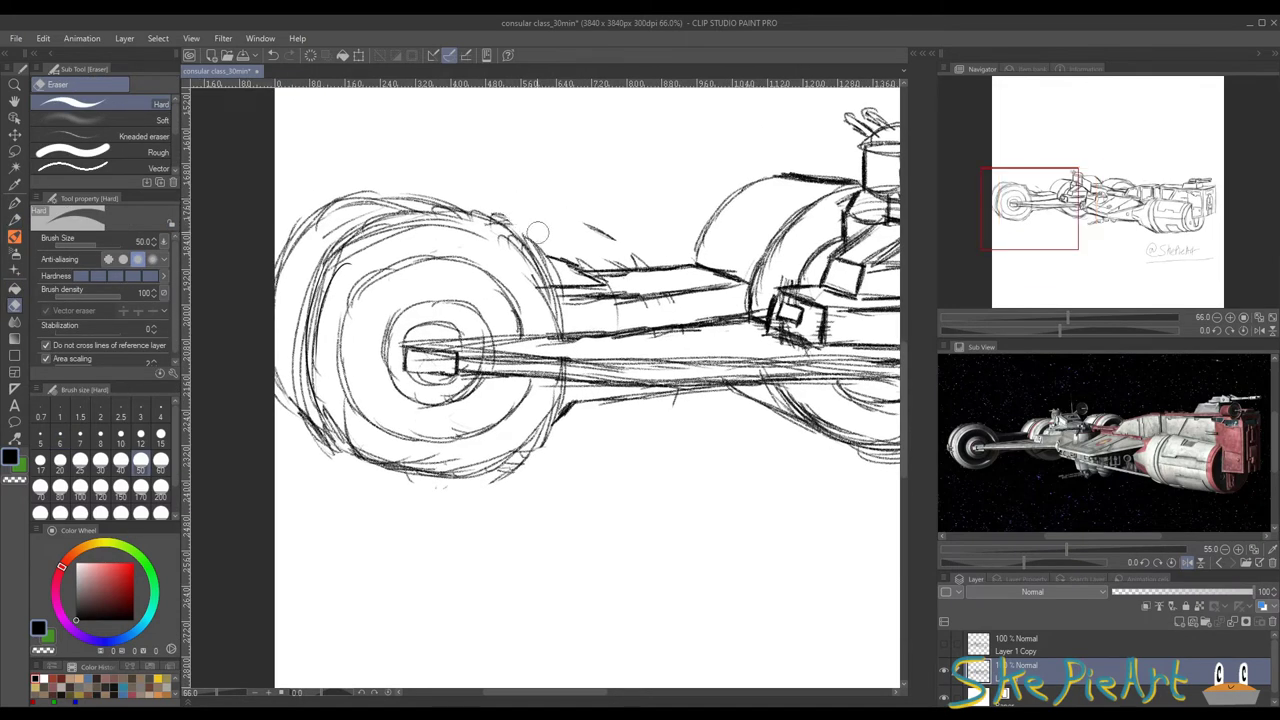
mouse_move(592, 228)
left_mouse_down()
mouse_move(630, 249)
mouse_move(613, 256)
left_mouse_up()
left_click_drag(686, 402, 667, 404)
mouse_move(527, 458)
left_mouse_down()
mouse_move(496, 490)
mouse_move(550, 432)
left_mouse_up()
mouse_move(472, 418)
left_mouse_down()
mouse_move(341, 402)
mouse_move(365, 440)
mouse_move(335, 407)
mouse_move(325, 328)
mouse_move(336, 291)
mouse_move(348, 297)
mouse_move(372, 255)
mouse_move(306, 272)
mouse_move(337, 224)
mouse_move(424, 217)
left_mouse_up()
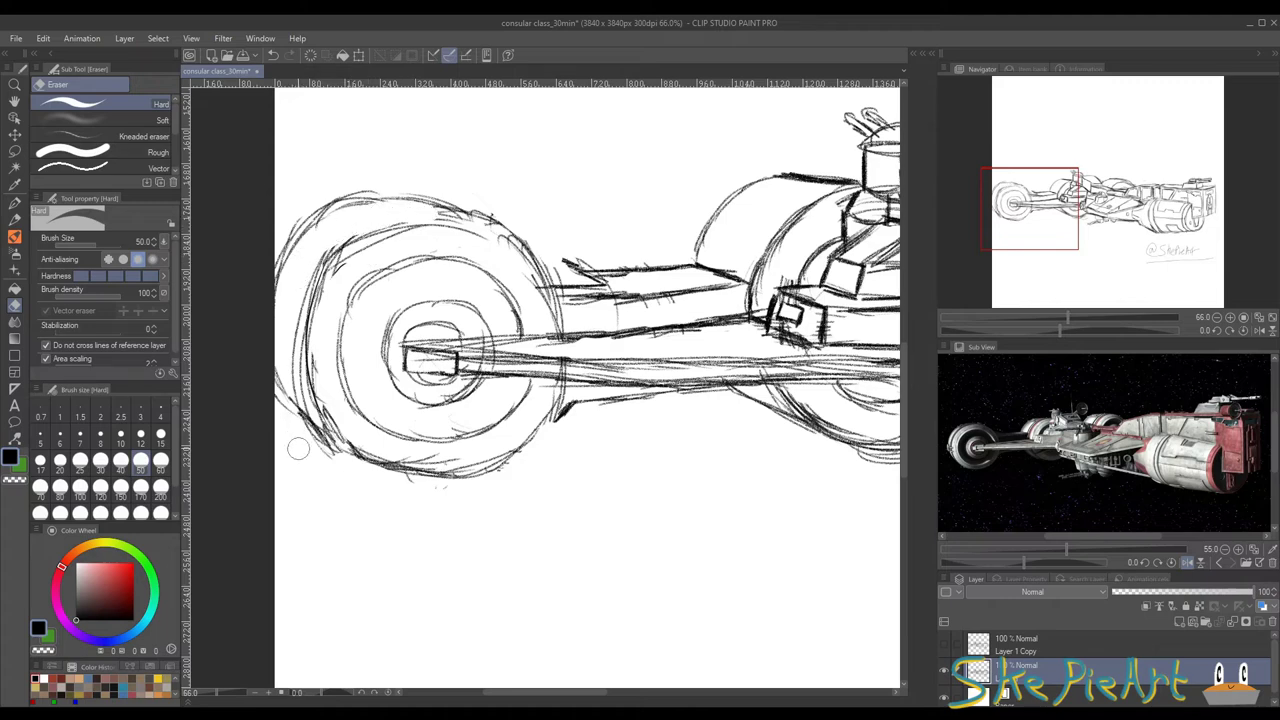
left_click_drag(292, 425, 371, 475)
Step: Erase the overlapping construction lines inside the forward boom between the wheel hub and the round joint
left_click_drag(525, 373, 389, 401)
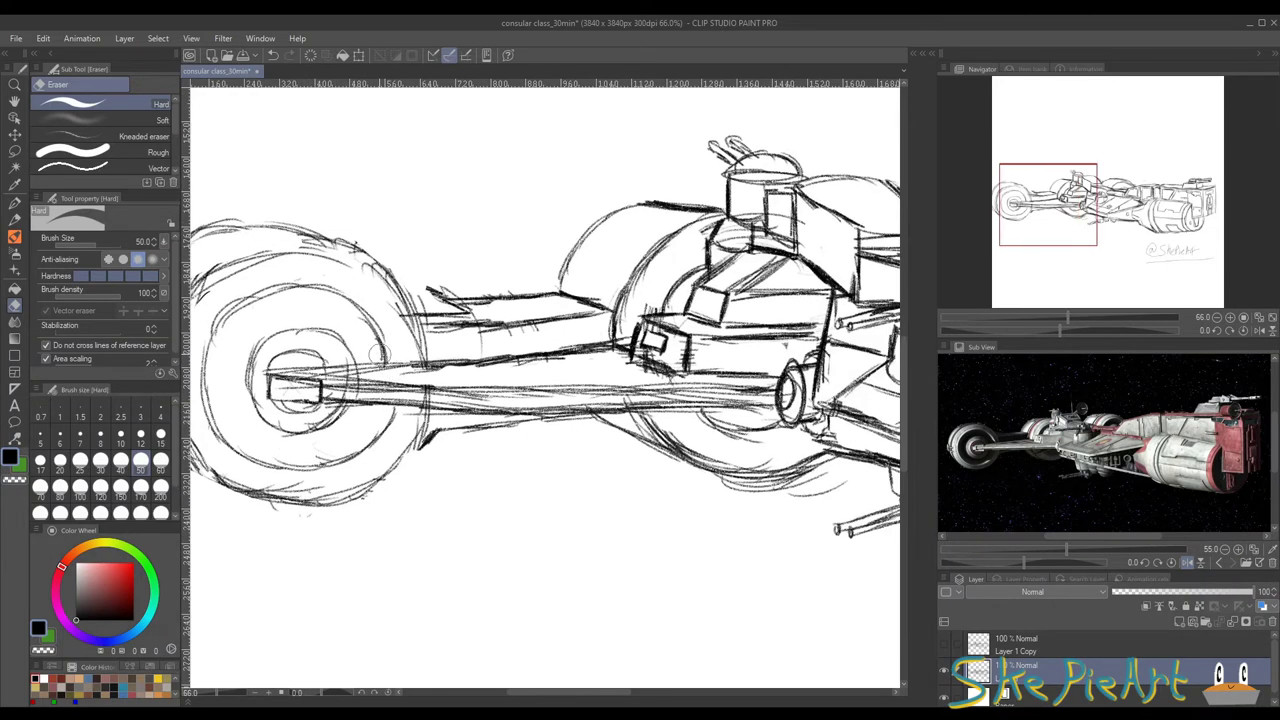
left_click_drag(326, 374, 412, 380)
left_click_drag(325, 392, 603, 398)
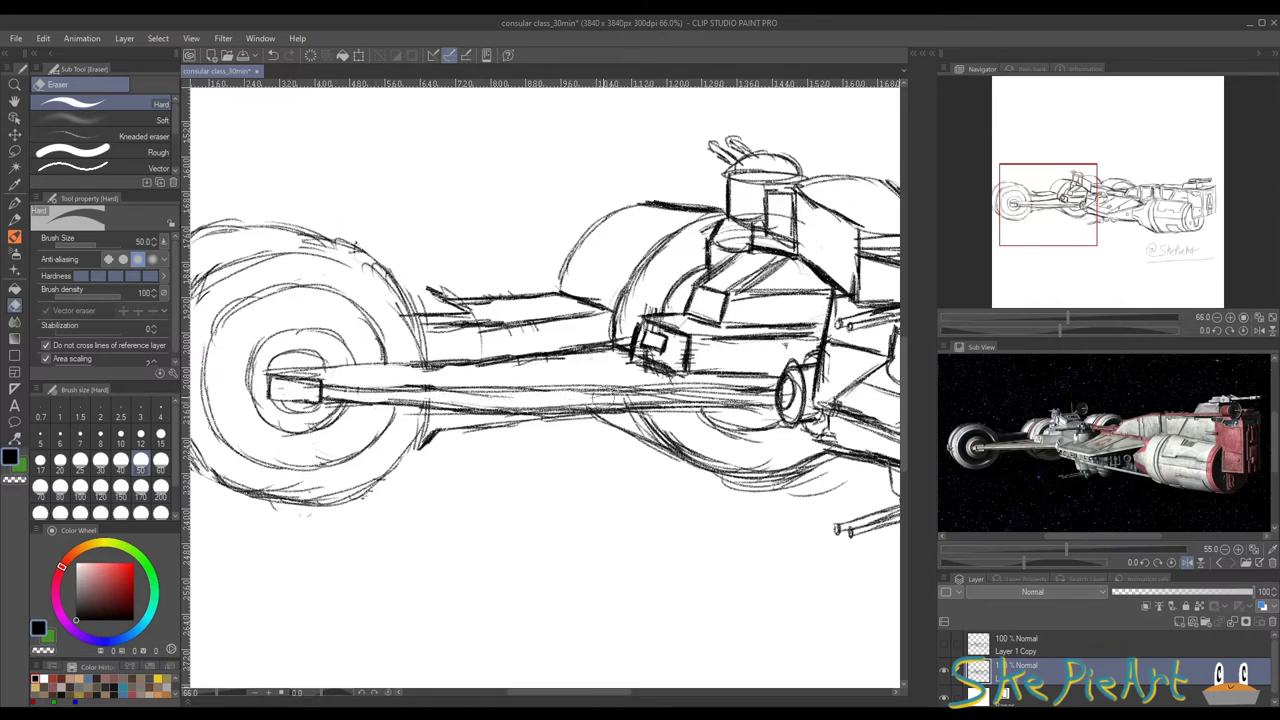
Step: Draw the diagonal brace edge from the front wheel to the upper boom and darken the wedge beneath the boom
left_click(14, 219)
mouse_move(396, 281)
left_mouse_down()
mouse_move(440, 297)
mouse_move(428, 296)
left_mouse_up()
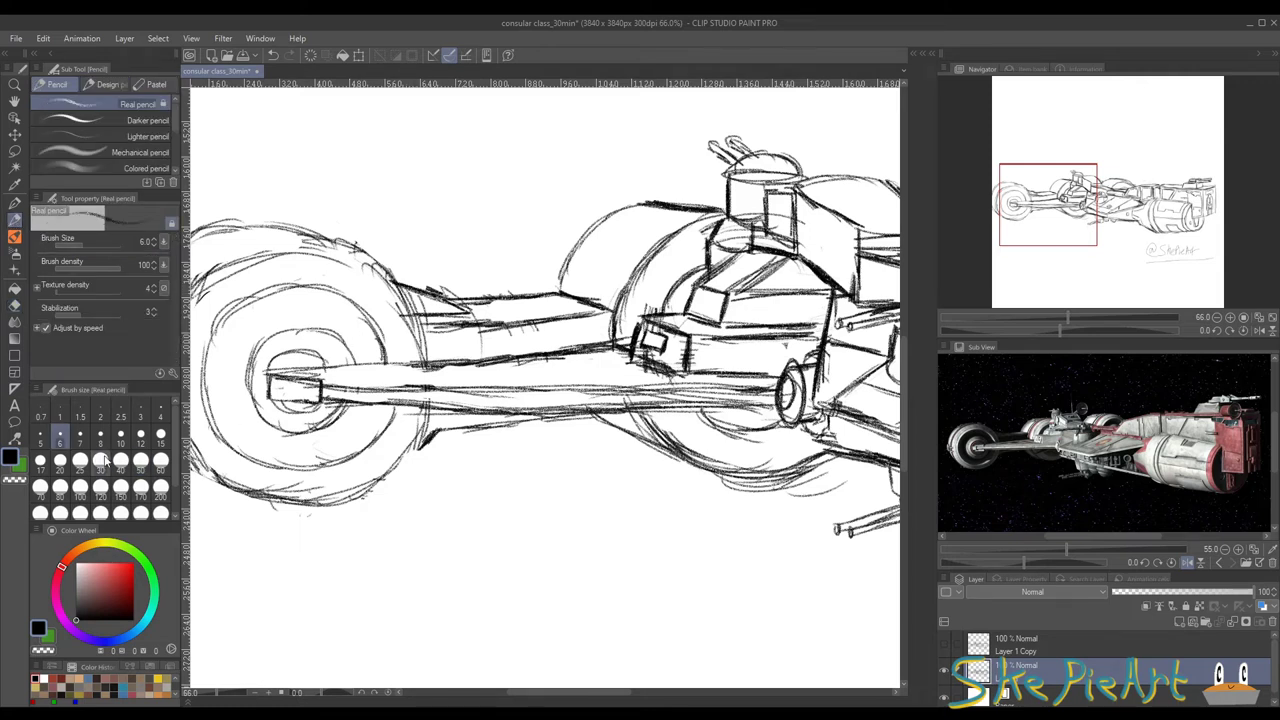
left_click(324, 714)
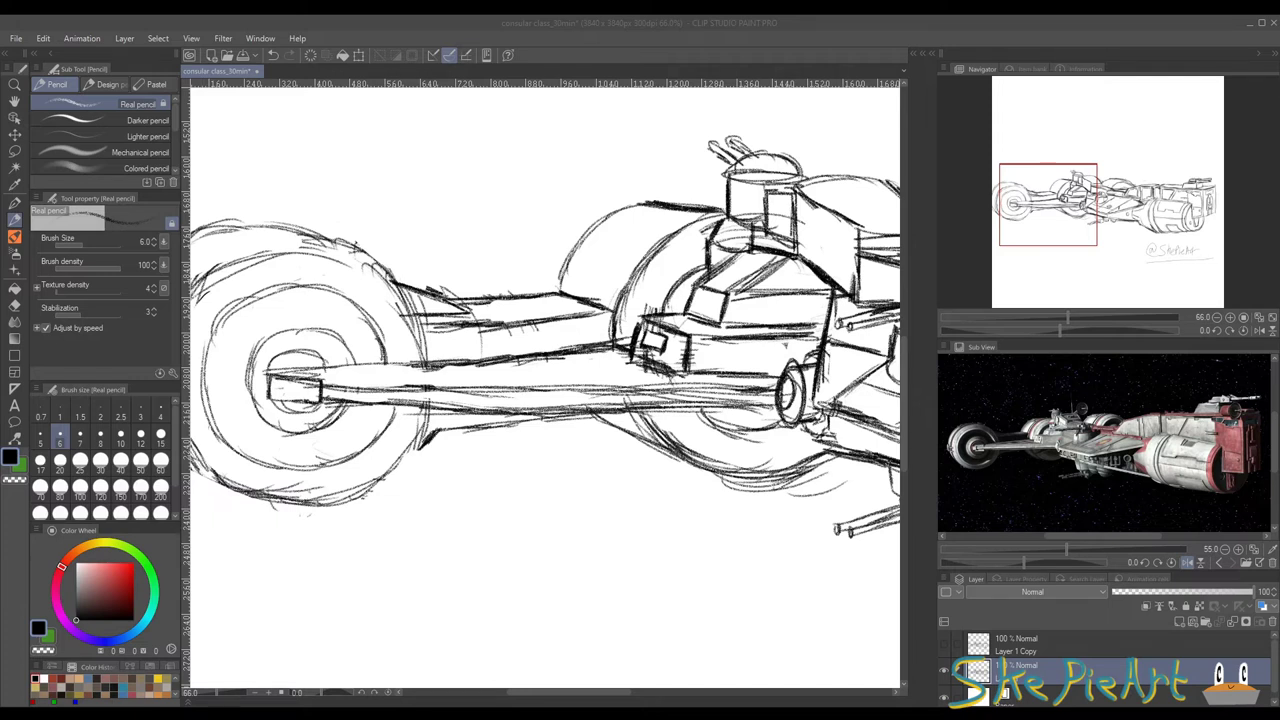
key("alt+Tab")
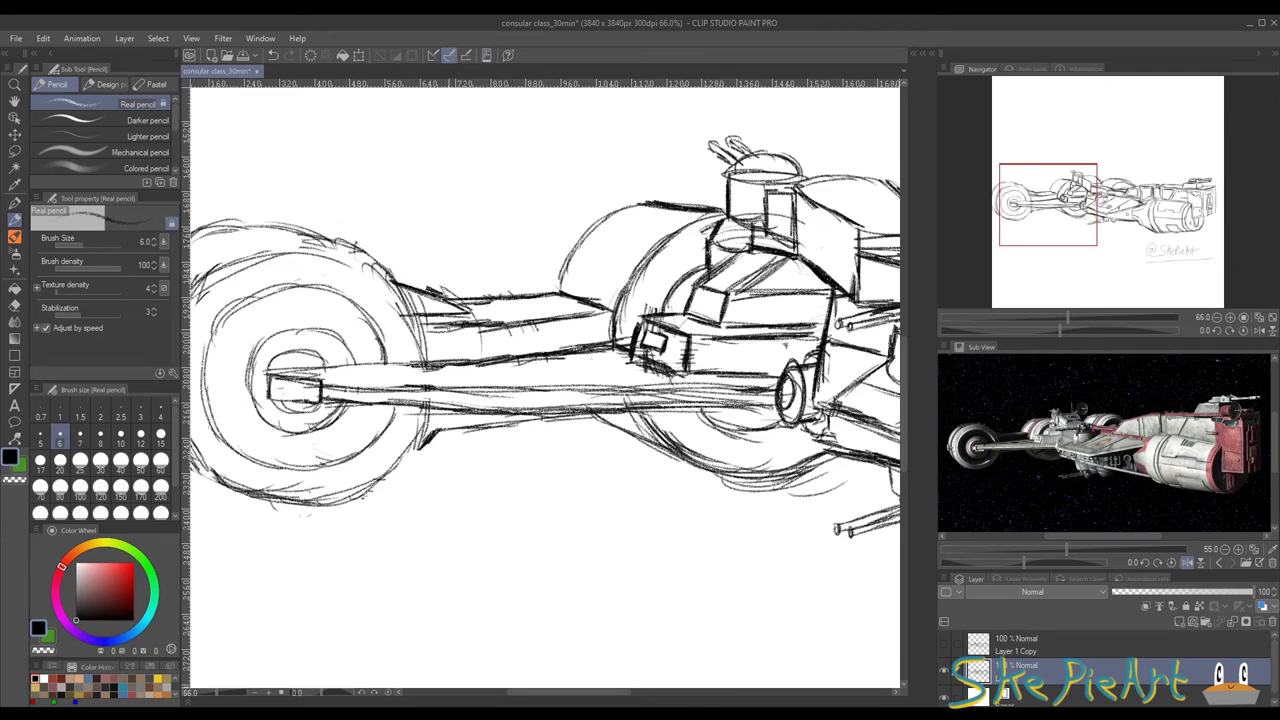
mouse_move(455, 424)
left_mouse_down()
mouse_move(404, 456)
mouse_move(532, 404)
left_mouse_up()
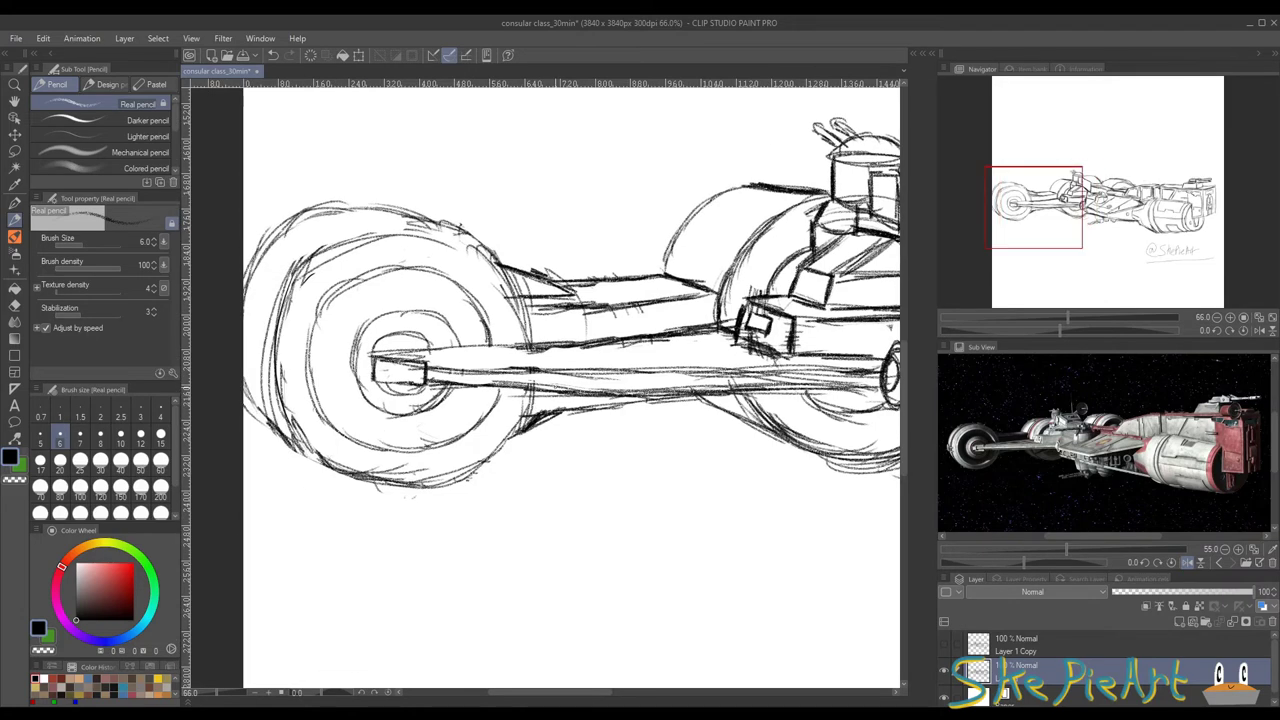
Step: Sketch curved band and panel lines across the cylindrical engine behind the boxy forward section
left_click_drag(640, 366, 492, 391)
left_click_drag(587, 379, 522, 394)
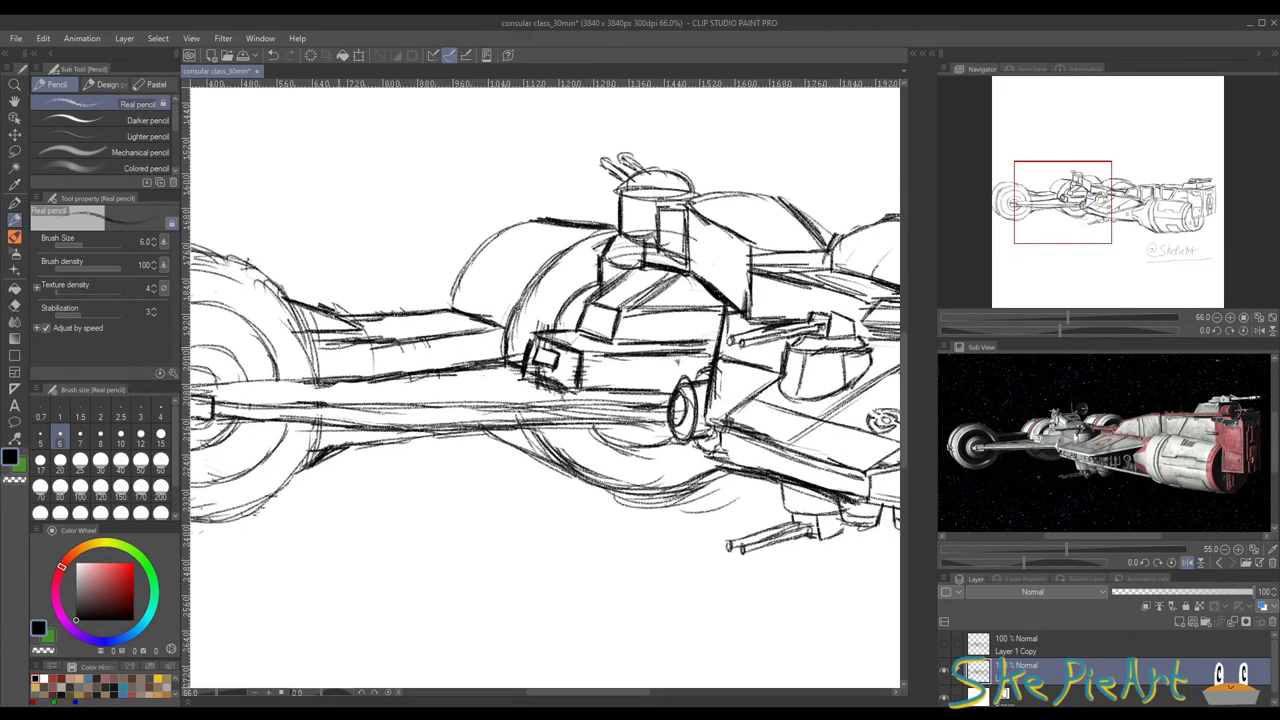
mouse_move(312, 350)
left_mouse_down()
mouse_move(494, 356)
mouse_move(479, 293)
left_mouse_up()
mouse_move(444, 341)
left_mouse_down()
mouse_move(507, 267)
mouse_move(466, 308)
left_mouse_up()
mouse_move(542, 258)
left_mouse_down()
mouse_move(486, 284)
mouse_move(478, 270)
mouse_move(505, 279)
left_mouse_up()
left_click_drag(640, 350, 448, 374)
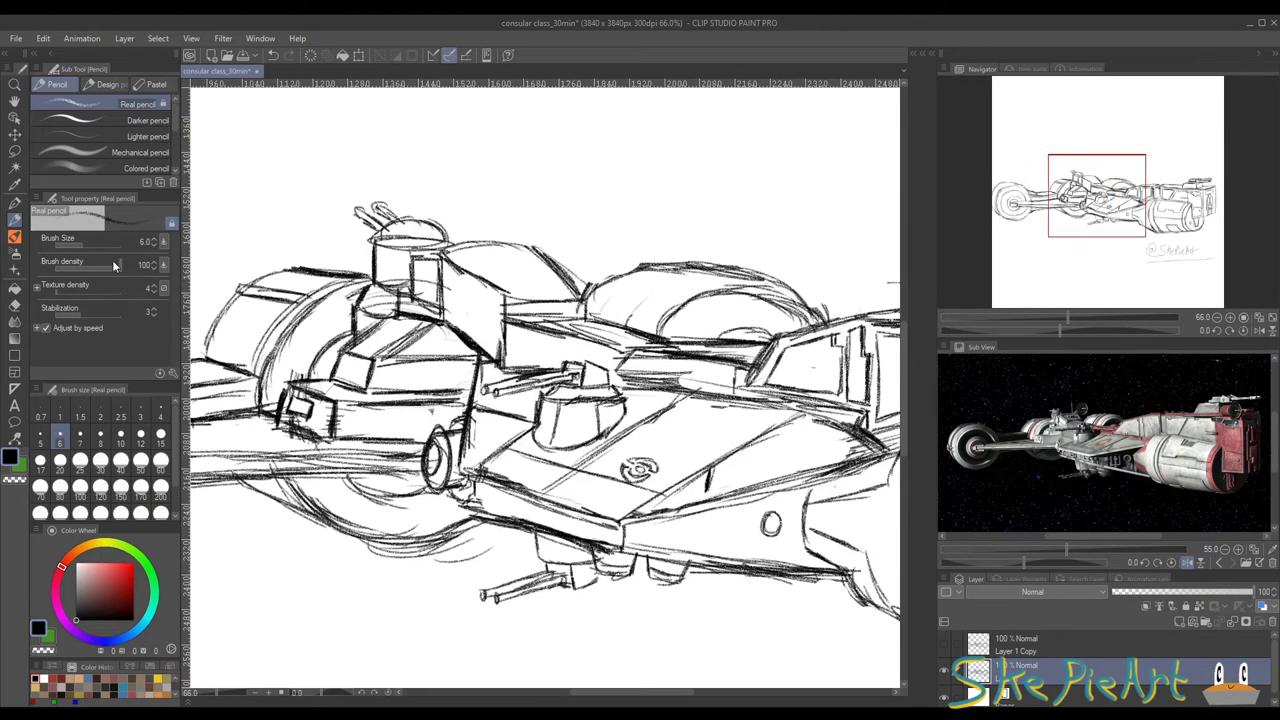
Step: Clean up the bridge's dome turret with a size 25 eraser and sketch a small gun mount on the dome
left_click(14, 304)
left_click(81, 461)
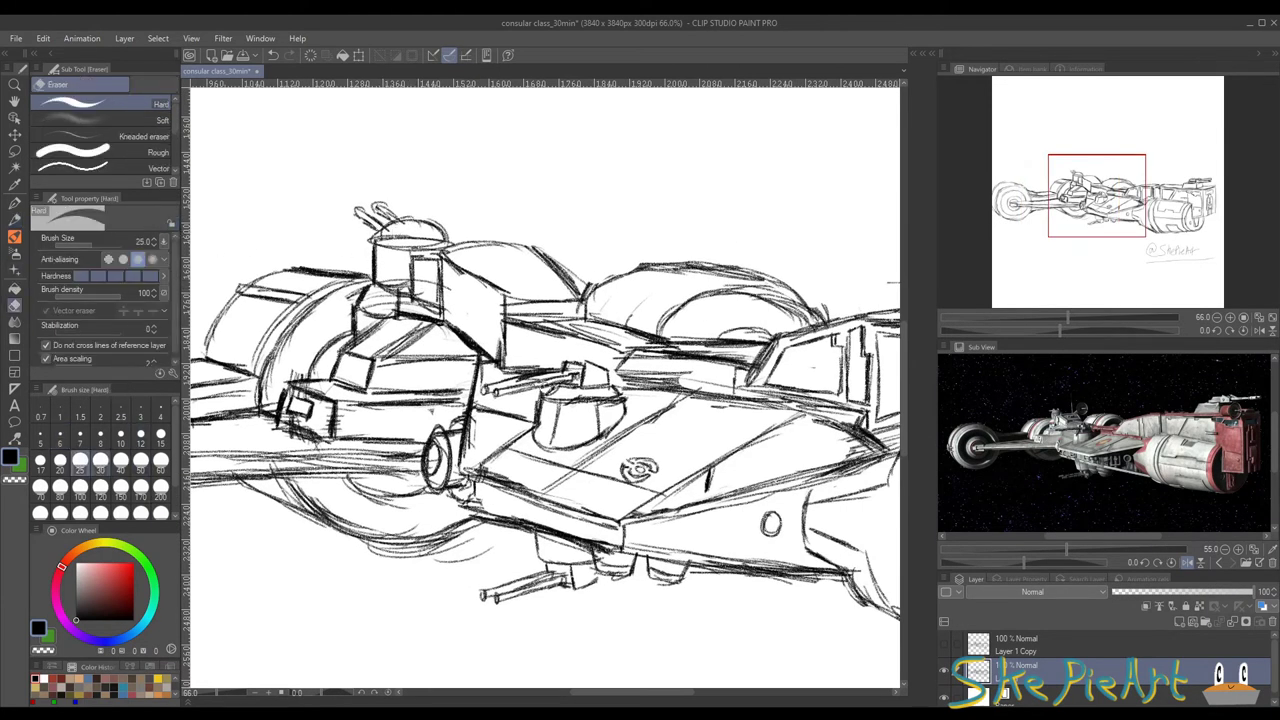
mouse_move(388, 236)
left_mouse_down()
mouse_move(431, 237)
mouse_move(398, 242)
left_mouse_up()
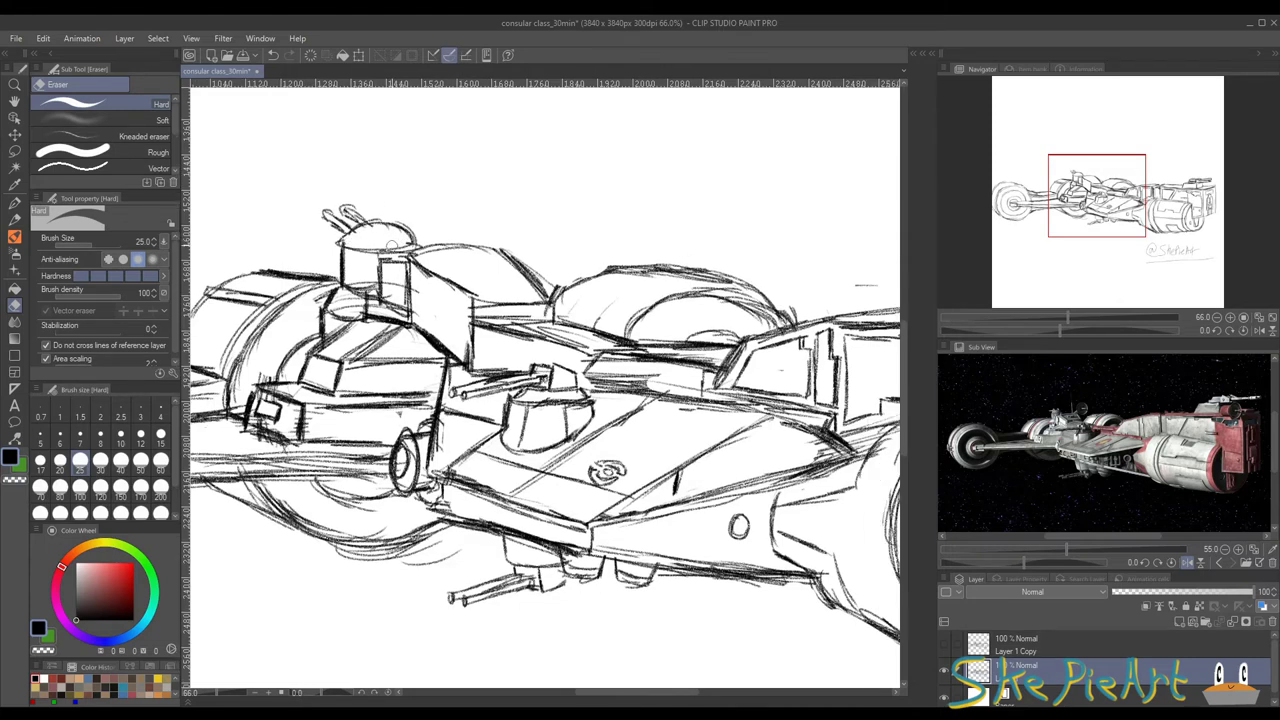
left_click(14, 220)
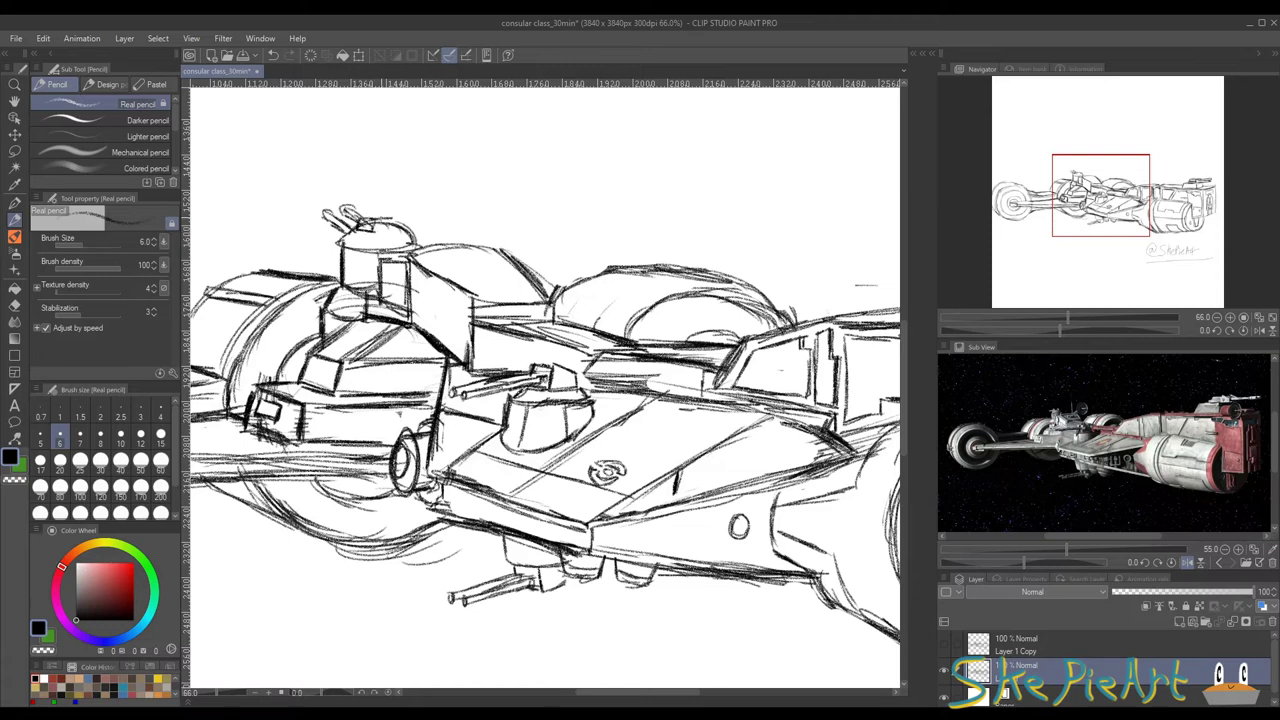
left_click_drag(370, 230, 383, 227)
left_click_drag(364, 219, 446, 214)
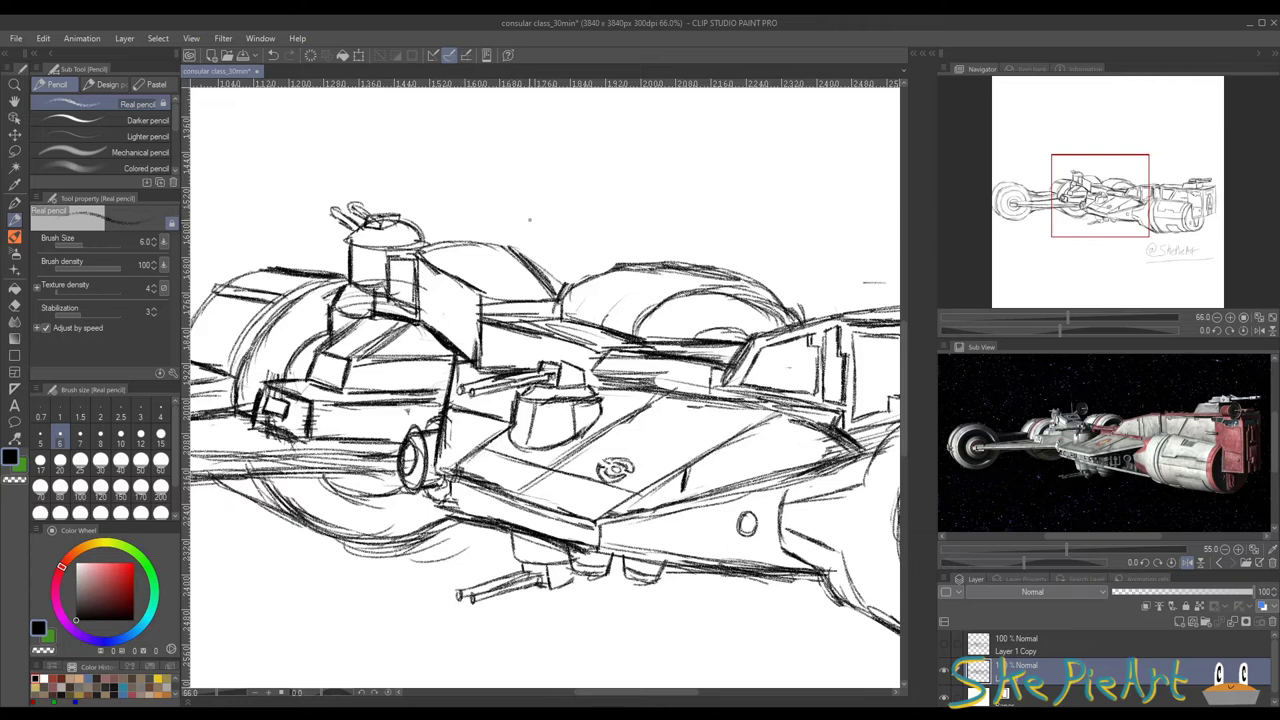
Step: Draw a round ribbed dish antenna on an angled strut and a tall vertical mast above the bridge roof
mouse_move(545, 198)
left_mouse_down()
mouse_move(530, 226)
mouse_move(576, 214)
mouse_move(540, 245)
mouse_move(552, 200)
mouse_move(540, 200)
mouse_move(572, 220)
left_mouse_up()
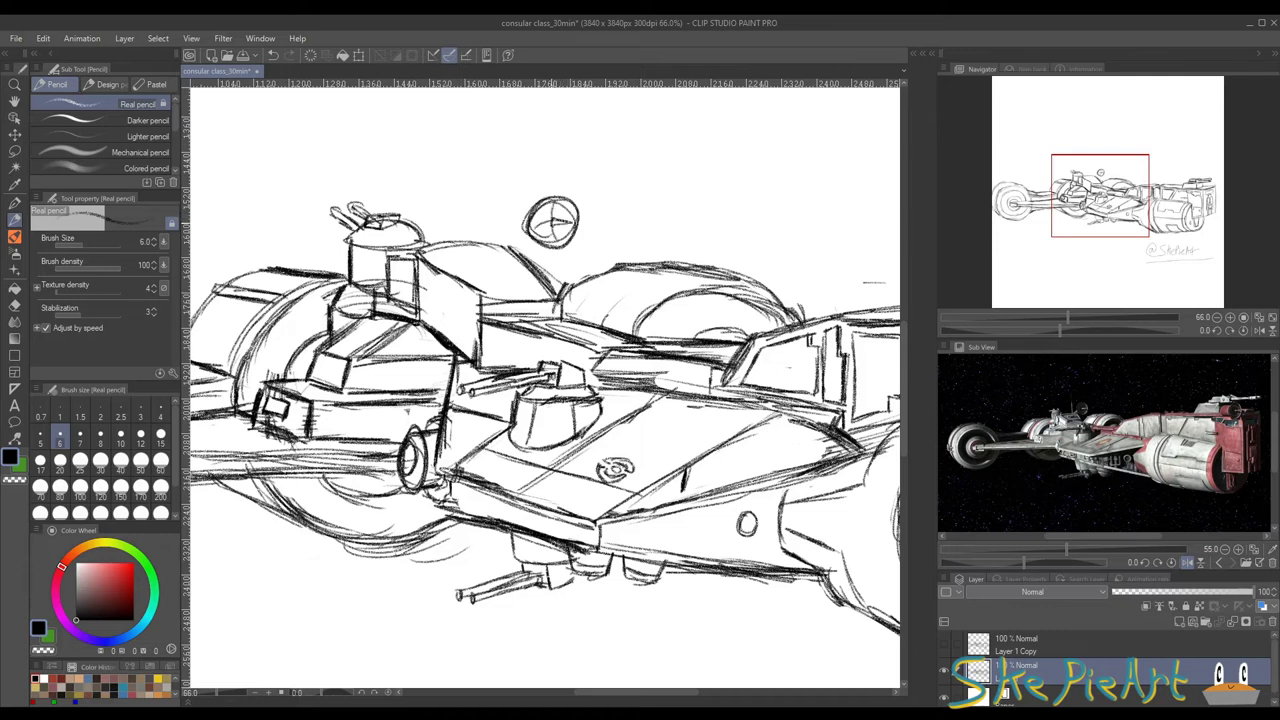
mouse_move(552, 236)
left_mouse_down()
mouse_move(534, 216)
mouse_move(496, 249)
mouse_move(507, 252)
mouse_move(488, 182)
left_mouse_up()
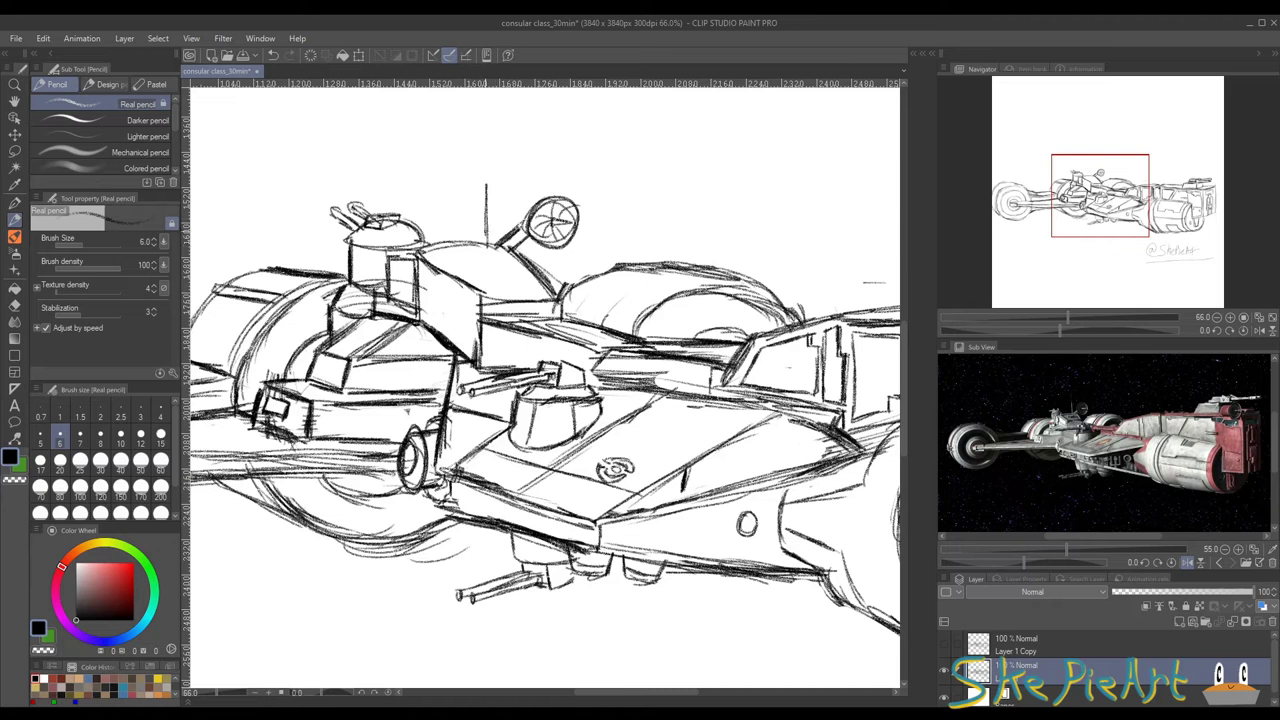
left_click_drag(486, 236, 490, 174)
Step: Add inset panels to the bridge's side, roof and front block, plus a small box and long panel on the section below
mouse_move(434, 262)
left_mouse_down()
mouse_move(484, 288)
mouse_move(481, 261)
mouse_move(505, 261)
mouse_move(536, 290)
mouse_move(484, 286)
mouse_move(462, 318)
left_mouse_up()
mouse_move(422, 290)
left_mouse_down()
mouse_move(460, 314)
mouse_move(425, 297)
left_mouse_up()
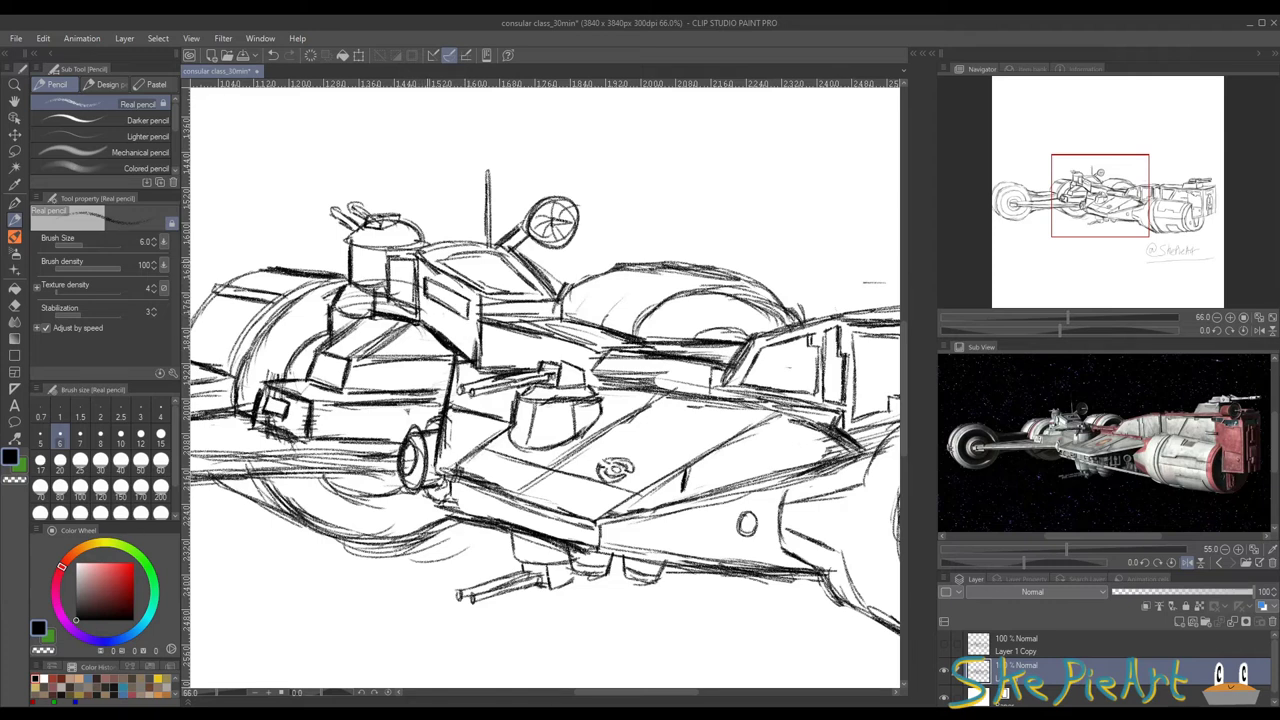
mouse_move(340, 300)
left_mouse_down()
mouse_move(372, 310)
mouse_move(375, 277)
left_mouse_up()
left_click_drag(399, 295, 396, 262)
mouse_move(361, 397)
left_mouse_down()
mouse_move(380, 351)
mouse_move(442, 352)
left_mouse_up()
left_click_drag(352, 367, 442, 370)
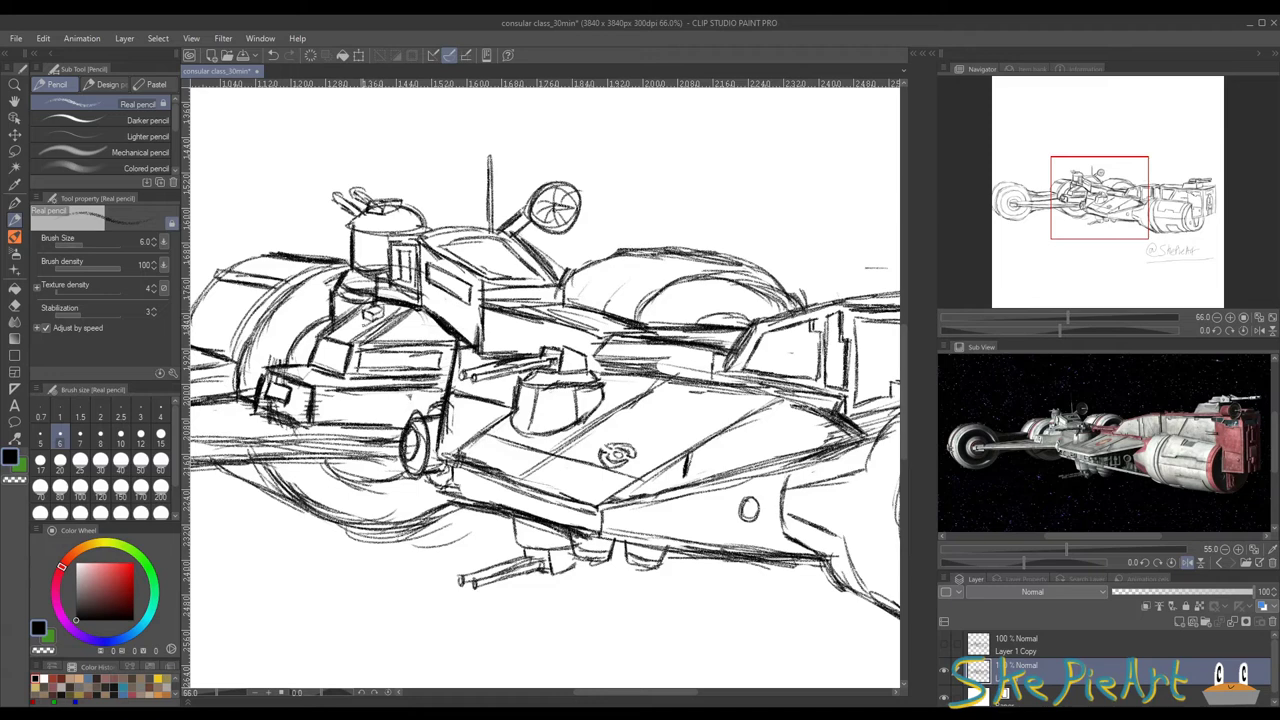
Step: Draw concentric arcs inside the round face of the engine behind the wedge plate
left_click_drag(656, 390, 380, 400)
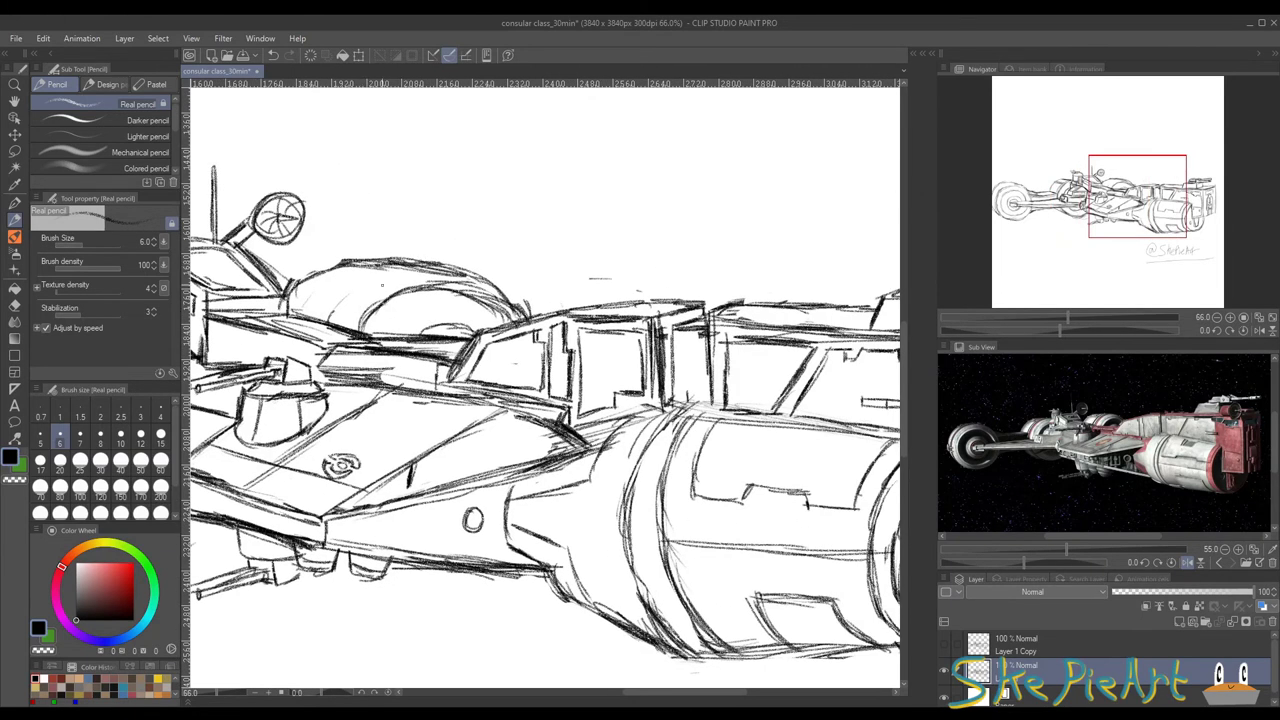
mouse_move(406, 276)
left_mouse_down()
mouse_move(486, 290)
mouse_move(466, 288)
left_mouse_up()
mouse_move(356, 262)
left_mouse_down()
mouse_move(494, 292)
mouse_move(546, 247)
left_mouse_up()
scroll(537, 218, "down", 5)
left_click_drag(545, 180, 669, 196)
scroll(681, 215, "up", 6)
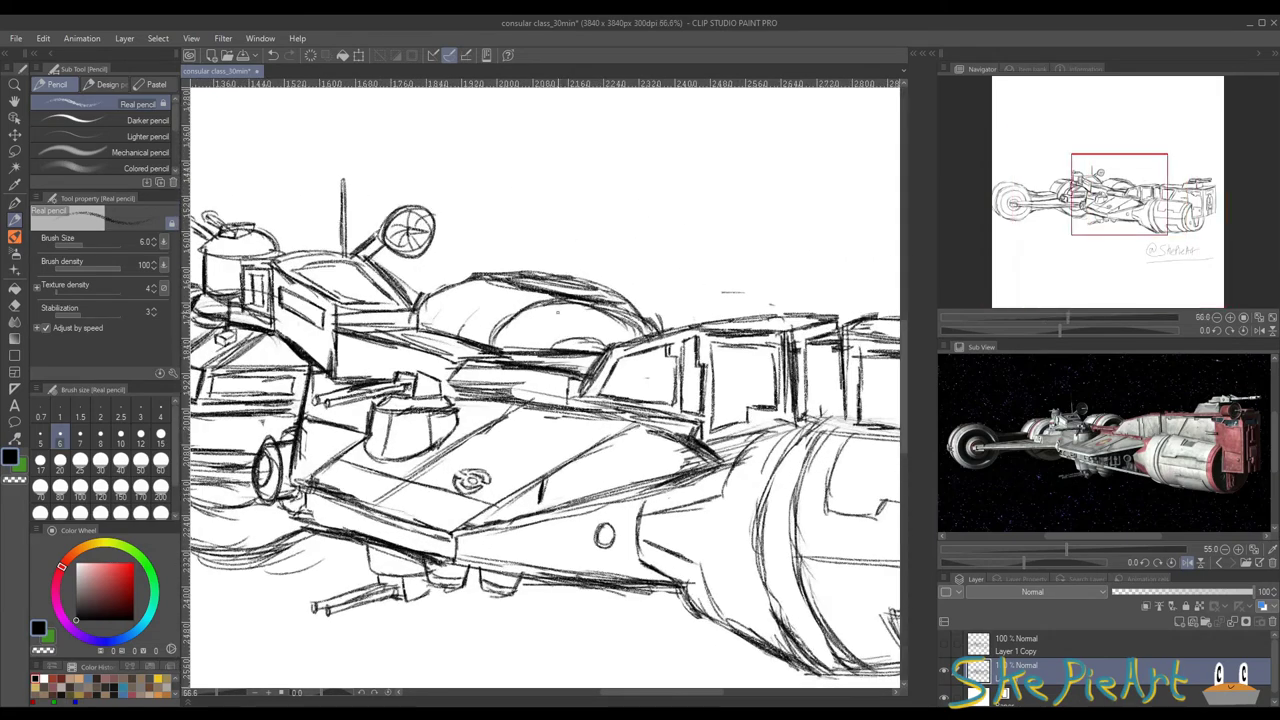
mouse_move(580, 295)
left_mouse_down()
mouse_move(534, 305)
mouse_move(583, 318)
left_mouse_up()
key("e")
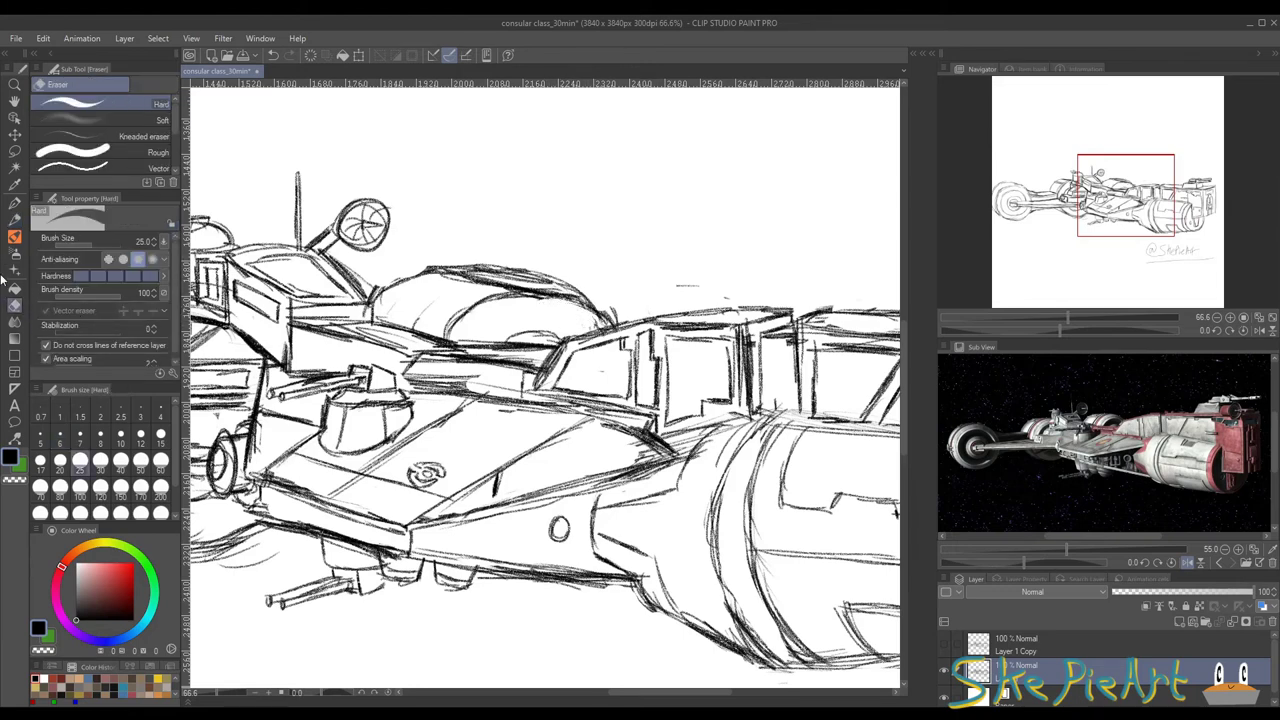
left_click(14, 220)
mouse_move(482, 344)
left_mouse_down()
mouse_move(524, 318)
mouse_move(572, 332)
left_mouse_up()
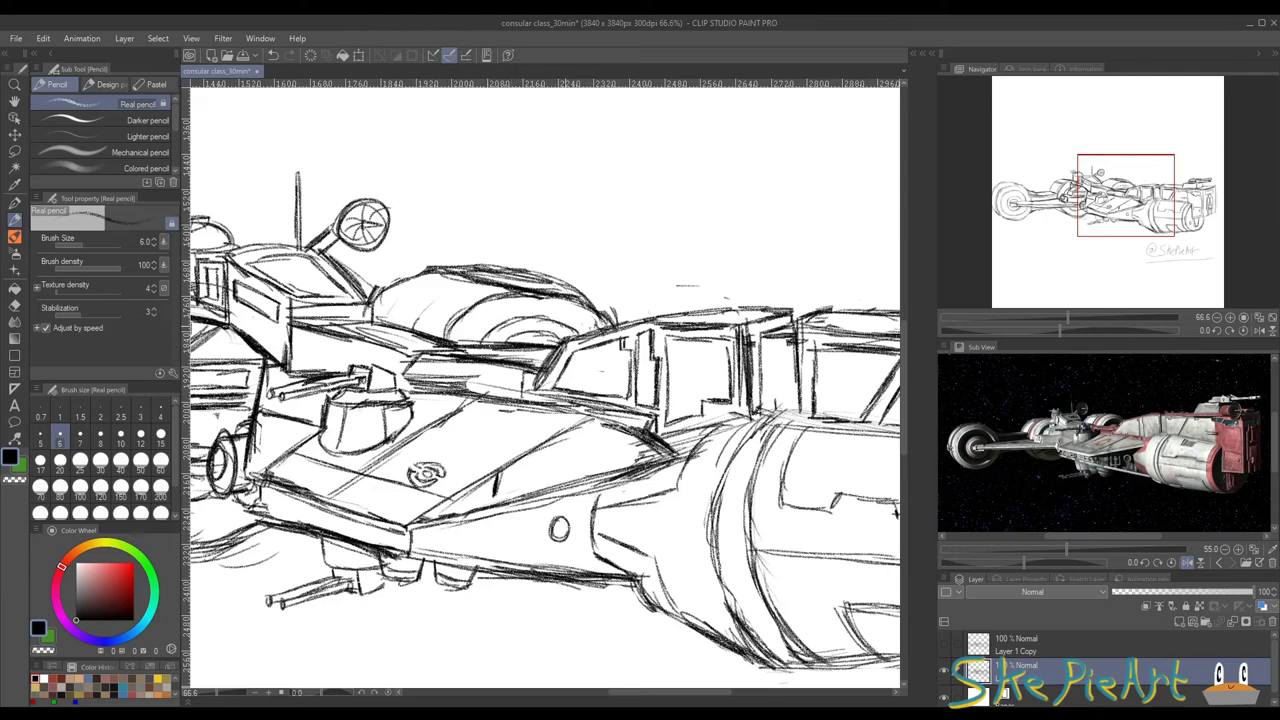
mouse_move(460, 340)
left_mouse_down()
mouse_move(502, 304)
mouse_move(536, 300)
mouse_move(516, 298)
left_mouse_up()
left_click_drag(558, 296, 531, 302)
Step: Draw curved panel lines on that engine's casing and reinforce the front curve of the engine behind the boom
left_click_drag(406, 300, 486, 288)
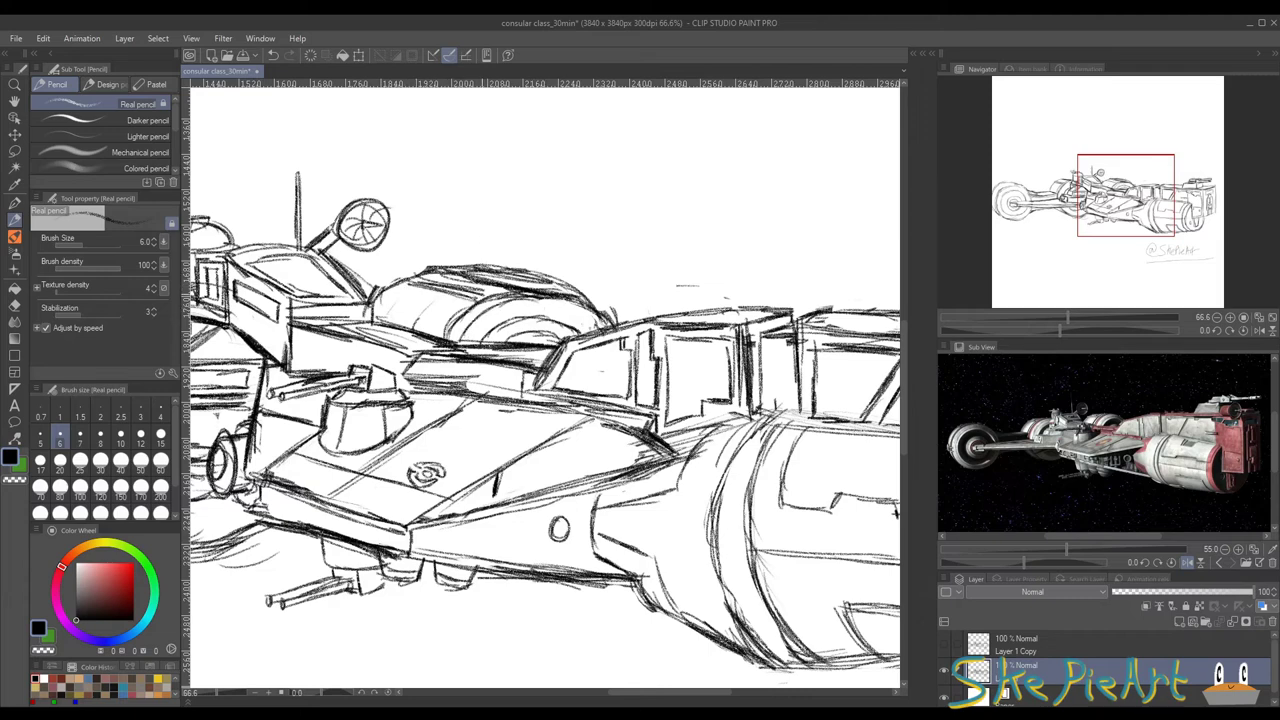
left_click_drag(400, 283, 420, 275)
mouse_move(380, 312)
left_mouse_down()
mouse_move(420, 284)
mouse_move(398, 286)
mouse_move(426, 285)
left_mouse_up()
left_click_drag(414, 300, 716, 254)
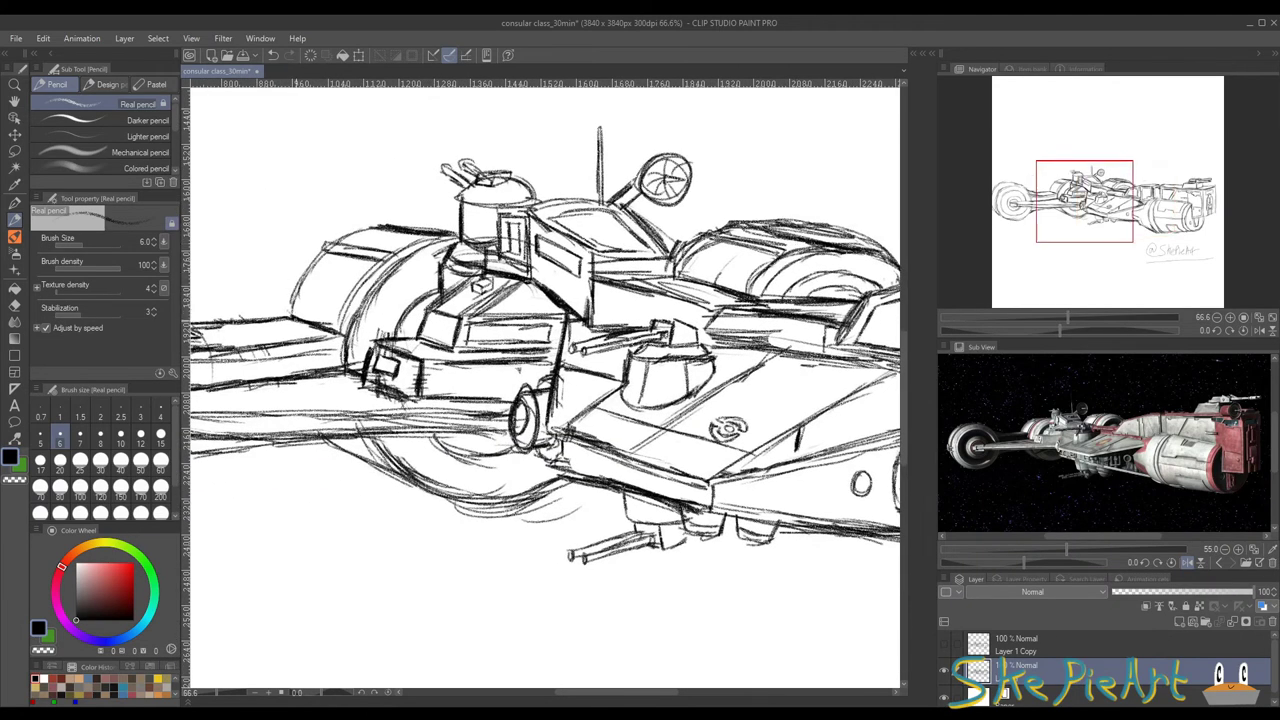
left_click_drag(298, 320, 344, 246)
Step: Redraw the front wheel's upper outer rim with darker overlapping arcs
left_click_drag(390, 372, 853, 335)
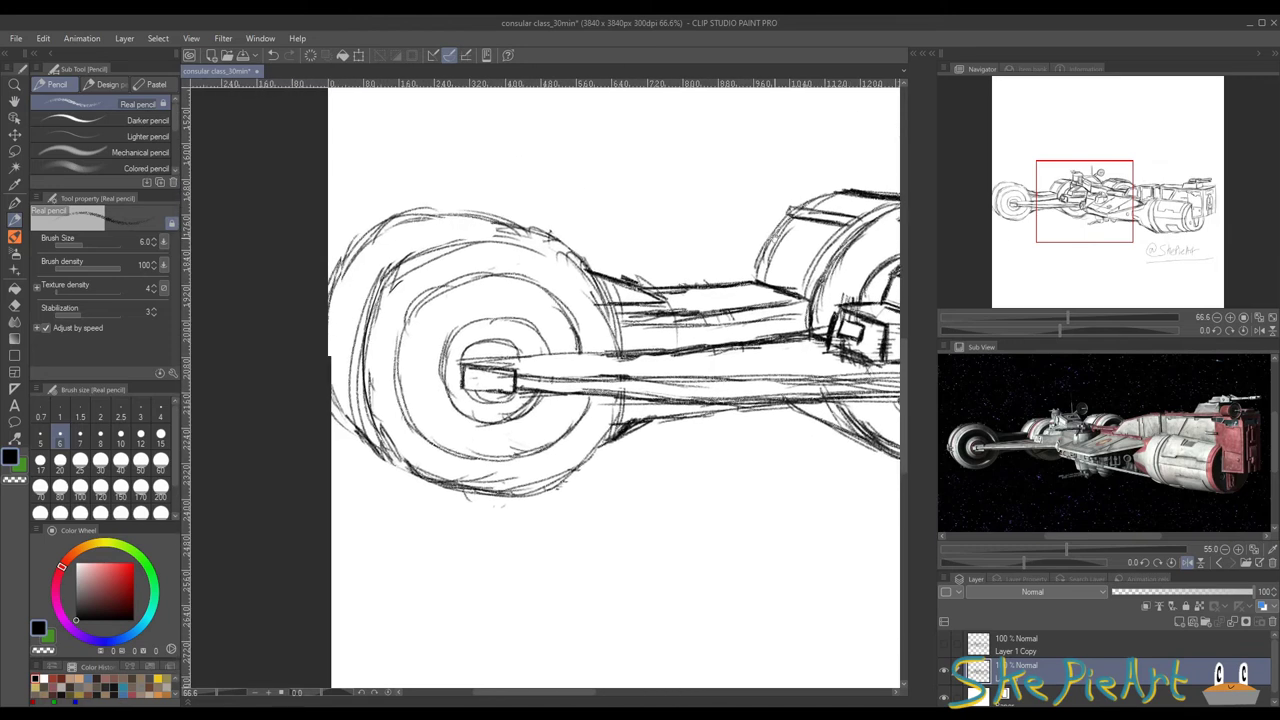
mouse_move(329, 333)
left_mouse_down()
mouse_move(363, 261)
mouse_move(459, 227)
left_mouse_up()
mouse_move(401, 243)
left_mouse_down()
mouse_move(479, 222)
mouse_move(574, 272)
left_mouse_up()
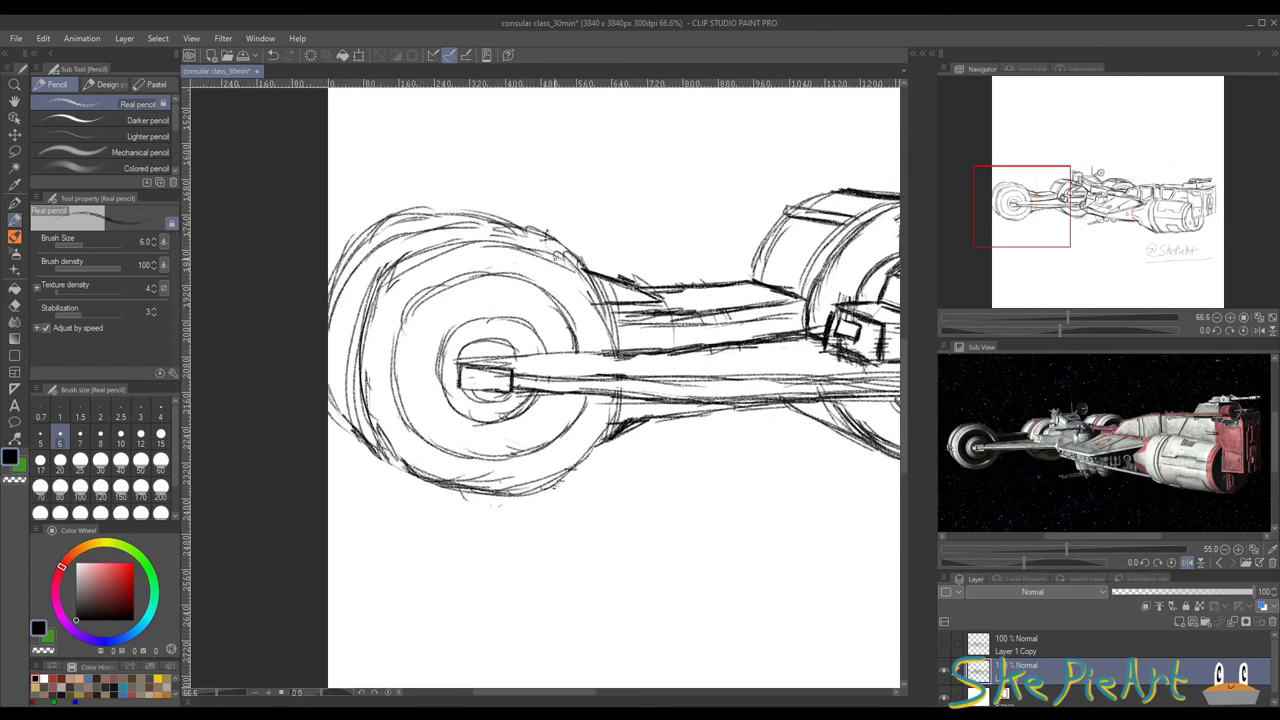
left_click_drag(502, 228, 570, 264)
mouse_move(490, 224)
left_mouse_down()
mouse_move(570, 266)
mouse_move(558, 256)
left_mouse_up()
left_click_drag(488, 224, 550, 252)
mouse_move(413, 224)
left_mouse_down()
mouse_move(500, 227)
mouse_move(471, 222)
left_mouse_up()
left_click_drag(347, 257, 435, 222)
mouse_move(330, 275)
left_mouse_down()
mouse_move(393, 228)
mouse_move(369, 246)
left_mouse_up()
Step: Erase the rough marks outside the front wheel's upper rim near the brace
key("e")
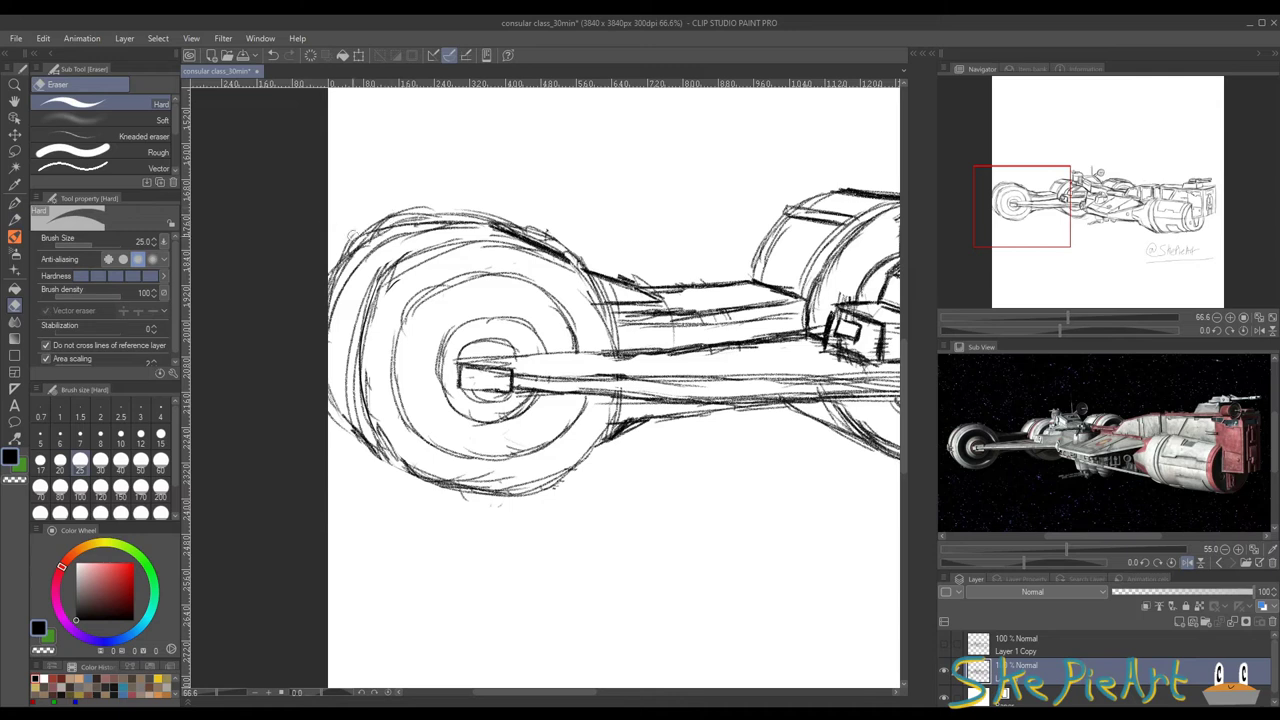
left_click_drag(526, 216, 560, 241)
left_click_drag(532, 224, 613, 292)
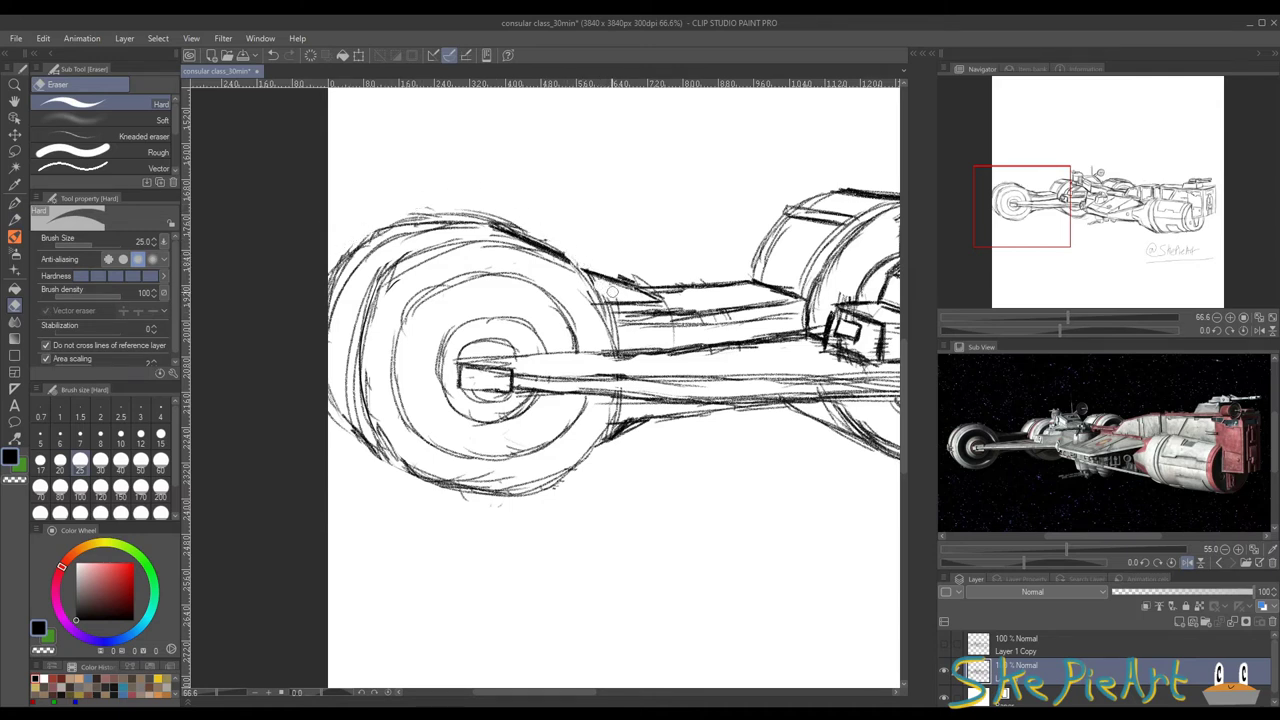
Step: Reinforce the front wheel's rim beside the brace and its inner tread curves in pencil
key("p")
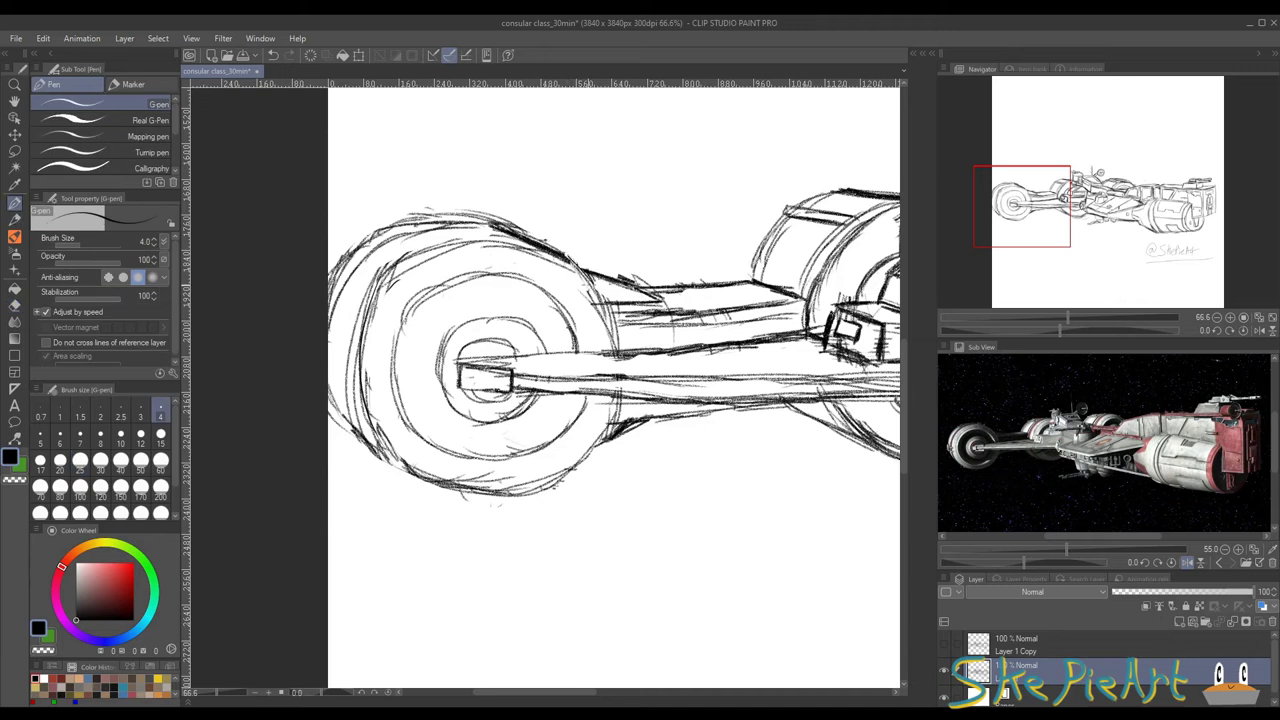
left_click(14, 218)
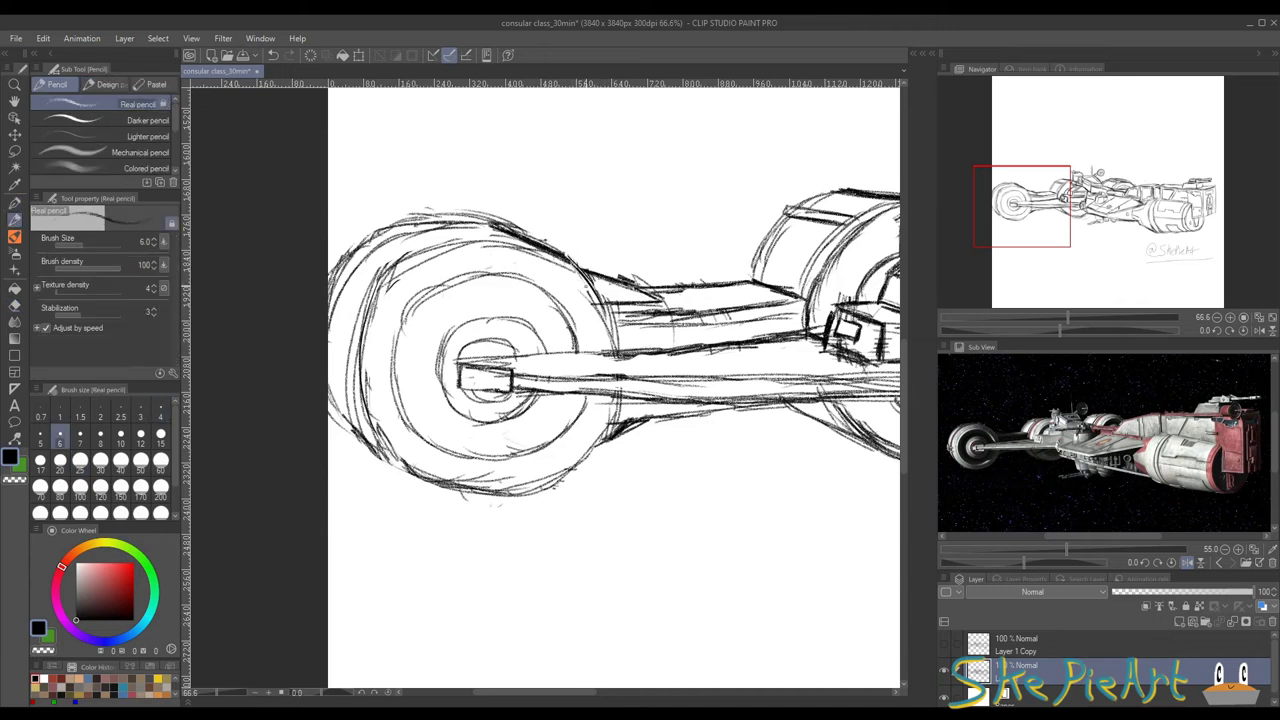
mouse_move(566, 262)
left_mouse_down()
mouse_move(598, 296)
mouse_move(610, 348)
mouse_move(651, 328)
mouse_move(637, 320)
left_mouse_up()
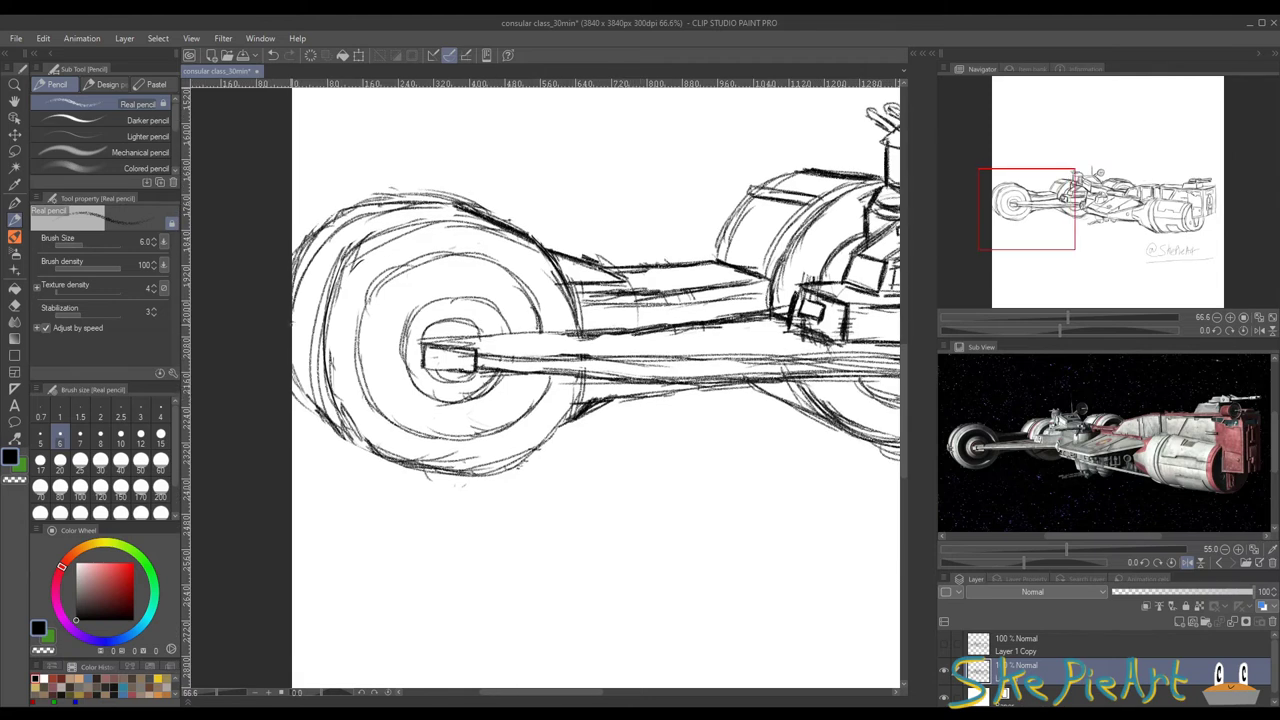
mouse_move(318, 330)
left_mouse_down()
mouse_move(292, 344)
mouse_move(330, 370)
mouse_move(318, 358)
left_mouse_up()
left_click_drag(342, 222, 386, 244)
Step: Reinforce the edges of the raised hull plating behind the gun turret on the wedge plate
left_click_drag(800, 306, 370, 314)
left_click_drag(760, 330, 454, 332)
left_click_drag(720, 345, 483, 348)
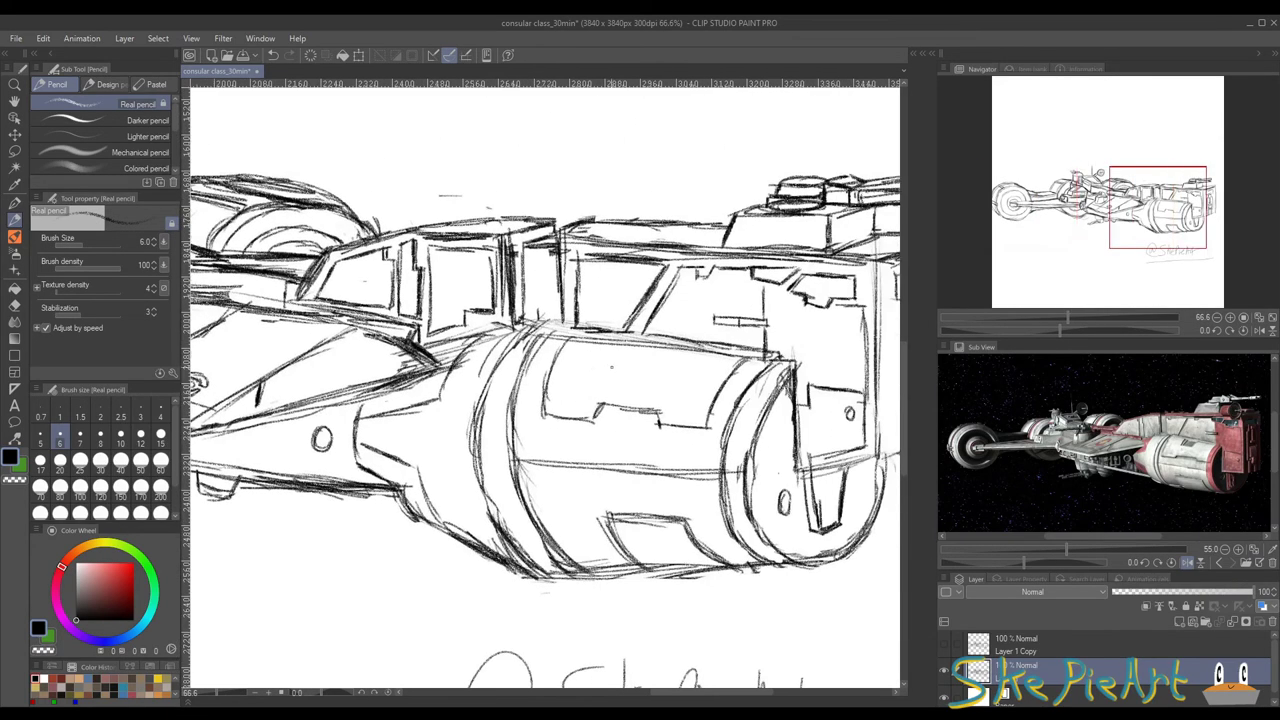
mouse_move(620, 361)
left_mouse_down()
mouse_move(564, 361)
mouse_move(643, 362)
left_mouse_up()
left_click_drag(445, 348, 507, 323)
scroll(507, 321, "up", 3)
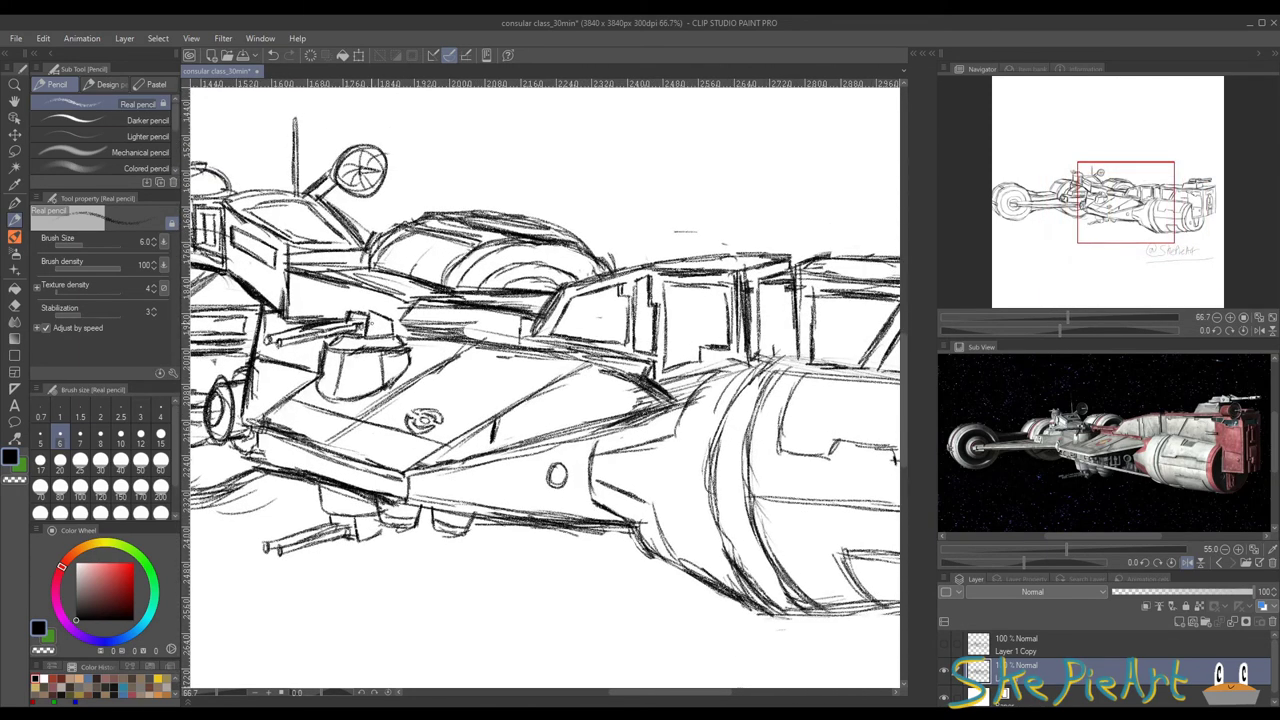
scroll(370, 329, "up", 3)
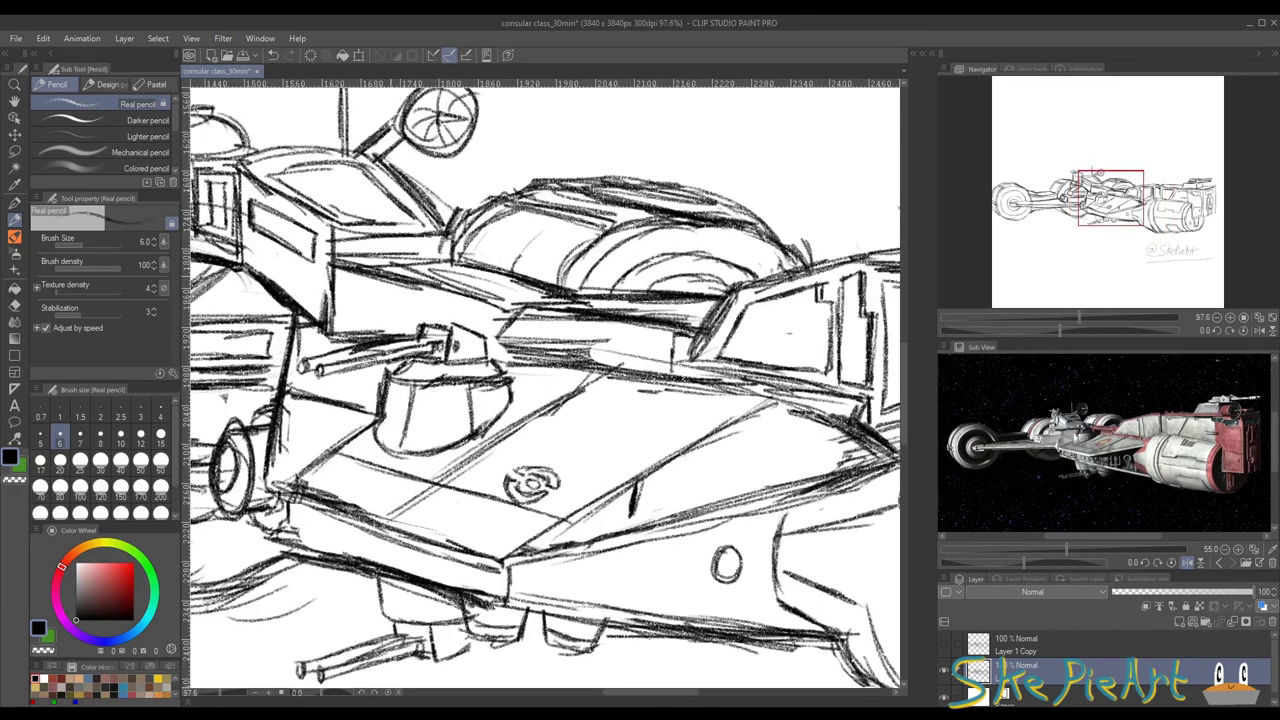
mouse_move(436, 285)
left_mouse_down()
mouse_move(514, 312)
mouse_move(486, 356)
left_mouse_up()
left_click_drag(486, 354, 511, 361)
left_click_drag(485, 291, 560, 318)
left_click_drag(557, 273, 491, 149)
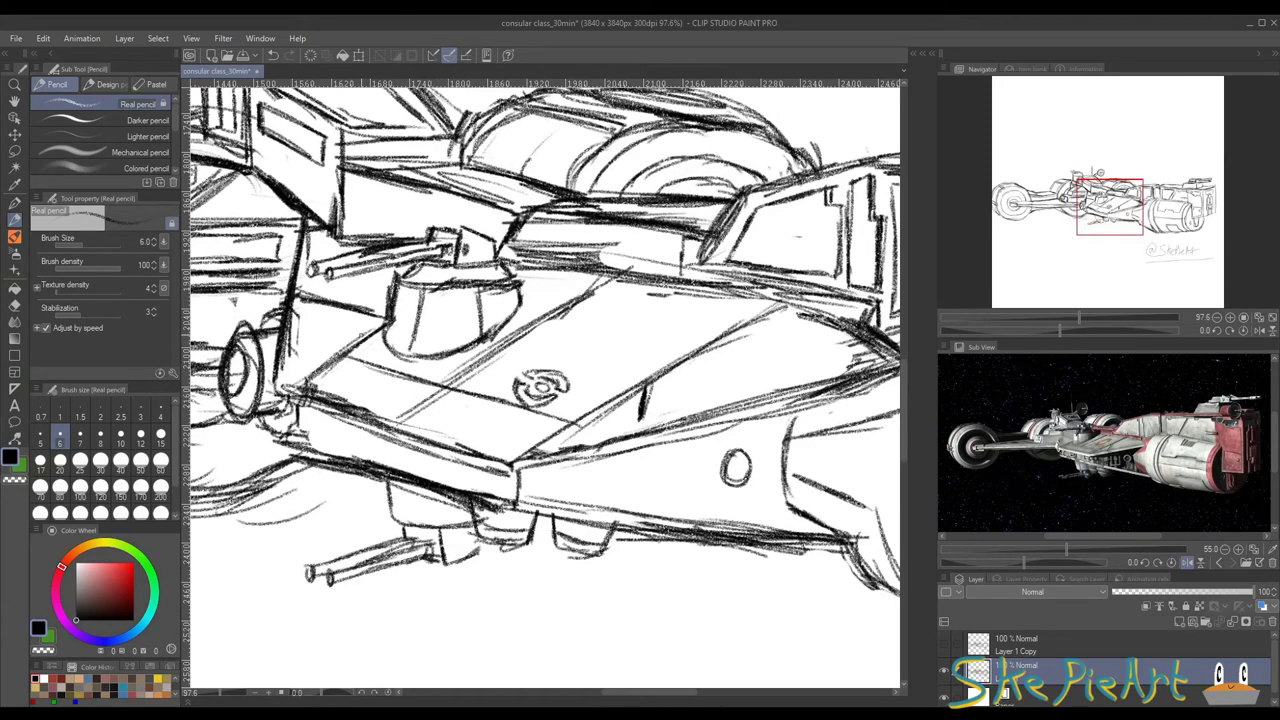
Step: Add a second curved line around the gun turret's base and turn the circle on the side hull into a thick ringed port
mouse_move(380, 322)
left_mouse_down()
mouse_move(376, 364)
mouse_move(440, 372)
mouse_move(518, 326)
mouse_move(522, 288)
left_mouse_up()
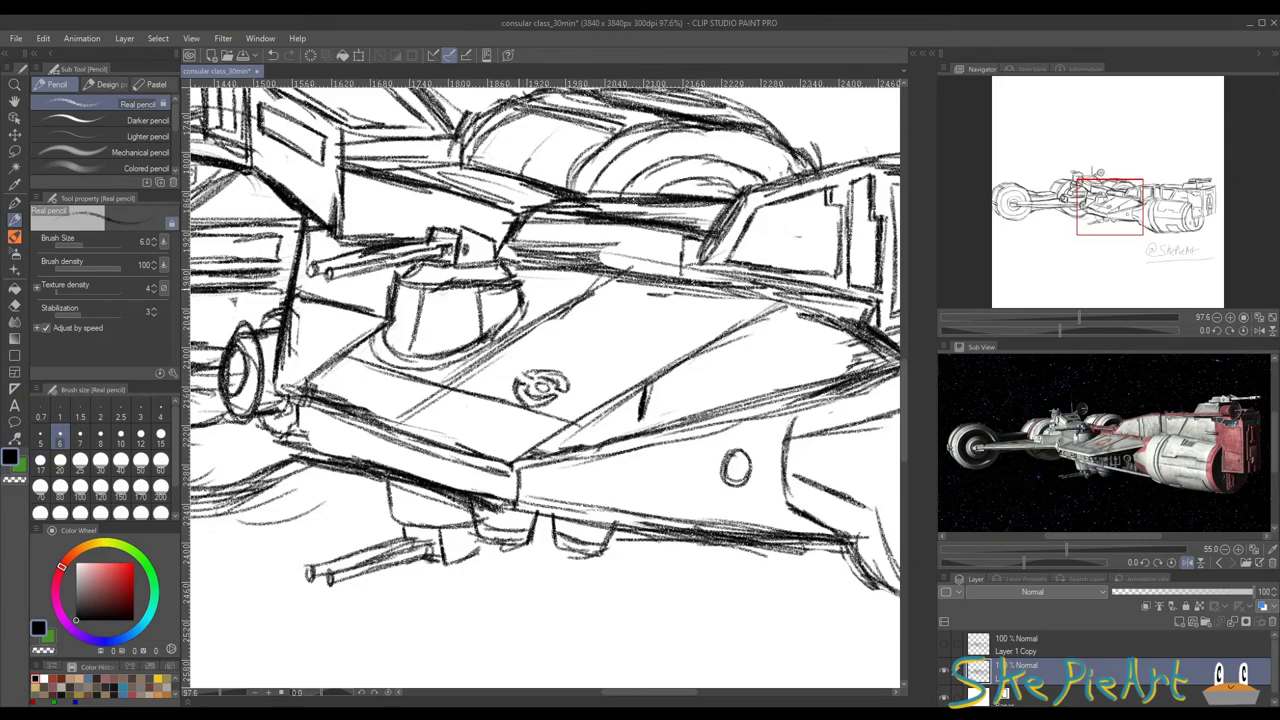
mouse_move(519, 430)
left_mouse_down()
mouse_move(535, 395)
mouse_move(319, 363)
mouse_move(311, 333)
left_mouse_up()
scroll(521, 330, "up", 2)
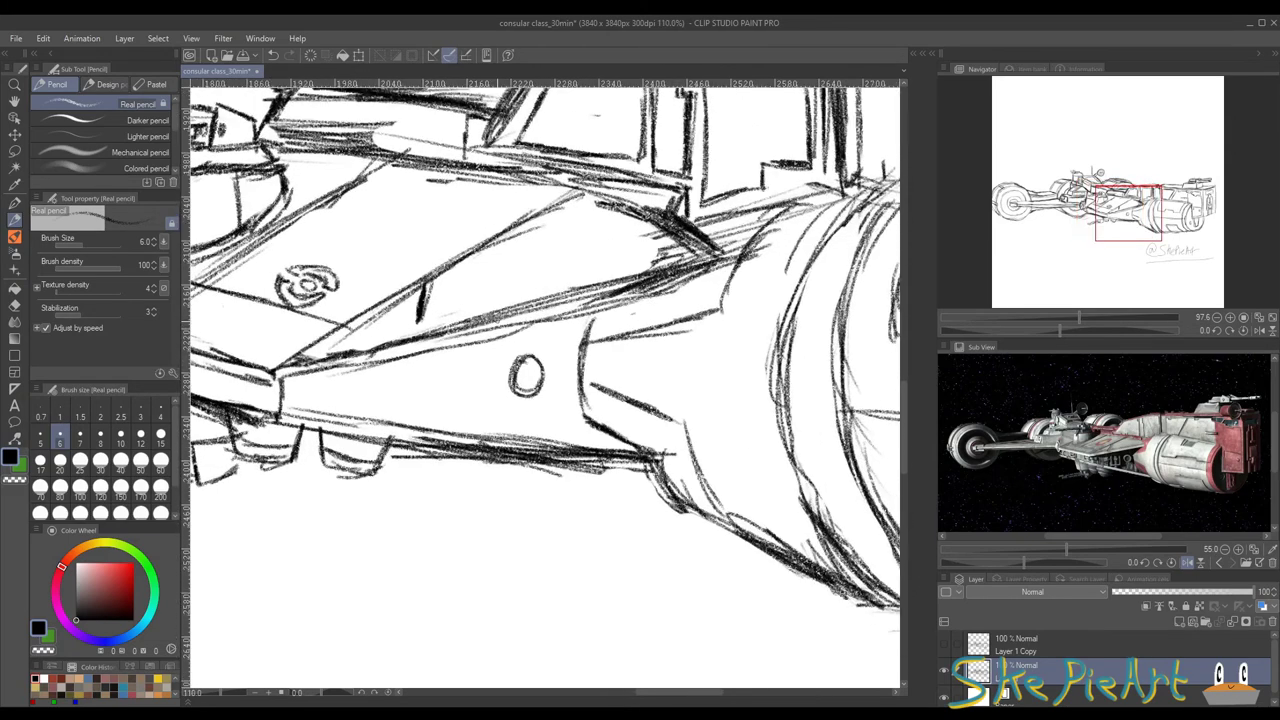
mouse_move(530, 368)
left_mouse_down()
mouse_move(524, 388)
mouse_move(536, 368)
mouse_move(503, 366)
mouse_move(508, 393)
mouse_move(503, 358)
left_mouse_up()
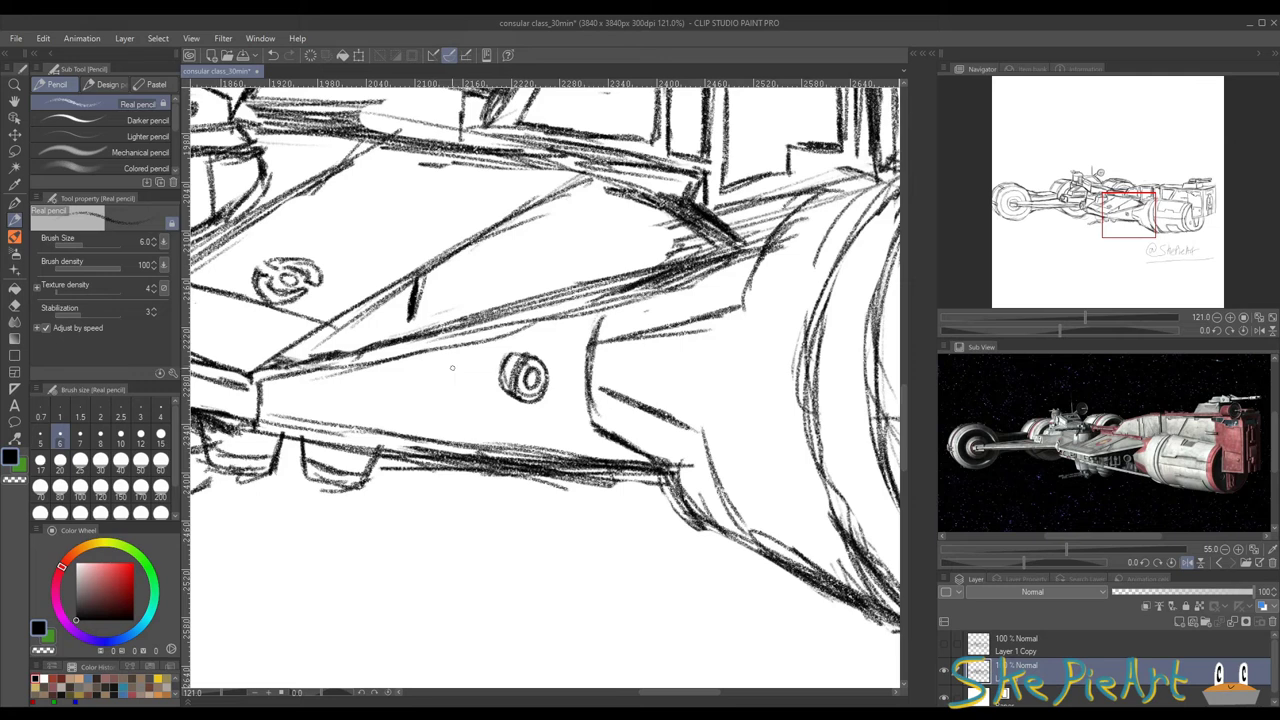
Step: Draw a framed square panel with inner detailing and a connected bracket ahead of the ringed port on the side hull
mouse_move(420, 362)
left_mouse_down()
mouse_move(424, 416)
mouse_move(422, 360)
left_mouse_up()
mouse_move(434, 419)
left_mouse_down()
mouse_move(476, 418)
mouse_move(440, 417)
mouse_move(472, 362)
mouse_move(422, 360)
mouse_move(434, 408)
mouse_move(453, 382)
mouse_move(464, 406)
left_mouse_up()
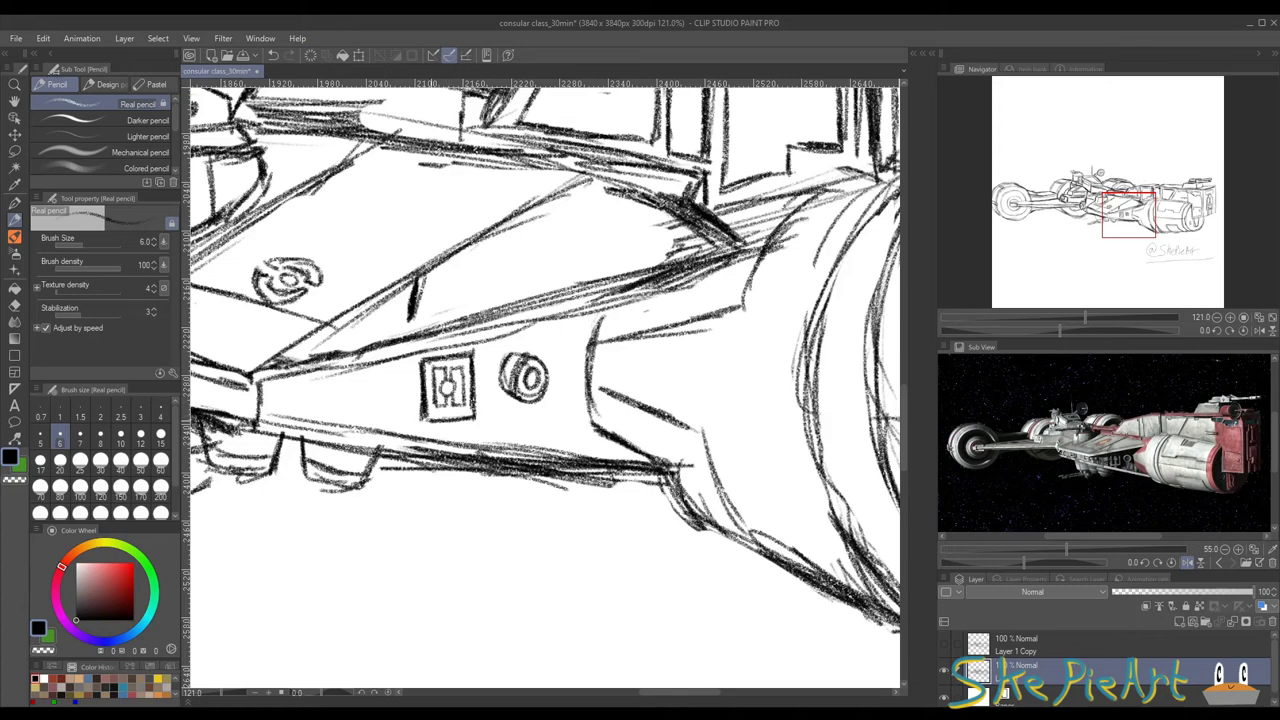
mouse_move(416, 420)
left_mouse_down()
mouse_move(414, 360)
mouse_move(464, 352)
left_mouse_up()
left_click_drag(406, 397, 478, 390)
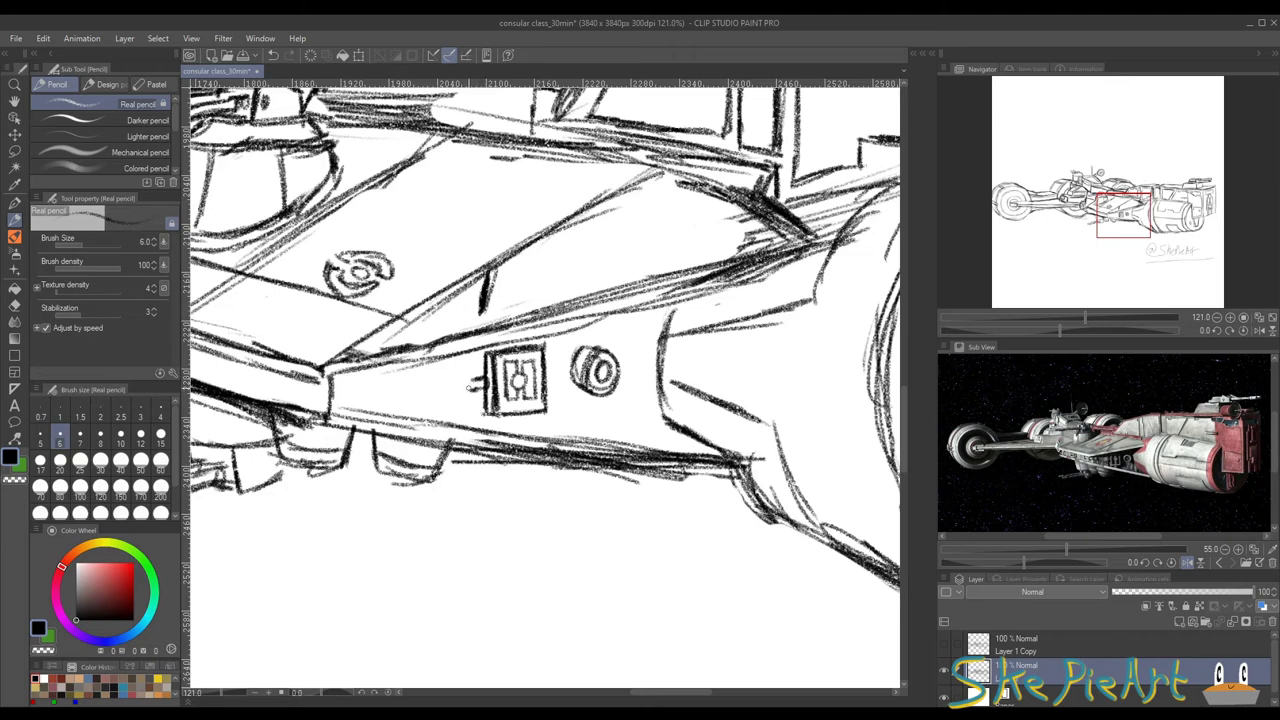
mouse_move(469, 362)
left_mouse_down()
mouse_move(470, 410)
mouse_move(458, 364)
mouse_move(478, 380)
mouse_move(464, 372)
mouse_move(452, 408)
left_mouse_up()
mouse_move(448, 408)
left_mouse_down()
mouse_move(467, 406)
mouse_move(459, 423)
left_mouse_up()
Step: Draw slanted bars, a narrow slot panel, a bent pipe and a vertical seam around the ringed port
left_click_drag(552, 368, 510, 343)
left_click_drag(578, 366, 566, 412)
mouse_move(589, 368)
left_mouse_down()
mouse_move(582, 408)
mouse_move(601, 404)
left_mouse_up()
left_click_drag(602, 372, 599, 405)
mouse_move(586, 369)
left_mouse_down()
mouse_move(601, 367)
mouse_move(612, 422)
mouse_move(639, 430)
left_mouse_up()
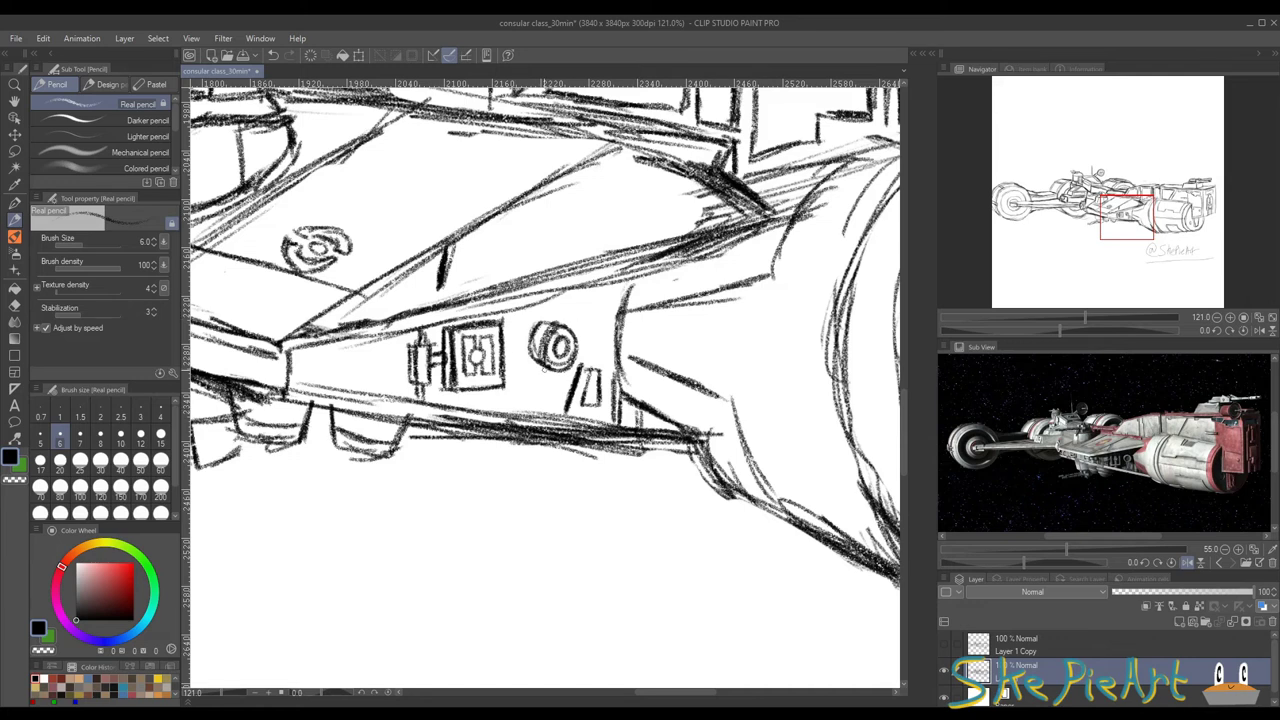
mouse_move(546, 366)
left_mouse_down()
mouse_move(546, 399)
mouse_move(520, 403)
mouse_move(526, 416)
left_mouse_up()
left_click_drag(574, 368, 560, 408)
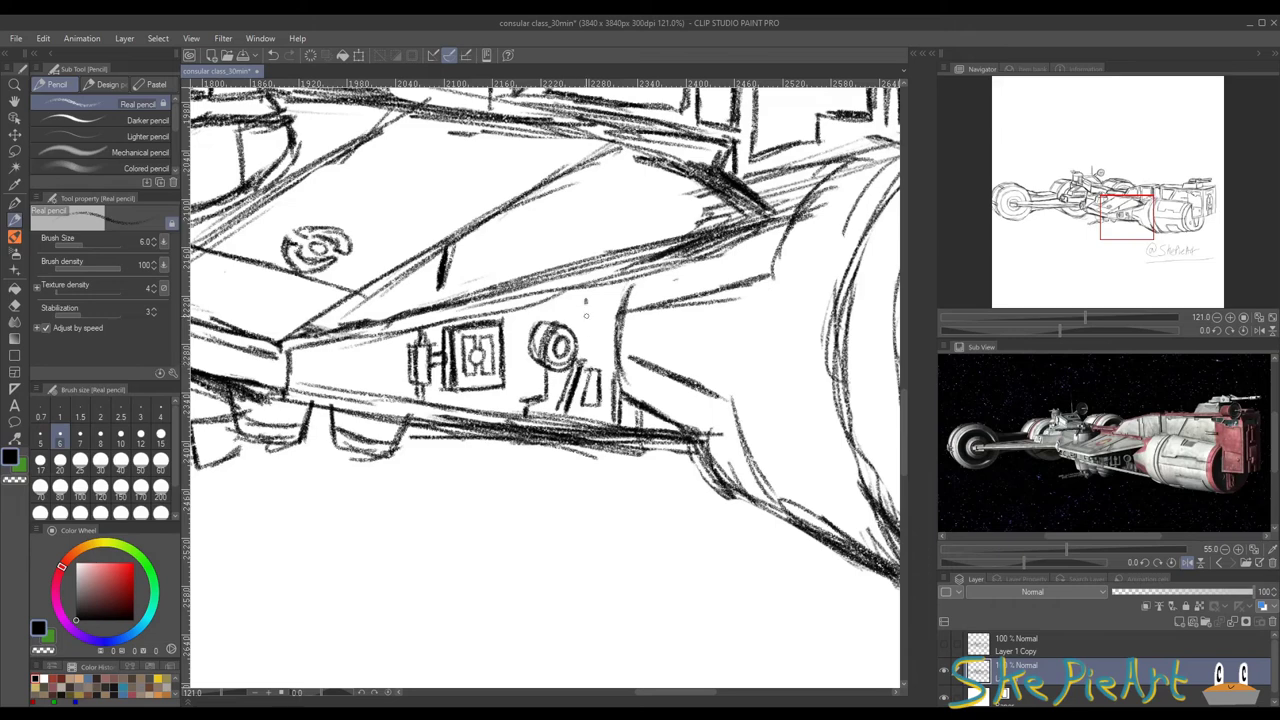
mouse_move(586, 304)
left_mouse_down()
mouse_move(588, 334)
mouse_move(589, 290)
mouse_move(582, 302)
mouse_move(615, 287)
left_mouse_up()
Step: Draw a small box at the wedge hull's front corner and a boxed oval port beside it on the side hull
mouse_move(418, 350)
left_mouse_down()
mouse_move(442, 348)
mouse_move(396, 346)
mouse_move(411, 368)
mouse_move(379, 366)
mouse_move(350, 330)
mouse_move(316, 326)
left_mouse_up()
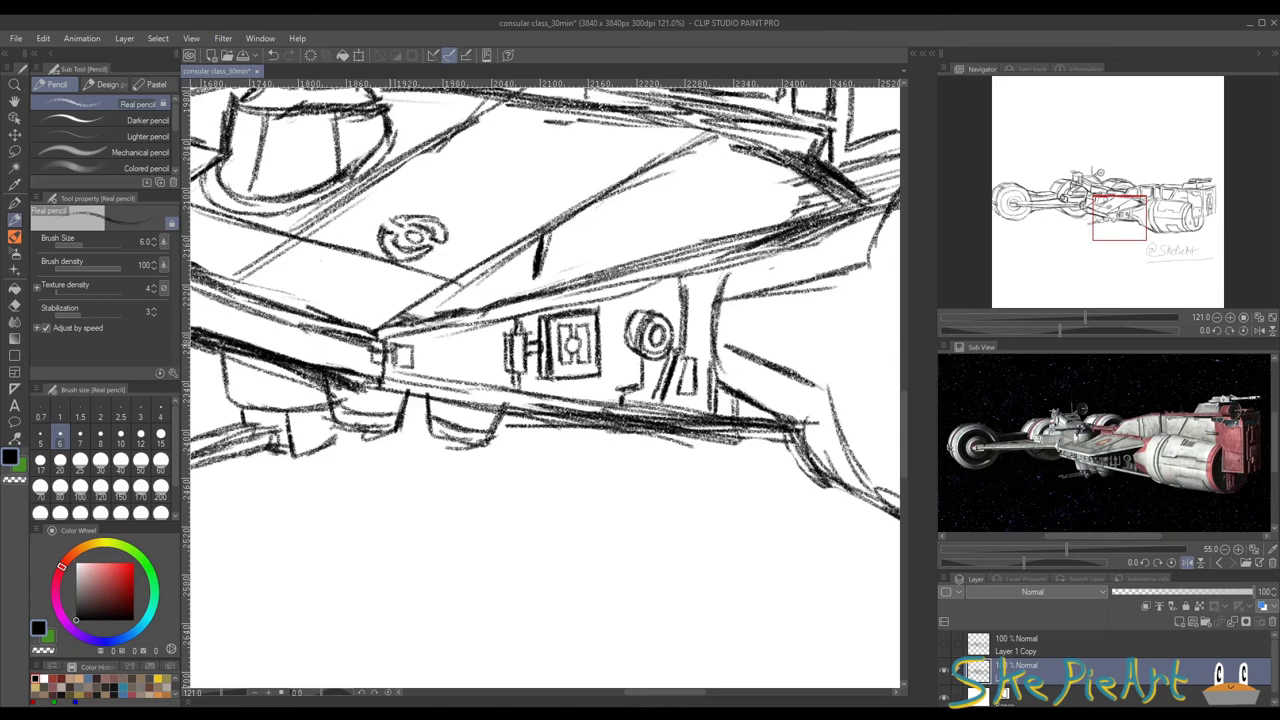
left_click_drag(411, 346, 390, 364)
left_click_drag(396, 342, 452, 370)
left_click_drag(450, 346, 488, 344)
mouse_move(486, 344)
left_mouse_down()
mouse_move(486, 370)
mouse_move(440, 364)
mouse_move(481, 341)
mouse_move(478, 360)
left_mouse_up()
Step: Draw a handle-shaped fitting, a pair of short vertical lines and a long thin slot along the wedge hull's front edge
left_click_drag(313, 343, 491, 332)
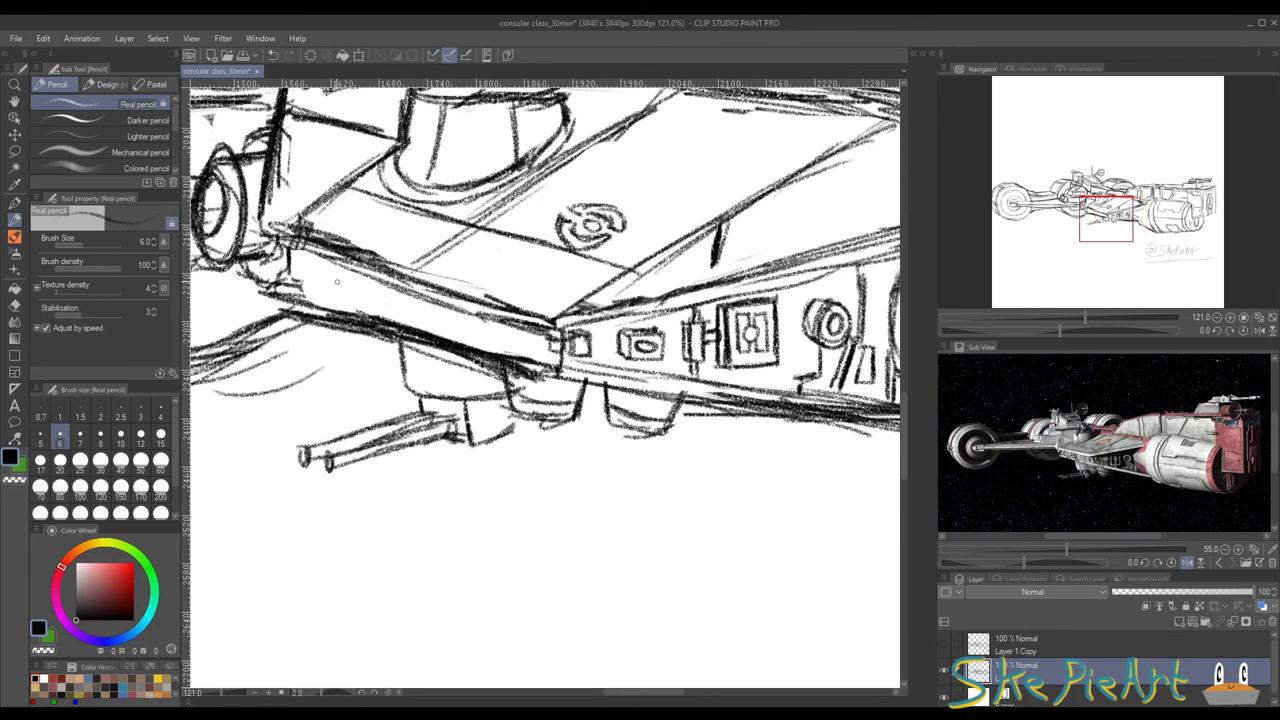
mouse_move(336, 282)
left_mouse_down()
mouse_move(400, 298)
mouse_move(375, 308)
mouse_move(334, 290)
mouse_move(348, 278)
mouse_move(393, 300)
mouse_move(350, 310)
mouse_move(404, 312)
mouse_move(431, 331)
left_mouse_up()
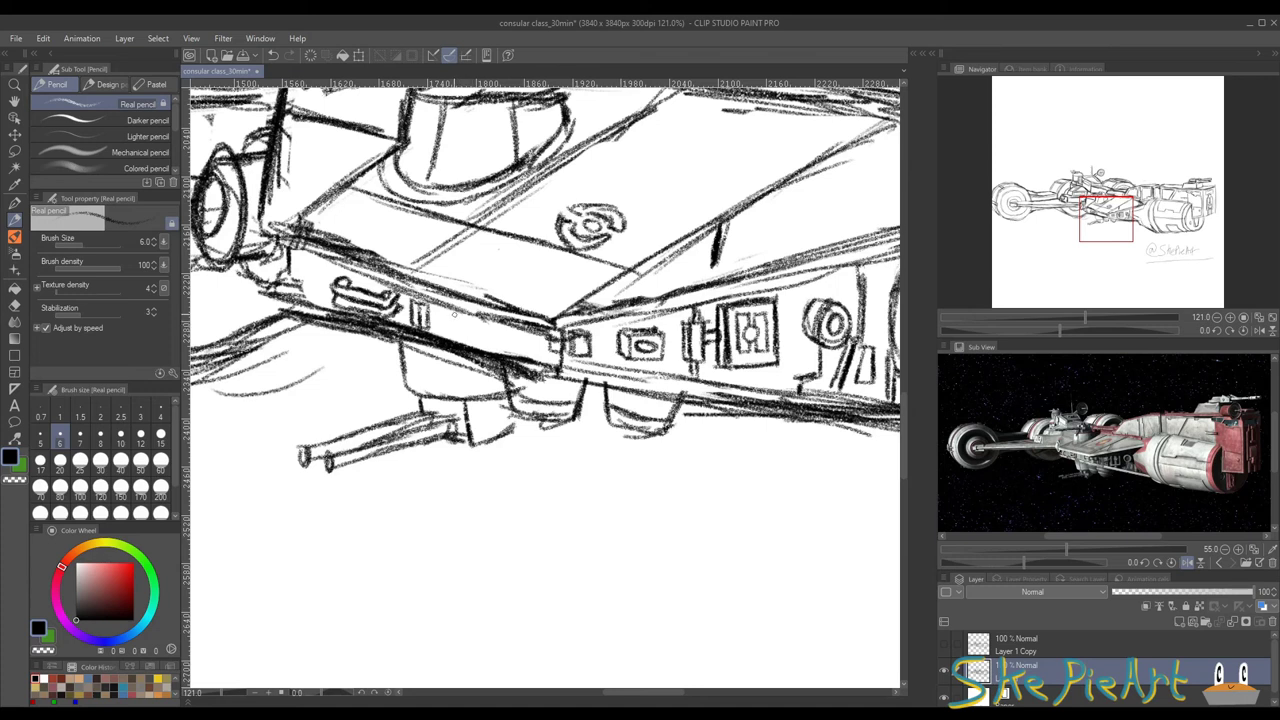
mouse_move(445, 312)
left_mouse_down()
mouse_move(488, 324)
mouse_move(495, 340)
mouse_move(510, 330)
left_mouse_up()
left_click_drag(490, 326, 512, 340)
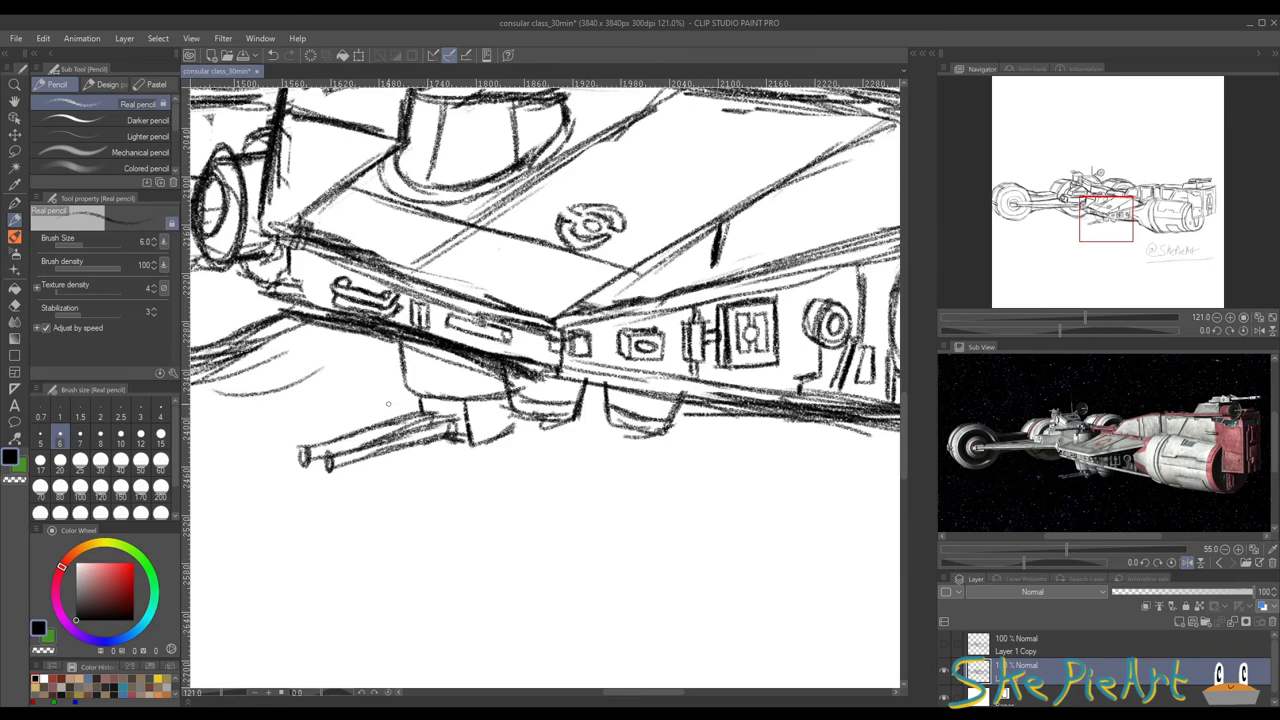
Step: Add a vertical edge to the lower gun turret's housing and reinforce the rounded pods under the hull's front corner
left_click_drag(430, 356, 435, 396)
scroll(451, 380, "up", 3)
left_click_drag(600, 423, 412, 360)
scroll(432, 325, "up", 2)
left_click_drag(392, 309, 395, 338)
mouse_move(395, 336)
left_mouse_down()
mouse_move(558, 362)
mouse_move(468, 347)
mouse_move(452, 388)
mouse_move(500, 391)
mouse_move(520, 371)
left_mouse_up()
left_click_drag(283, 337, 357, 339)
mouse_move(316, 288)
left_mouse_down()
mouse_move(350, 322)
mouse_move(316, 326)
mouse_move(455, 348)
left_mouse_up()
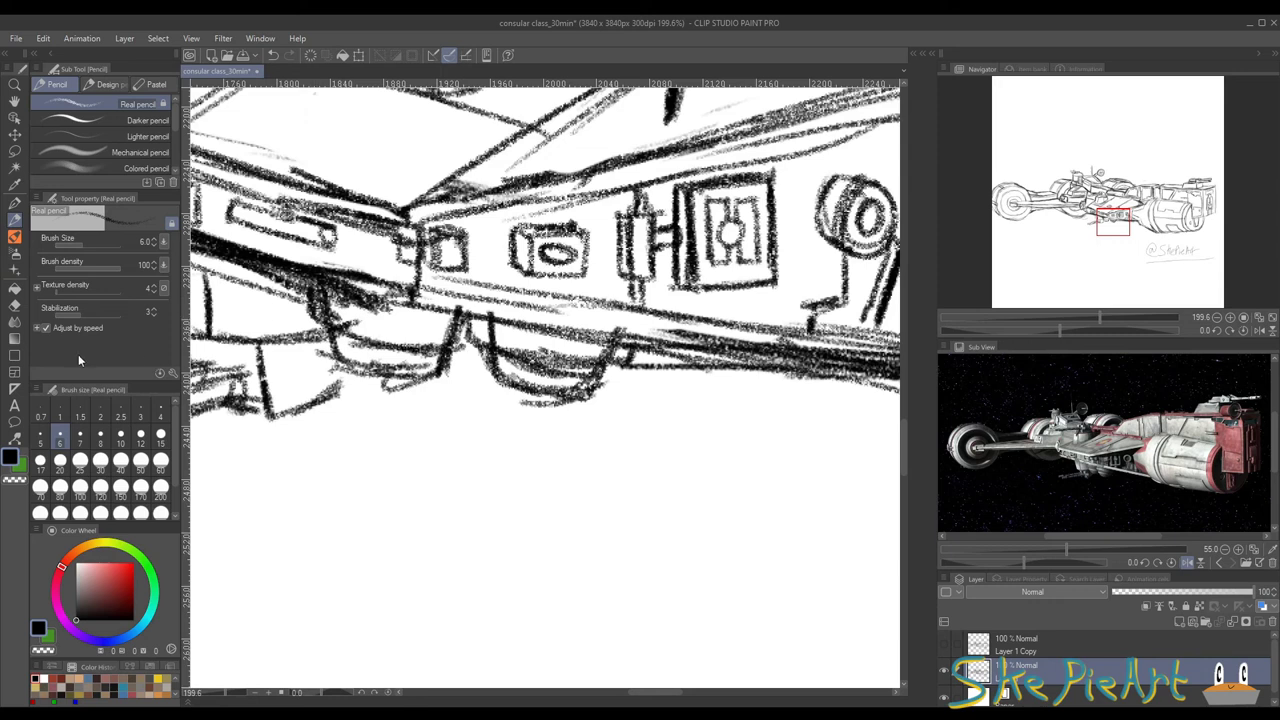
Step: Erase the rough lines inside the two rounded pods under the hull with a size 15 eraser and redraw their curves in pencil
left_click(15, 305)
left_click(161, 434)
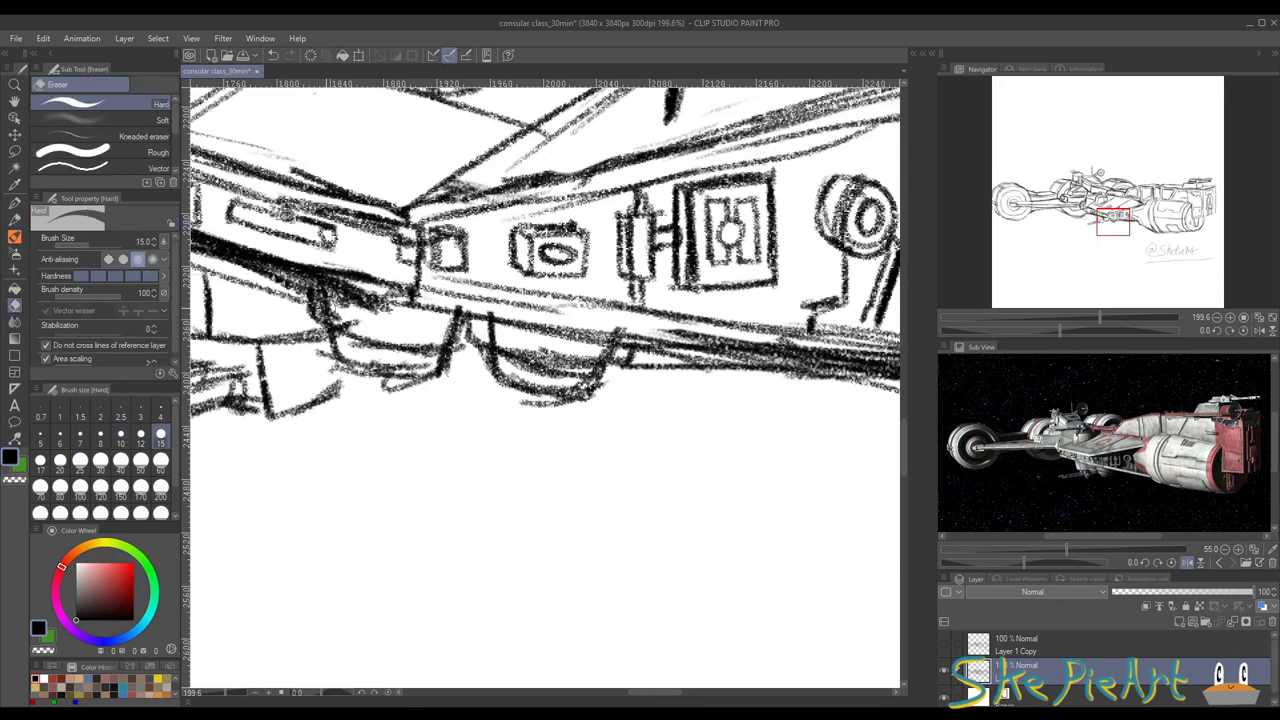
mouse_move(355, 300)
left_mouse_down()
mouse_move(330, 320)
mouse_move(372, 314)
mouse_move(598, 353)
left_mouse_up()
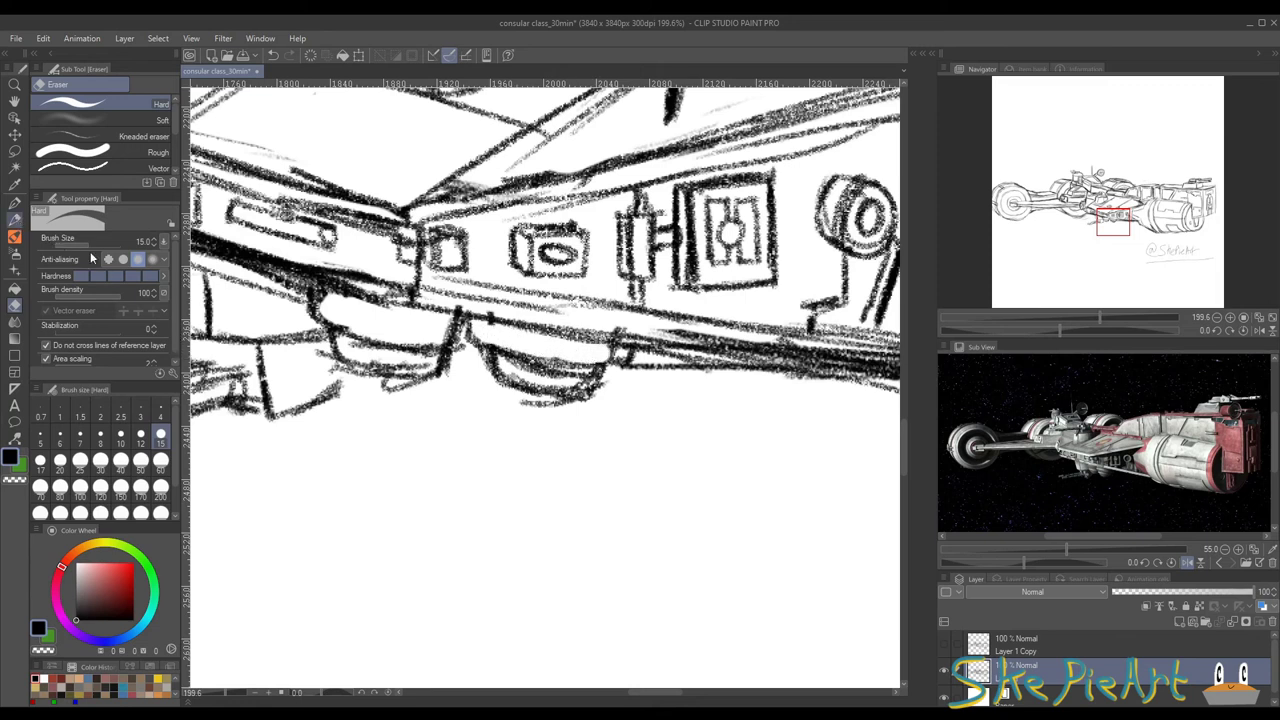
left_click(15, 218)
mouse_move(500, 353)
left_mouse_down()
mouse_move(607, 369)
mouse_move(550, 358)
mouse_move(508, 386)
left_mouse_up()
mouse_move(331, 334)
left_mouse_down()
mouse_move(386, 376)
mouse_move(452, 364)
left_mouse_up()
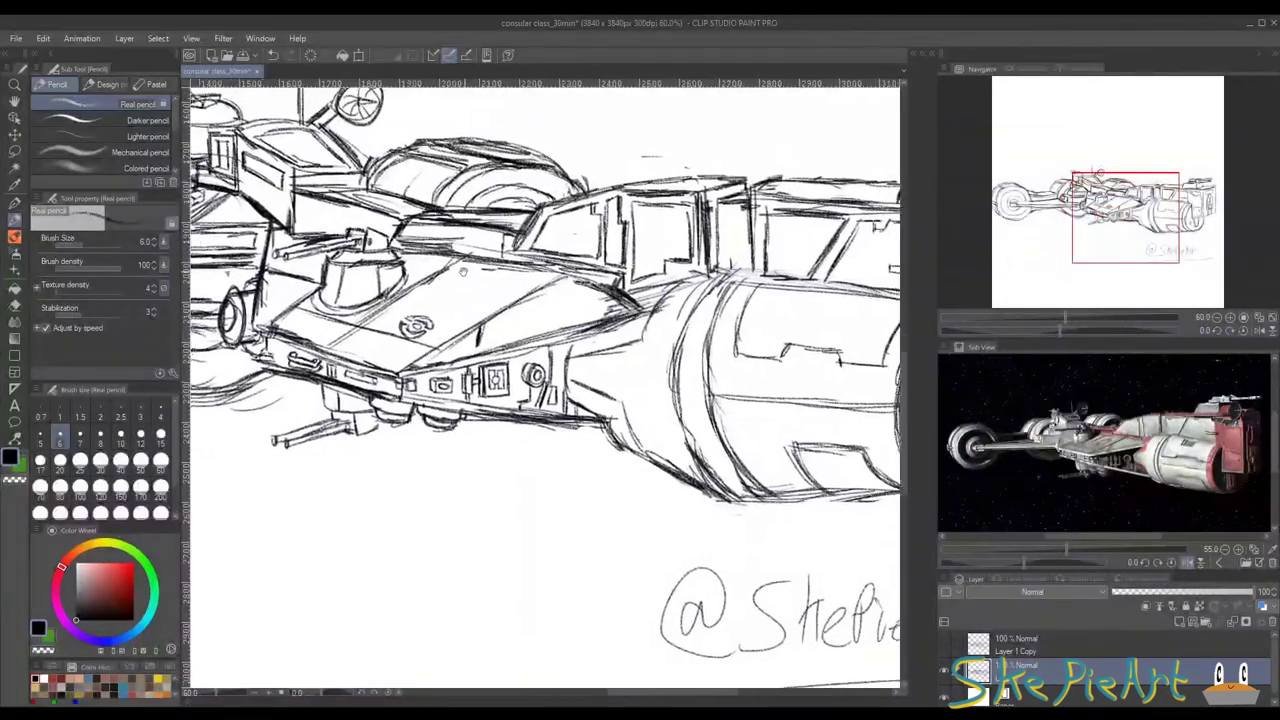
Step: Erase the round emblem on the wedge plate and redraw it larger as a central oval with two surrounding arcs
scroll(438, 284, "up", 3)
left_click(15, 306)
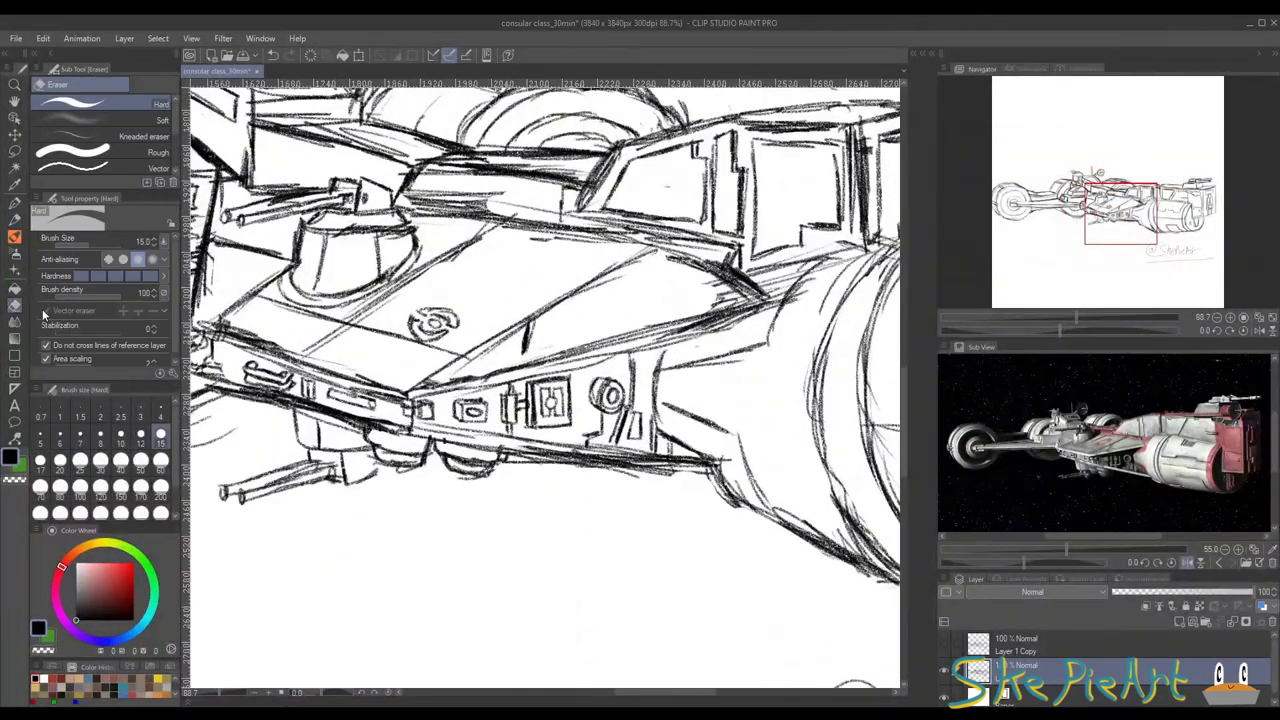
left_click_drag(449, 306, 414, 329)
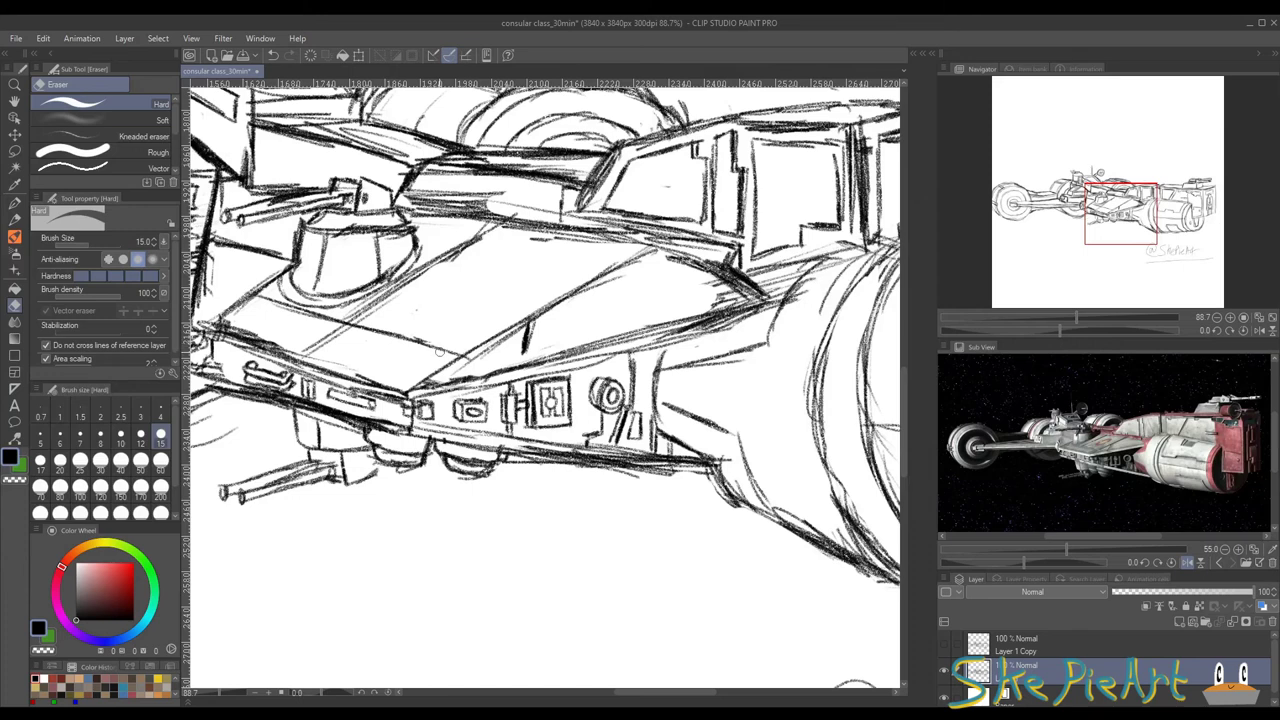
left_click(15, 219)
scroll(460, 408, "up", 2)
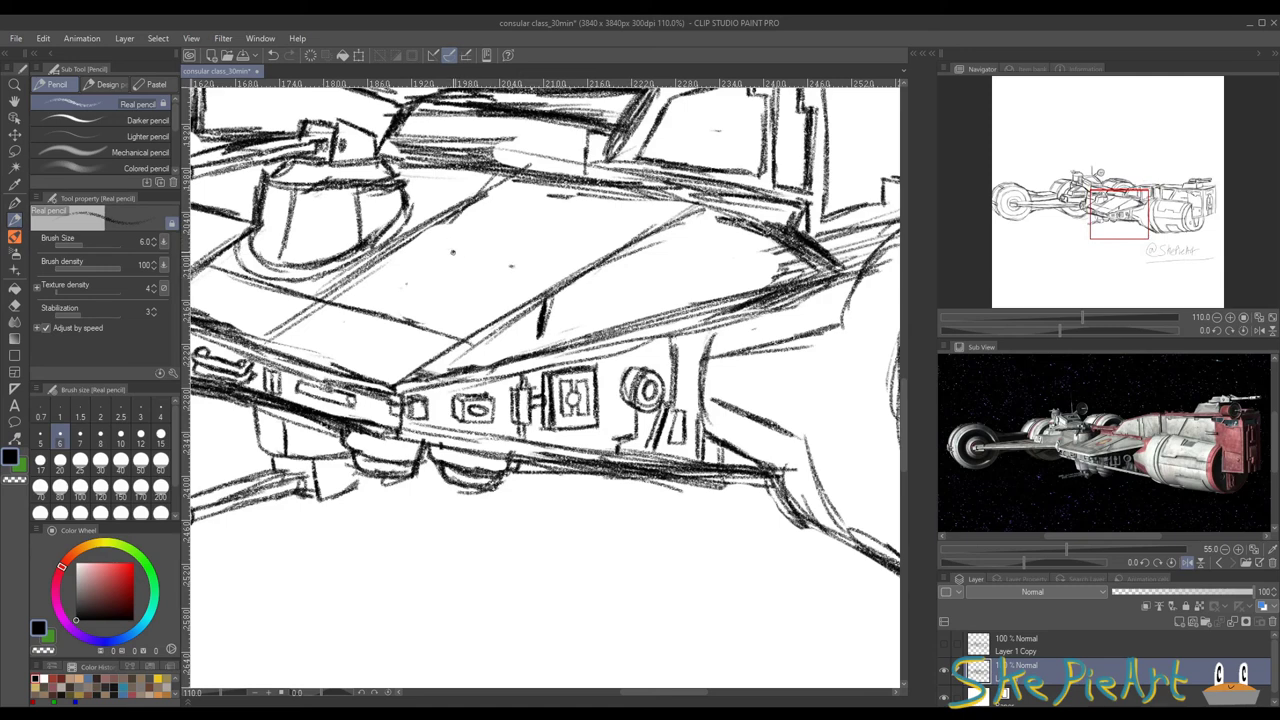
left_click_drag(448, 278, 513, 270)
mouse_move(480, 236)
left_mouse_down()
mouse_move(514, 226)
mouse_move(545, 238)
mouse_move(530, 262)
mouse_move(514, 236)
mouse_move(526, 242)
mouse_move(500, 274)
mouse_move(516, 270)
mouse_move(486, 263)
mouse_move(502, 244)
left_mouse_up()
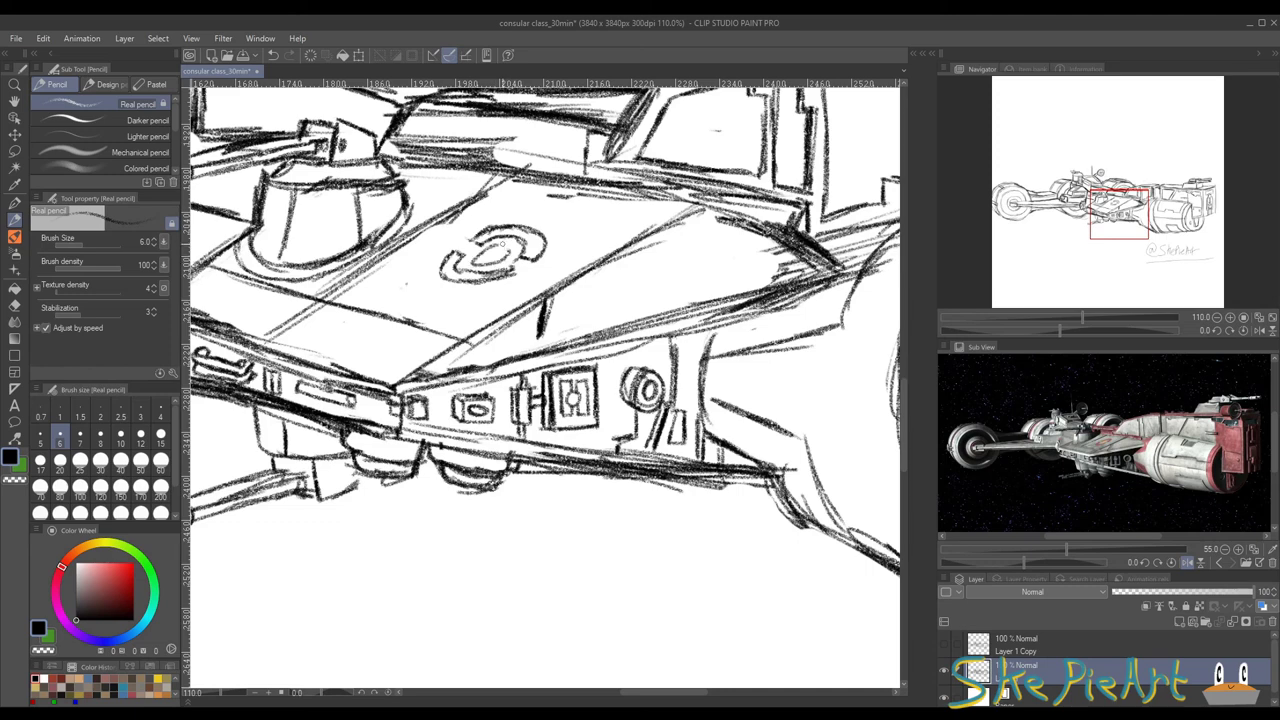
Step: Reinforce the long edge lines along the wedge plate's side, from the front corner to the engine
mouse_move(565, 272)
left_mouse_down()
mouse_move(509, 270)
mouse_move(487, 330)
mouse_move(492, 320)
left_mouse_up()
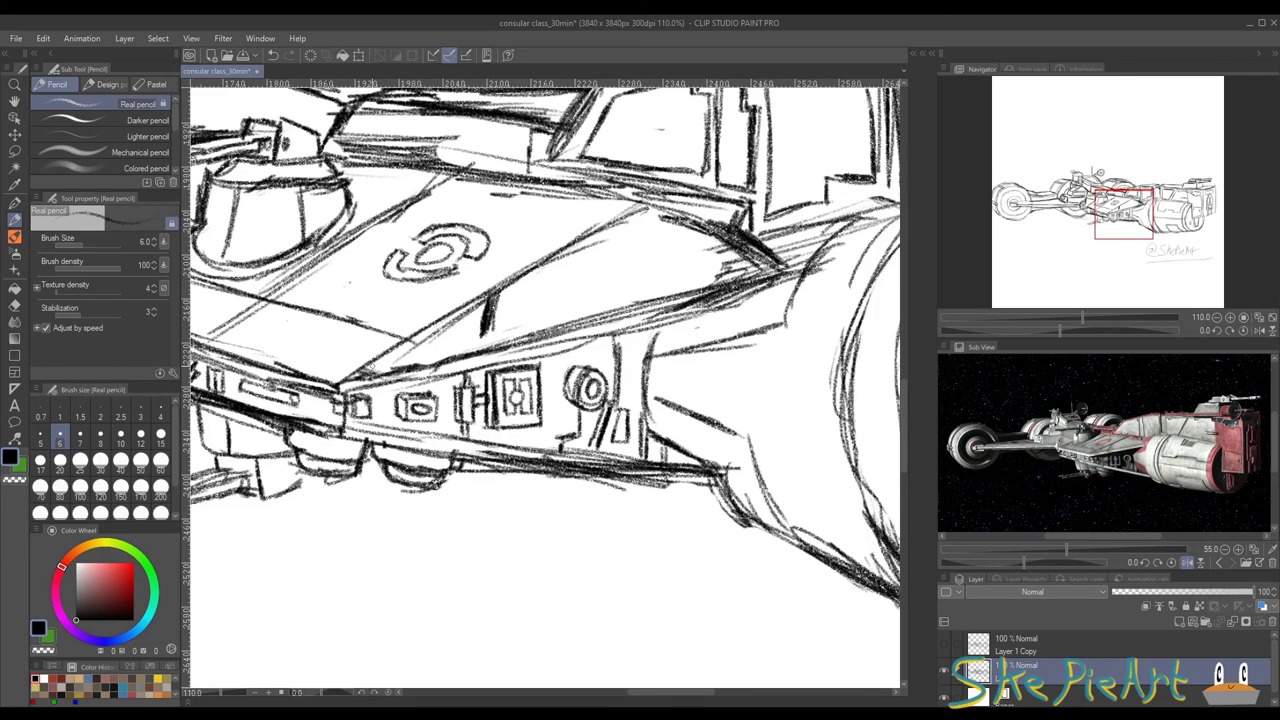
left_click_drag(372, 368, 596, 326)
left_click_drag(430, 346, 692, 280)
left_click_drag(502, 326, 736, 256)
left_click_drag(588, 298, 742, 256)
Step: Erase the stray pencil marks beside the front band of the large engine cylinder
mouse_move(695, 229)
left_mouse_down()
mouse_move(378, 274)
mouse_move(536, 308)
mouse_move(416, 372)
left_mouse_up()
left_click(14, 305)
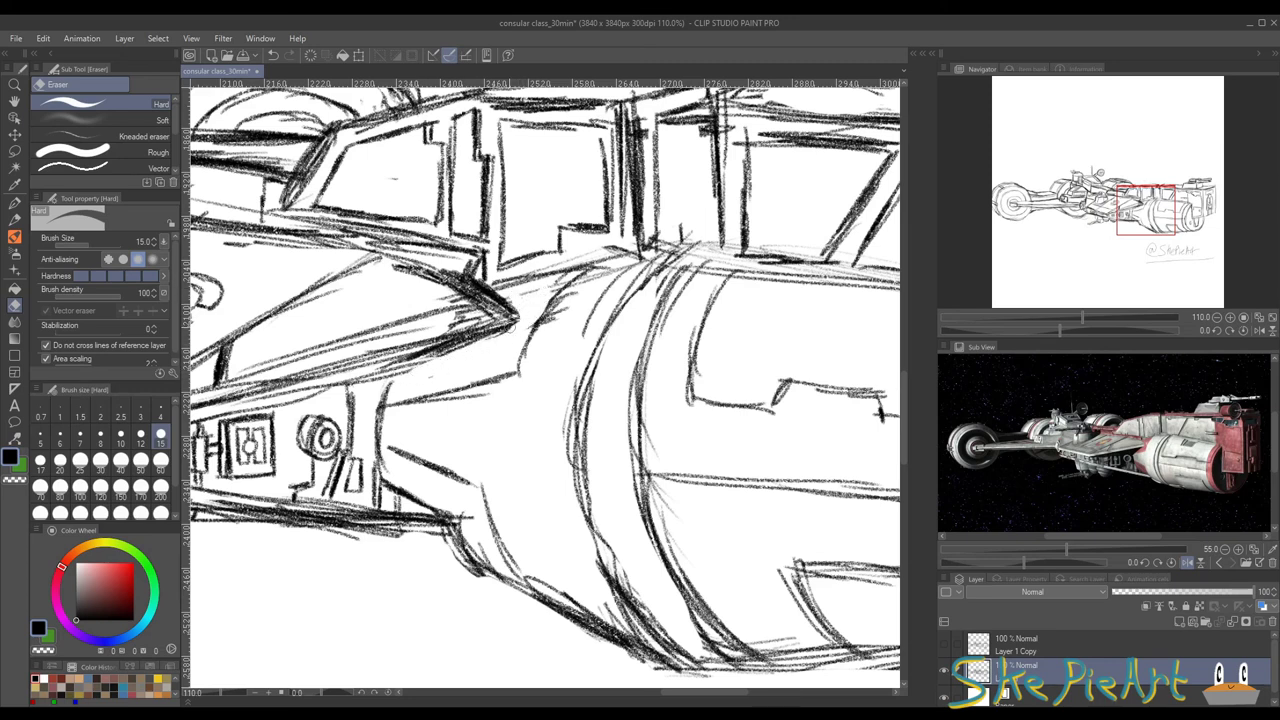
left_click_drag(556, 313, 612, 277)
mouse_move(592, 314)
left_mouse_down()
mouse_move(620, 280)
mouse_move(505, 219)
left_mouse_up()
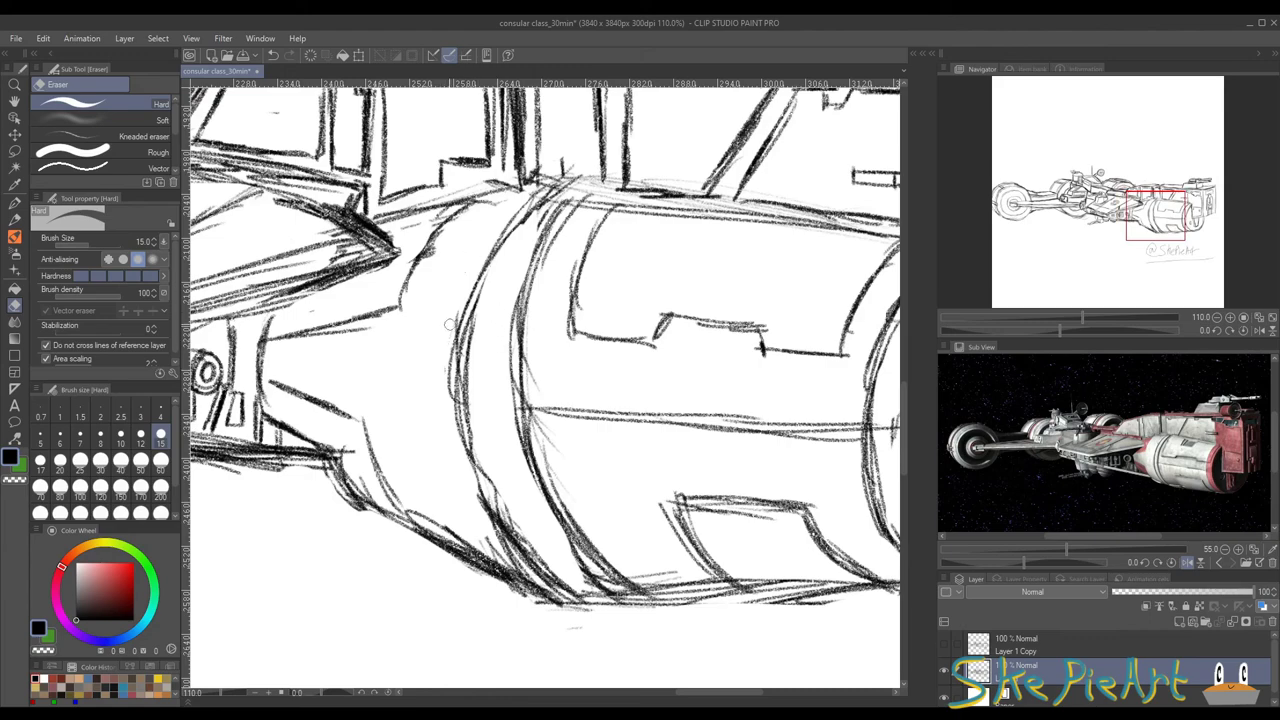
scroll(474, 374, "down", 2)
scroll(474, 374, "down", 3)
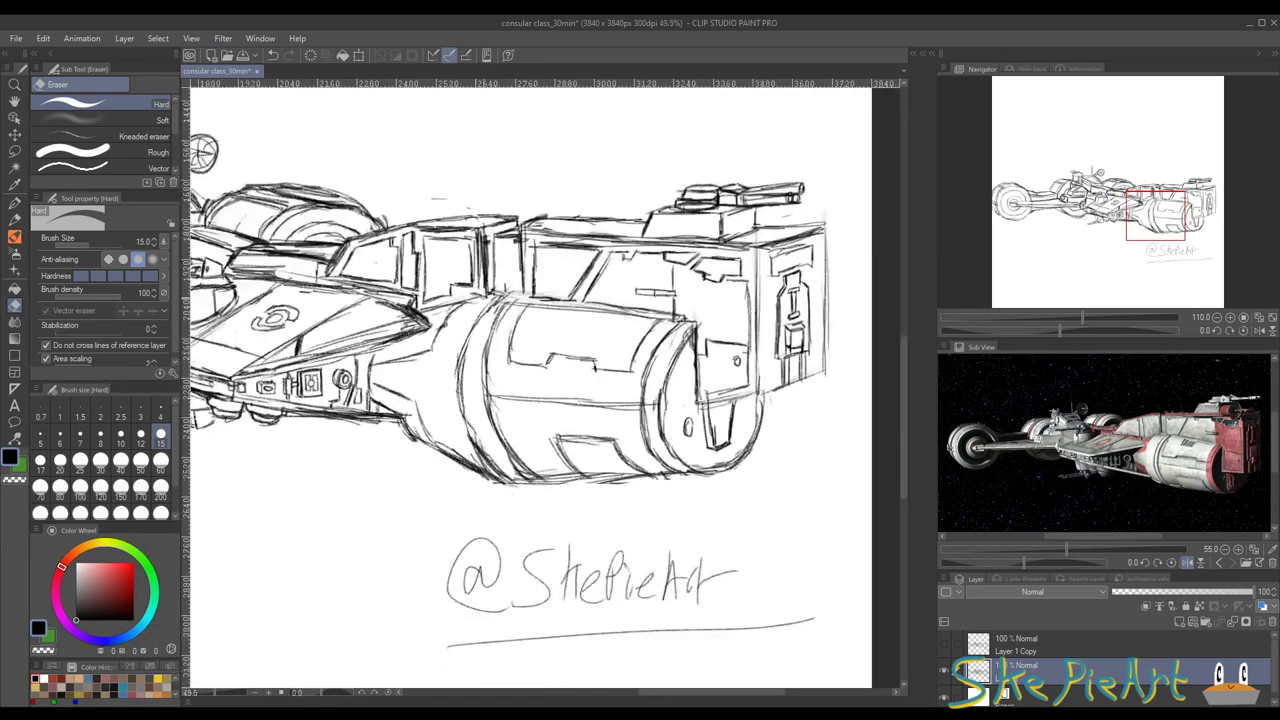
Step: Draw an upright oval over the rear block's upper corner below the top turret, undoing the first try, and darken its outline
key("p")
left_click_drag(620, 374, 477, 366)
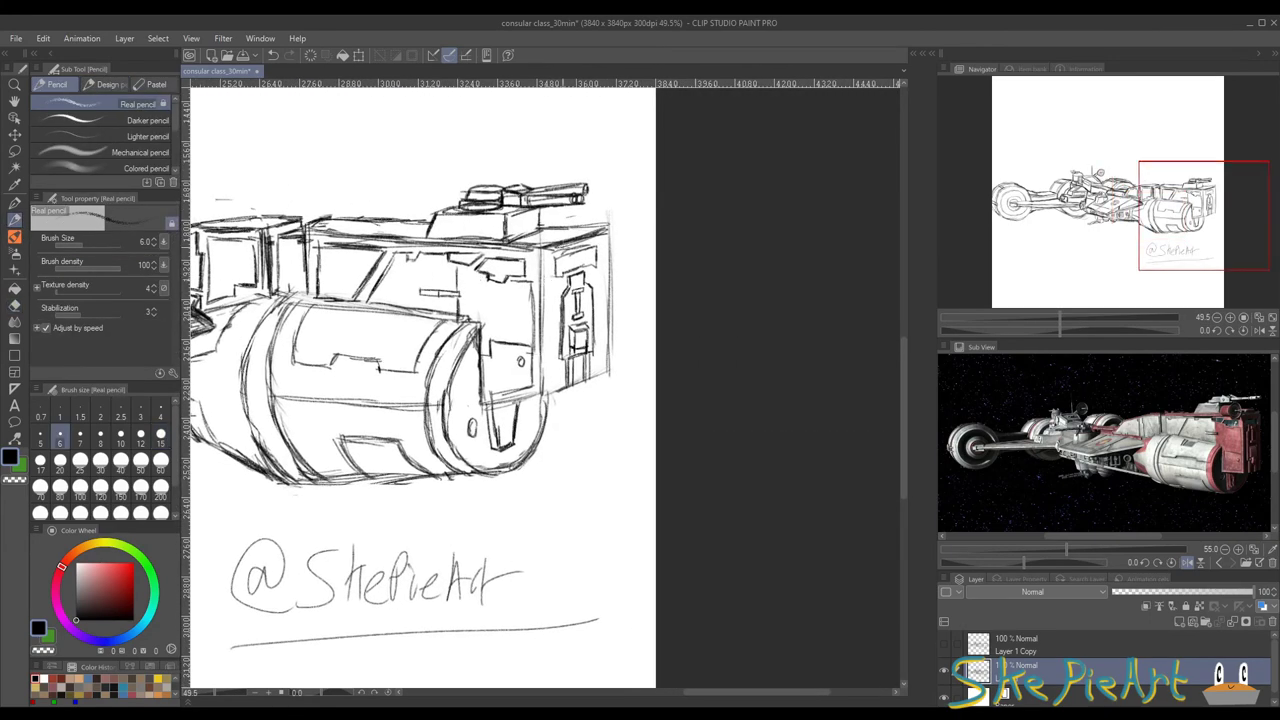
scroll(455, 270, "up", 2)
left_click_drag(545, 340, 474, 382)
scroll(474, 374, "up", 3)
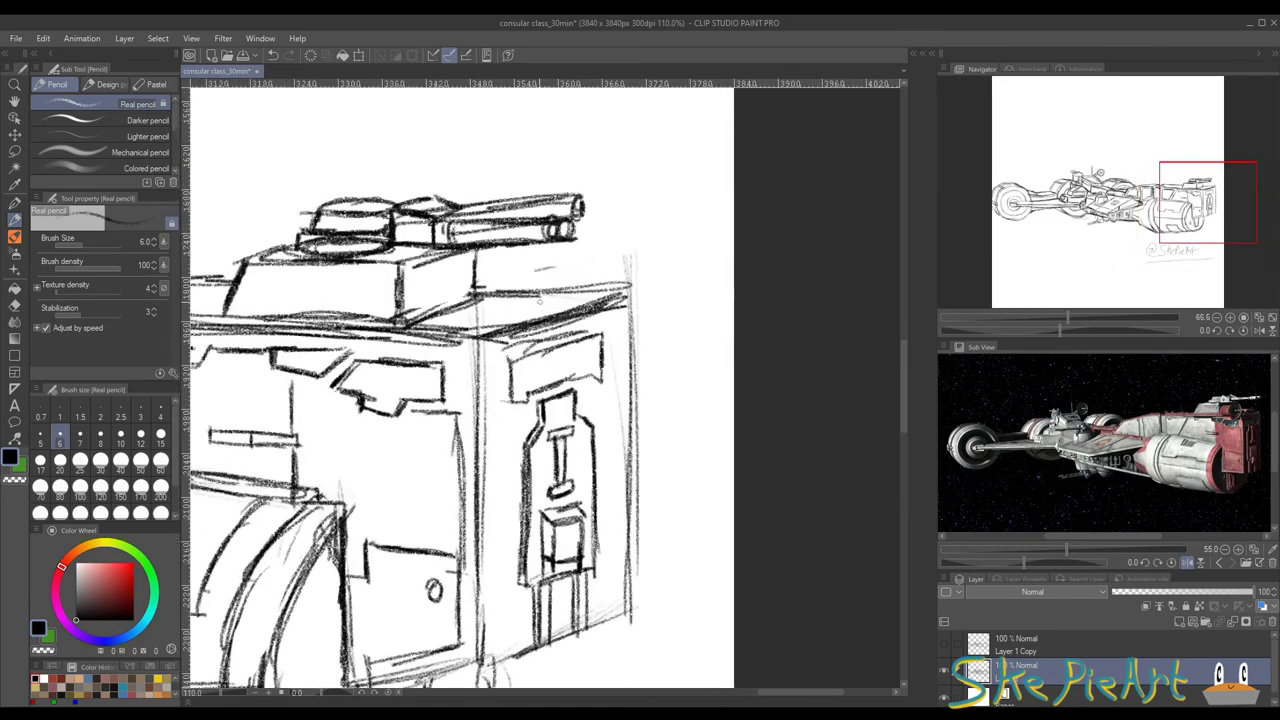
mouse_move(476, 237)
left_mouse_down()
mouse_move(462, 300)
mouse_move(488, 226)
mouse_move(464, 300)
left_mouse_up()
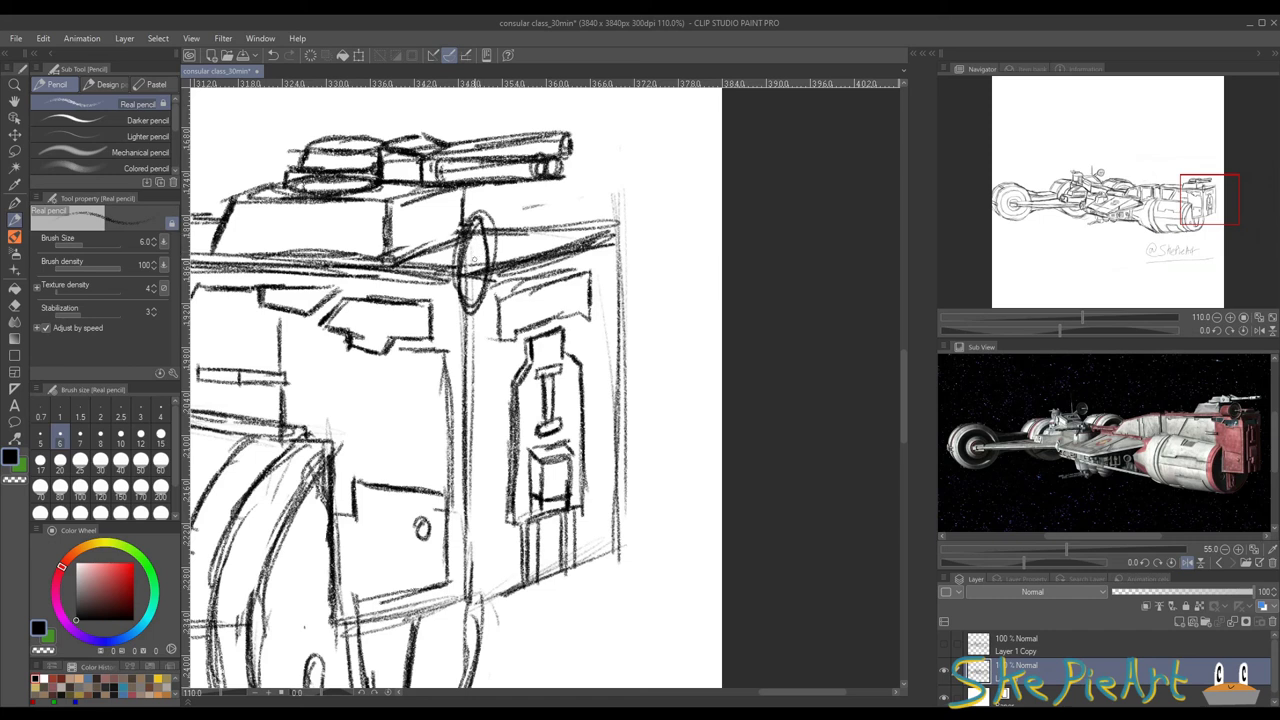
key("ctrl+z")
mouse_move(478, 228)
left_mouse_down()
mouse_move(460, 300)
mouse_move(482, 312)
left_mouse_up()
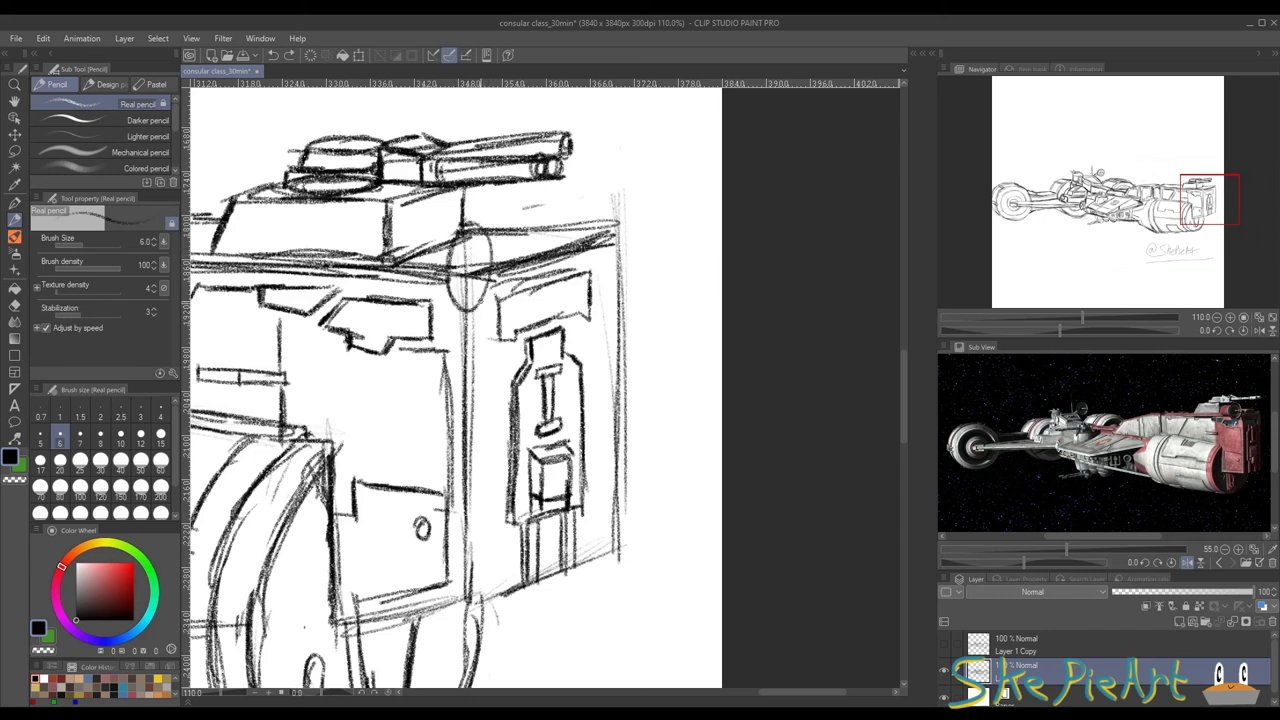
left_click_drag(452, 268, 470, 300)
mouse_move(478, 226)
left_mouse_down()
mouse_move(484, 298)
mouse_move(494, 260)
mouse_move(466, 292)
left_mouse_up()
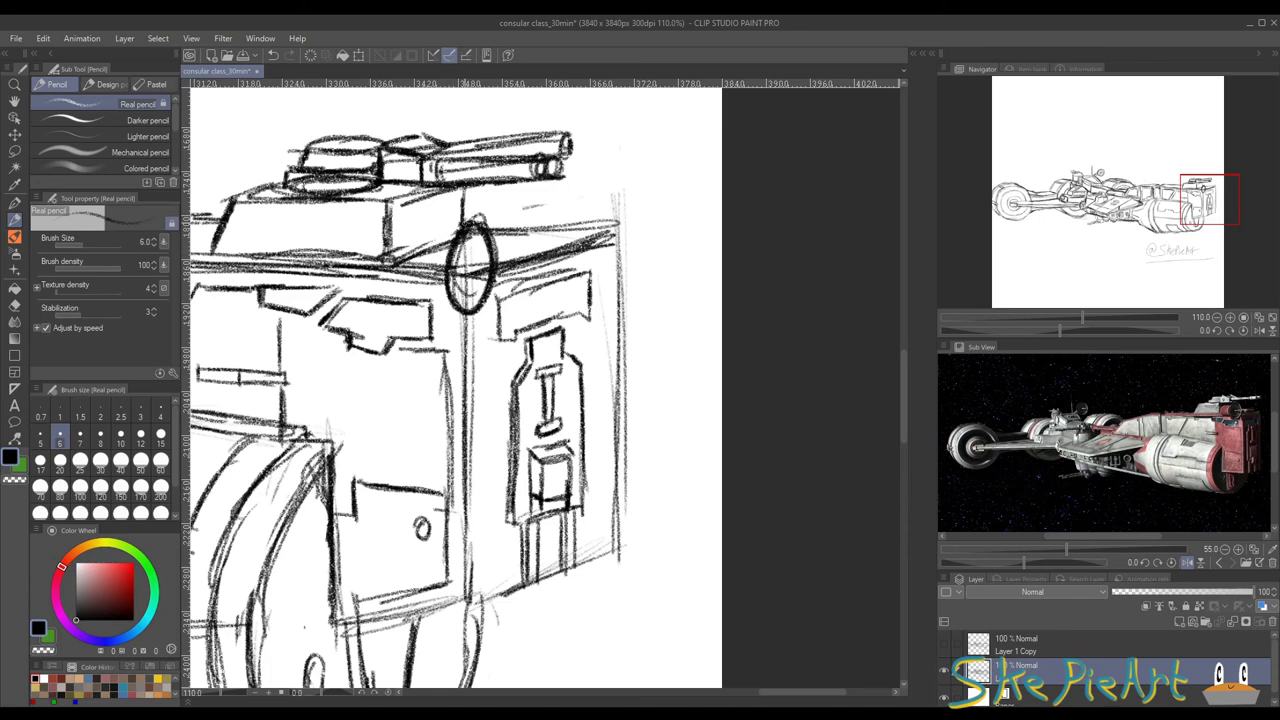
Step: Extend the oval on the rear block into a short cylinder with a rim and erase the hull lines crossing it
mouse_move(466, 220)
left_mouse_down()
mouse_move(442, 254)
mouse_move(448, 306)
left_mouse_up()
left_click_drag(442, 246, 446, 312)
mouse_move(452, 246)
left_mouse_down()
mouse_move(404, 252)
mouse_move(389, 276)
mouse_move(450, 292)
mouse_move(394, 250)
mouse_move(450, 245)
mouse_move(412, 280)
mouse_move(440, 270)
mouse_move(408, 259)
mouse_move(470, 262)
mouse_move(478, 286)
mouse_move(482, 246)
mouse_move(463, 279)
mouse_move(420, 292)
left_mouse_up()
left_click(14, 304)
key("p")
Step: Draw a central hub with a pin and concentric rings inside the cylinder's round face
mouse_move(446, 250)
left_mouse_down()
mouse_move(436, 290)
mouse_move(500, 272)
mouse_move(460, 272)
mouse_move(455, 248)
mouse_move(468, 288)
mouse_move(484, 288)
left_mouse_up()
scroll(473, 266, "up", 2)
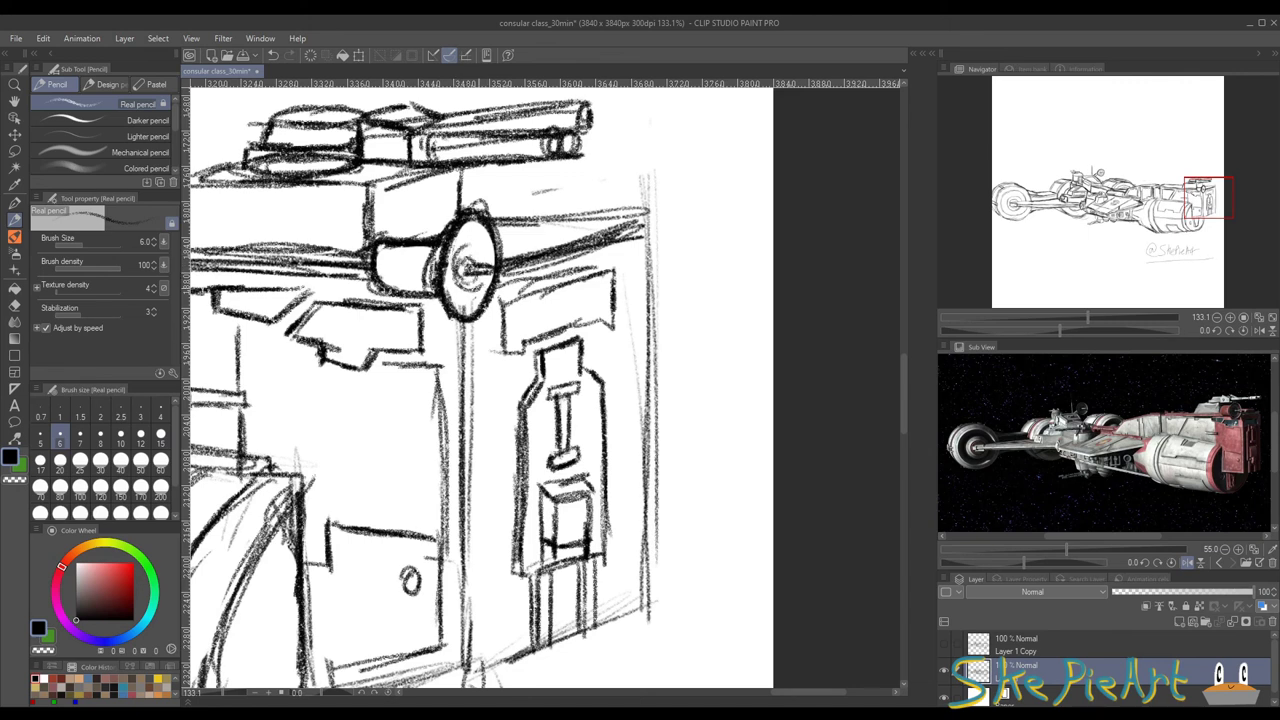
mouse_move(467, 234)
left_mouse_down()
mouse_move(456, 300)
mouse_move(486, 288)
left_mouse_up()
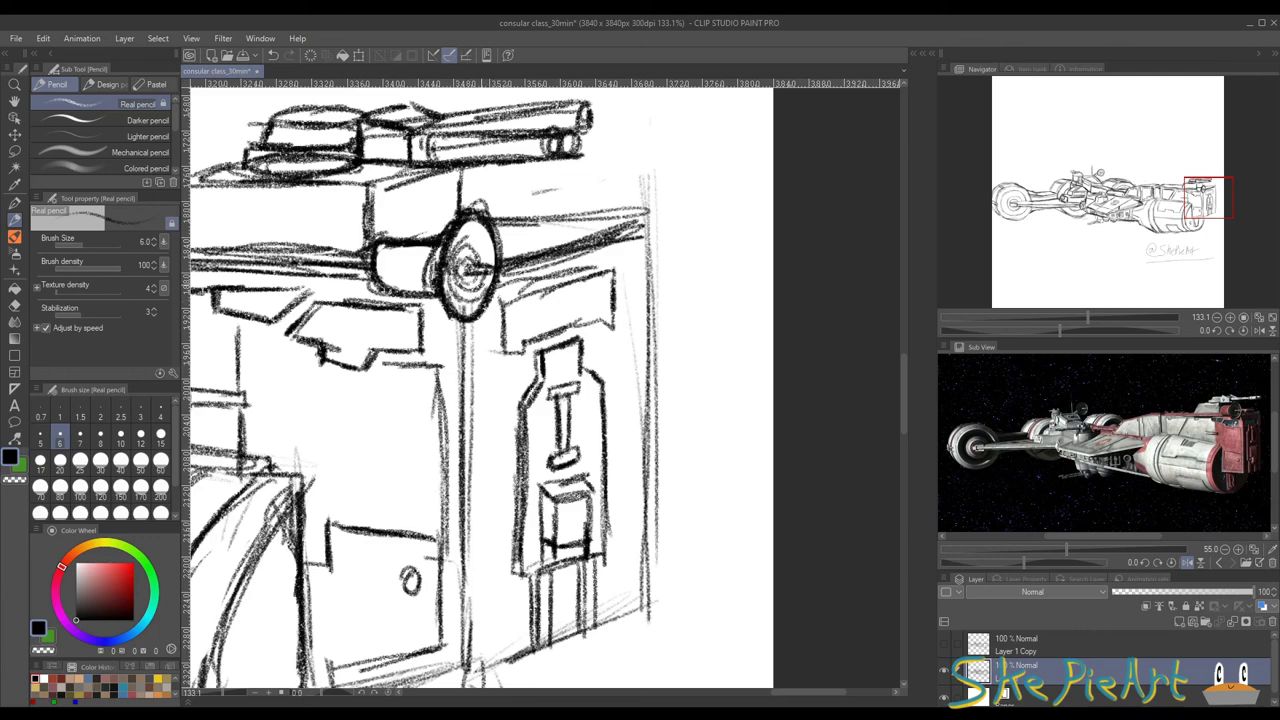
left_click_drag(474, 237, 486, 268)
Step: Sketch raised plates and short dividers along the rear block's top edge behind the round disc
scroll(486, 266, "right", 2)
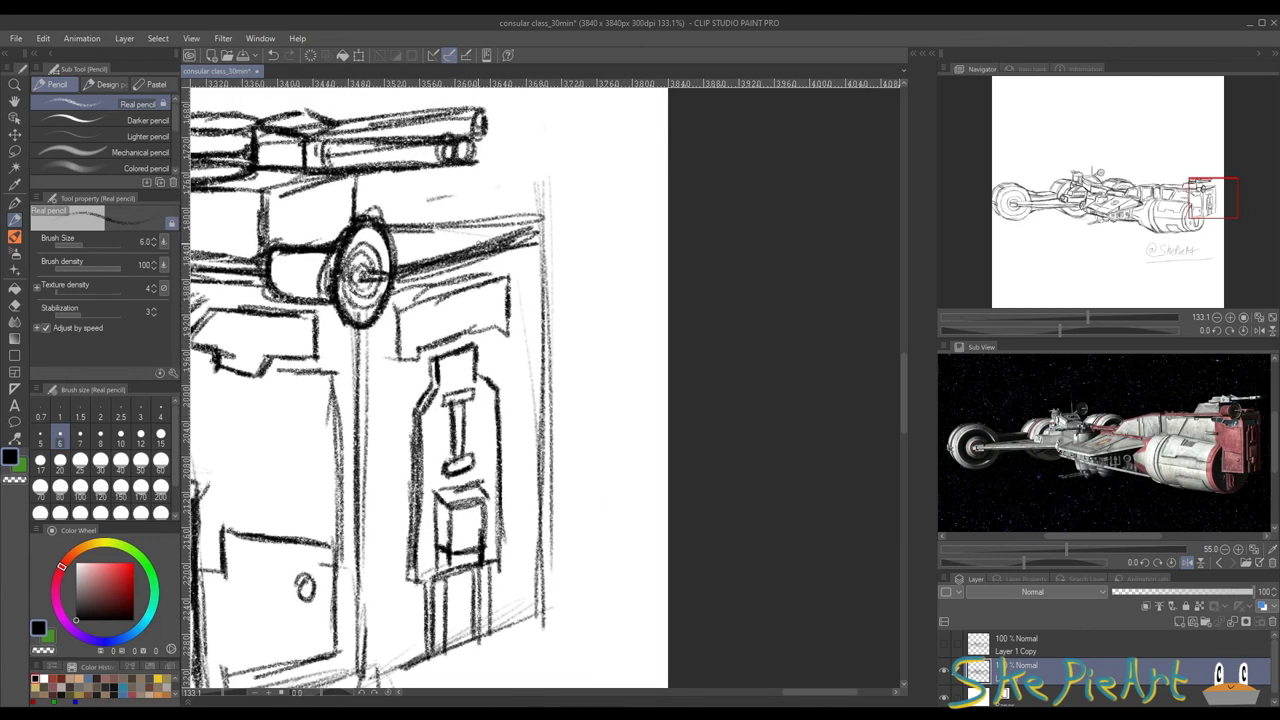
mouse_move(396, 256)
left_mouse_down()
mouse_move(496, 218)
mouse_move(414, 226)
mouse_move(484, 221)
left_mouse_up()
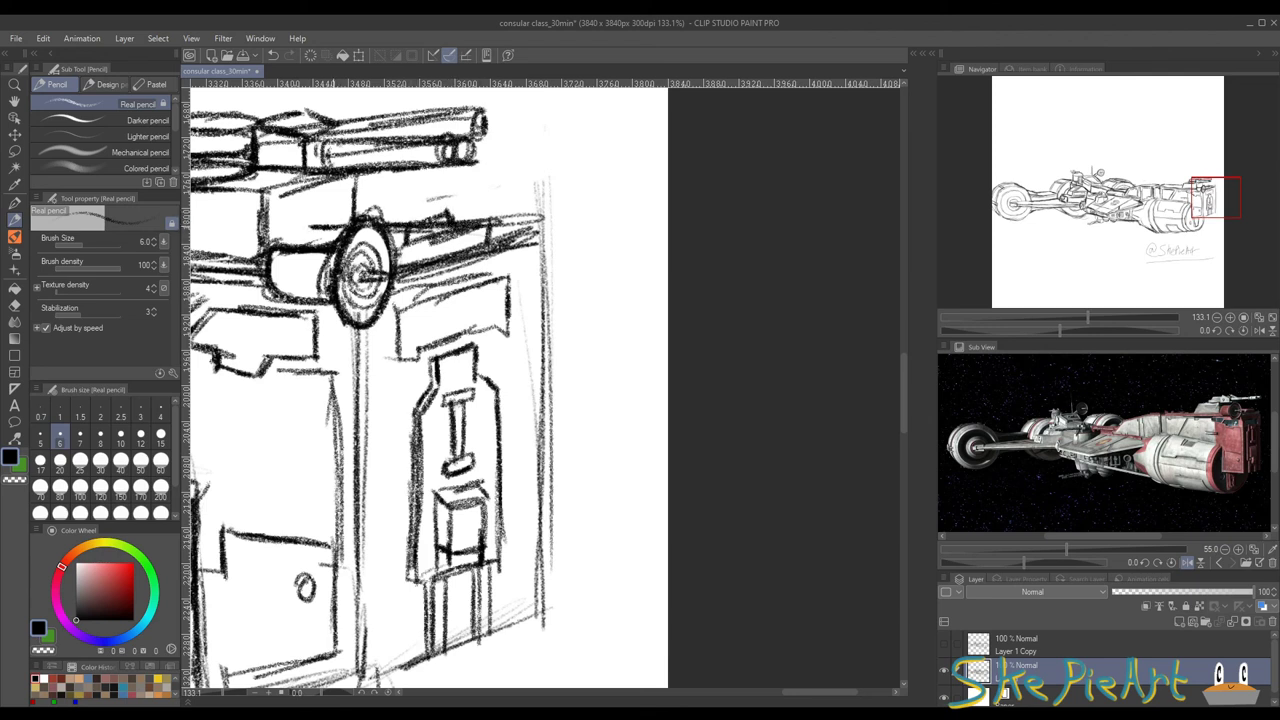
mouse_move(312, 226)
left_mouse_down()
mouse_move(348, 210)
mouse_move(446, 211)
left_mouse_up()
left_click_drag(388, 215, 443, 216)
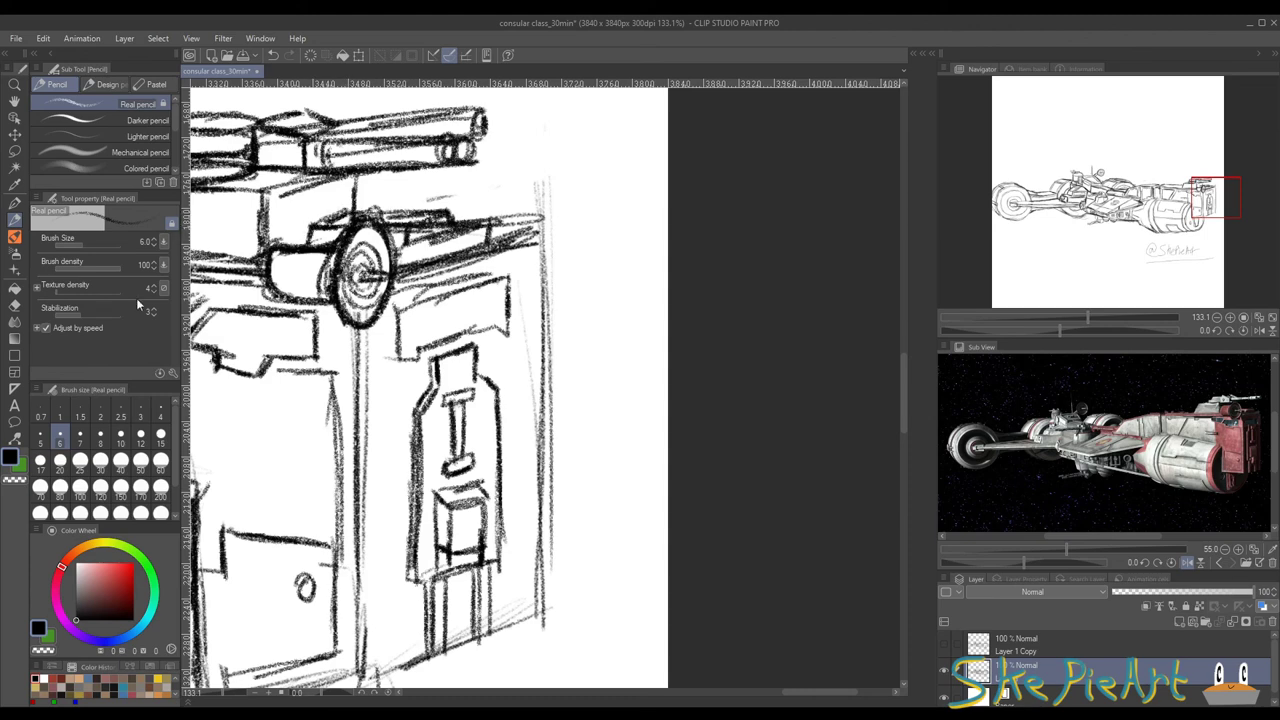
Step: Draw a seam line across the rear block's end face under the upper panel and reinforce that panel's edges
mouse_move(528, 295)
left_mouse_down()
mouse_move(548, 283)
mouse_move(482, 267)
left_mouse_up()
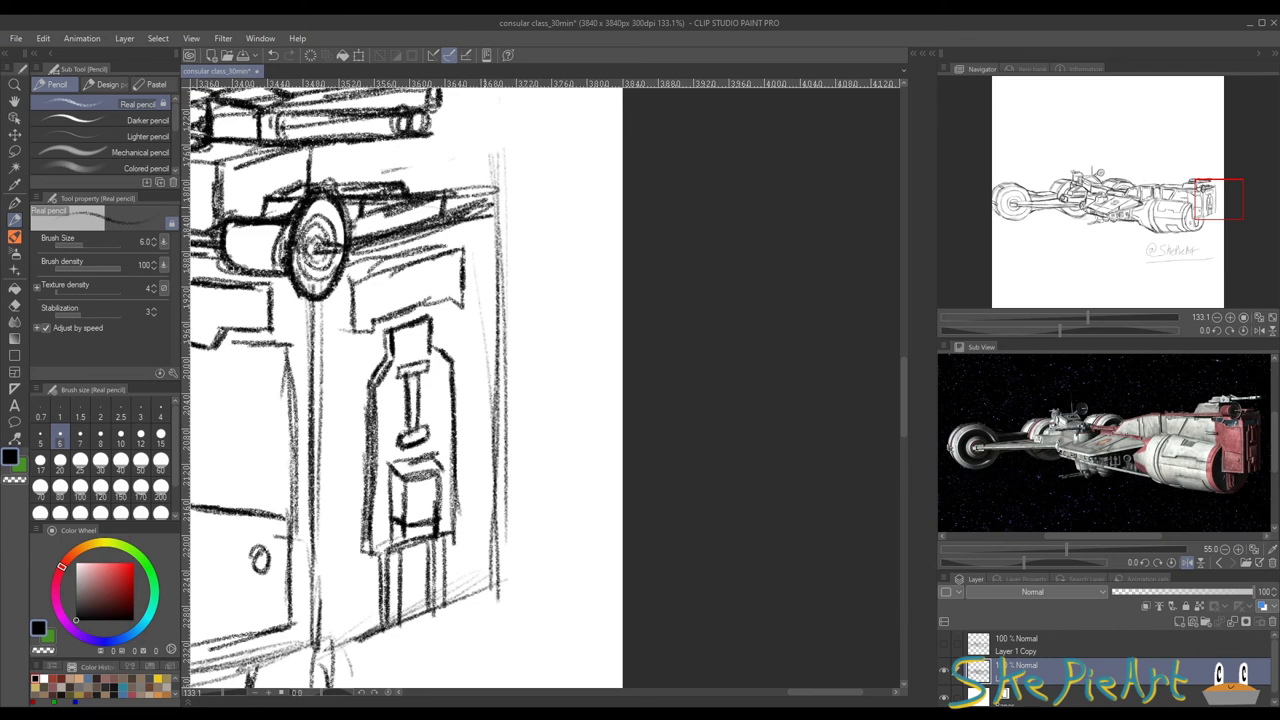
scroll(376, 275, "down", 2)
left_click_drag(287, 338, 494, 286)
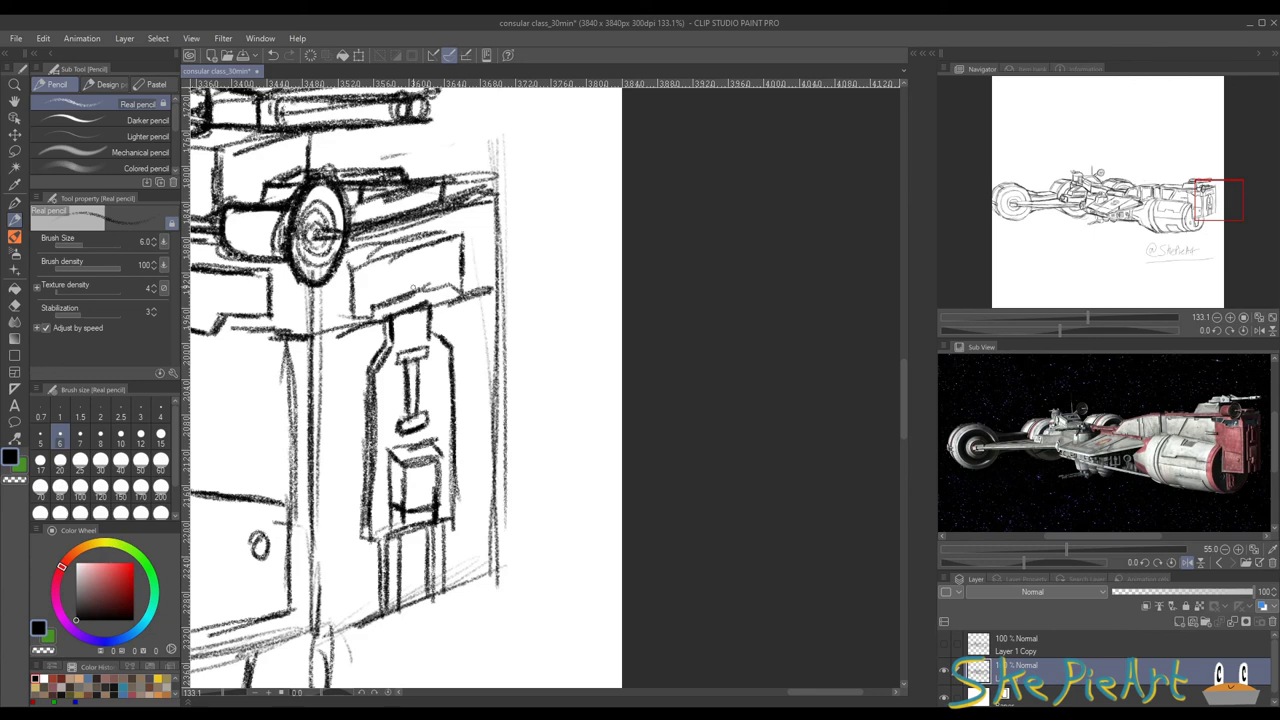
left_click_drag(455, 238, 448, 279)
mouse_move(380, 300)
left_mouse_down()
mouse_move(447, 280)
mouse_move(368, 312)
mouse_move(575, 257)
mouse_move(690, 166)
left_mouse_up()
key("ctrl+minus")
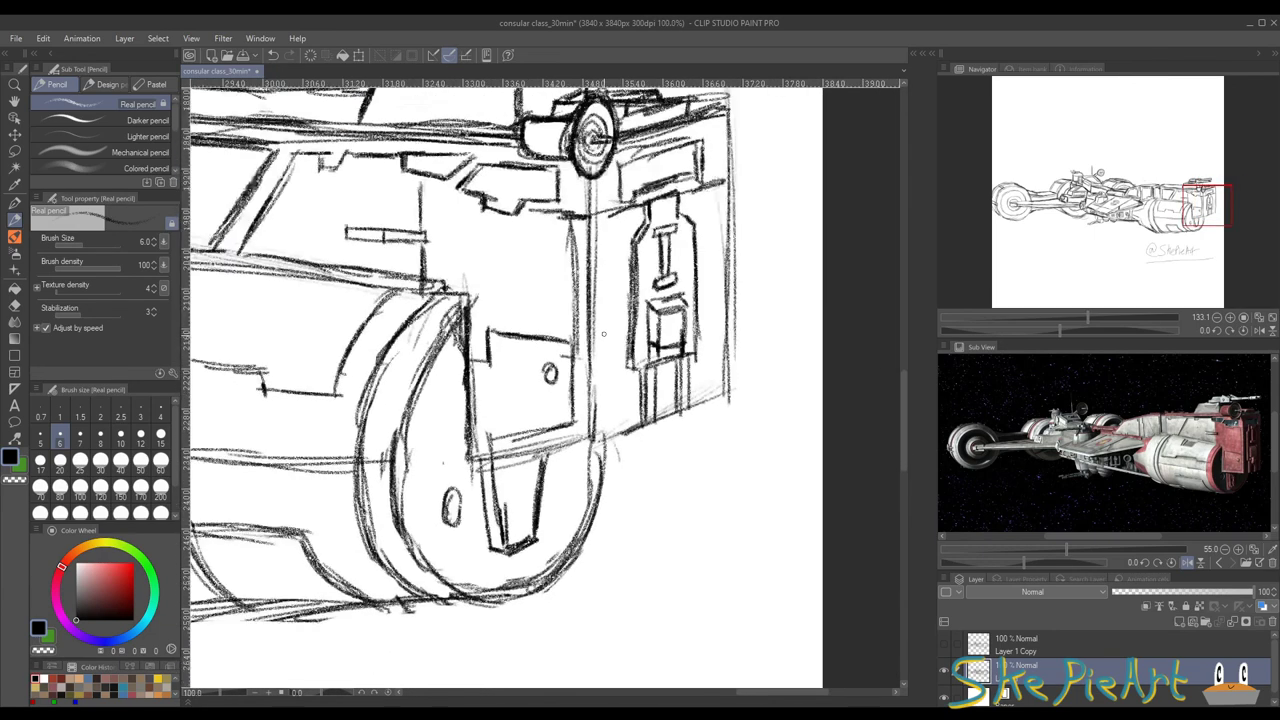
scroll(604, 334, "down", 6)
mouse_move(604, 334)
left_mouse_down()
mouse_move(784, 287)
mouse_move(878, 348)
left_mouse_up()
scroll(878, 348, "down", 5)
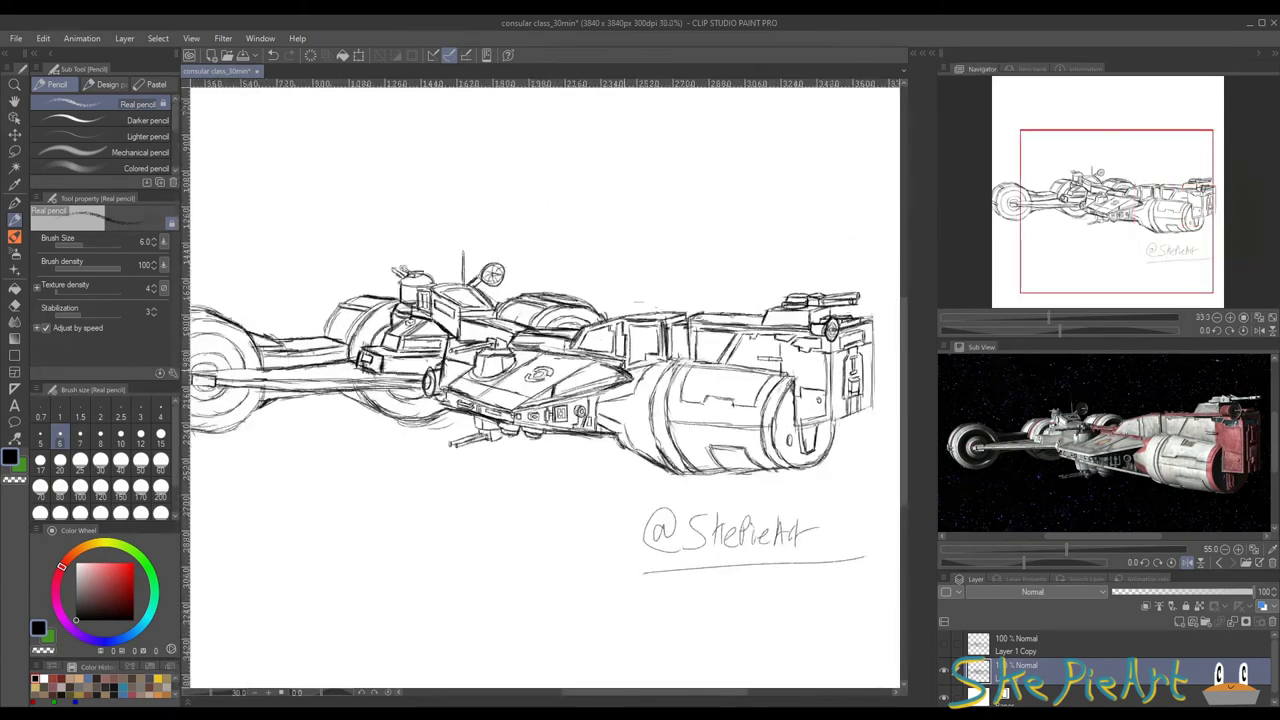
scroll(545, 380, "down", 1)
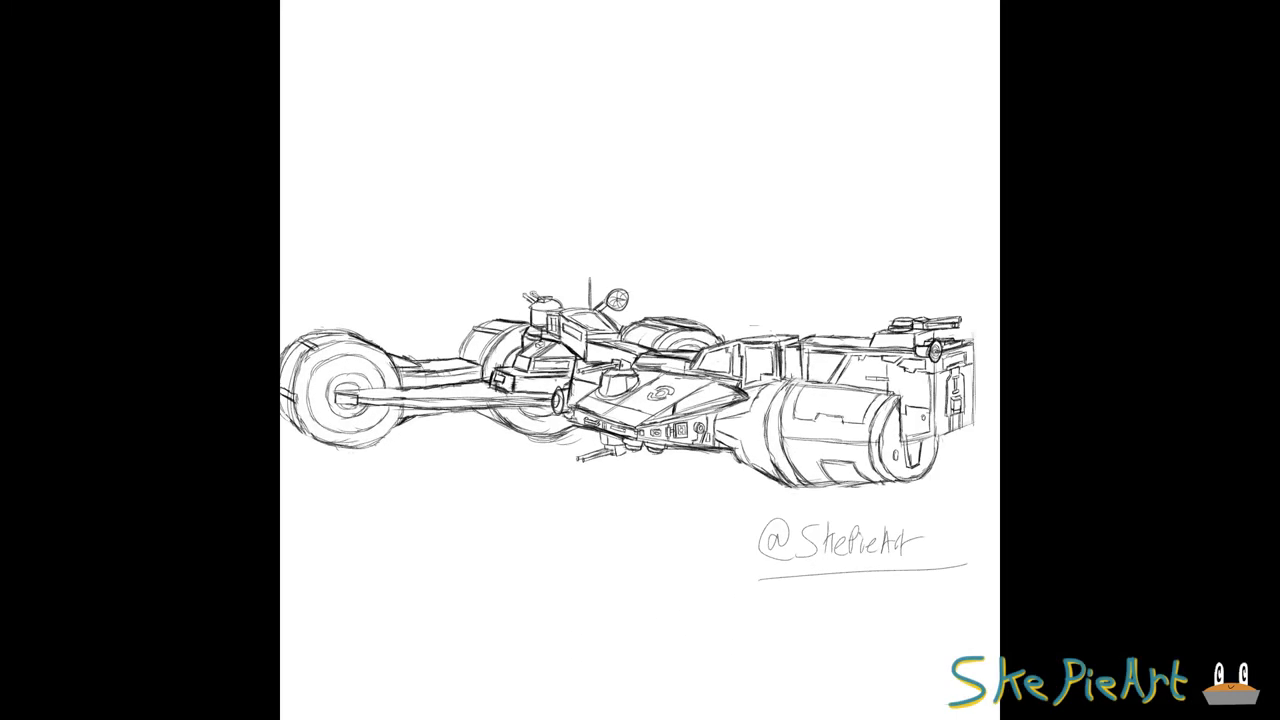